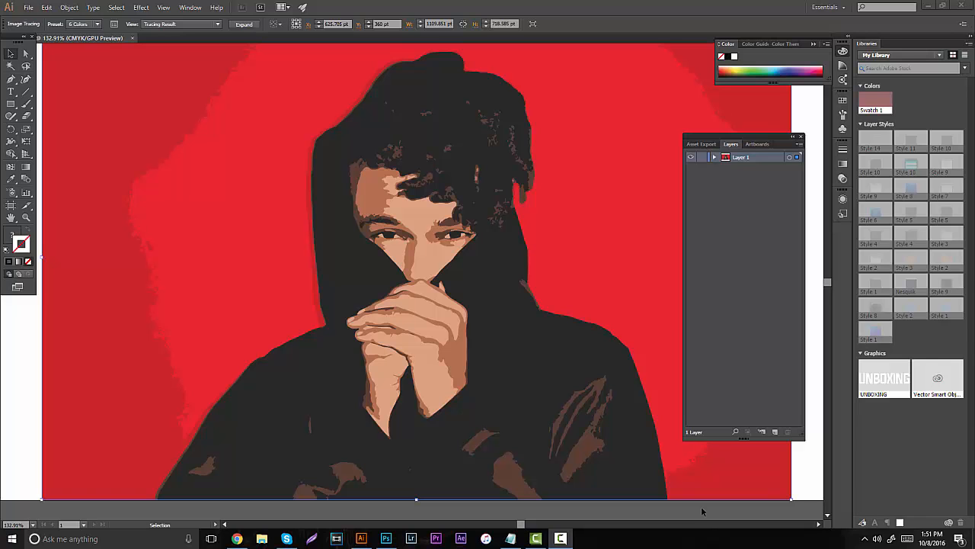
- Switch to Chrome to view the "Vector Portrait (Pt. 1 - Image Choosing & Line Art)" video, and return to Illustrator
left_click(239, 540)
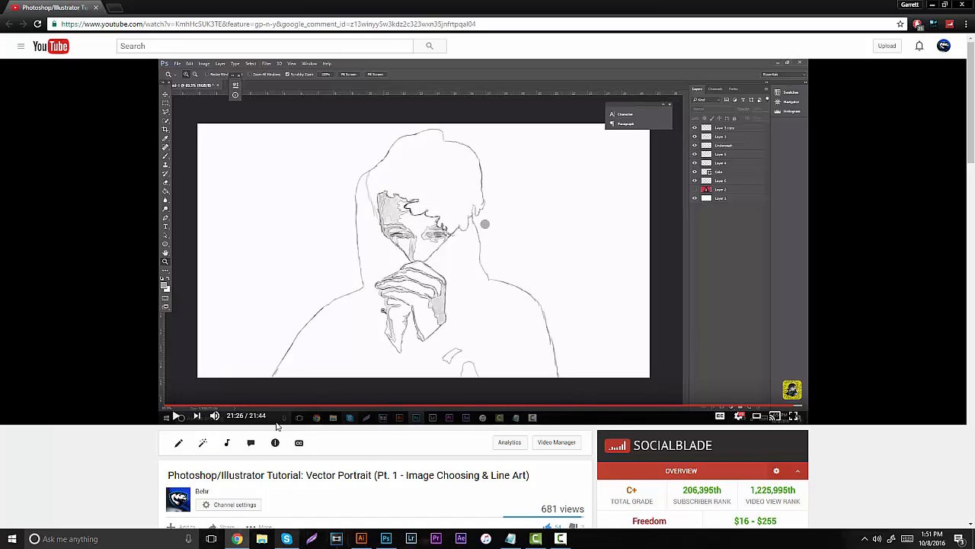
left_click(242, 540)
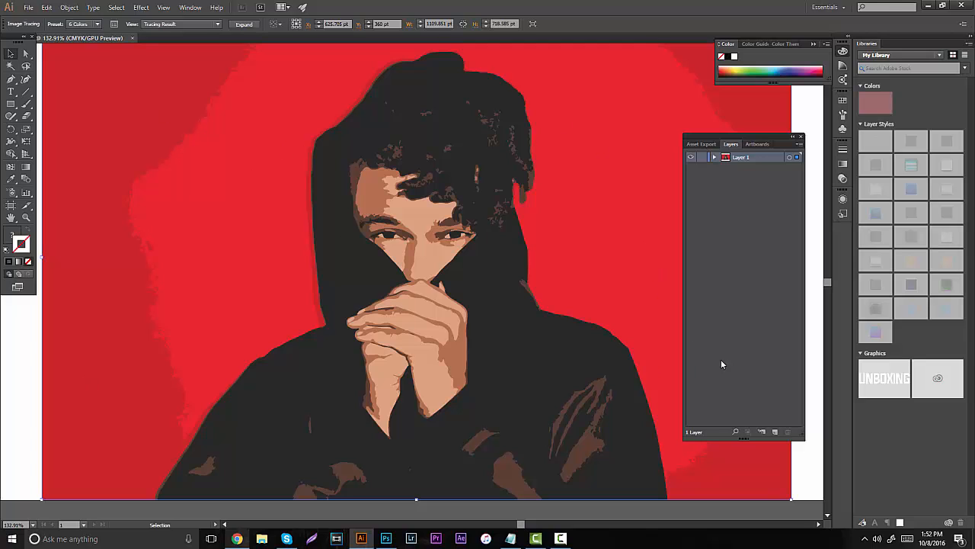
- Add a new layer above the traced portrait and sample the light skin tone from the forehead
left_click(775, 431)
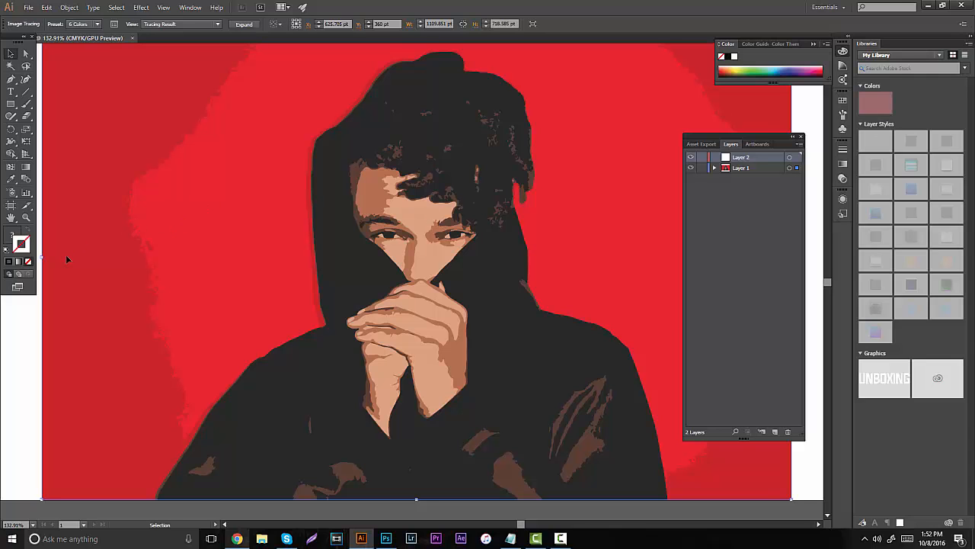
left_click(26, 217)
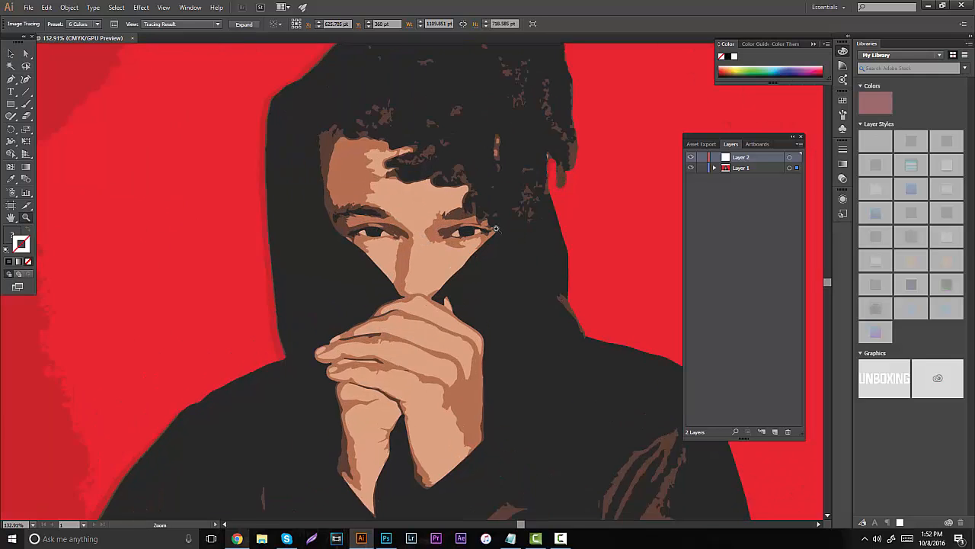
left_click(419, 242)
left_click(418, 221)
scroll(451, 222, "up", 2)
left_click(439, 222)
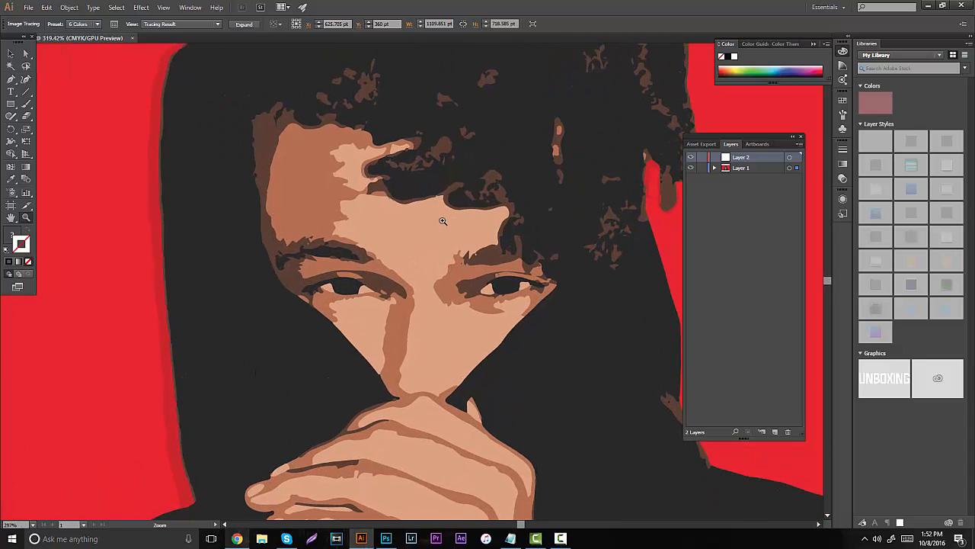
scroll(437, 222, "up", 2)
left_click(434, 221)
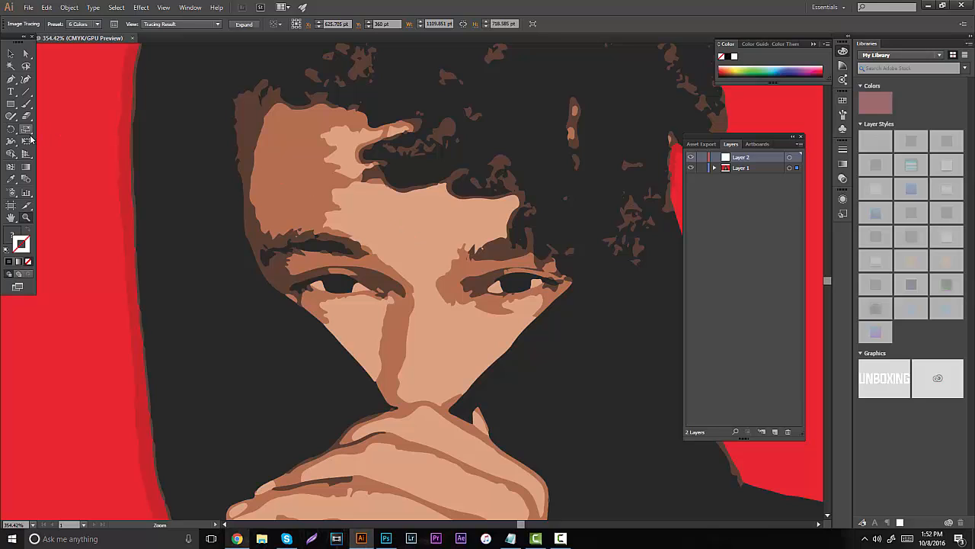
key("i")
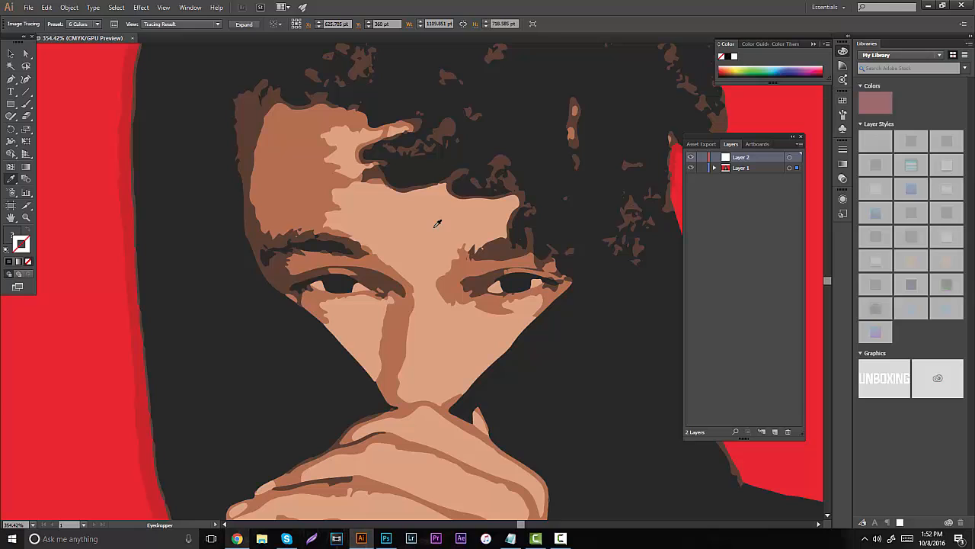
left_click(438, 224)
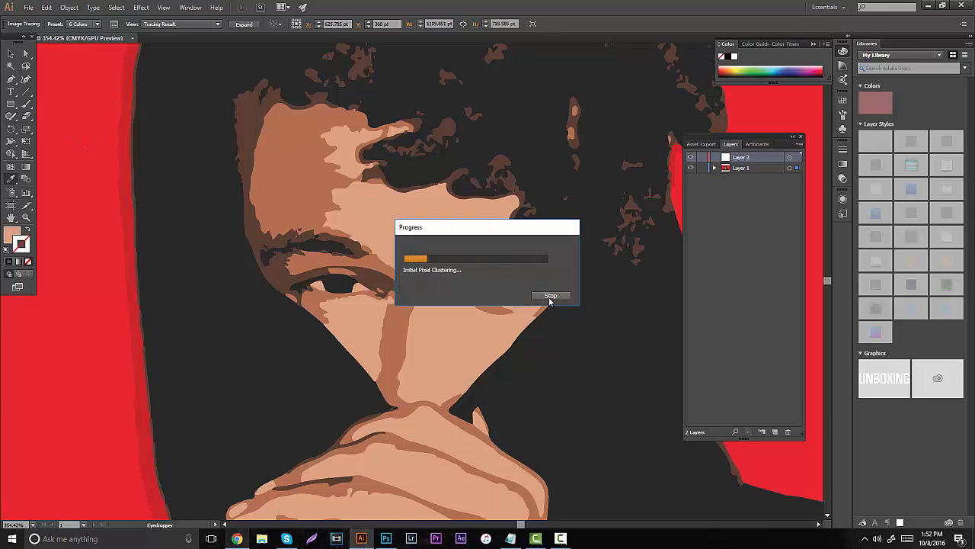
left_click(549, 297)
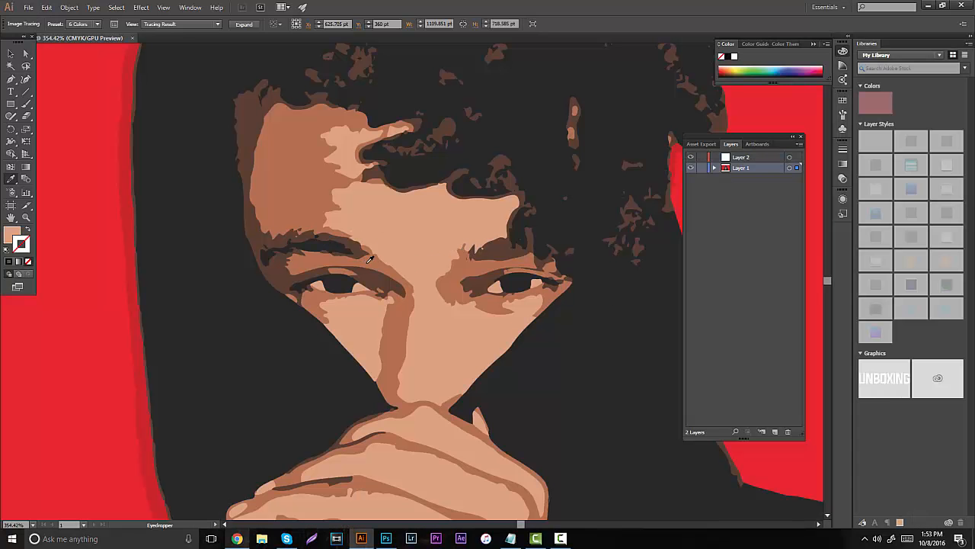
- On Layer 2, paint a light skin-tone swatch on the red background beside the face and a medium brown one beneath it
left_click(744, 158)
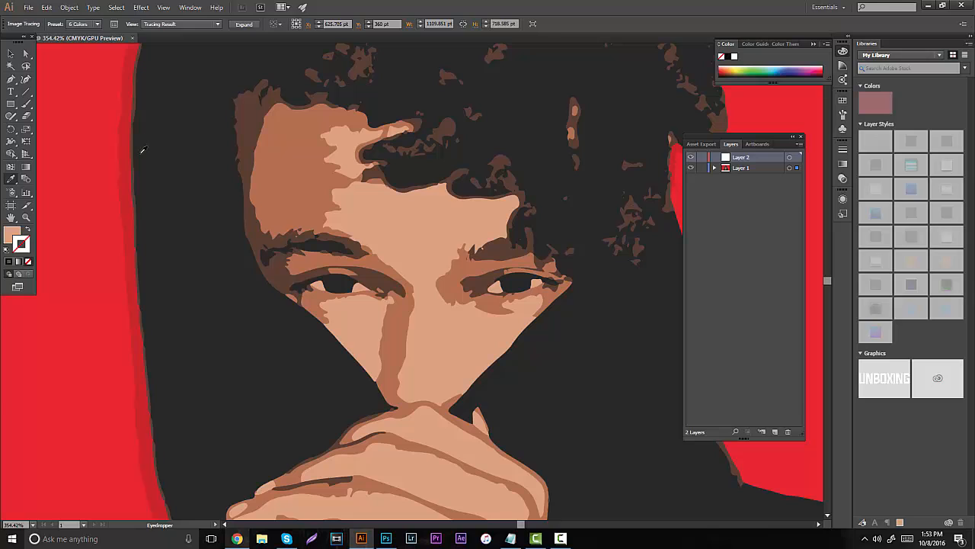
key("b")
mouse_move(61, 114)
left_mouse_down()
mouse_move(78, 116)
mouse_move(72, 126)
mouse_move(82, 114)
mouse_move(92, 119)
left_mouse_up()
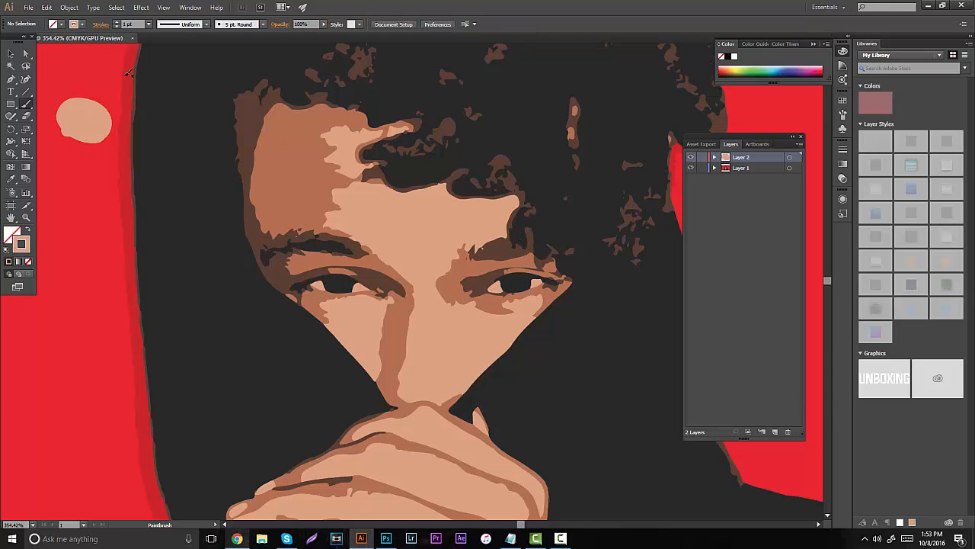
key("shift+x")
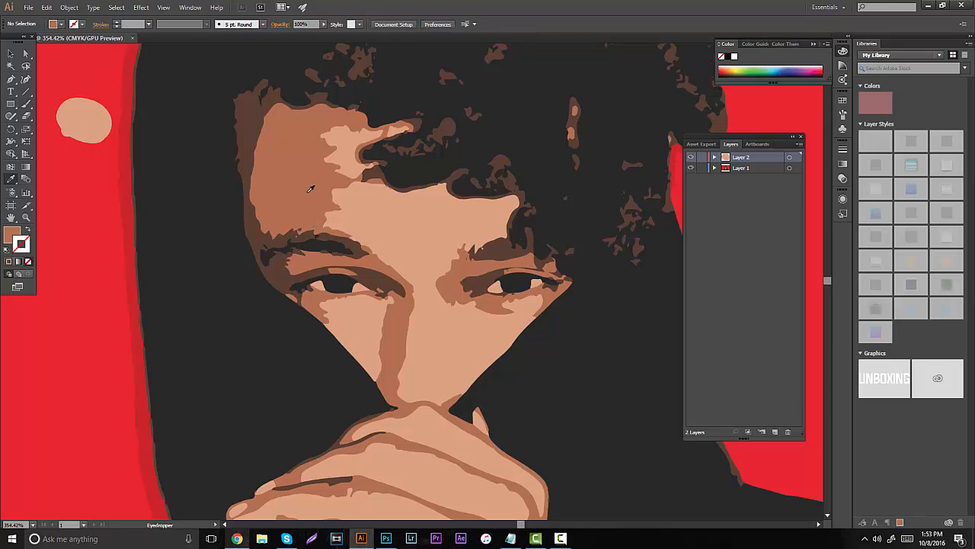
mouse_move(92, 165)
left_mouse_down()
mouse_move(80, 191)
mouse_move(90, 155)
mouse_move(111, 181)
left_mouse_up()
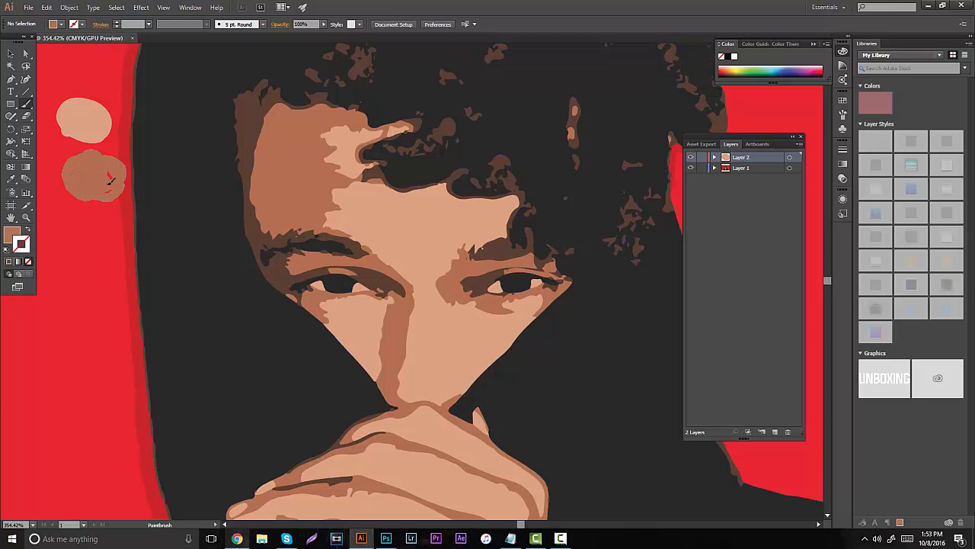
key("shift+x")
- Sample the dark brown shadow at the face's edge and paint a round swatch of it below the medium brown one
key("i")
left_click(263, 238)
key("b")
mouse_move(113, 229)
left_mouse_down()
mouse_move(92, 246)
mouse_move(96, 219)
mouse_move(107, 222)
mouse_move(100, 236)
mouse_move(82, 225)
left_mouse_up()
key("shift+x")
- Sample the near-black of the eyebrow and paint a fourth round swatch below the dark brown one
key("i")
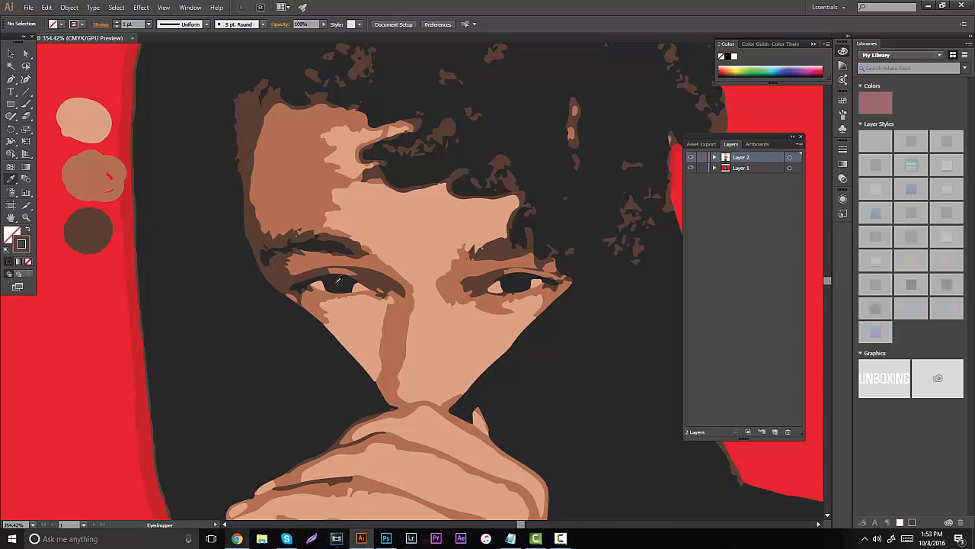
left_click(330, 244)
key("b")
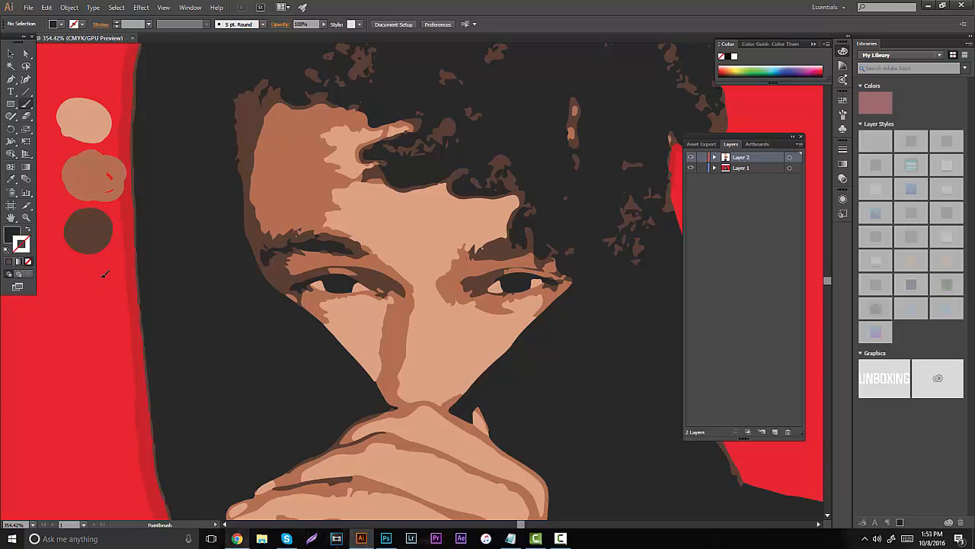
left_click_drag(106, 274, 89, 308)
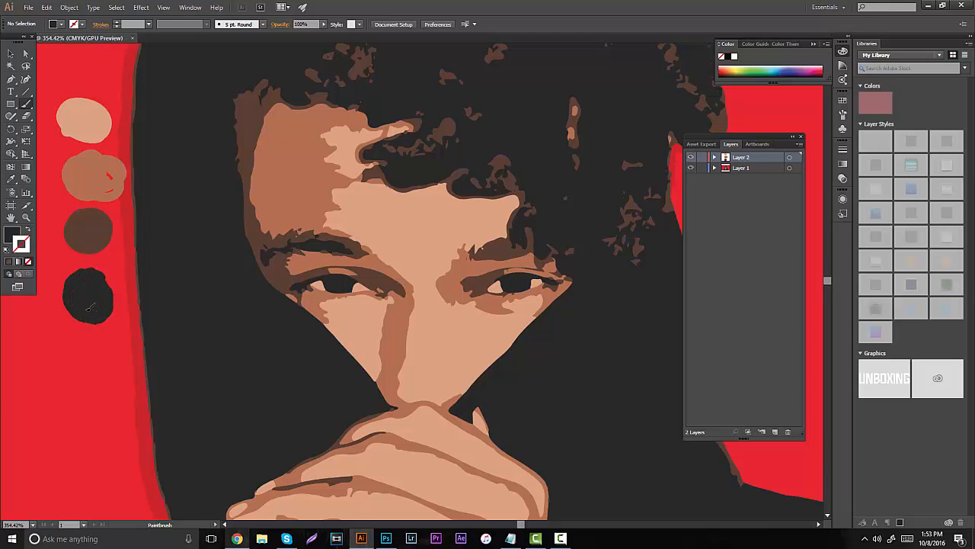
key("shift+x")
- Rename the swatch layer as Color and add a new layer above it
double_click(743, 157)
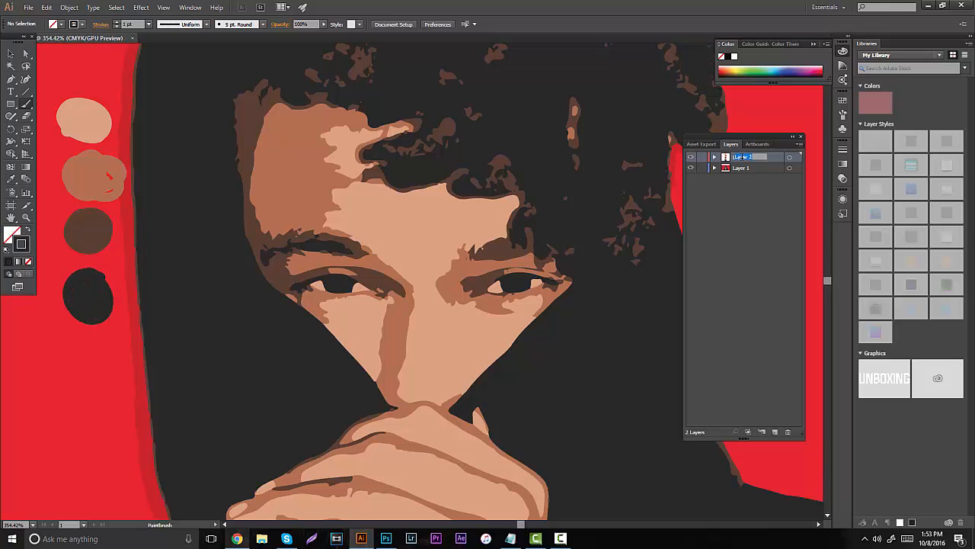
type("Color")
key("Return")
left_click(775, 431)
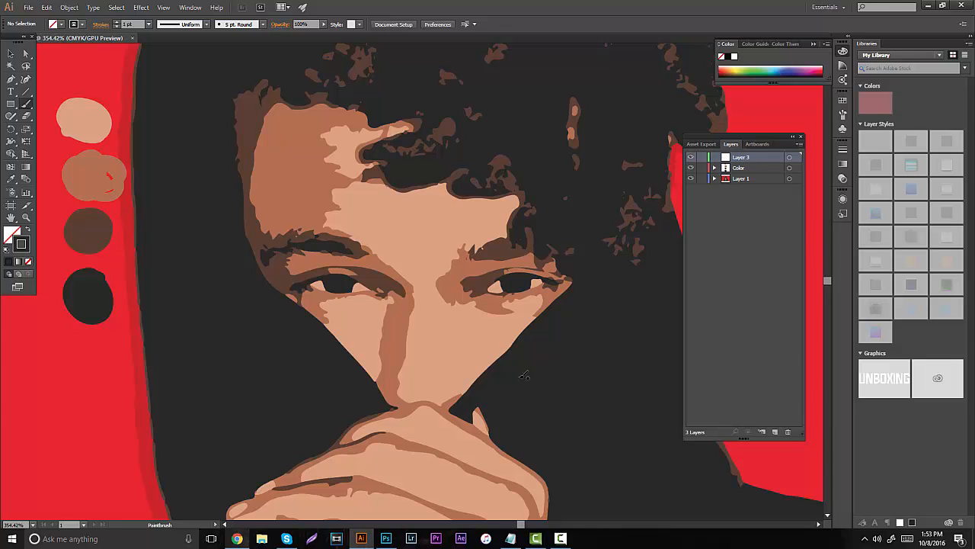
- Sample the light skin-tone swatch as the stroke color and choose the Touch Calligraphic brush
key("i")
left_click(90, 120)
key("b")
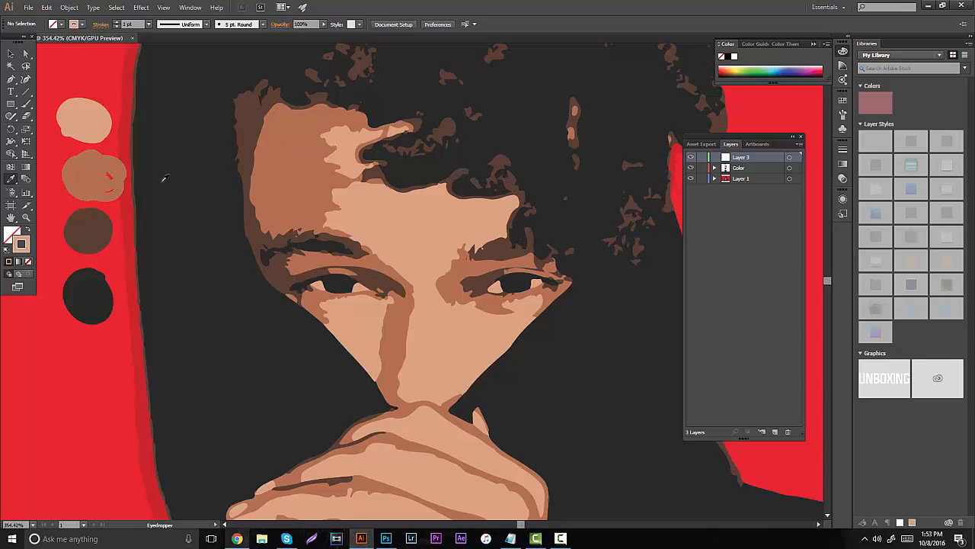
left_click_drag(72, 115, 97, 129)
left_click(257, 24)
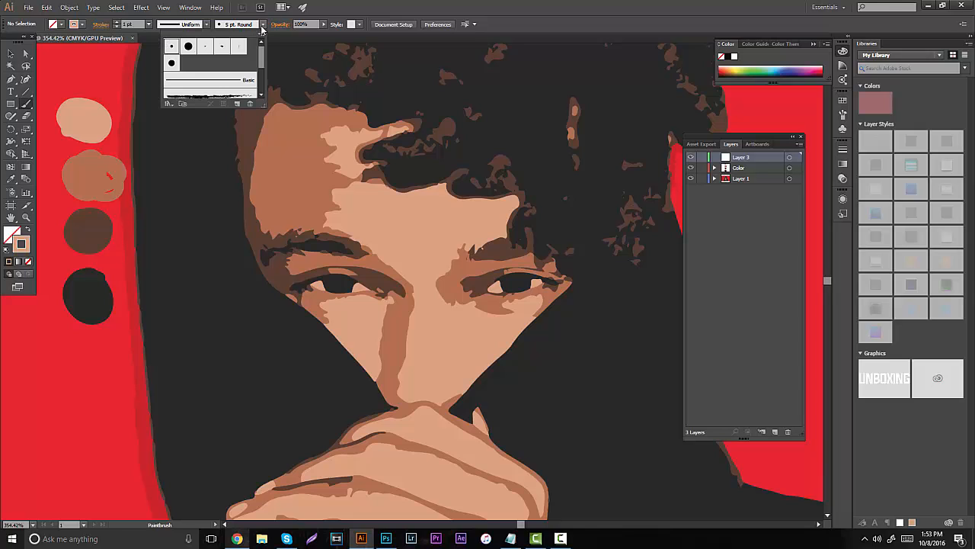
left_click(172, 64)
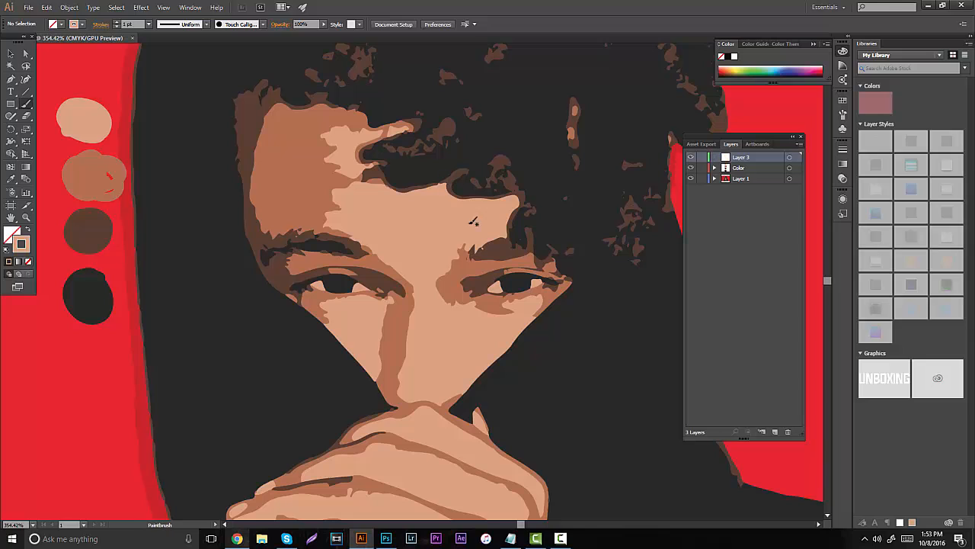
left_click_drag(570, 359, 580, 381)
key("ctrl+z")
mouse_move(581, 330)
left_mouse_down()
mouse_move(607, 408)
mouse_move(625, 326)
left_mouse_up()
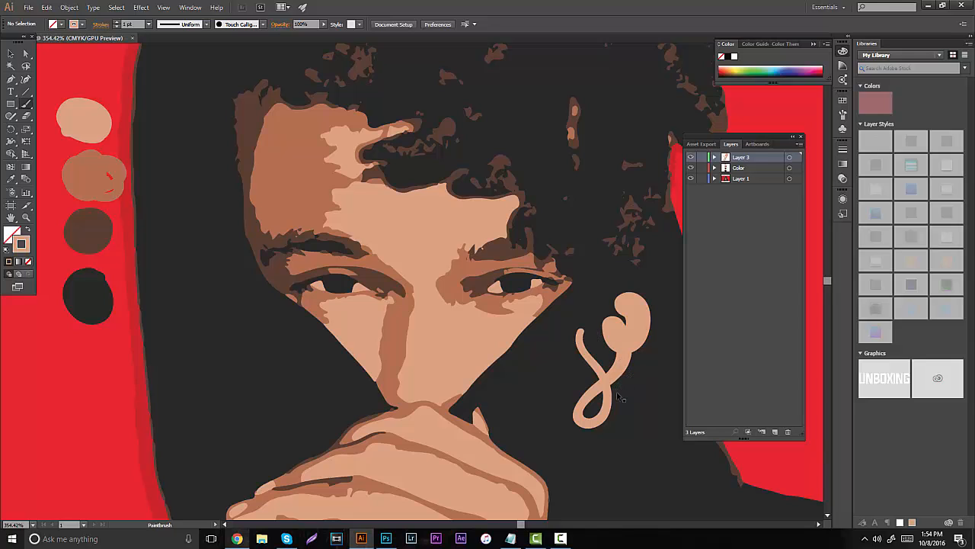
key("ctrl+z")
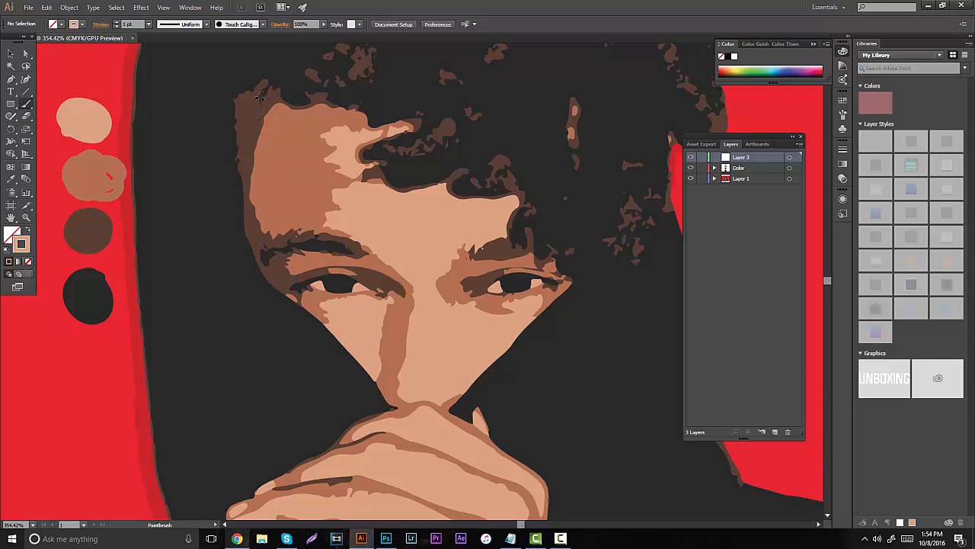
- Paint around the face's outline in the light skin tone on Layer 3 and fill the interior solid, hiding Layer 1 only while filling
mouse_move(285, 94)
left_mouse_down()
mouse_move(255, 93)
mouse_move(233, 118)
mouse_move(261, 264)
mouse_move(408, 402)
mouse_move(443, 402)
mouse_move(471, 360)
mouse_move(463, 387)
mouse_move(565, 278)
mouse_move(516, 240)
mouse_move(514, 215)
mouse_move(529, 189)
mouse_move(438, 177)
mouse_move(391, 183)
mouse_move(367, 161)
mouse_move(373, 144)
mouse_move(414, 125)
mouse_move(418, 112)
mouse_move(380, 122)
mouse_move(343, 102)
mouse_move(306, 104)
mouse_move(247, 81)
mouse_move(217, 89)
left_mouse_up()
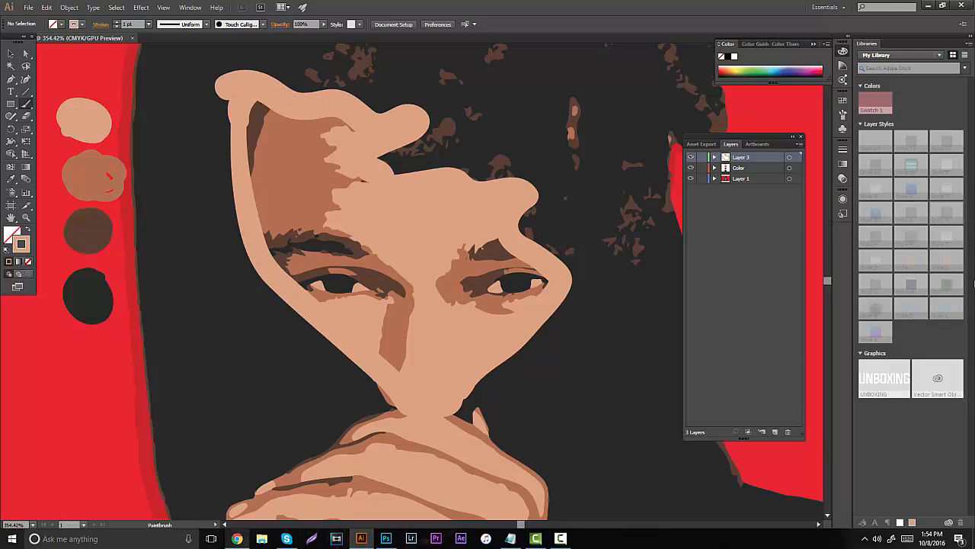
left_click(691, 178)
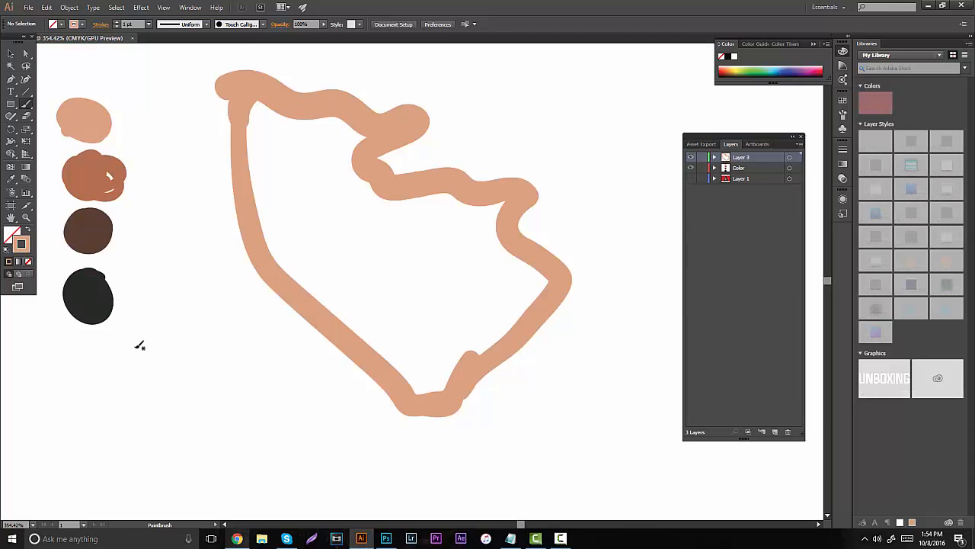
mouse_move(278, 205)
left_mouse_down()
mouse_move(287, 272)
mouse_move(255, 161)
mouse_move(251, 108)
mouse_move(268, 163)
mouse_move(272, 141)
mouse_move(302, 138)
mouse_move(335, 163)
mouse_move(354, 149)
mouse_move(358, 127)
mouse_move(282, 129)
mouse_move(288, 121)
mouse_move(331, 277)
mouse_move(307, 221)
mouse_move(352, 322)
mouse_move(340, 314)
mouse_move(426, 397)
mouse_move(423, 378)
mouse_move(436, 391)
mouse_move(448, 351)
mouse_move(434, 231)
mouse_move(419, 206)
mouse_move(345, 169)
mouse_move(334, 280)
mouse_move(342, 243)
mouse_move(395, 348)
mouse_move(422, 377)
mouse_move(430, 265)
mouse_move(388, 207)
mouse_move(352, 200)
mouse_move(345, 213)
mouse_move(412, 358)
mouse_move(403, 263)
mouse_move(381, 232)
mouse_move(383, 279)
mouse_move(357, 206)
mouse_move(409, 246)
left_mouse_up()
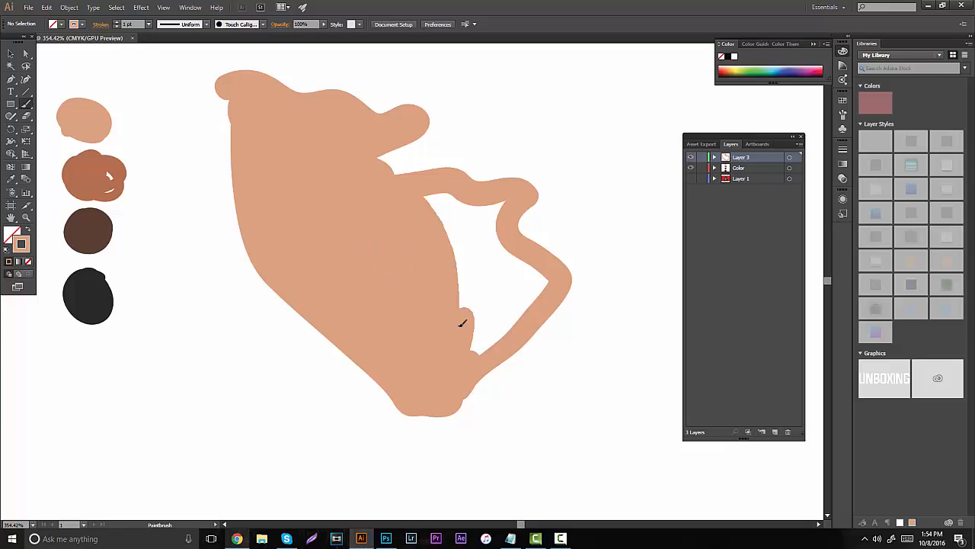
mouse_move(461, 324)
left_mouse_down()
mouse_move(468, 361)
mouse_move(538, 292)
mouse_move(496, 344)
mouse_move(528, 275)
mouse_move(496, 239)
mouse_move(495, 206)
mouse_move(417, 192)
mouse_move(461, 251)
mouse_move(468, 338)
mouse_move(459, 216)
mouse_move(483, 329)
mouse_move(468, 234)
mouse_move(503, 306)
left_mouse_up()
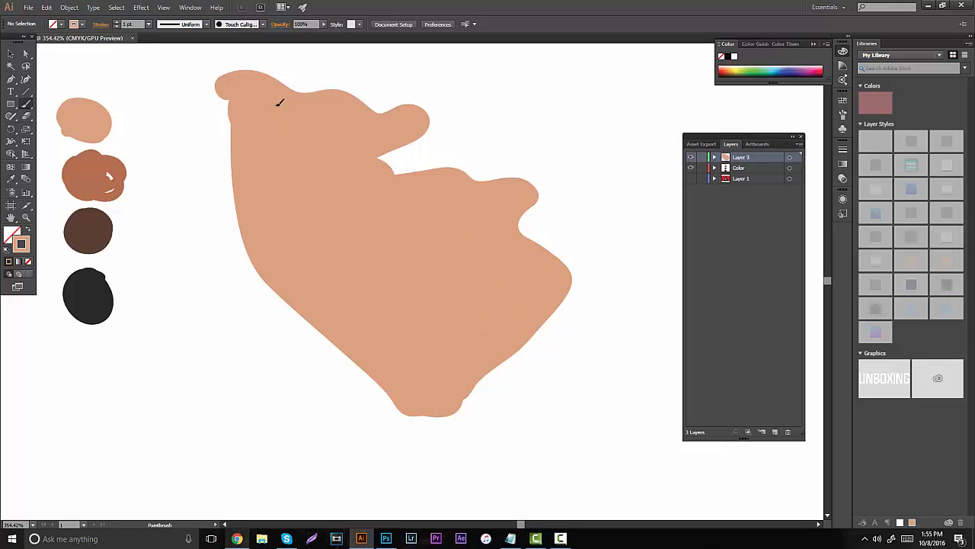
left_click(691, 178)
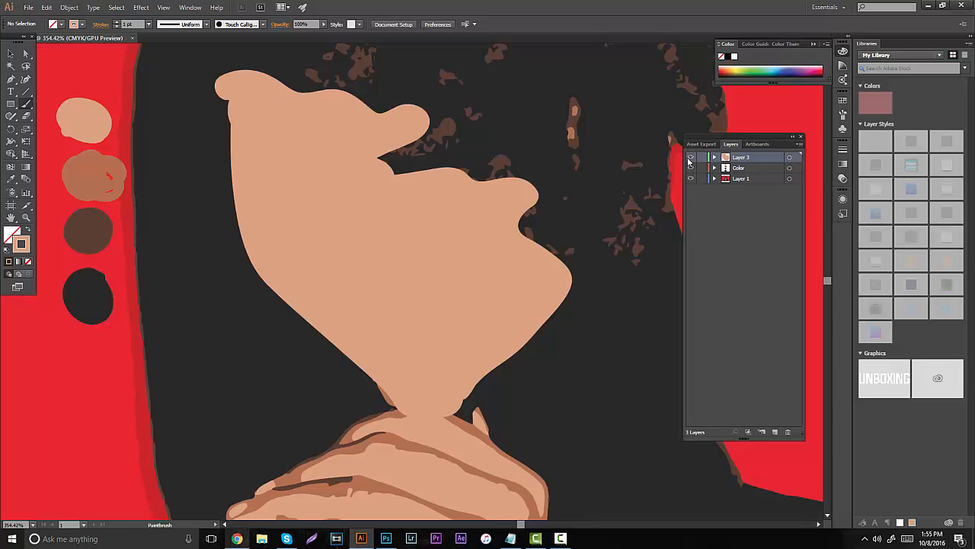
- Hide the painted face base on Layer 3 and add a new layer above it
left_click(691, 158)
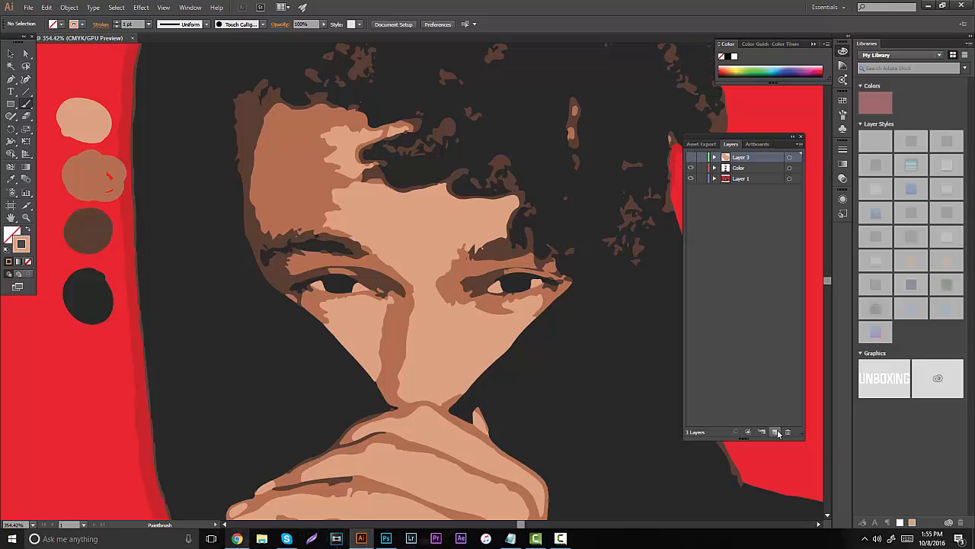
left_click(747, 375)
left_click(740, 159)
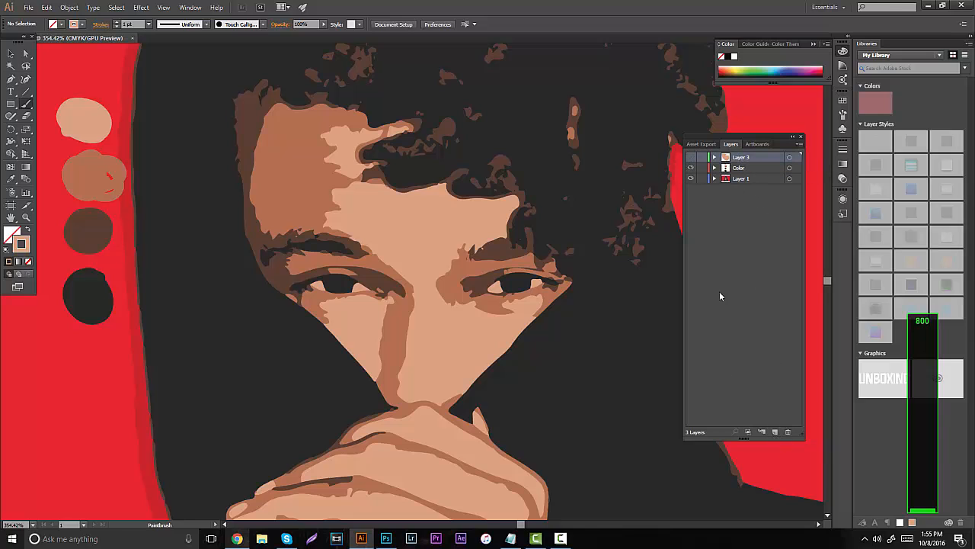
left_click(776, 432)
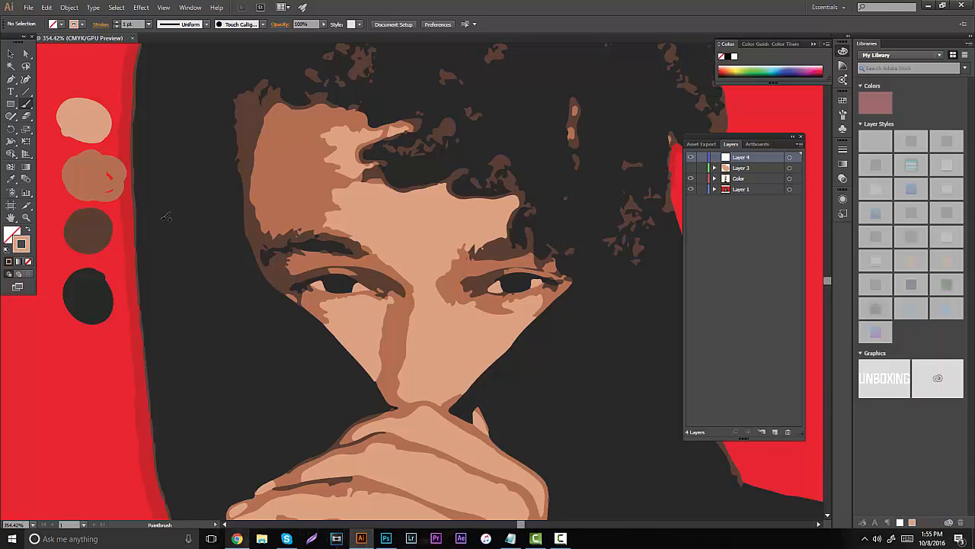
- Sample the medium brown swatch as the stroke color and set the stroke weight to 0.4 pt for the eye area
key("i")
left_click(92, 177)
key("b")
left_click(25, 219)
scroll(486, 290, "down", 2)
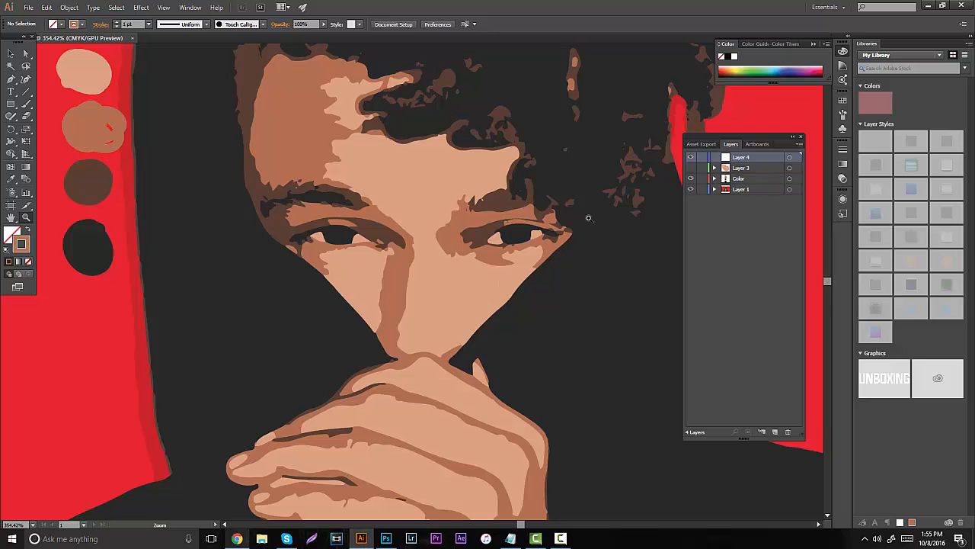
left_click_drag(533, 201, 569, 183)
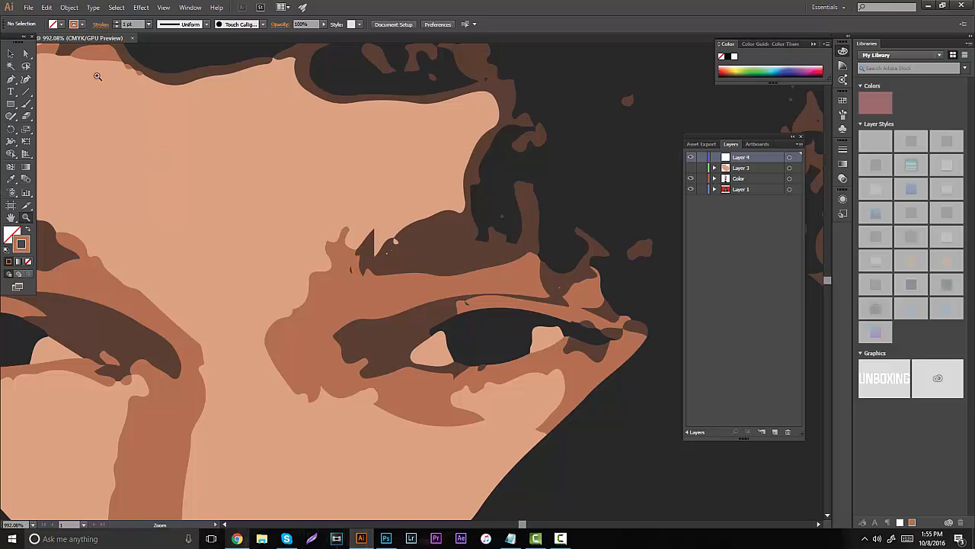
left_click(131, 24)
type("0.4")
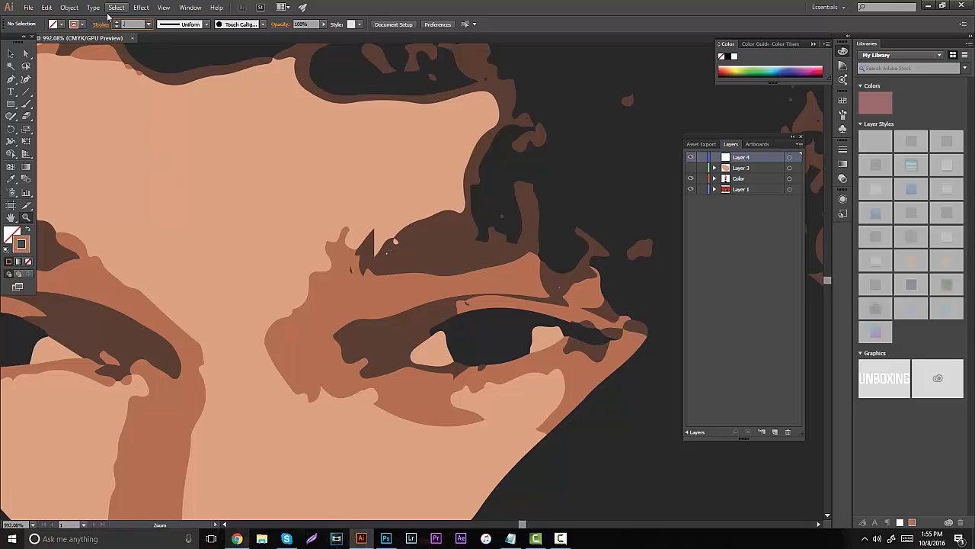
key("Return")
key("v")
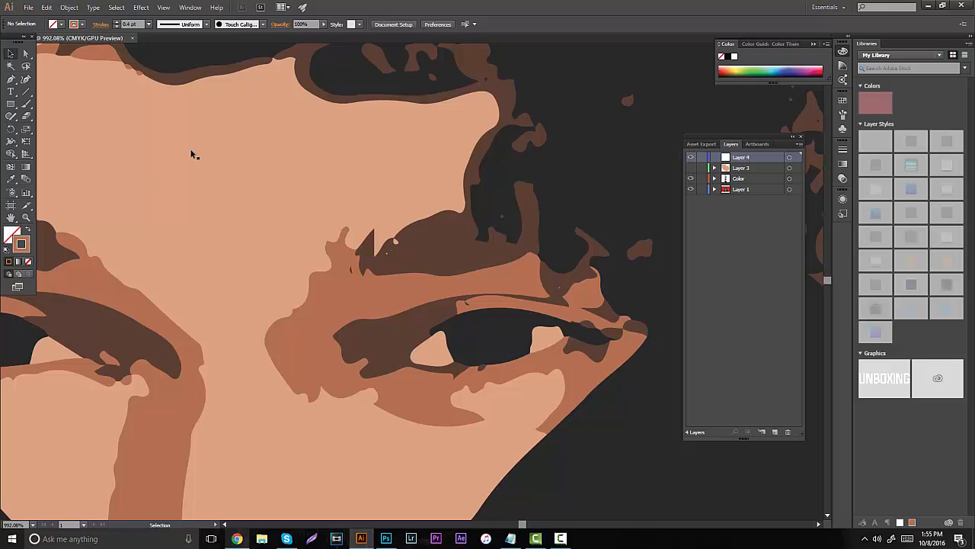
- Set the Paintbrush stroke weight to 0.2 pt and undo the trial strokes made on the forehead
key("b")
left_click_drag(217, 129, 355, 145)
key("ctrl+z")
left_click(126, 26)
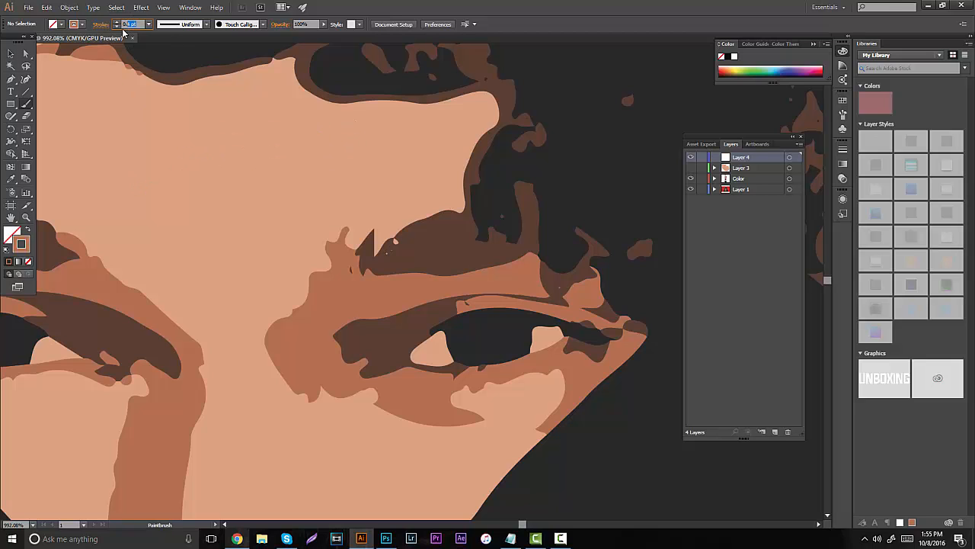
type("0.2")
key("Return")
mouse_move(279, 221)
left_mouse_down()
mouse_move(329, 184)
mouse_move(370, 215)
mouse_move(400, 154)
left_mouse_up()
key("ctrl+z")
- Outline the medium brown shading around the eye on Layer 4, closing the shape loosely beyond the face edge
mouse_move(396, 252)
left_mouse_down()
mouse_move(352, 253)
mouse_move(348, 227)
mouse_move(338, 234)
mouse_move(309, 306)
mouse_move(275, 349)
left_mouse_up()
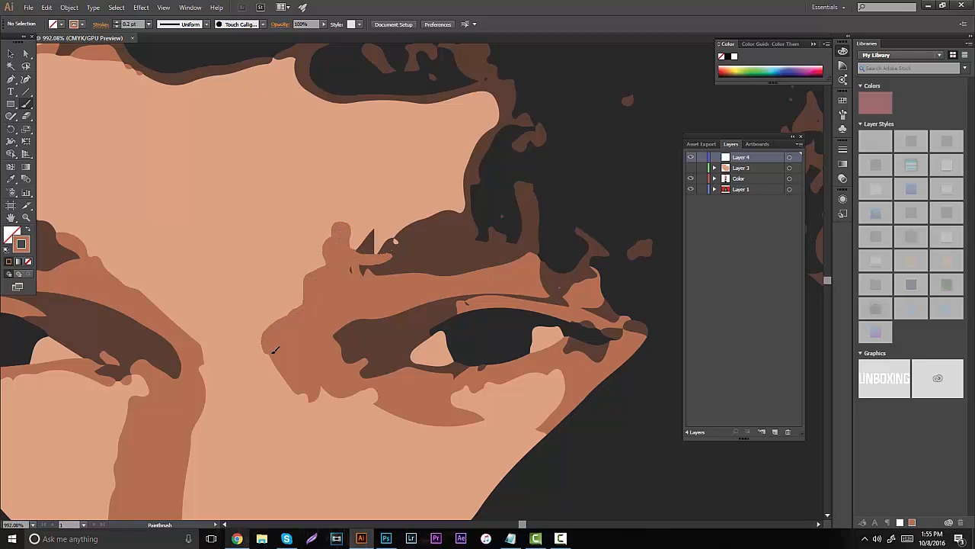
mouse_move(297, 384)
left_mouse_down()
mouse_move(314, 398)
mouse_move(357, 387)
mouse_move(391, 405)
left_mouse_up()
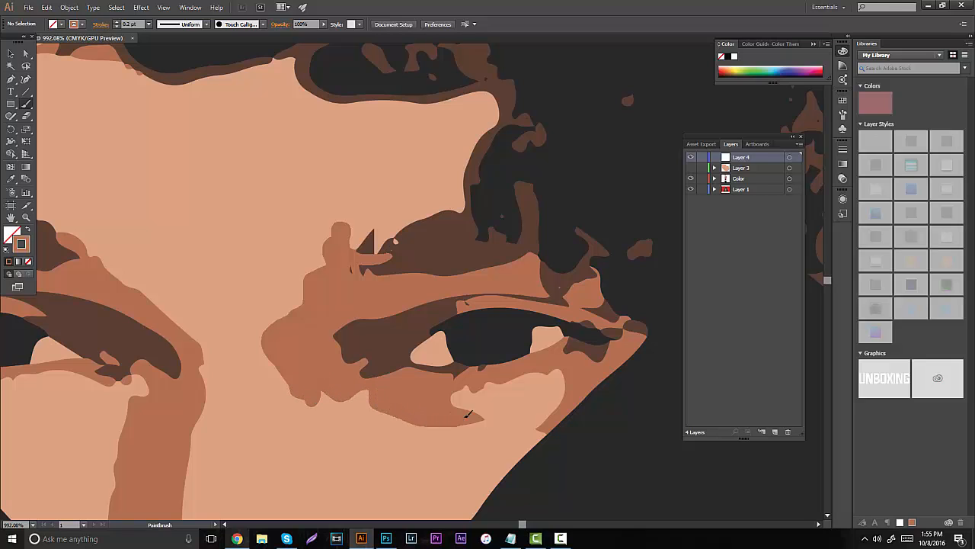
mouse_move(461, 405)
left_mouse_down()
mouse_move(552, 363)
mouse_move(567, 370)
mouse_move(556, 420)
mouse_move(541, 433)
mouse_move(572, 448)
left_mouse_up()
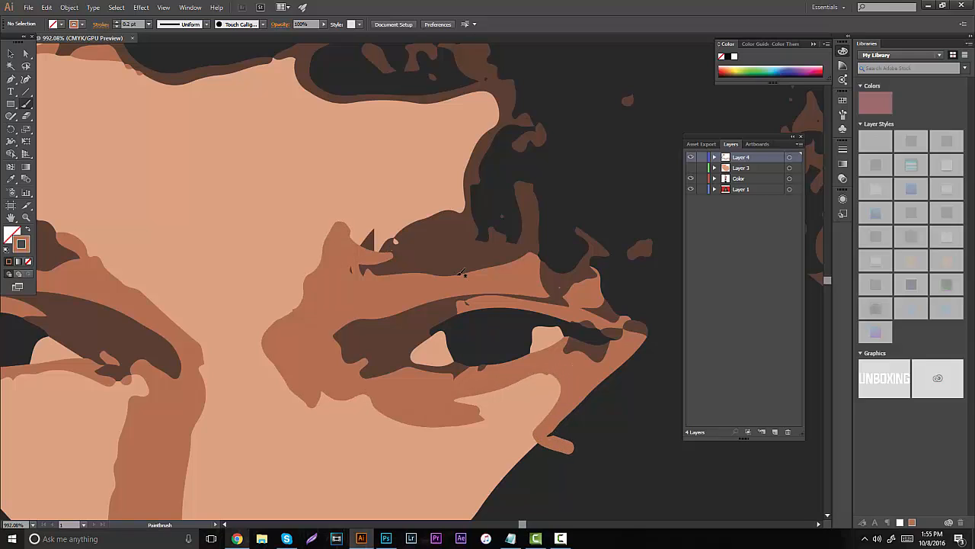
mouse_move(398, 255)
left_mouse_down()
mouse_move(470, 217)
mouse_move(565, 114)
mouse_move(650, 249)
mouse_move(664, 344)
mouse_move(620, 415)
mouse_move(554, 438)
left_mouse_up()
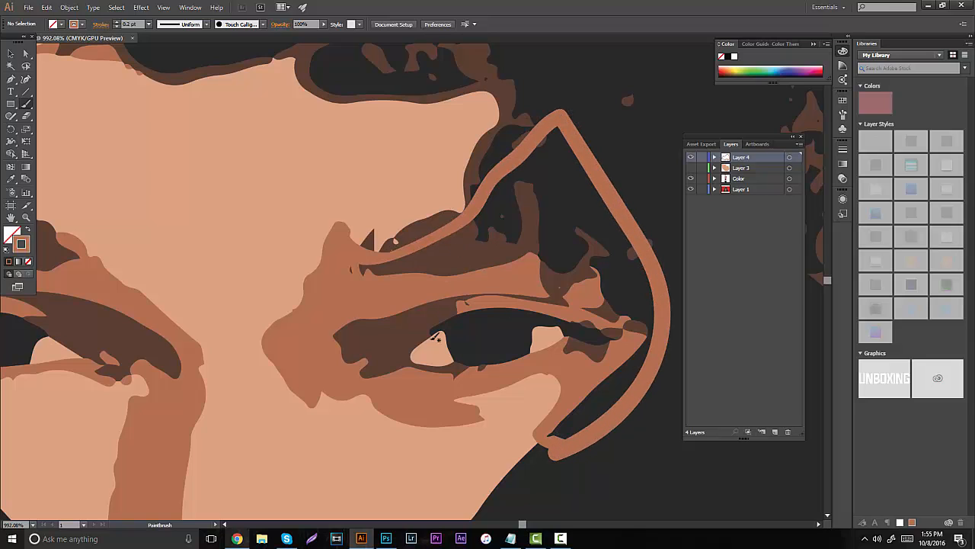
- Hide Layer 1 and paint the inside of the eye shading outline solid medium brown, undoing the stray stroke below it
left_click(691, 189)
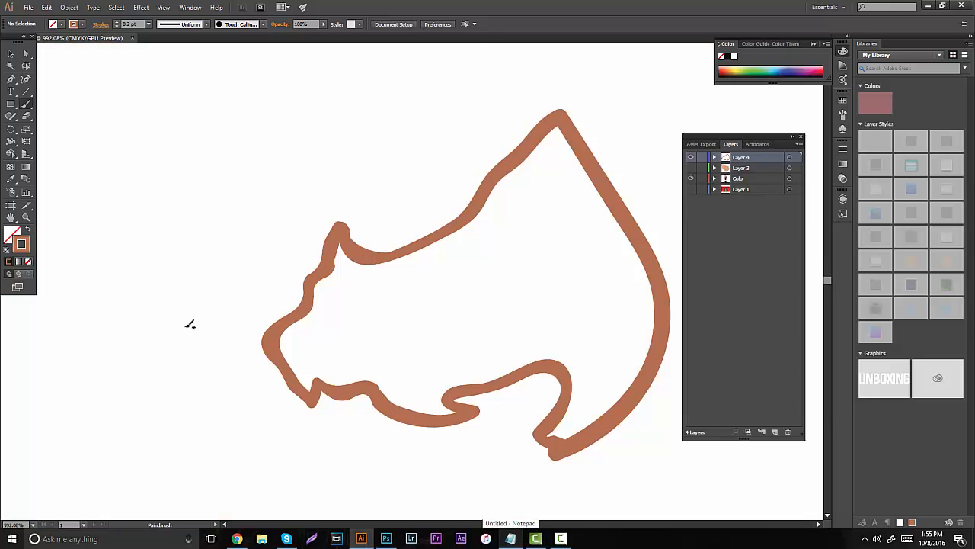
mouse_move(310, 315)
left_mouse_down()
mouse_move(301, 368)
mouse_move(285, 327)
mouse_move(281, 343)
mouse_move(308, 321)
mouse_move(302, 377)
mouse_move(291, 363)
mouse_move(310, 388)
mouse_move(307, 361)
mouse_move(327, 378)
mouse_move(321, 341)
mouse_move(331, 327)
mouse_move(346, 331)
mouse_move(341, 382)
mouse_move(386, 376)
mouse_move(408, 402)
mouse_move(388, 392)
mouse_move(397, 404)
mouse_move(445, 415)
mouse_move(413, 361)
mouse_move(407, 291)
mouse_move(392, 272)
mouse_move(340, 249)
mouse_move(318, 292)
mouse_move(320, 316)
mouse_move(344, 313)
mouse_move(350, 293)
mouse_move(360, 331)
mouse_move(402, 373)
mouse_move(390, 285)
mouse_move(348, 269)
mouse_move(379, 345)
mouse_move(396, 343)
mouse_move(372, 285)
mouse_move(402, 307)
mouse_move(390, 280)
mouse_move(449, 290)
mouse_move(366, 278)
left_mouse_up()
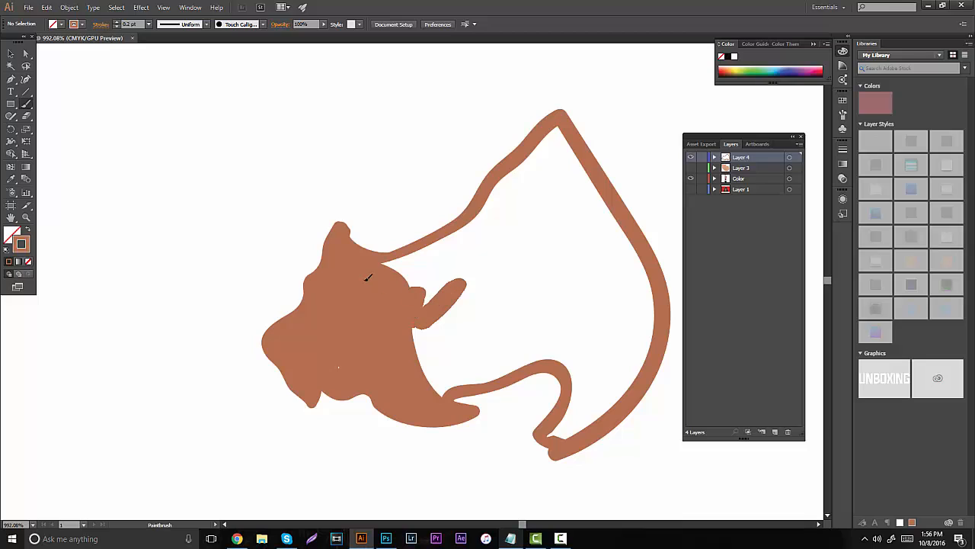
mouse_move(424, 308)
left_mouse_down()
mouse_move(510, 244)
mouse_move(560, 149)
mouse_move(534, 143)
mouse_move(509, 249)
mouse_move(527, 175)
mouse_move(550, 142)
left_mouse_up()
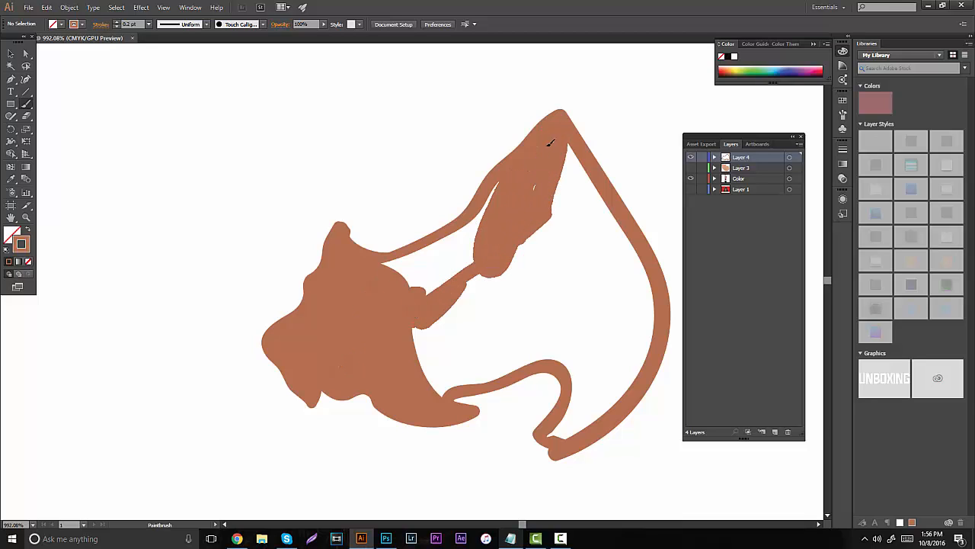
mouse_move(501, 188)
left_mouse_down()
mouse_move(420, 302)
mouse_move(479, 253)
mouse_move(403, 291)
mouse_move(383, 277)
mouse_move(381, 265)
mouse_move(436, 246)
mouse_move(472, 219)
mouse_move(453, 252)
mouse_move(388, 280)
left_mouse_up()
mouse_move(439, 303)
left_mouse_down()
mouse_move(416, 350)
mouse_move(433, 394)
mouse_move(548, 337)
mouse_move(519, 365)
mouse_move(441, 386)
mouse_move(425, 352)
mouse_move(434, 317)
mouse_move(495, 273)
mouse_move(507, 277)
mouse_move(459, 305)
mouse_move(470, 281)
left_mouse_up()
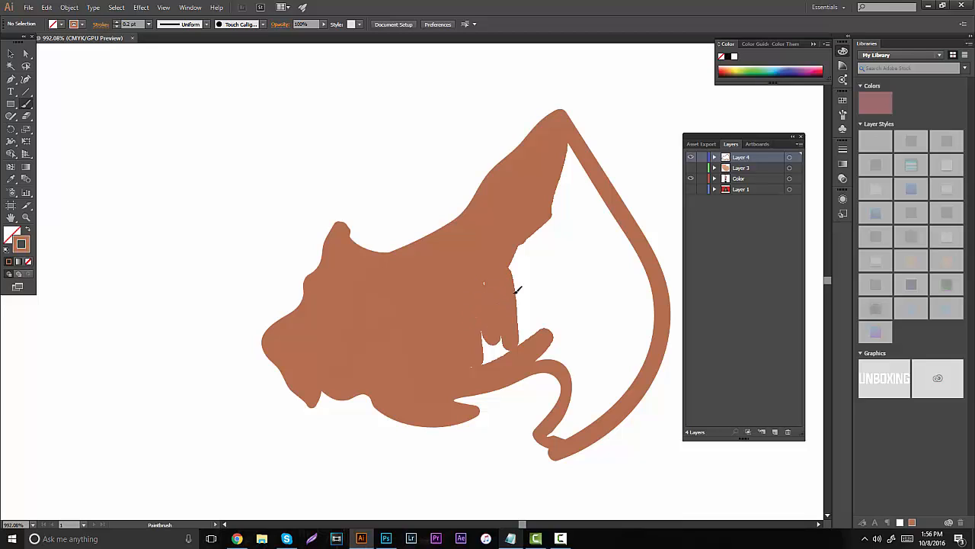
left_click_drag(499, 278, 492, 274)
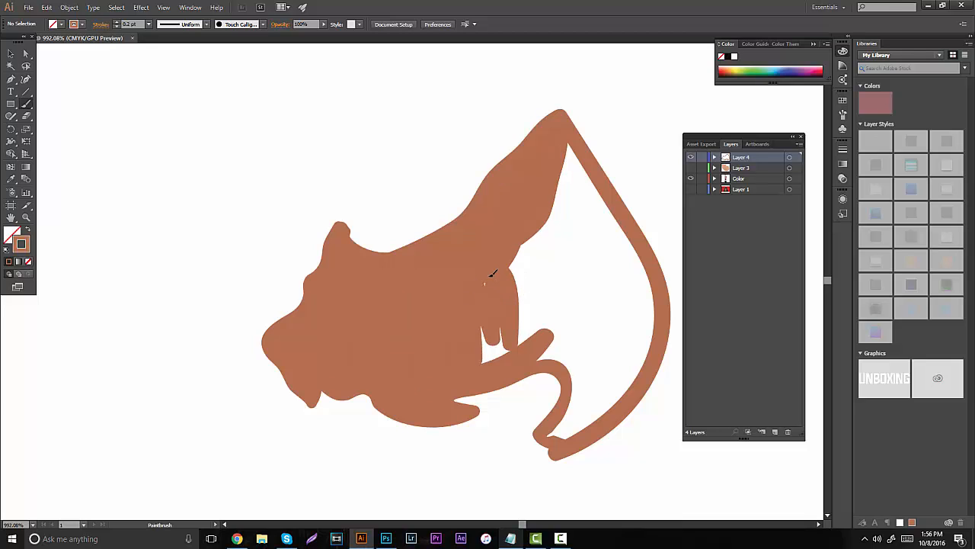
mouse_move(490, 314)
left_mouse_down()
mouse_move(527, 321)
mouse_move(545, 352)
mouse_move(537, 357)
mouse_move(576, 361)
mouse_move(587, 393)
mouse_move(550, 439)
mouse_move(571, 413)
mouse_move(576, 355)
mouse_move(579, 398)
mouse_move(567, 367)
mouse_move(520, 318)
mouse_move(545, 336)
mouse_move(521, 312)
mouse_move(522, 262)
mouse_move(593, 347)
mouse_move(599, 381)
mouse_move(568, 434)
mouse_move(620, 364)
mouse_move(593, 417)
mouse_move(636, 333)
mouse_move(615, 402)
mouse_move(646, 328)
mouse_move(627, 389)
mouse_move(646, 299)
mouse_move(642, 311)
mouse_move(632, 267)
mouse_move(555, 141)
mouse_move(659, 317)
mouse_move(565, 140)
left_mouse_up()
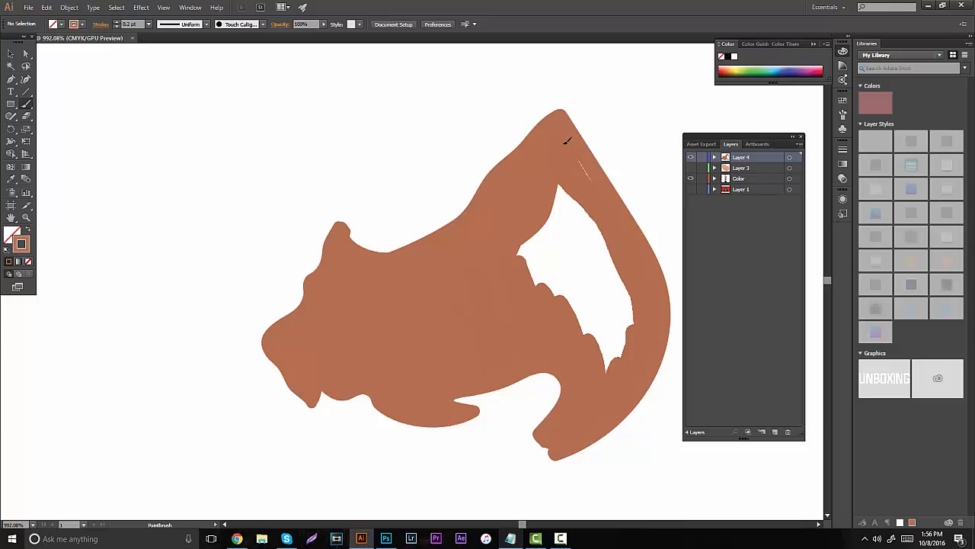
mouse_move(554, 200)
left_mouse_down()
mouse_move(541, 253)
mouse_move(560, 227)
mouse_move(539, 255)
mouse_move(519, 251)
mouse_move(536, 247)
mouse_move(560, 218)
mouse_move(563, 279)
mouse_move(548, 256)
mouse_move(557, 211)
mouse_move(554, 282)
mouse_move(555, 270)
mouse_move(615, 384)
mouse_move(621, 323)
mouse_move(630, 325)
mouse_move(565, 201)
mouse_move(576, 285)
mouse_move(557, 266)
mouse_move(607, 350)
mouse_move(574, 236)
mouse_move(628, 299)
mouse_move(585, 202)
mouse_move(599, 235)
left_mouse_up()
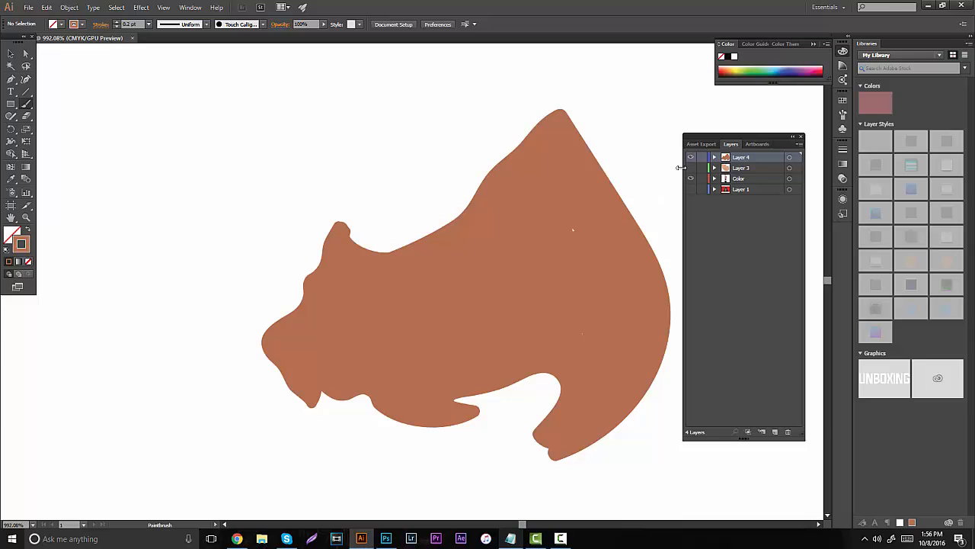
left_click_drag(269, 397, 246, 517)
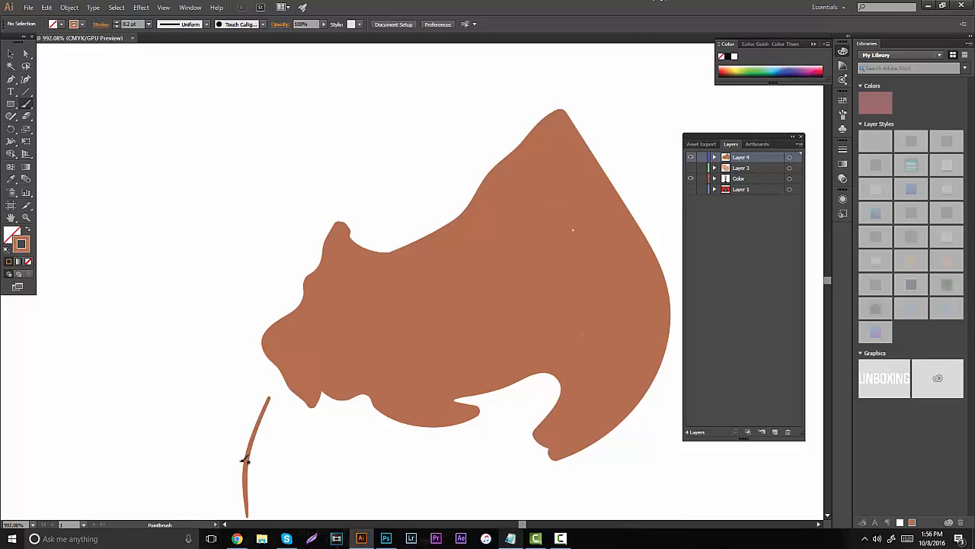
key("ctrl+z")
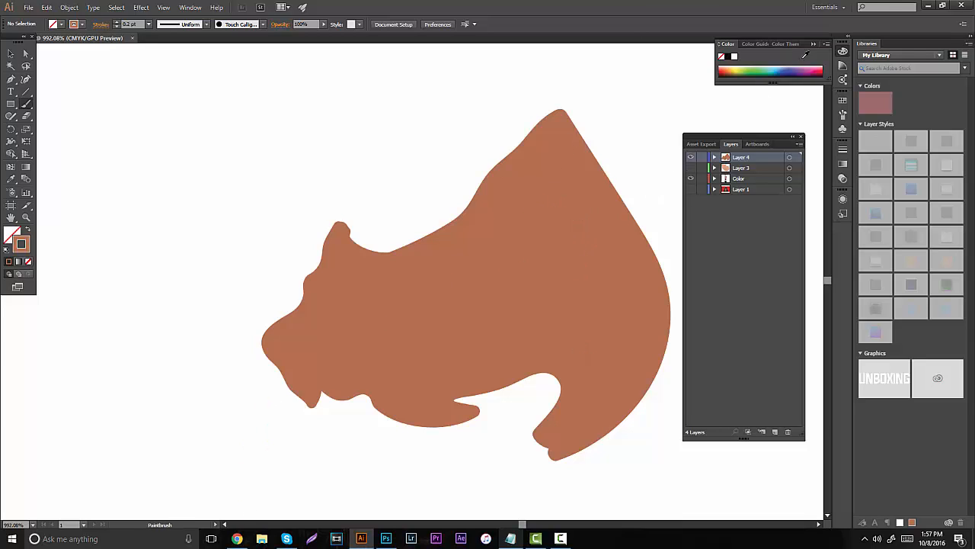
- Show Layer 3 and Layer 1 again and check the painted eye shading against the face base
left_click_drag(690, 167, 690, 177)
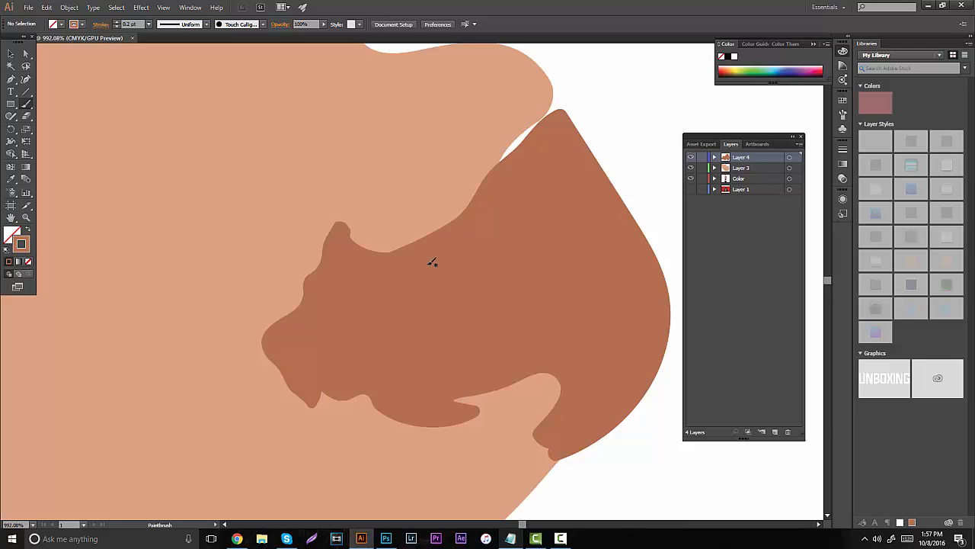
left_click(25, 218)
left_click_drag(424, 325, 305, 322)
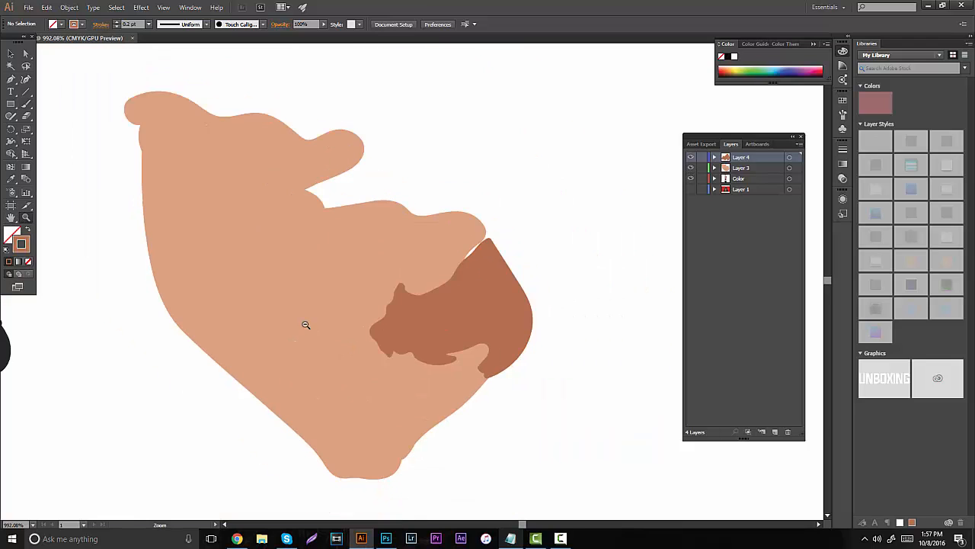
left_click_drag(425, 319, 362, 318)
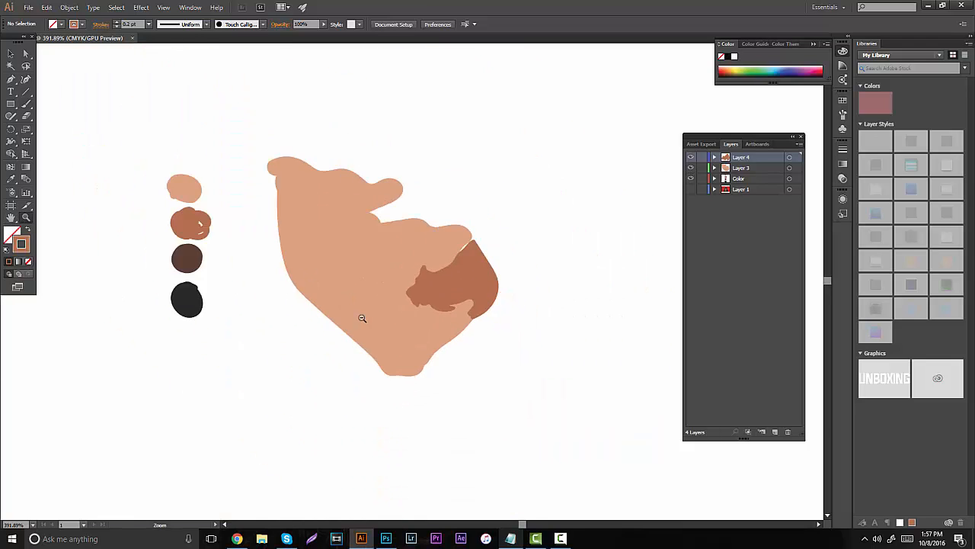
left_click(691, 190)
left_click(690, 190)
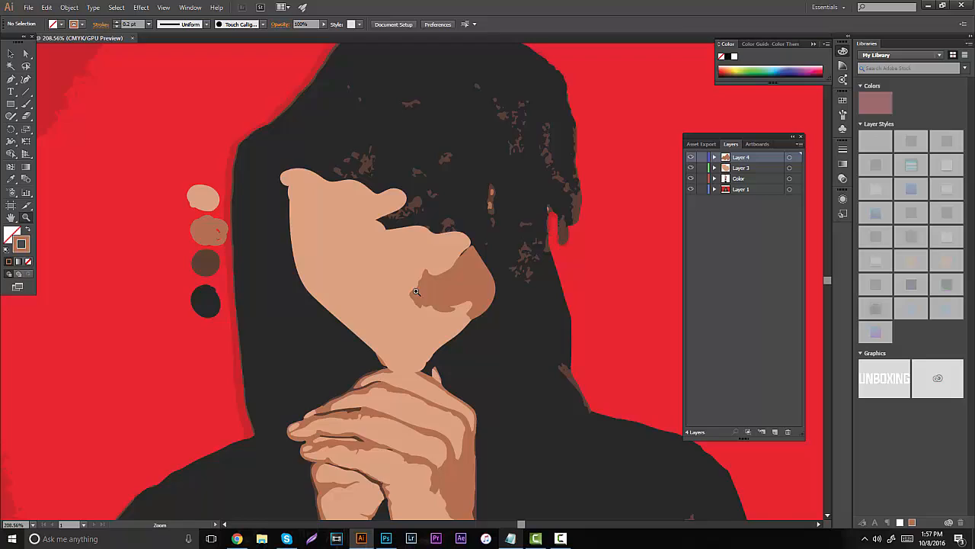
left_click_drag(418, 292, 543, 250)
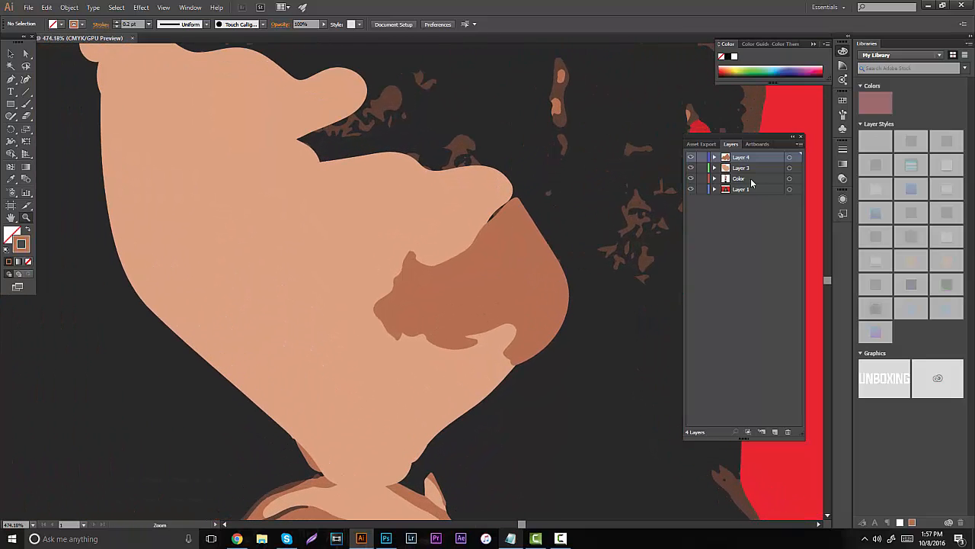
- Hide Layer 4 and Layer 3 and add a new layer above them for the dark brown eye details
left_click(690, 157)
left_click(690, 168)
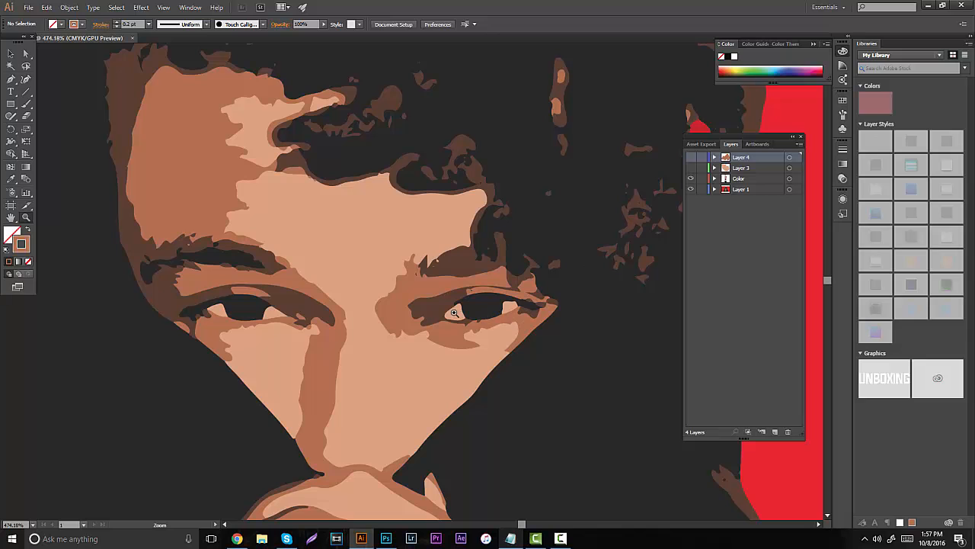
left_click_drag(454, 313, 511, 242)
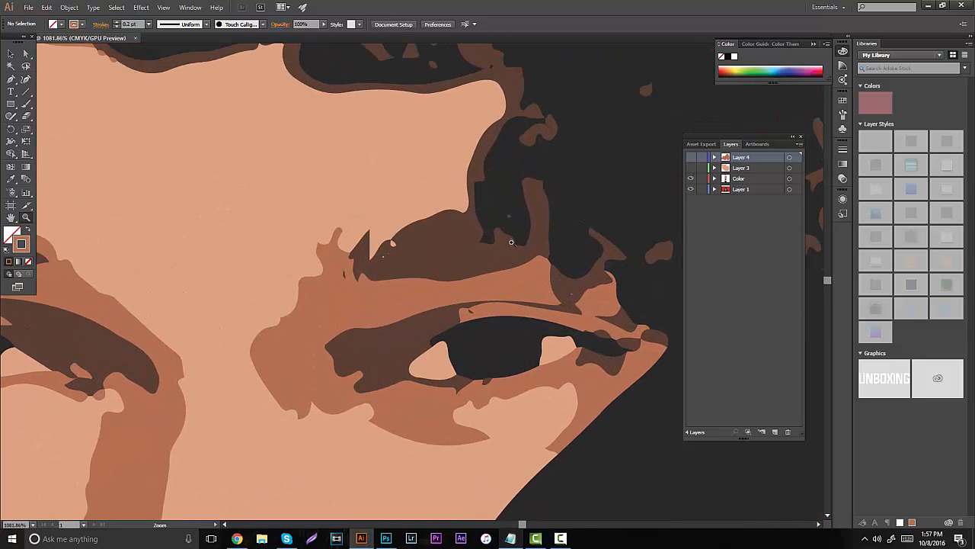
left_click(775, 431)
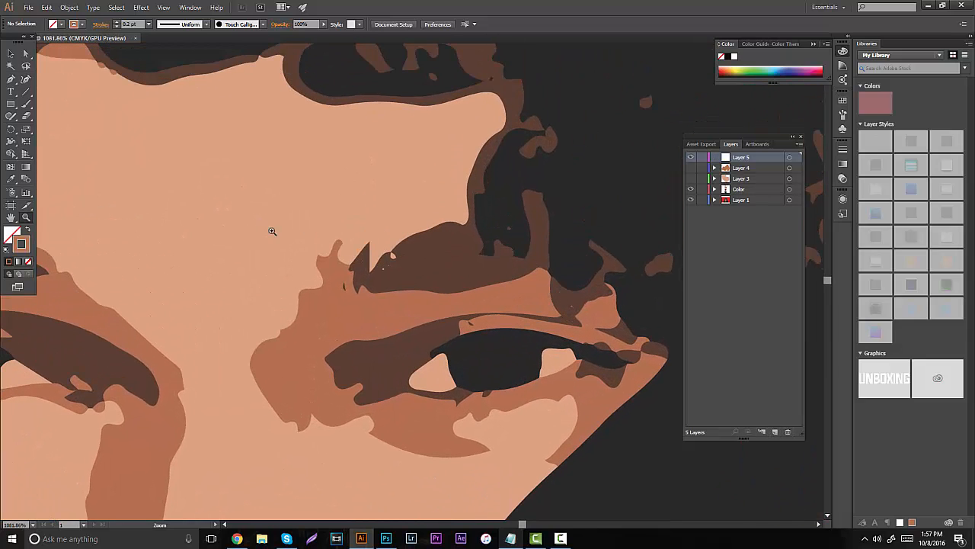
- Sample the eyebrow's dark brown and set the Paintbrush stroke weight to 0.2 pt, undoing the test strokes
key("i")
left_click(443, 257)
key("b")
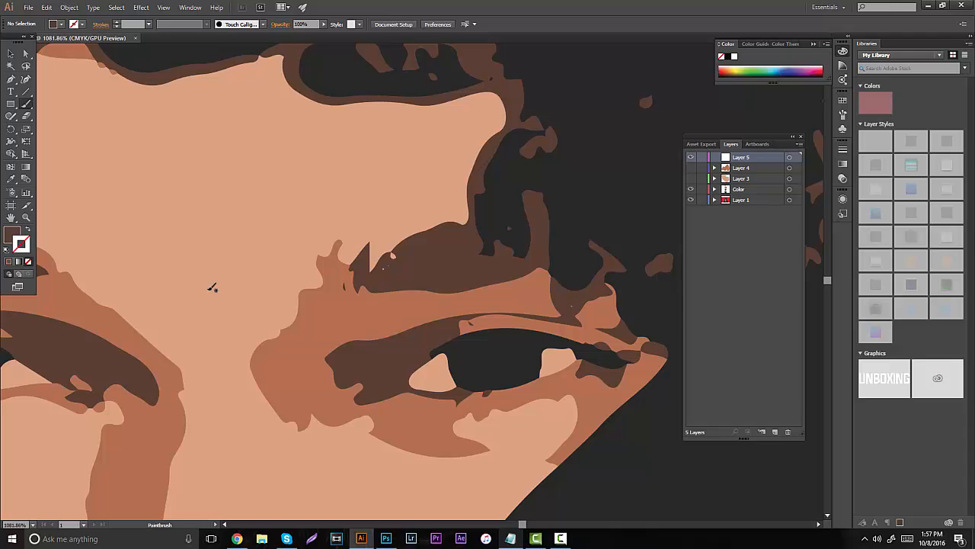
left_click_drag(298, 251, 358, 202)
key("ctrl+z")
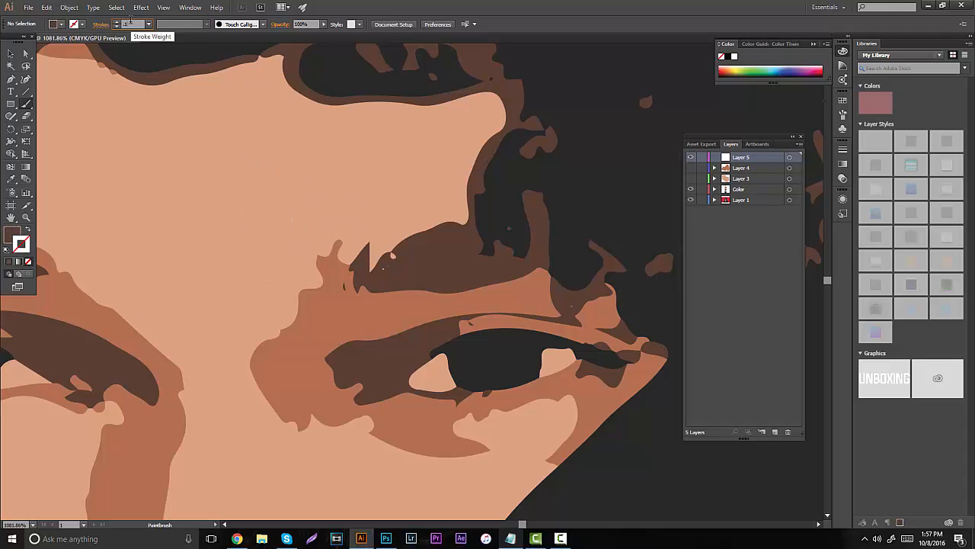
key("Return")
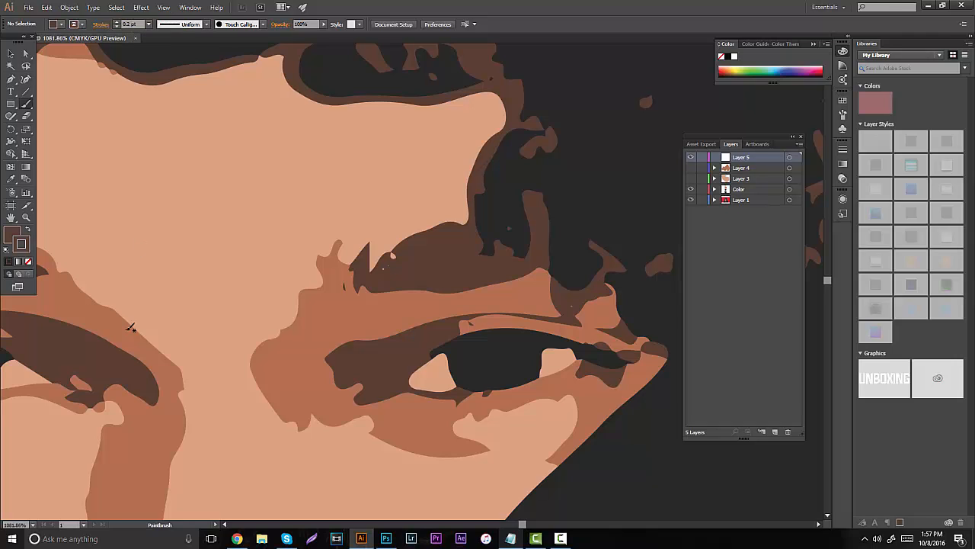
left_click_drag(190, 225, 286, 187)
key("ctrl+z")
- Outline the dark brown eyebrow and hairline, the shadows at both eye corners and the eyelid crease on Layer 5
mouse_move(412, 92)
left_mouse_down()
mouse_move(503, 91)
mouse_move(512, 111)
mouse_move(478, 160)
mouse_move(467, 227)
mouse_move(427, 234)
mouse_move(380, 272)
mouse_move(362, 249)
mouse_move(352, 288)
mouse_move(422, 279)
left_mouse_up()
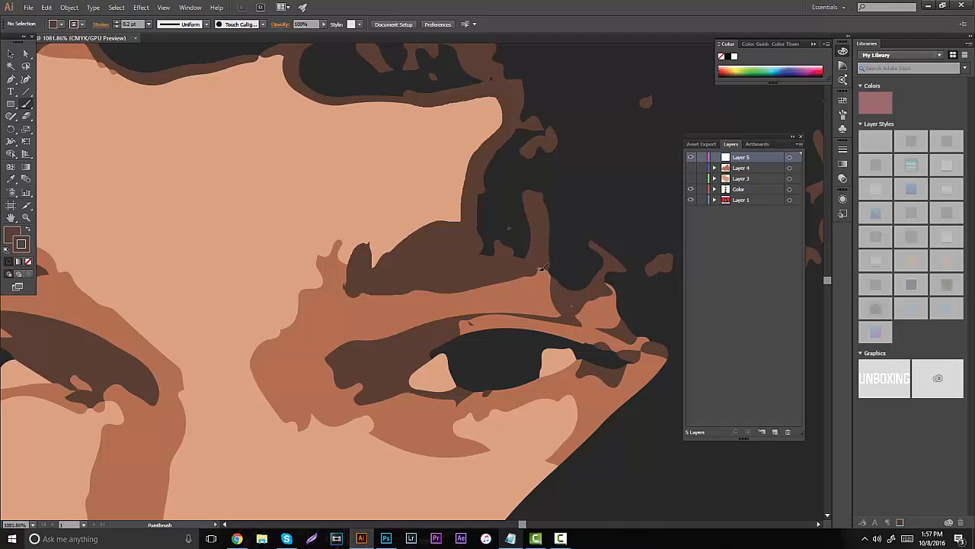
mouse_move(541, 268)
left_mouse_down()
mouse_move(561, 311)
mouse_move(614, 288)
mouse_move(630, 263)
mouse_move(574, 117)
mouse_move(537, 80)
left_mouse_up()
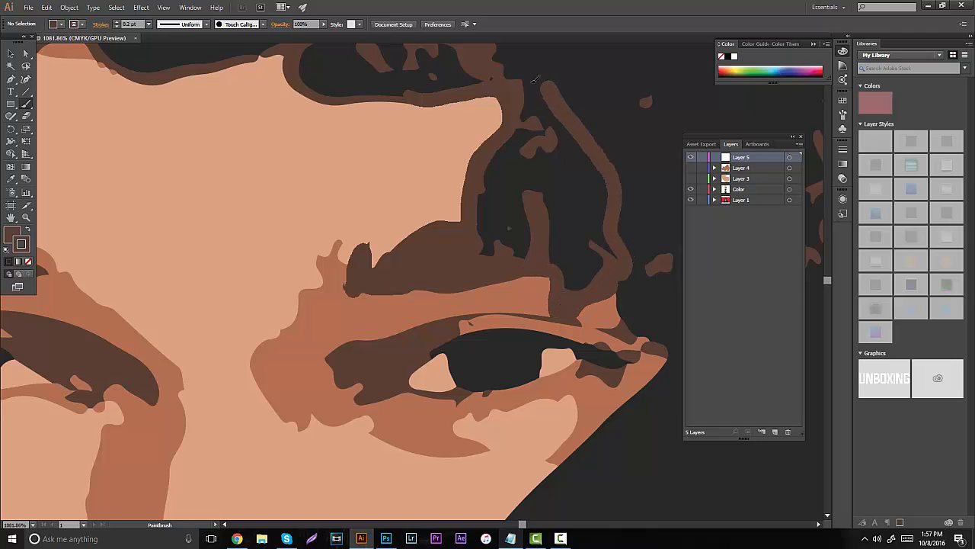
mouse_move(405, 273)
left_mouse_down()
mouse_move(420, 191)
mouse_move(396, 166)
left_mouse_up()
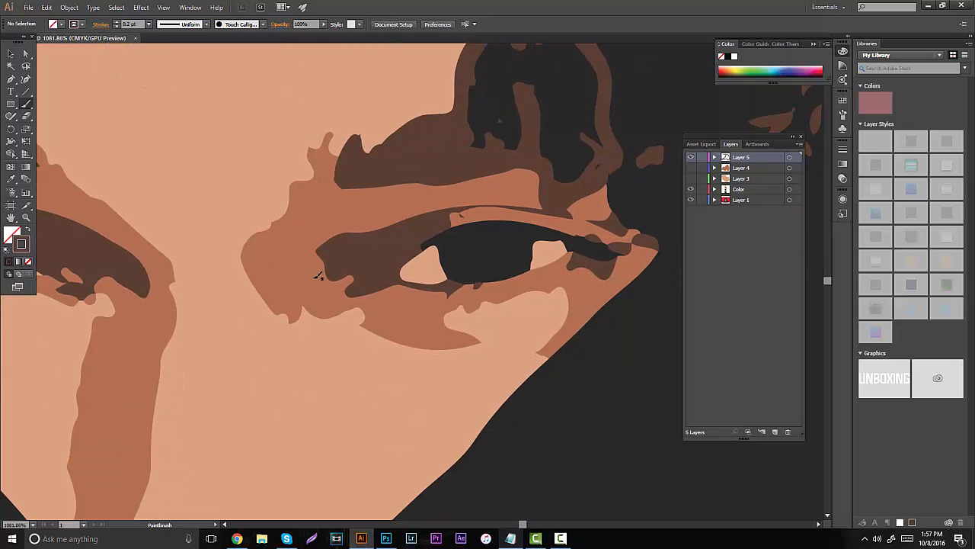
left_click_drag(454, 210, 333, 239)
mouse_move(332, 267)
left_mouse_down()
mouse_move(348, 295)
mouse_move(456, 287)
mouse_move(458, 275)
mouse_move(421, 281)
mouse_move(402, 266)
mouse_move(436, 217)
left_mouse_up()
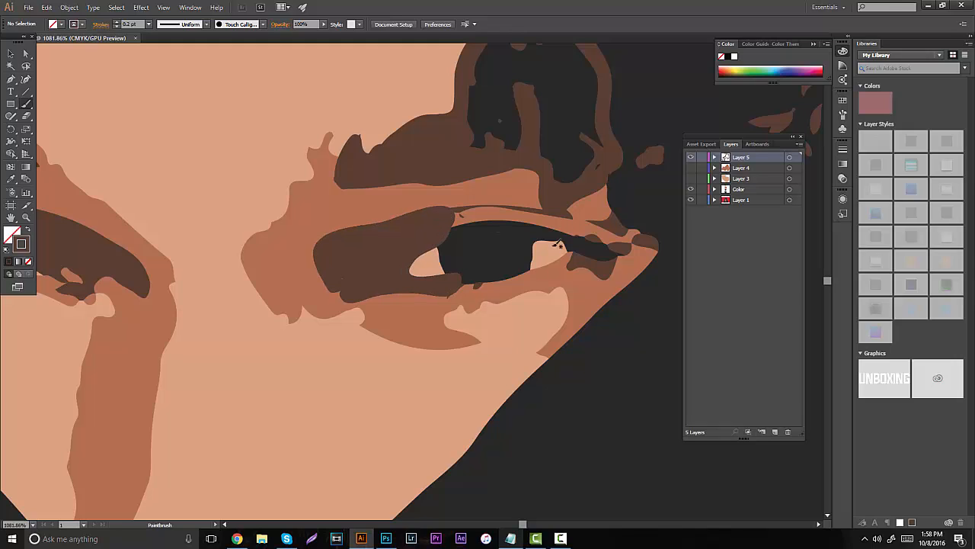
mouse_move(579, 253)
left_mouse_down()
mouse_move(647, 234)
mouse_move(660, 247)
mouse_move(624, 245)
mouse_move(601, 272)
mouse_move(576, 264)
mouse_move(588, 242)
mouse_move(595, 256)
mouse_move(582, 248)
mouse_move(596, 231)
mouse_move(590, 222)
mouse_move(624, 232)
mouse_move(621, 215)
mouse_move(590, 224)
mouse_move(617, 190)
left_mouse_up()
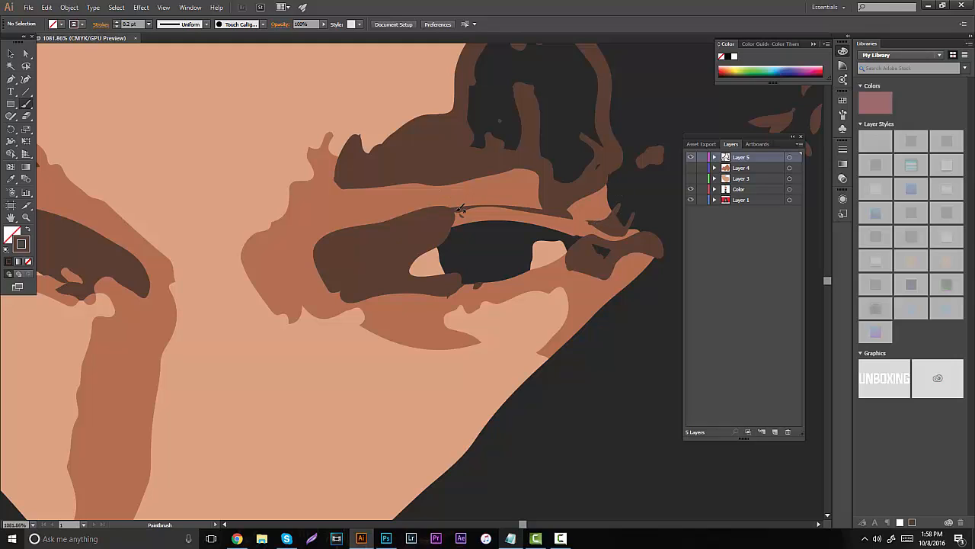
left_click_drag(543, 207, 564, 209)
- Show Layer 3 and Layer 4 and fill in the dark brown shadows at both corners of the eye
left_click(690, 178)
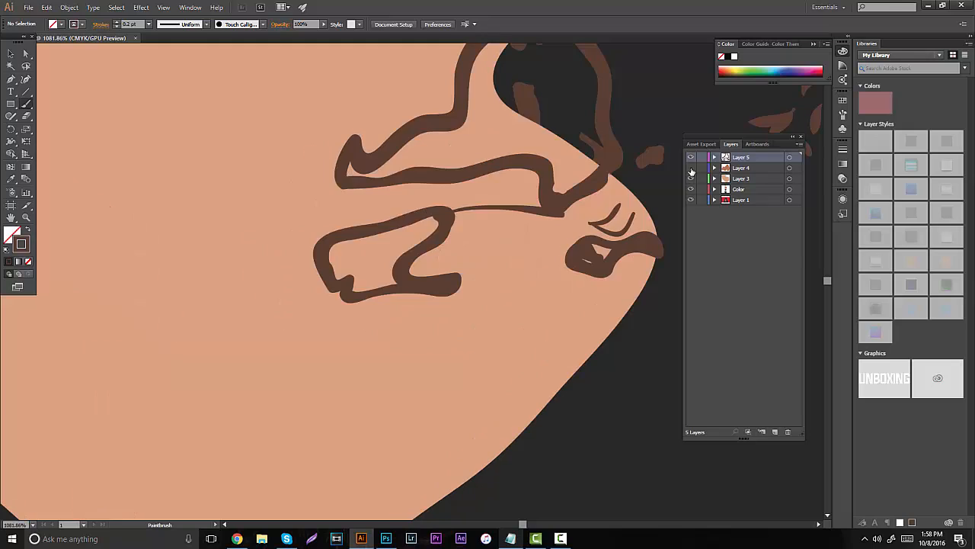
left_click(691, 169)
scroll(646, 204, "up", 4)
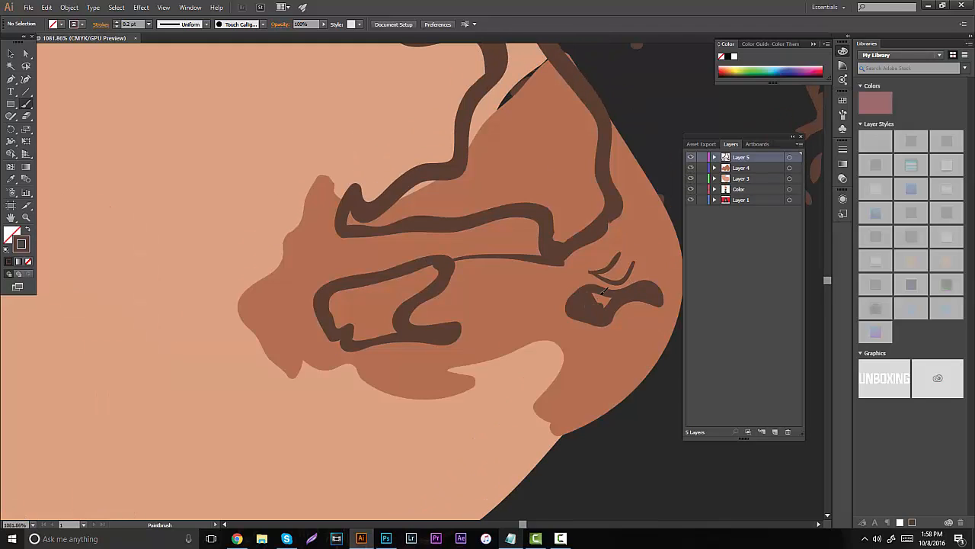
mouse_move(603, 291)
left_mouse_down()
mouse_move(622, 273)
mouse_move(616, 267)
left_mouse_up()
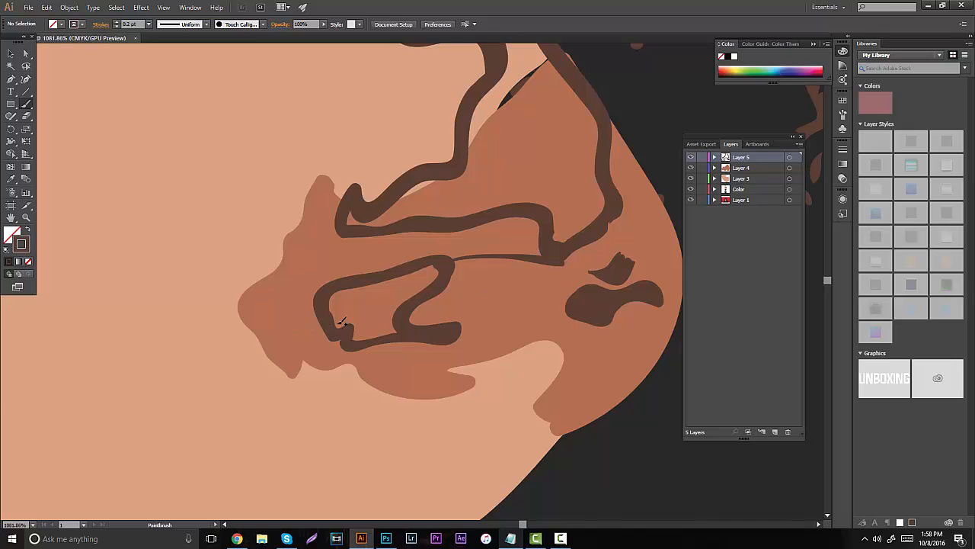
mouse_move(341, 322)
left_mouse_down()
mouse_move(394, 328)
mouse_move(370, 306)
mouse_move(344, 310)
mouse_move(388, 310)
mouse_move(370, 295)
mouse_move(332, 303)
mouse_move(372, 298)
mouse_move(393, 321)
mouse_move(379, 320)
mouse_move(438, 276)
mouse_move(347, 293)
mouse_move(389, 299)
left_mouse_up()
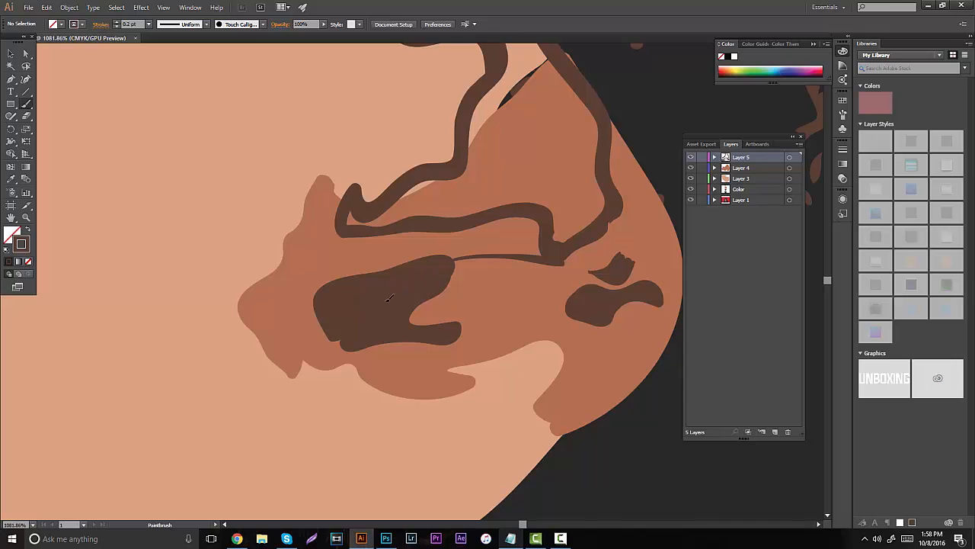
- Paint dark brown inside both ends of the eyebrow outline and along its upper edge toward the hairline
mouse_move(556, 238)
left_mouse_down()
mouse_move(555, 215)
mouse_move(570, 199)
mouse_move(606, 208)
mouse_move(594, 152)
mouse_move(568, 191)
mouse_move(548, 198)
mouse_move(586, 168)
mouse_move(568, 197)
left_mouse_up()
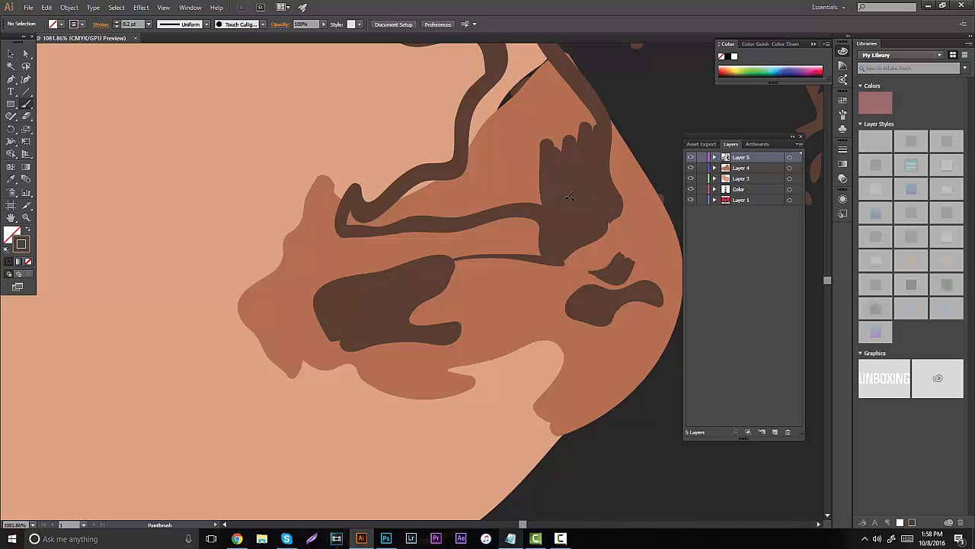
left_click_drag(466, 172, 468, 176)
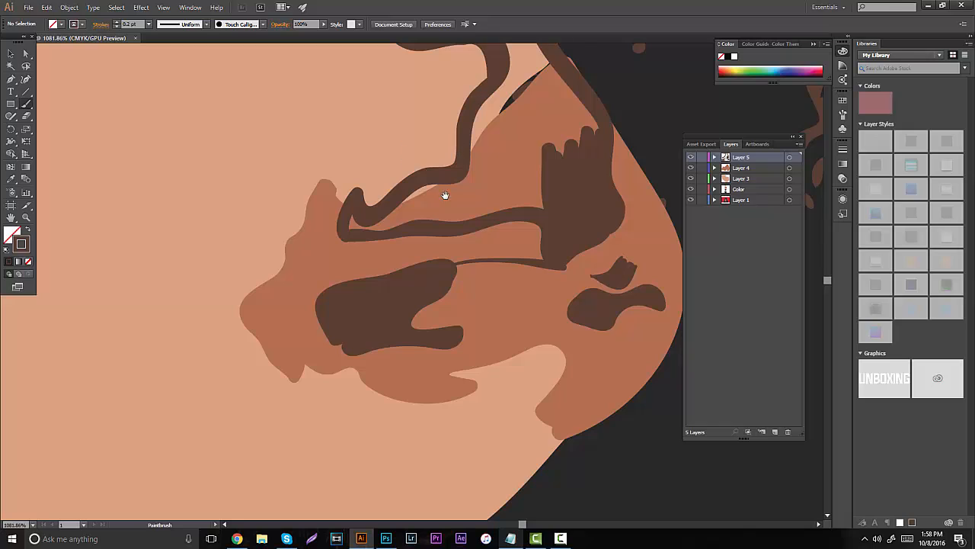
left_click_drag(445, 195, 504, 244)
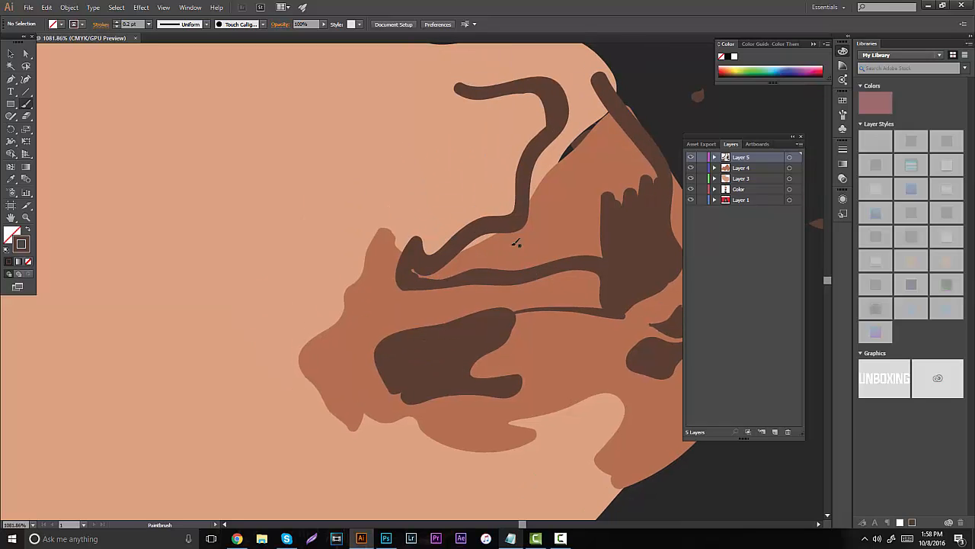
left_click_drag(515, 244, 418, 272)
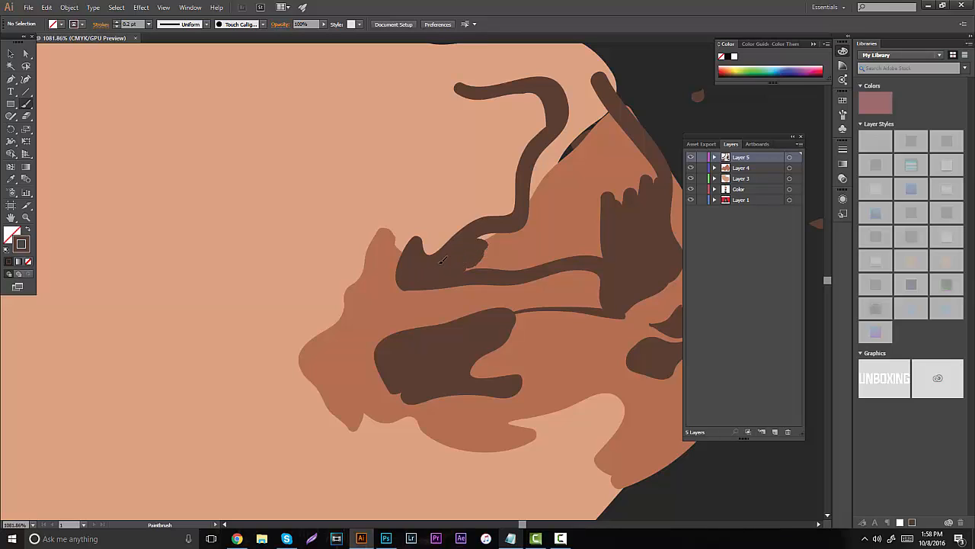
mouse_move(477, 260)
left_mouse_down()
mouse_move(486, 237)
mouse_move(522, 228)
mouse_move(503, 251)
left_mouse_up()
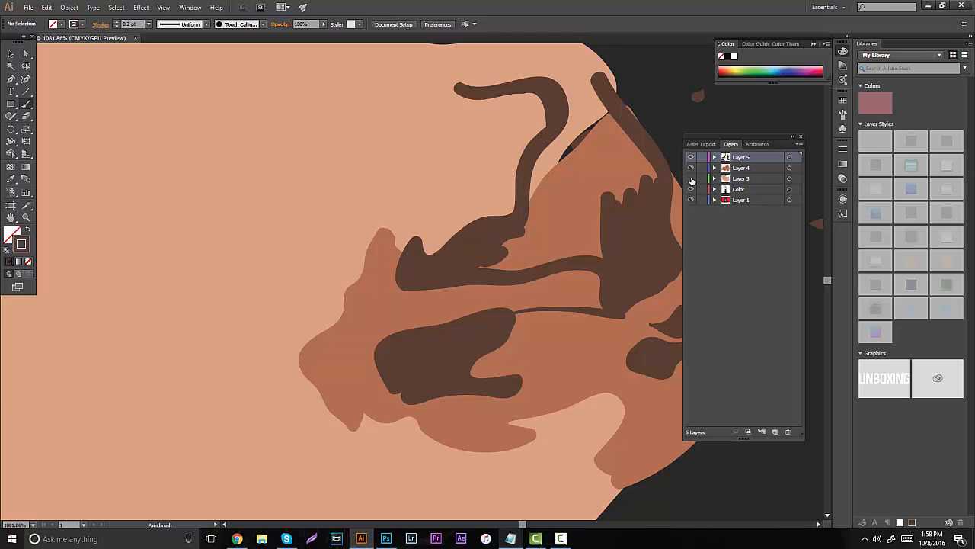
left_click(691, 178)
left_click(689, 178)
mouse_move(553, 158)
left_mouse_down()
mouse_move(536, 194)
mouse_move(542, 159)
mouse_move(546, 214)
left_mouse_up()
- Toggle the visibility of Layer 1, Layer 3 and Layer 4 to compare the eyebrow shapes with the original artwork
left_click(691, 199)
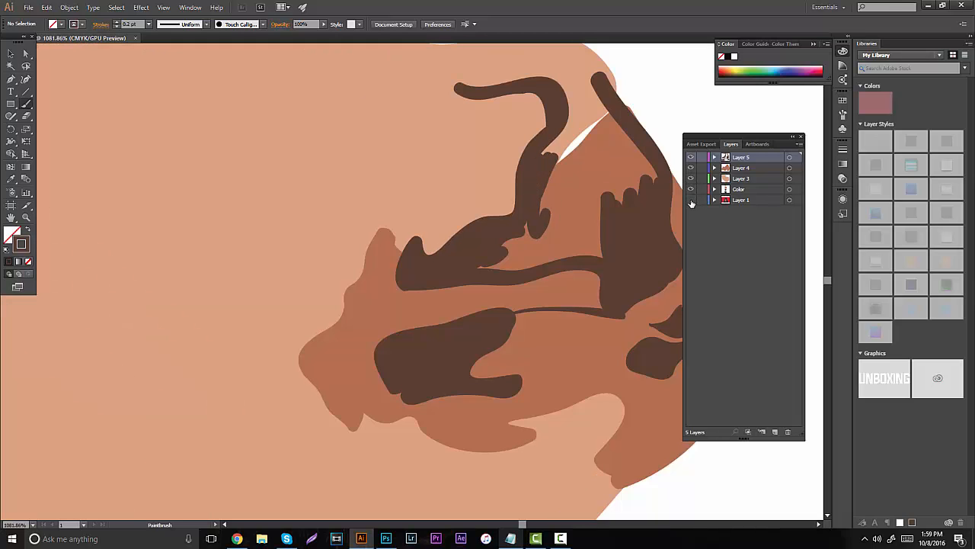
left_click(691, 199)
left_click(691, 179)
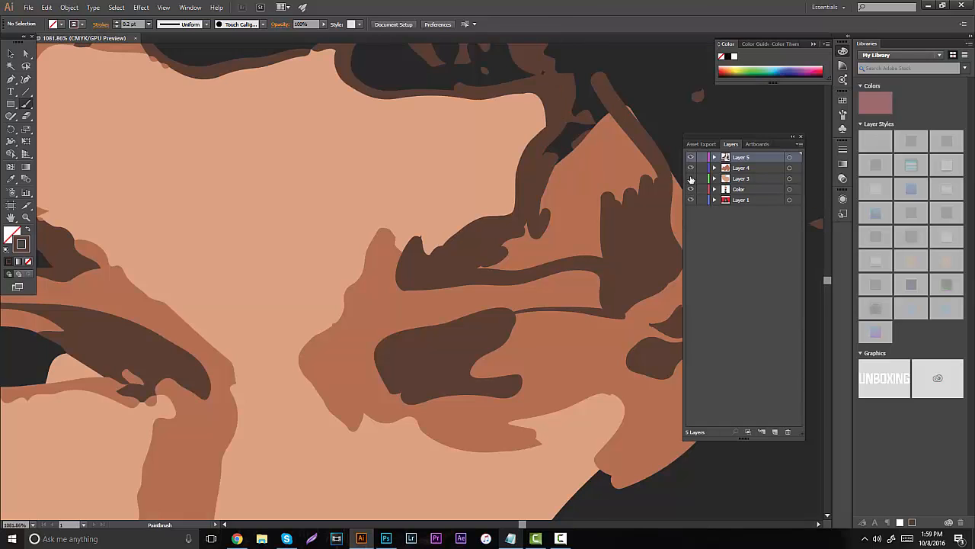
left_click(690, 178)
left_click(691, 167)
left_click(691, 168)
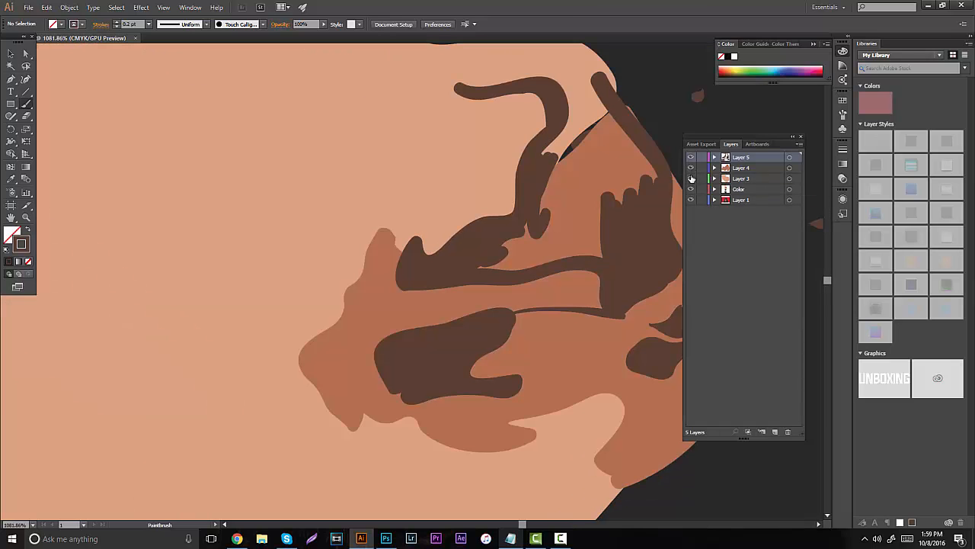
left_click(691, 179)
left_click(692, 200)
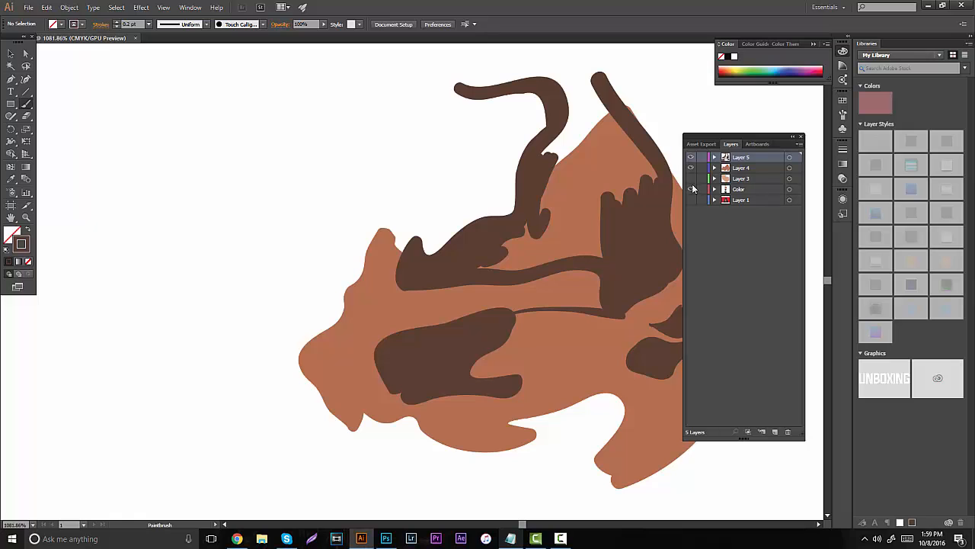
left_click(691, 199)
left_click(691, 199)
left_click(692, 199)
left_click(691, 200)
left_click(691, 167)
left_click(691, 167)
left_click(691, 167)
left_click(691, 200)
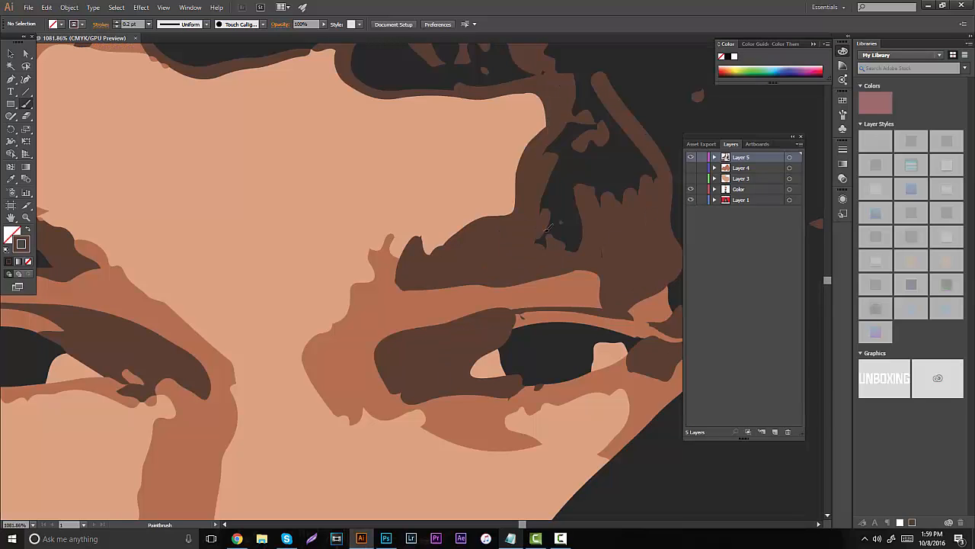
- Hide Layer 1 and fill the remaining gaps in the dark brown area between the eyebrow and hairline
left_click(691, 200)
mouse_move(493, 265)
left_mouse_down()
mouse_move(541, 243)
mouse_move(533, 261)
mouse_move(576, 243)
mouse_move(608, 252)
mouse_move(551, 238)
mouse_move(575, 254)
left_mouse_up()
mouse_move(559, 180)
left_mouse_down()
mouse_move(567, 145)
mouse_move(602, 177)
mouse_move(609, 149)
mouse_move(619, 168)
mouse_move(639, 153)
mouse_move(649, 172)
mouse_move(584, 114)
mouse_move(570, 122)
left_mouse_up()
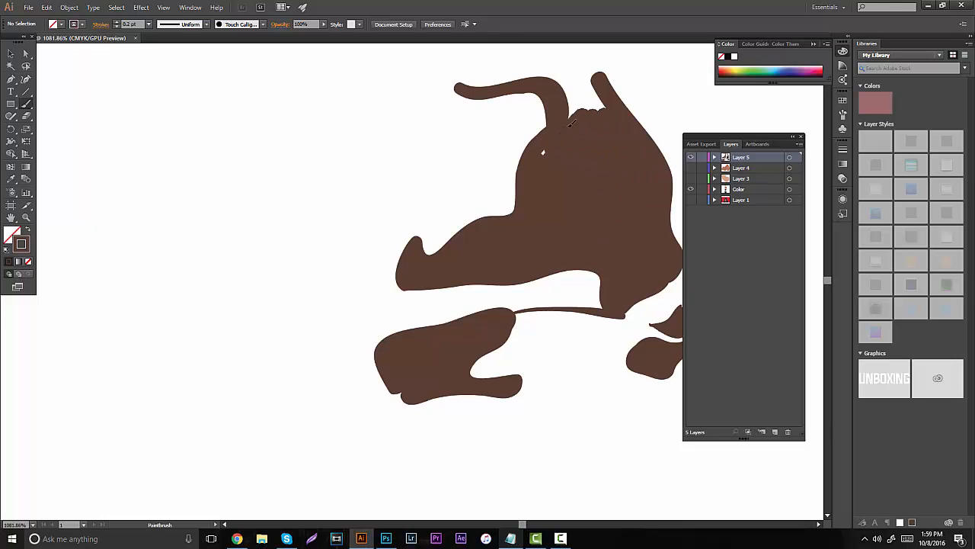
- Show Layer 1, Layer 3 and Layer 4 again beneath the dark brown shapes
left_click(688, 206)
left_click(689, 201)
left_click(691, 178)
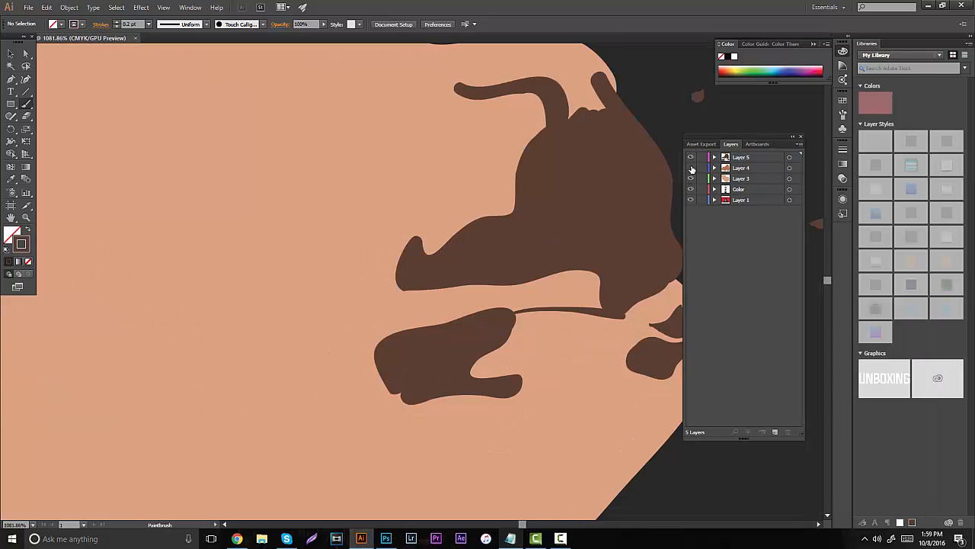
left_click(690, 168)
- Compare the painted face with the original artwork across the whole portrait by toggling the paint layers
left_click(26, 217)
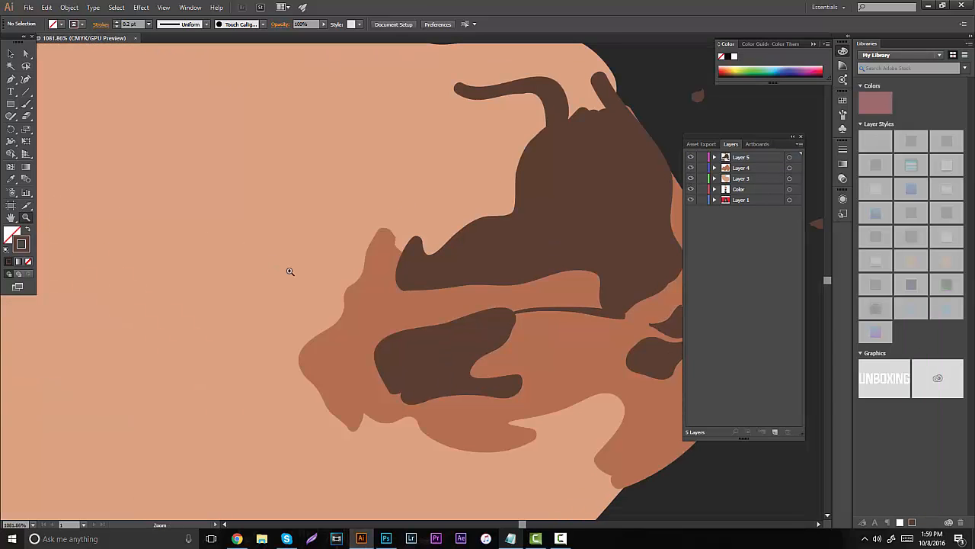
left_click_drag(287, 270, 254, 285)
left_click(339, 310, "alt")
left_click(383, 235)
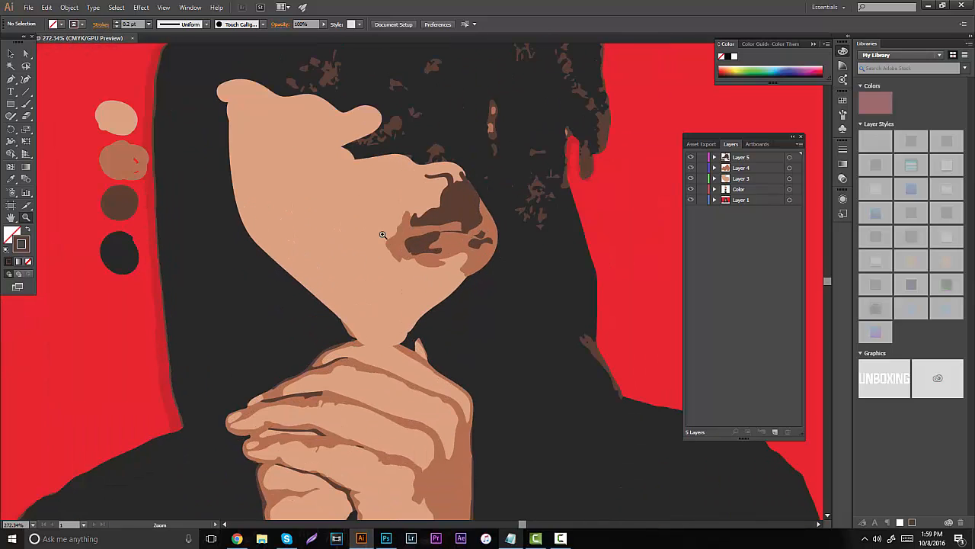
left_click_drag(416, 254, 386, 244)
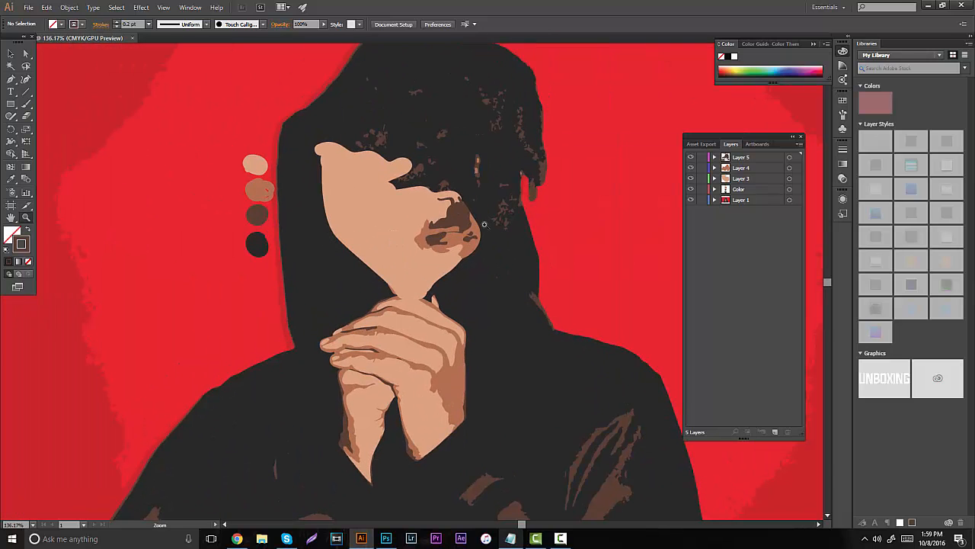
mouse_move(691, 179)
left_mouse_down()
mouse_move(692, 162)
mouse_move(690, 189)
left_mouse_up()
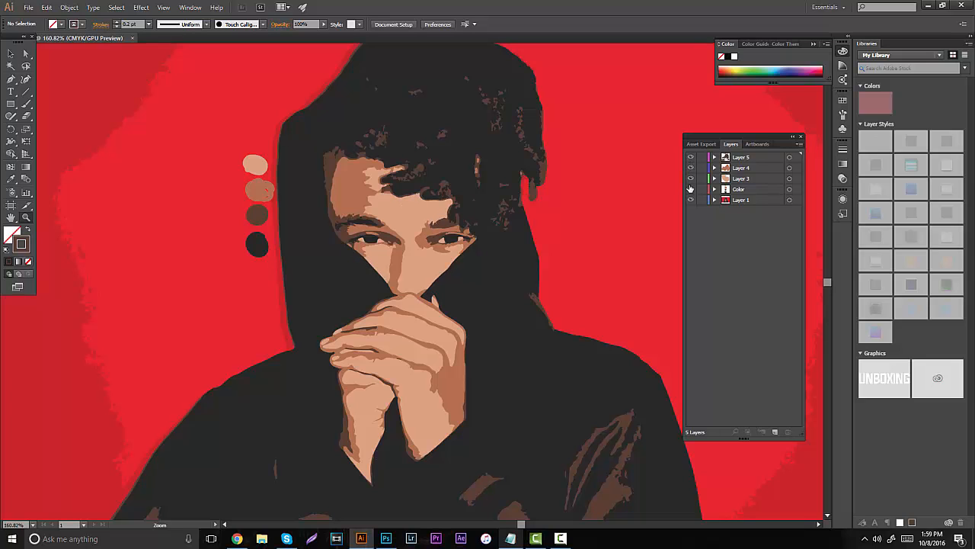
left_click_drag(415, 239, 489, 232)
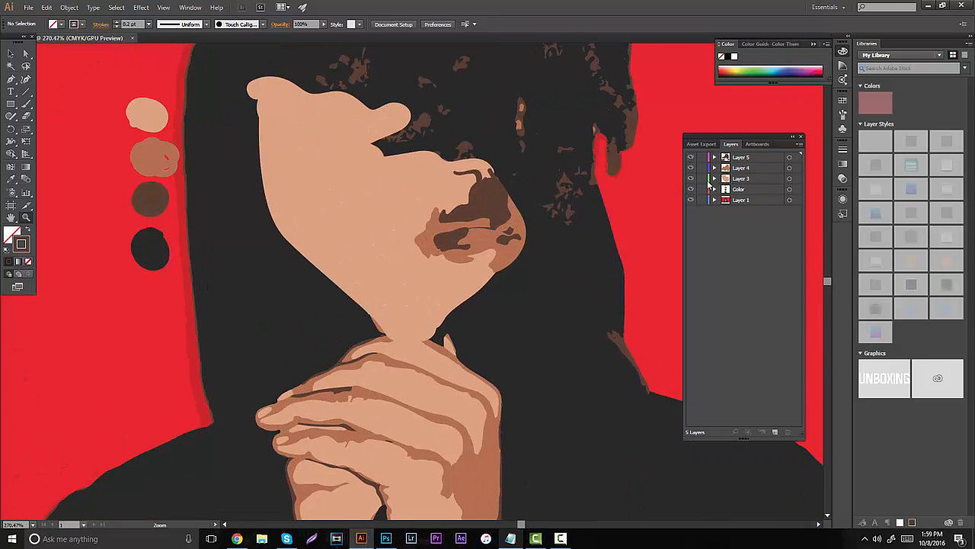
- Hide Layers 3, 4 and 5 and add a new layer above them
left_click_drag(690, 181, 691, 157)
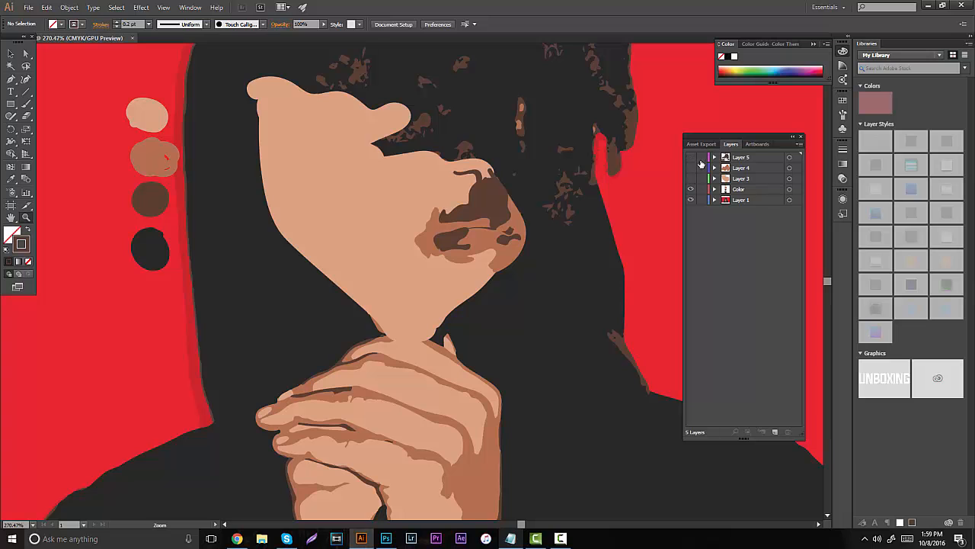
left_click(766, 431)
left_click_drag(474, 237, 533, 259)
- Sample the iris's near-black color and set the Paintbrush stroke weight to 0.1 pt, undoing the oversized test stroke
key("i")
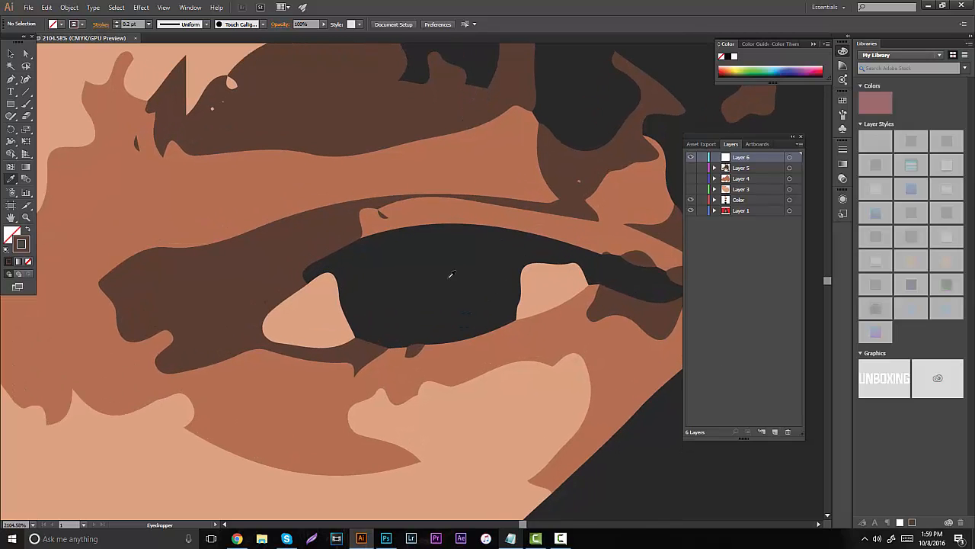
left_click(450, 274)
key("b")
left_click_drag(457, 279, 491, 278)
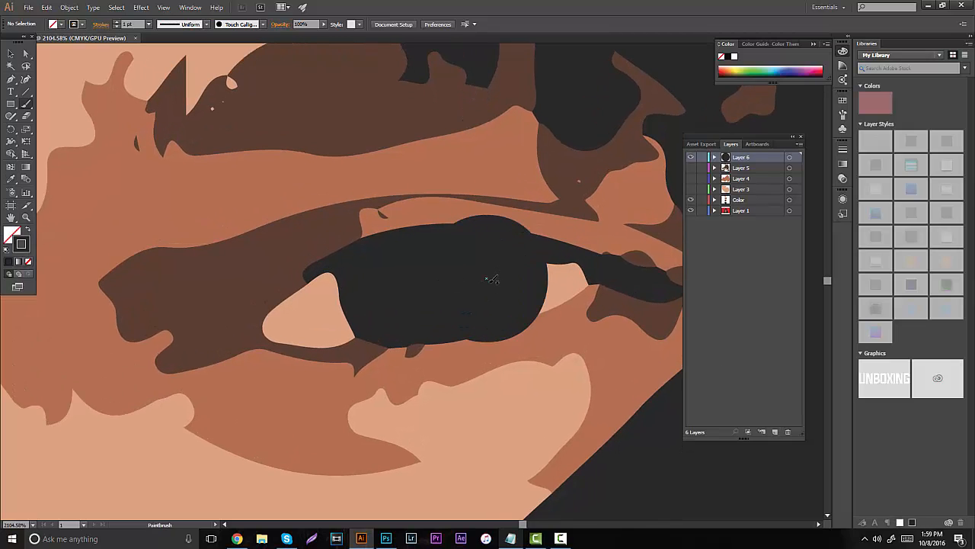
key("ctrl+z")
left_click(125, 25)
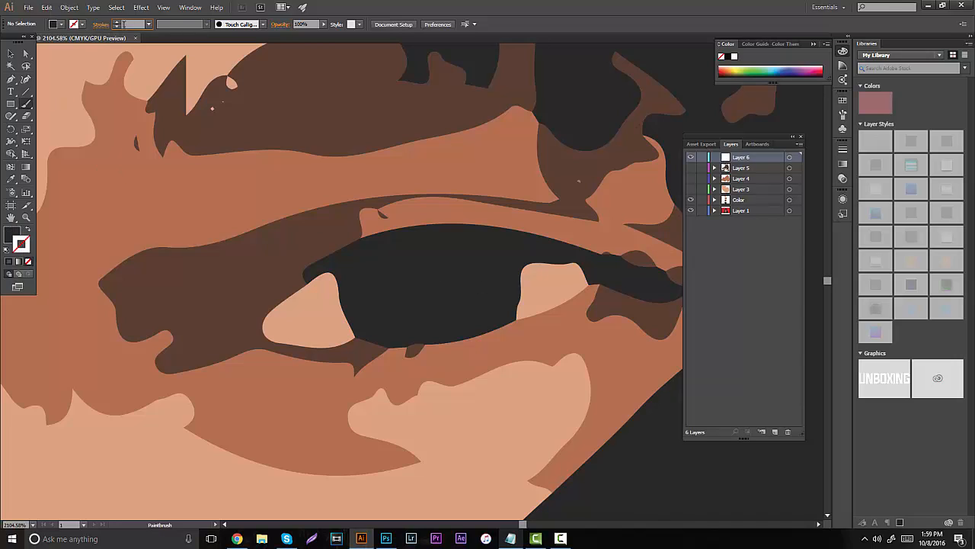
type(".1")
key("Return")
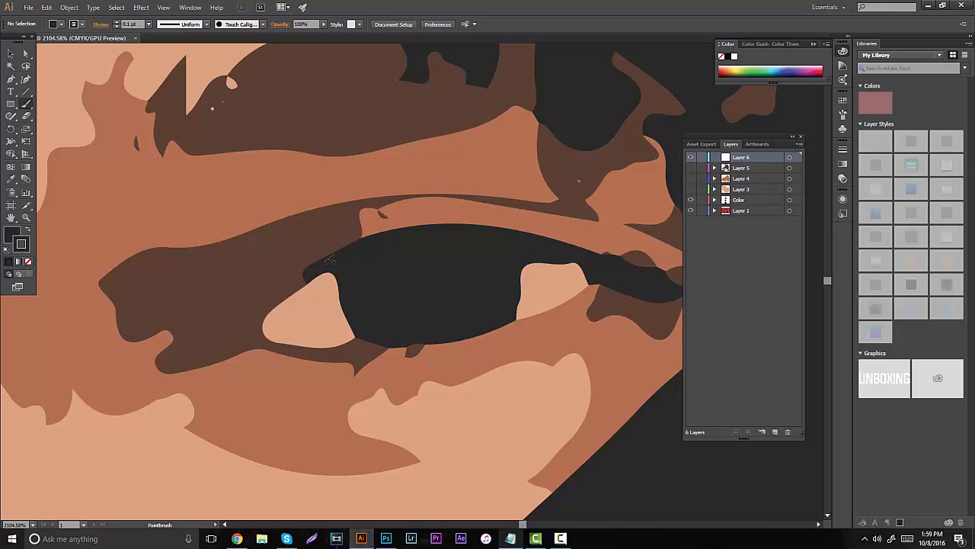
- Outline the near-black iris and upper lash line out to the outer eye corner on Layer 6
mouse_move(313, 283)
left_mouse_down()
mouse_move(311, 270)
mouse_move(395, 229)
mouse_move(457, 218)
mouse_move(648, 264)
mouse_move(680, 284)
mouse_move(657, 293)
mouse_move(583, 267)
mouse_move(533, 268)
mouse_move(506, 310)
left_mouse_up()
mouse_move(361, 331)
left_mouse_down()
mouse_move(341, 287)
mouse_move(303, 282)
left_mouse_up()
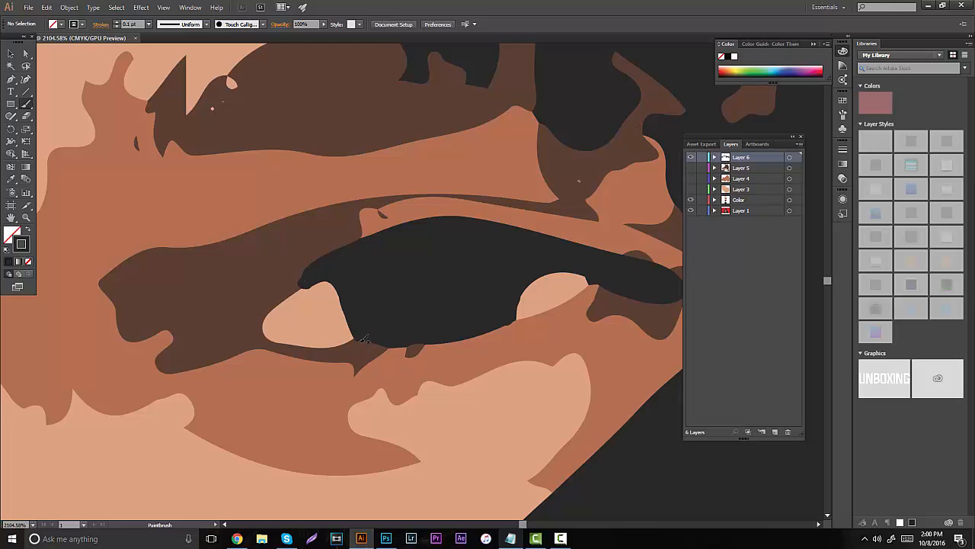
mouse_move(364, 338)
left_mouse_down()
mouse_move(458, 340)
mouse_move(506, 323)
mouse_move(503, 305)
left_mouse_up()
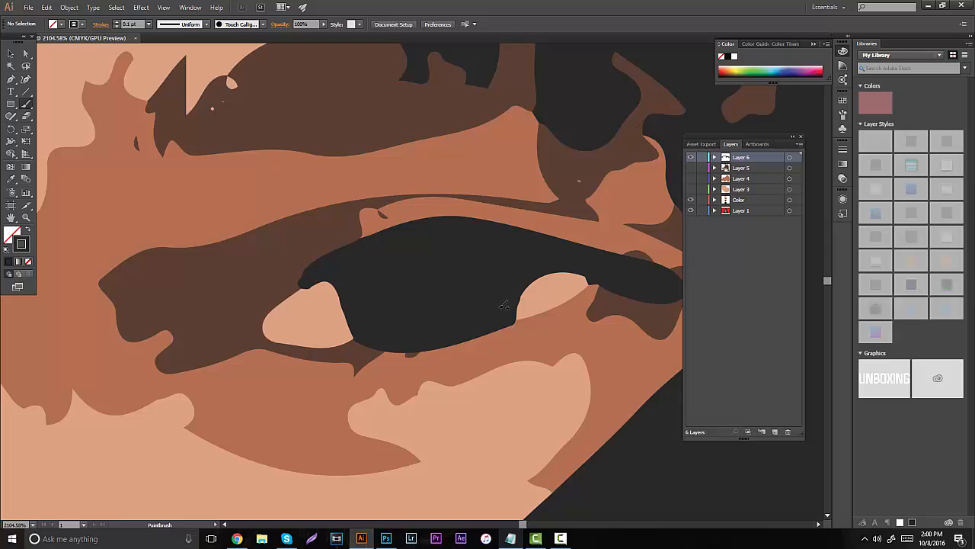
- Hide Layer 1, show Layers 3, 4 and 5, and fill the iris and lash line outline with near-black
left_click(692, 210)
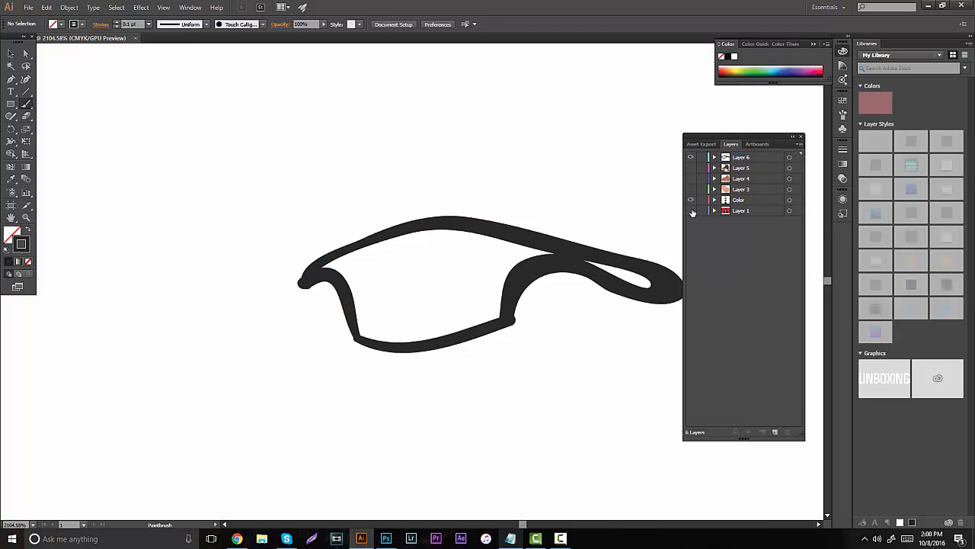
left_click(691, 168)
mouse_move(384, 278)
left_mouse_down()
mouse_move(381, 320)
mouse_move(364, 335)
mouse_move(339, 264)
mouse_move(372, 256)
mouse_move(364, 282)
mouse_move(404, 267)
mouse_move(423, 300)
mouse_move(459, 259)
mouse_move(481, 313)
mouse_move(501, 257)
mouse_move(514, 263)
left_mouse_up()
mouse_move(579, 263)
left_mouse_down()
mouse_move(646, 279)
mouse_move(599, 265)
left_mouse_up()
mouse_move(552, 245)
left_mouse_down()
mouse_move(494, 267)
mouse_move(533, 252)
mouse_move(493, 291)
mouse_move(490, 318)
mouse_move(385, 337)
mouse_move(375, 333)
mouse_move(396, 313)
mouse_move(456, 314)
mouse_move(448, 261)
mouse_move(402, 257)
mouse_move(419, 250)
mouse_move(485, 281)
mouse_move(502, 310)
mouse_move(494, 274)
mouse_move(512, 249)
mouse_move(471, 245)
mouse_move(461, 261)
mouse_move(491, 230)
mouse_move(410, 242)
mouse_move(439, 239)
mouse_move(469, 252)
mouse_move(373, 264)
mouse_move(357, 254)
mouse_move(398, 240)
left_mouse_up()
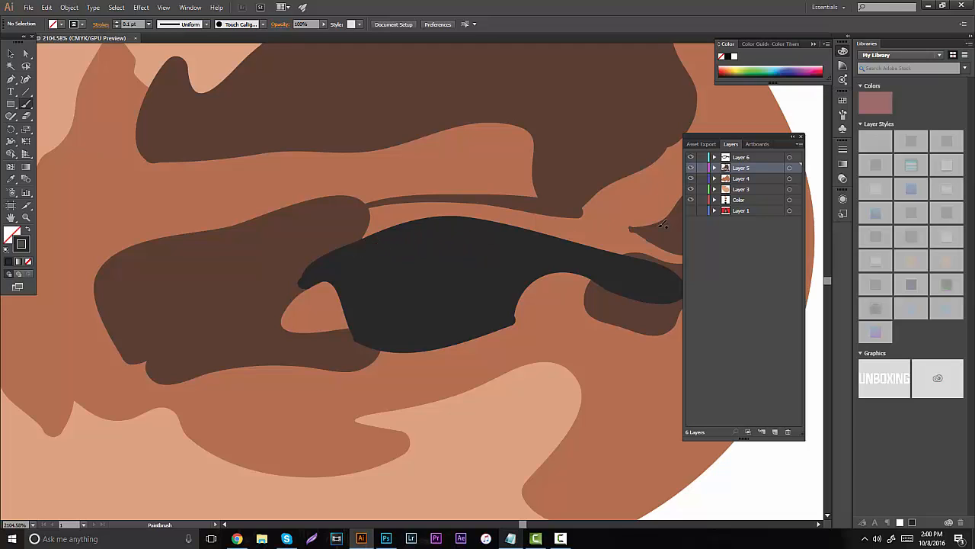
- Hide Layer 3 and Layer 4, show Layer 1, and add a new layer directly above Layer 4
left_click(692, 178)
left_click(690, 189)
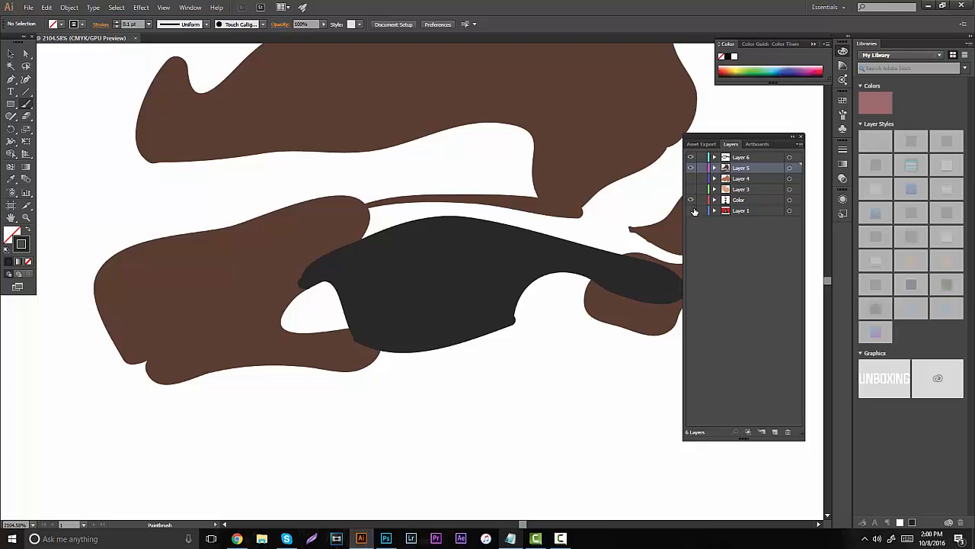
left_click(691, 211)
left_click(691, 211)
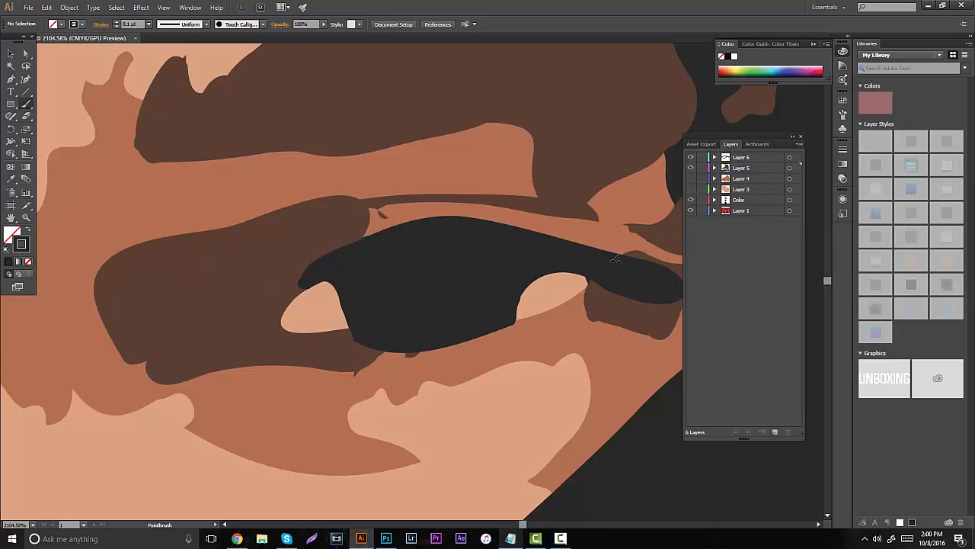
left_click(751, 210)
left_click(747, 180)
left_click(775, 431)
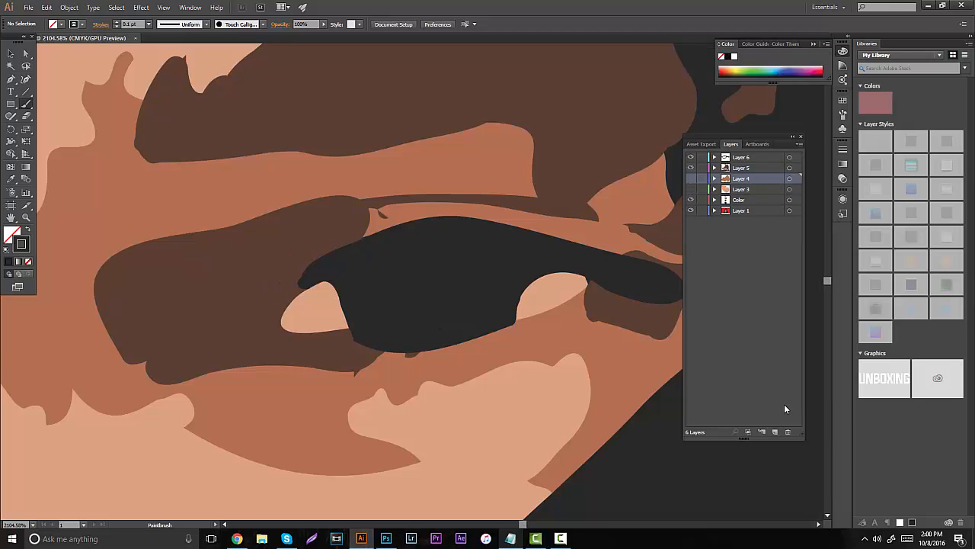
- Sample the light skin tone from the eye corner and use it as a 0.2 pt Paintbrush stroke with no fill
key("i")
left_click(539, 291)
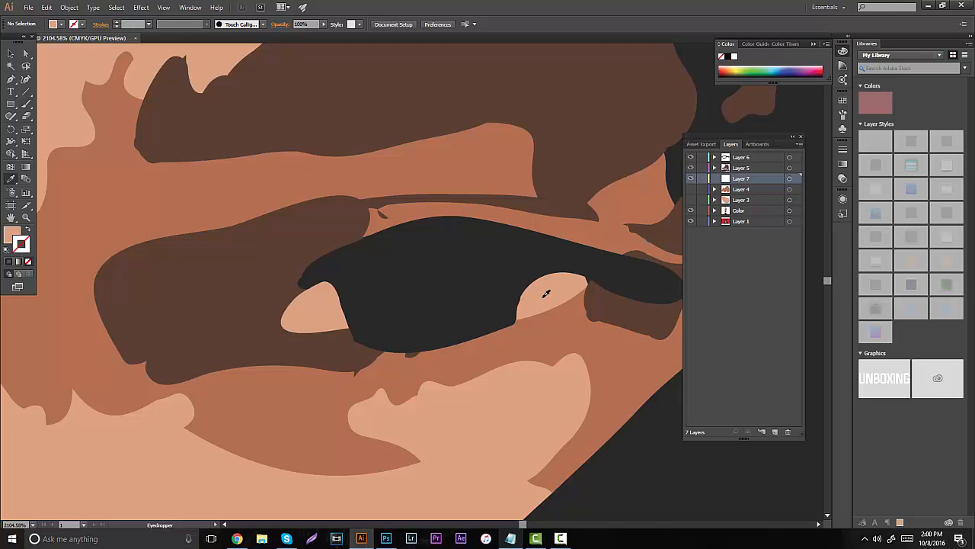
key("b")
left_click(116, 22)
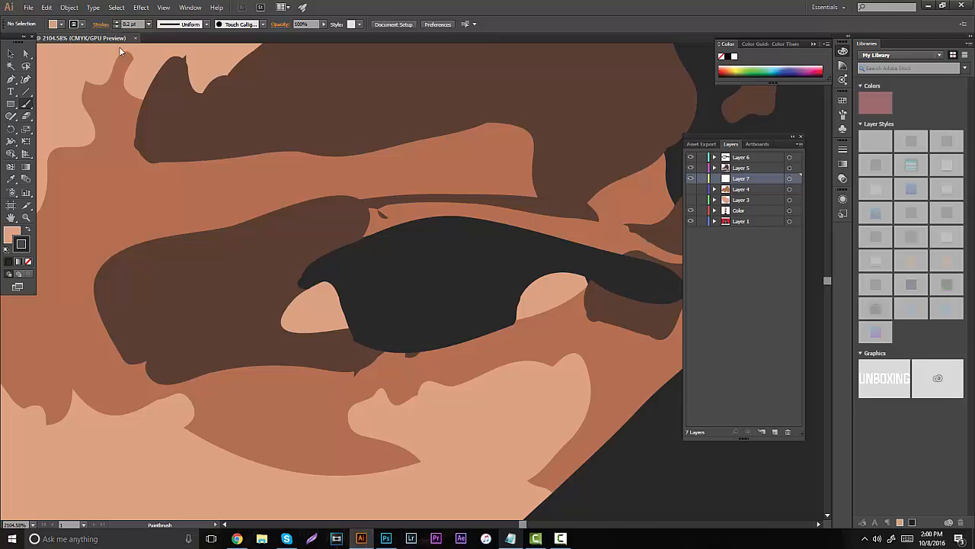
left_click_drag(332, 275, 298, 297)
key("ctrl+z")
left_click(28, 232)
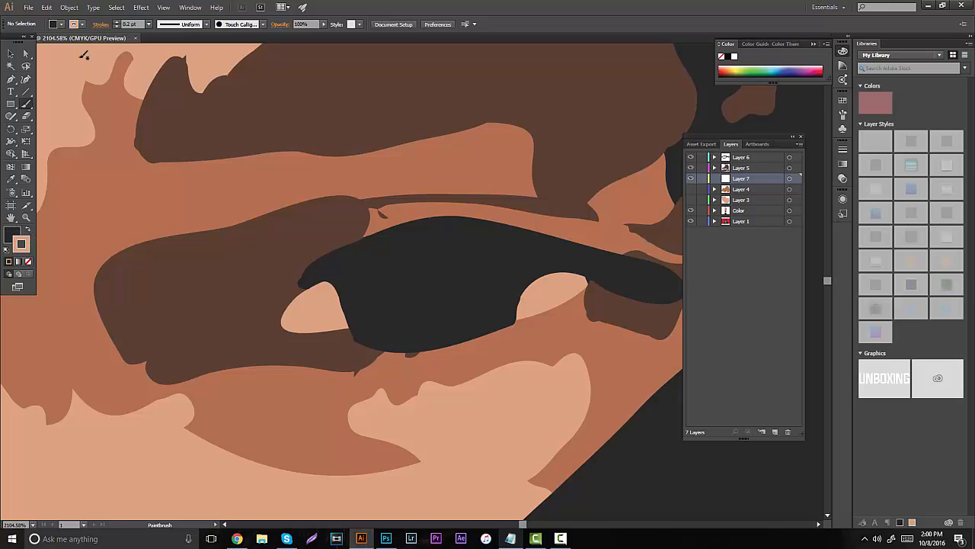
left_click(60, 26)
left_click(9, 43)
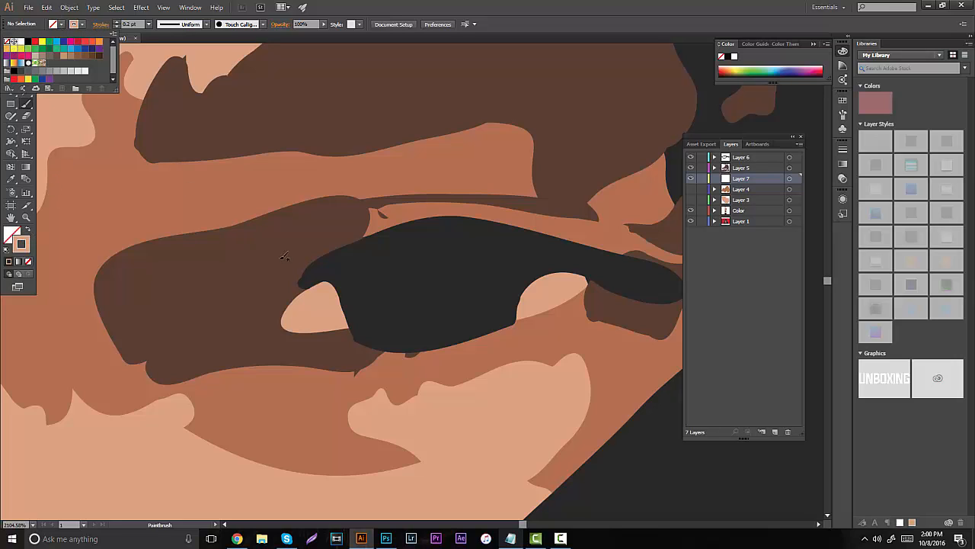
- Paint the light areas at both corners of the eye on Layer 7, redoing misplaced strokes
mouse_move(320, 275)
left_mouse_down()
mouse_move(339, 283)
mouse_move(309, 276)
mouse_move(297, 294)
mouse_move(306, 320)
left_mouse_up()
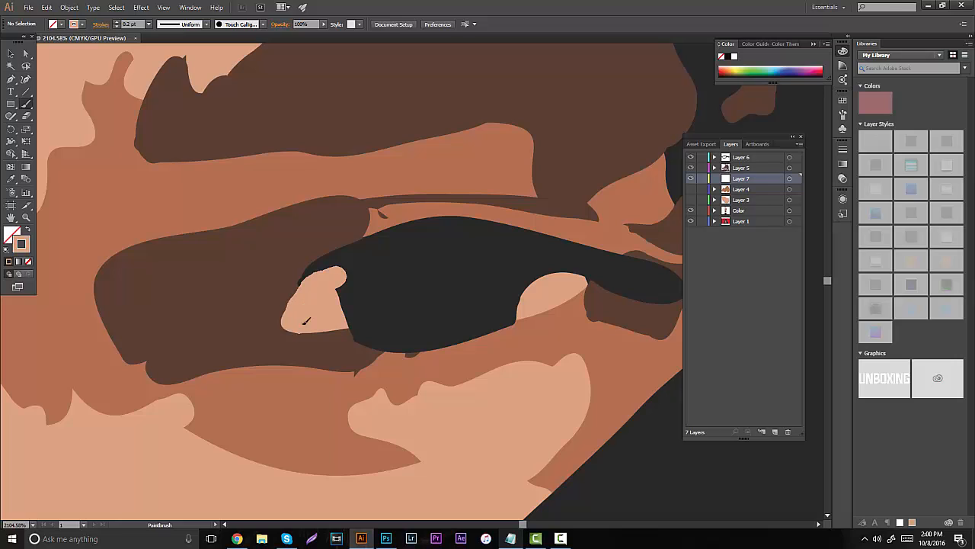
key("ctrl+z")
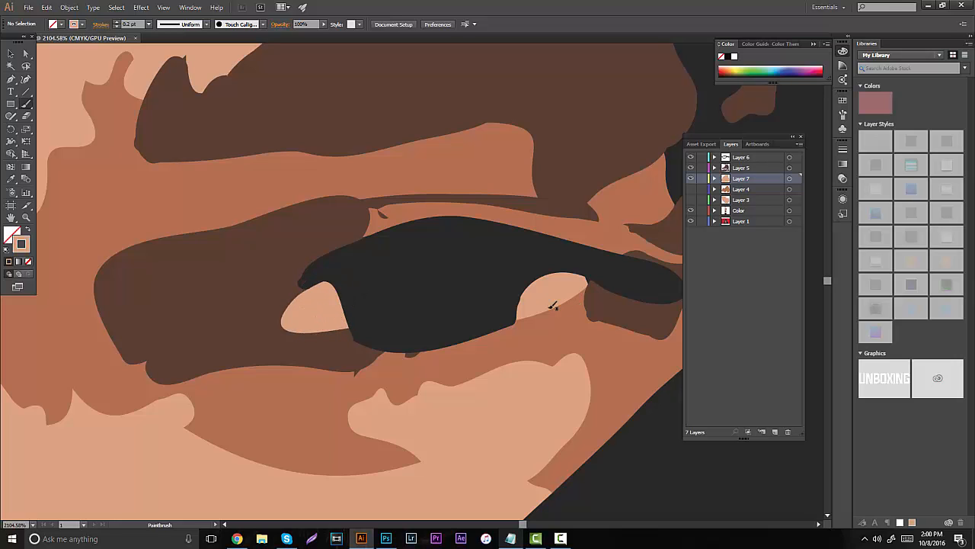
mouse_move(511, 318)
left_mouse_down()
mouse_move(563, 298)
mouse_move(577, 277)
left_mouse_up()
key("ctrl+z")
mouse_move(517, 312)
left_mouse_down()
mouse_move(537, 314)
mouse_move(583, 268)
left_mouse_up()
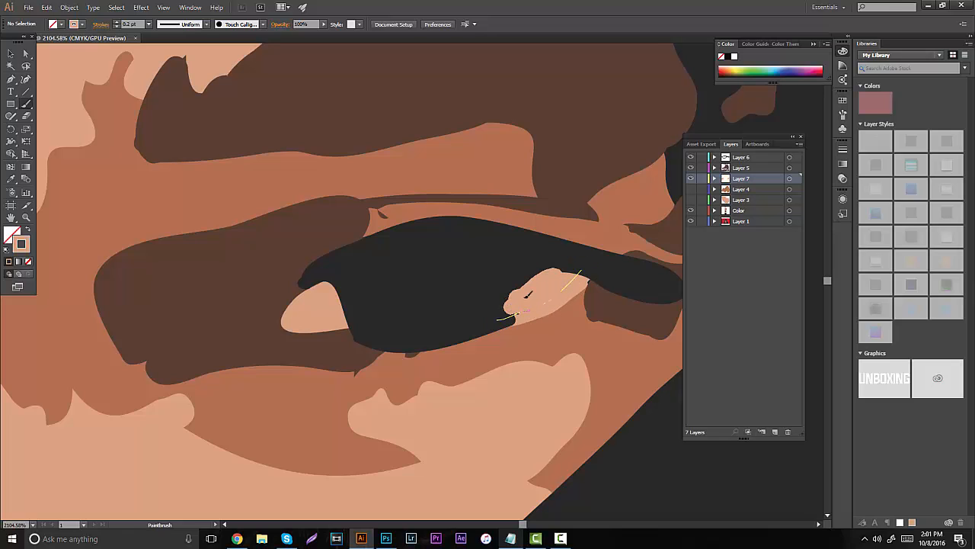
- Hide Layer 1 and paint over the remaining gaps in both light eye corners
left_click(690, 221)
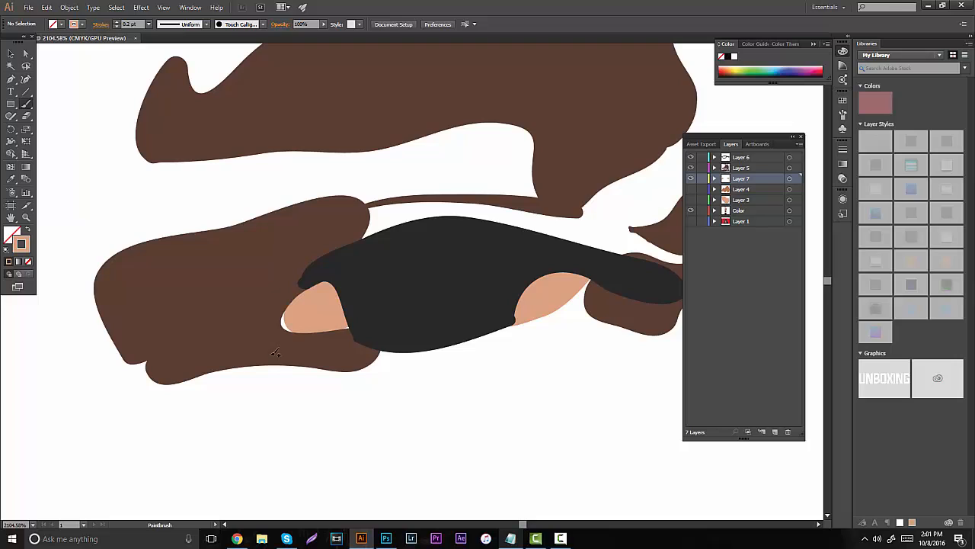
mouse_move(335, 290)
left_mouse_down()
mouse_move(308, 282)
mouse_move(282, 327)
mouse_move(335, 317)
left_mouse_up()
mouse_move(491, 311)
left_mouse_down()
mouse_move(542, 304)
mouse_move(582, 268)
left_mouse_up()
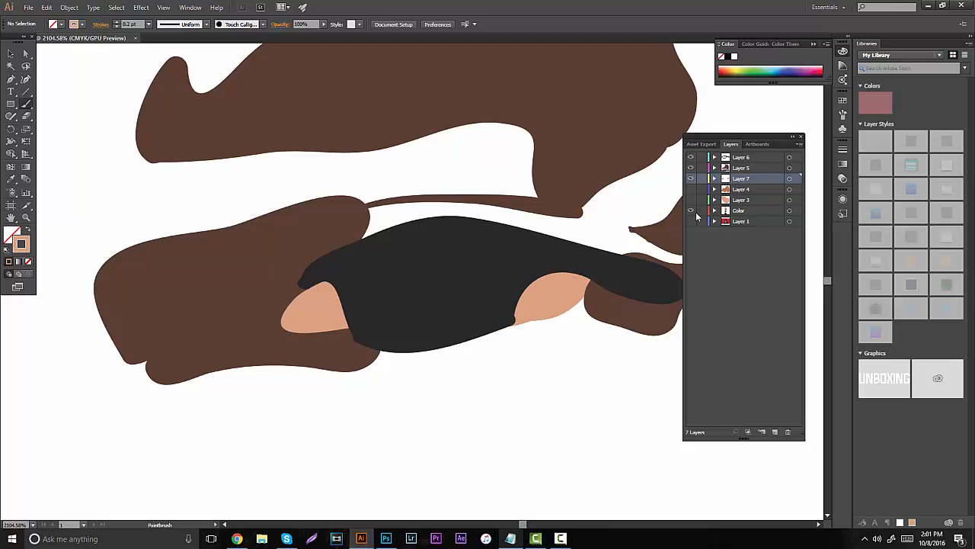
- Show Layers 3, 4 and 1 to view the painted face together with the traced portrait
left_click(691, 189)
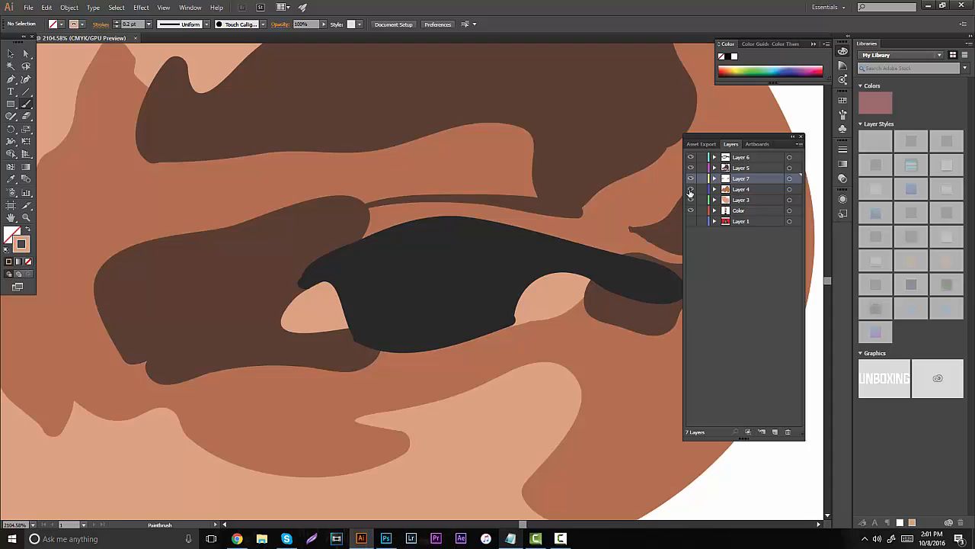
left_click(27, 218)
mouse_move(395, 272)
left_mouse_down()
mouse_move(260, 272)
mouse_move(210, 293)
left_mouse_up()
left_click_drag(372, 294, 346, 283)
scroll(328, 285, "down", 2)
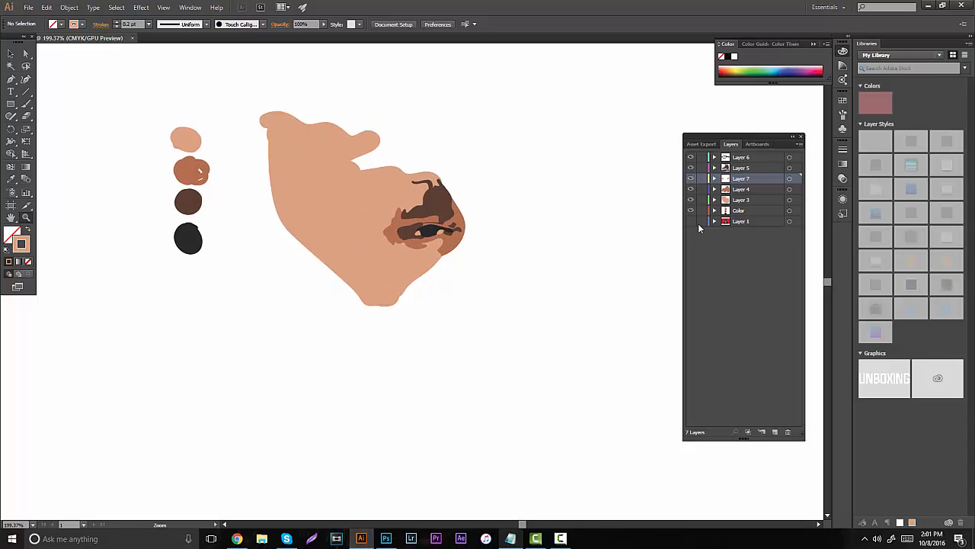
left_click(691, 221)
left_click(691, 221)
left_click(690, 221)
scroll(381, 251, "down", 1)
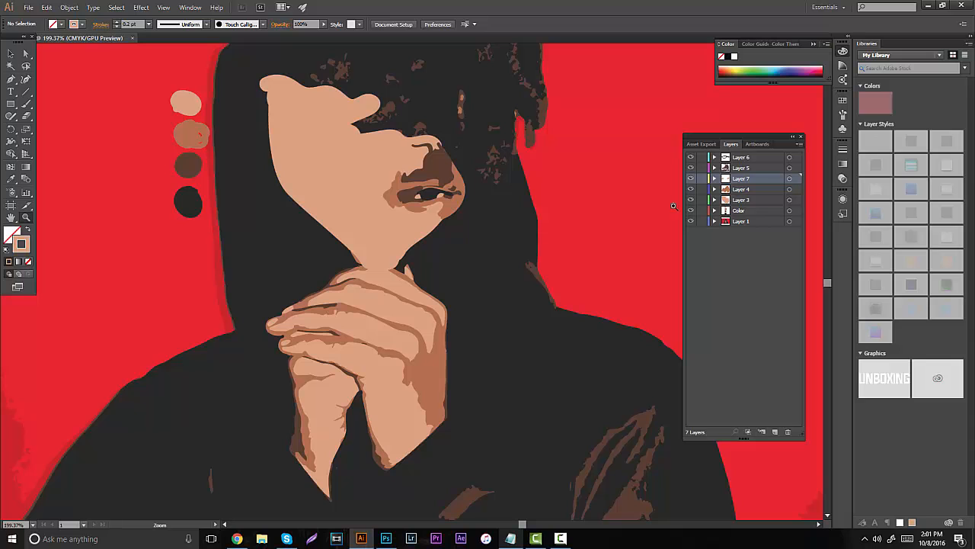
left_click_drag(353, 167, 401, 152)
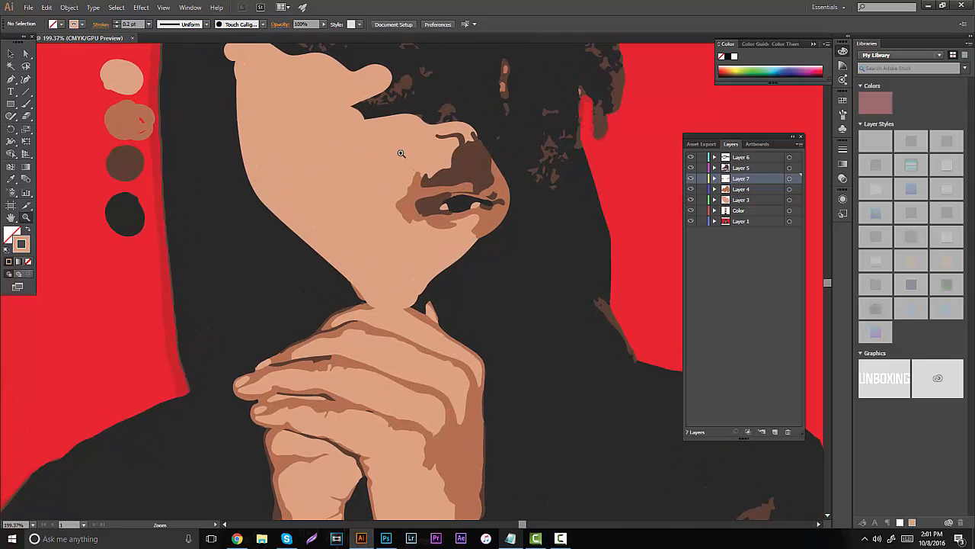
- Hide Layer 3 and make Layer 4 the active layer for the face's medium brown shading
scroll(380, 294, "up", 1)
scroll(349, 247, "up", 1)
left_click_drag(335, 255, 468, 264)
left_click(691, 200)
scroll(469, 264, "up", 1)
left_click(747, 194)
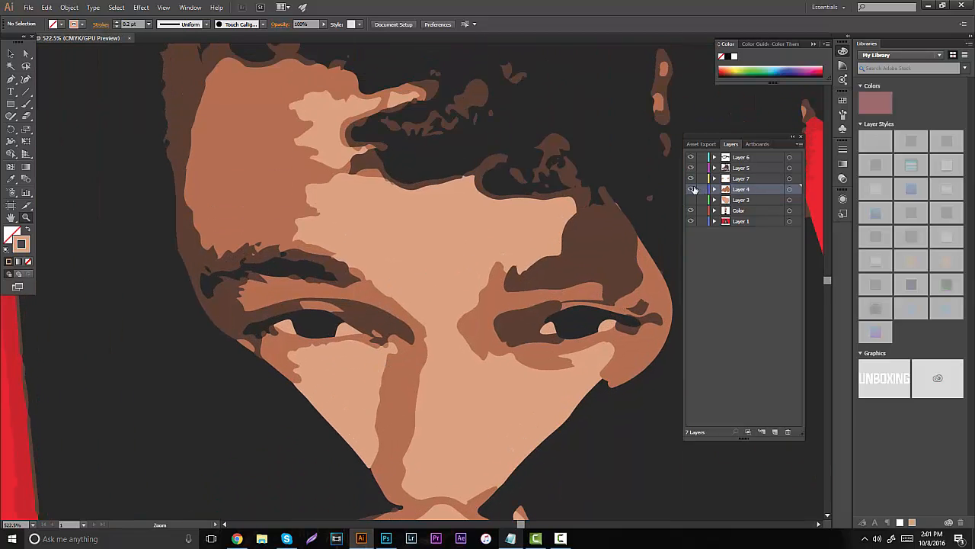
- Compare Layer 4's medium brown shading with the traced portrait by toggling the layer's visibility and viewing its paths
left_click(692, 189)
left_click(691, 189)
left_click(691, 189)
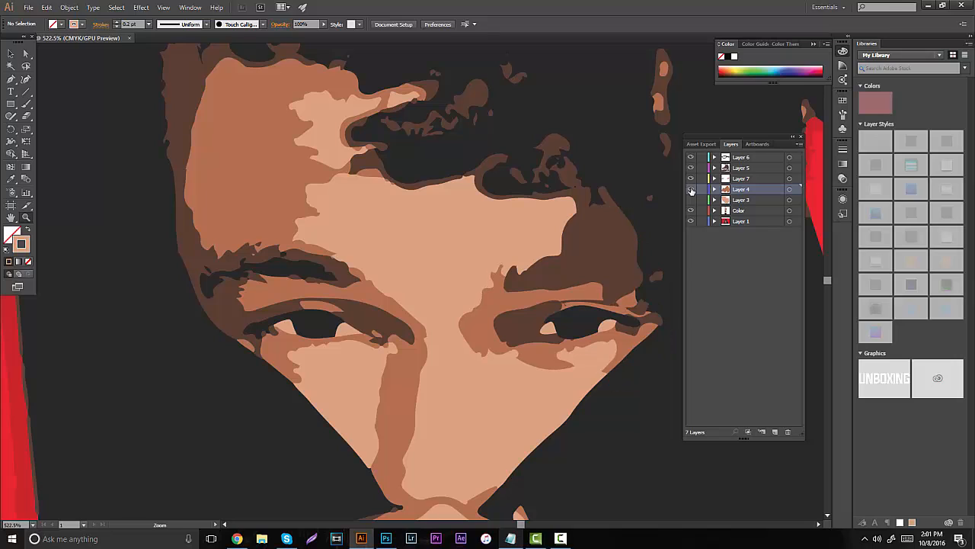
left_click(691, 189)
left_click(740, 199)
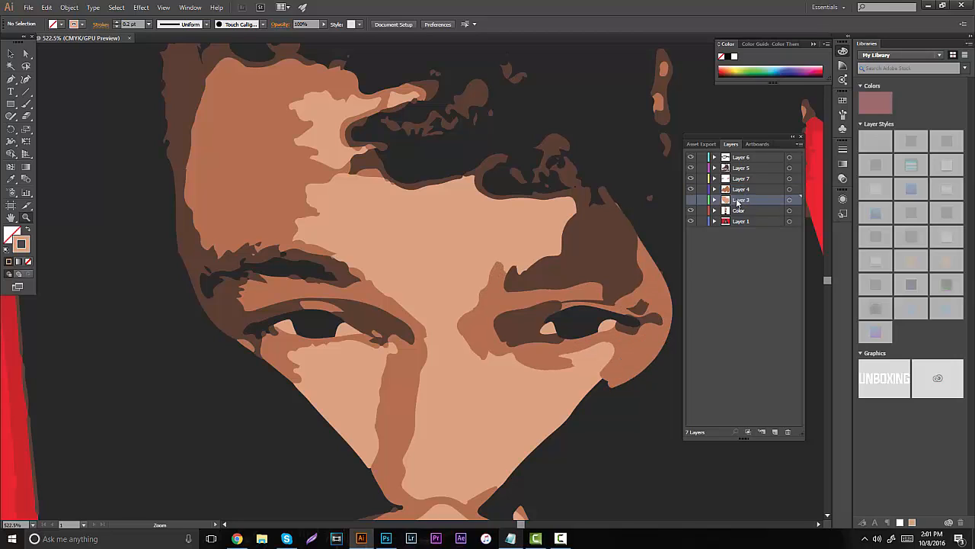
left_click(715, 189)
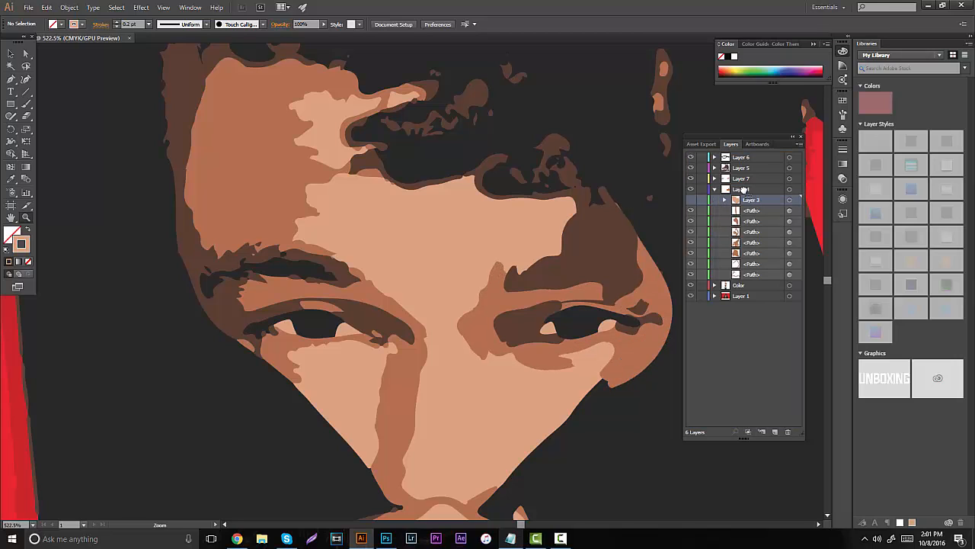
left_click(715, 189)
left_click(691, 190)
left_click(691, 190)
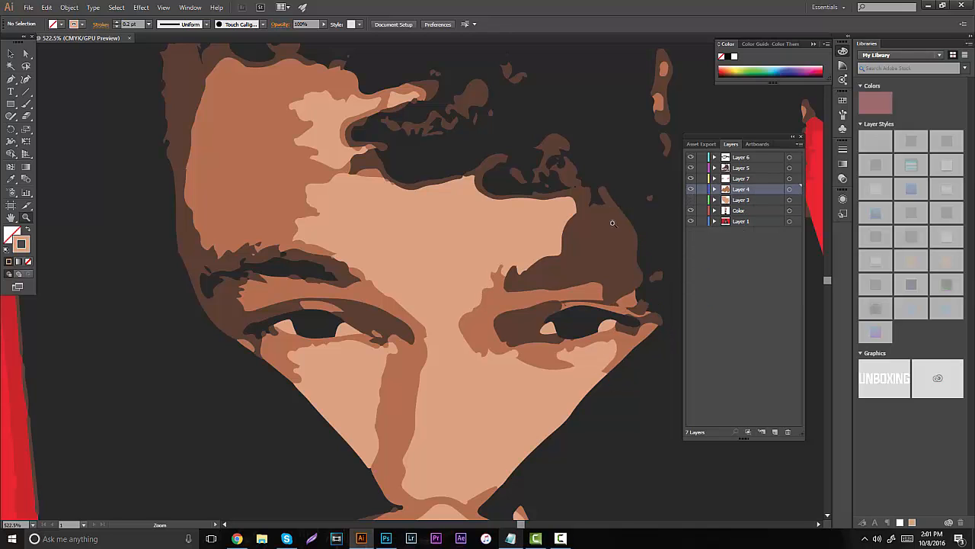
left_click_drag(395, 318, 413, 344)
key("o")
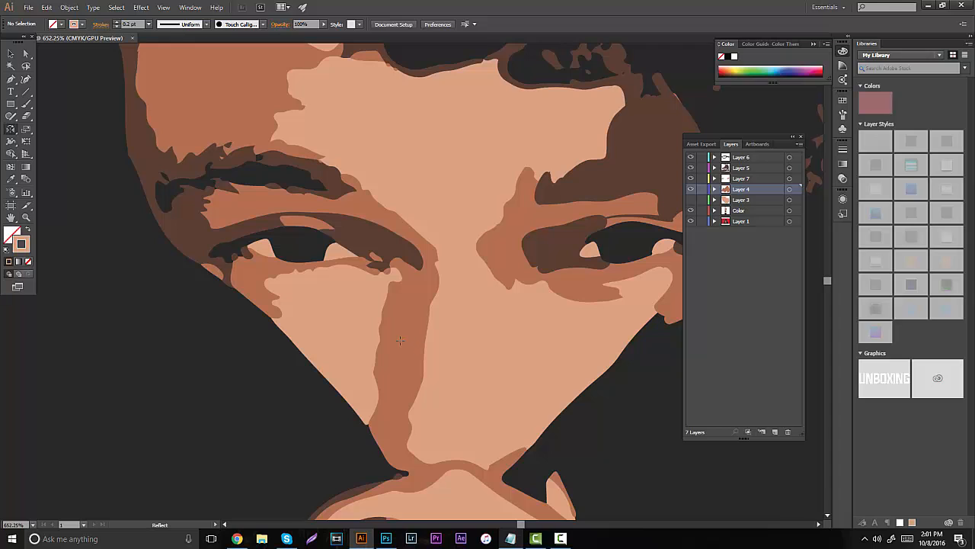
left_click(400, 341)
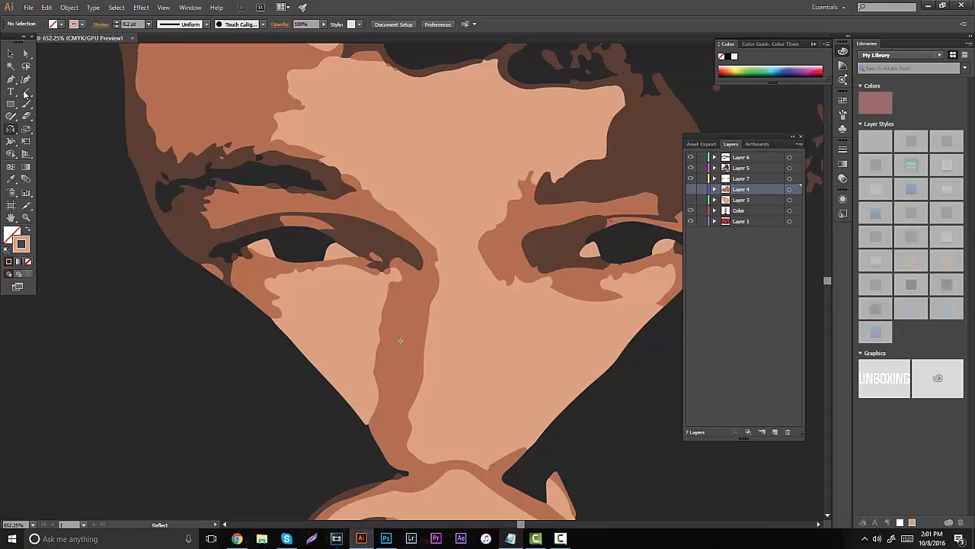
left_click(15, 54)
left_click(74, 73)
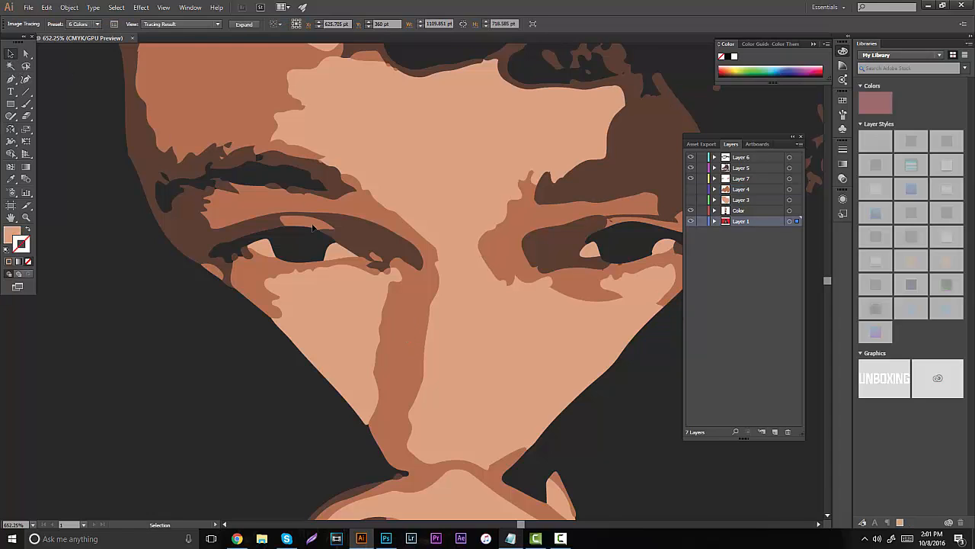
- Sample the medium brown from the shadow beside the nose and make Layer 4 visible and active
key("i")
left_click(413, 310)
key("b")
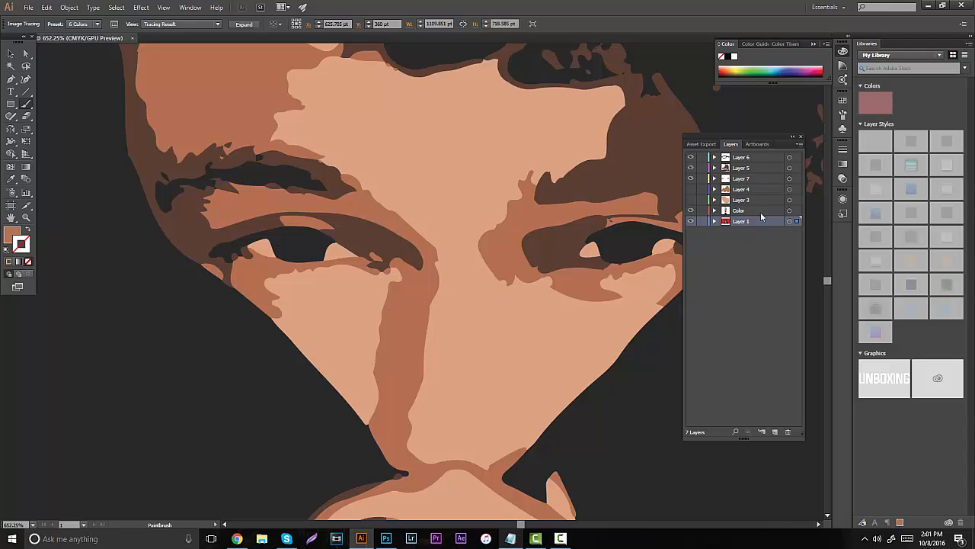
left_click(744, 190)
left_click(690, 189)
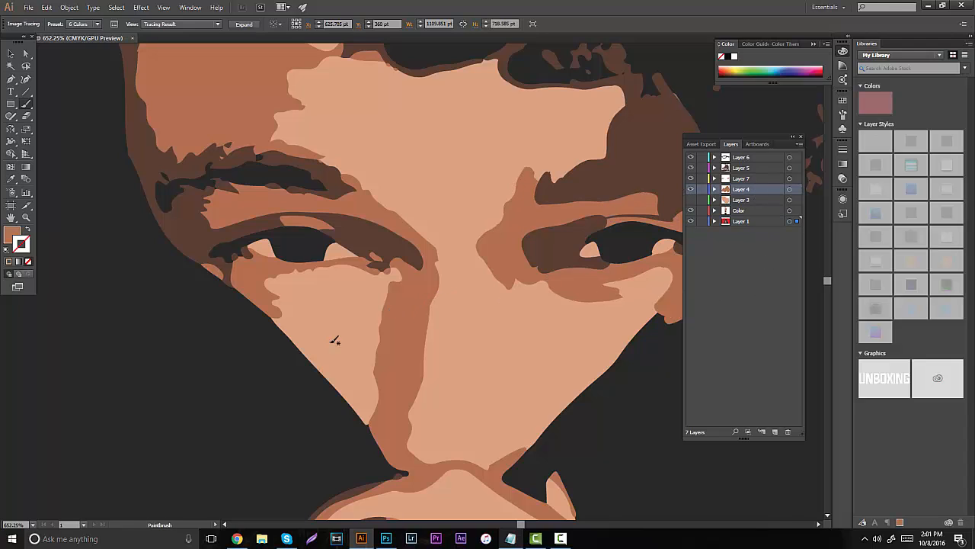
- Set the Paintbrush to a 0.3 pt medium brown stroke with no fill, undoing the test stroke on the forehead
left_click(26, 217)
scroll(289, 179, "up", 5)
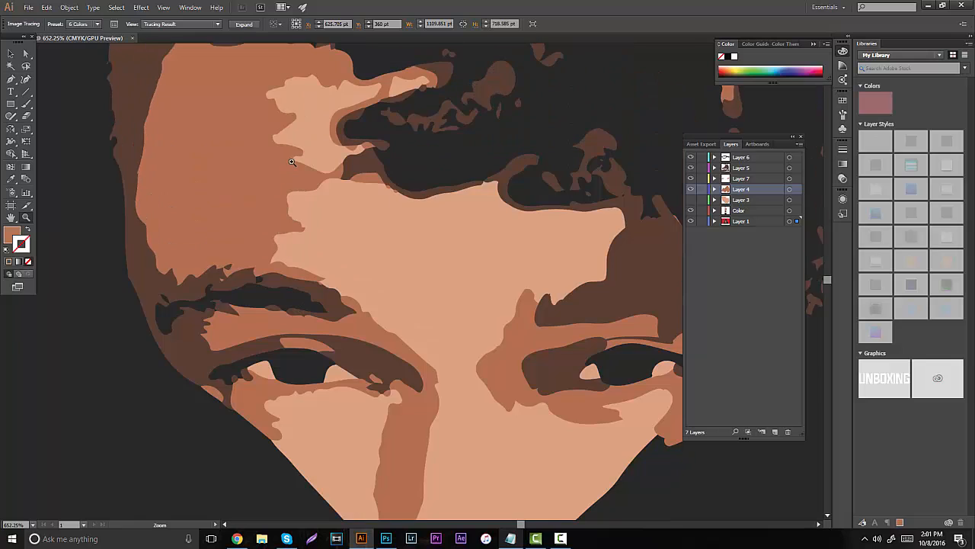
left_click_drag(293, 167, 304, 167)
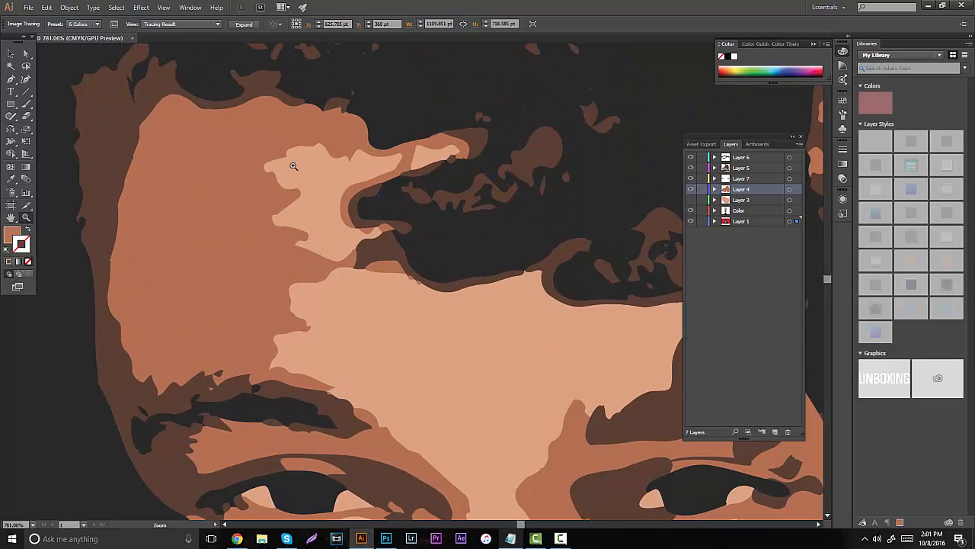
left_click(26, 103)
mouse_move(392, 182)
left_mouse_down()
mouse_move(407, 161)
mouse_move(387, 162)
left_mouse_up()
key("ctrl+z")
left_click(284, 136)
left_click(130, 24)
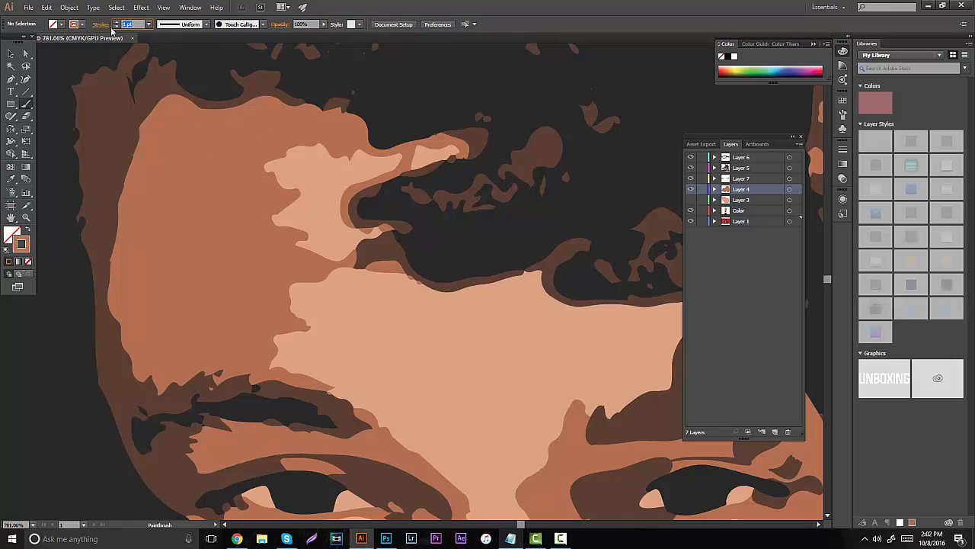
type("0.3")
key("Return")
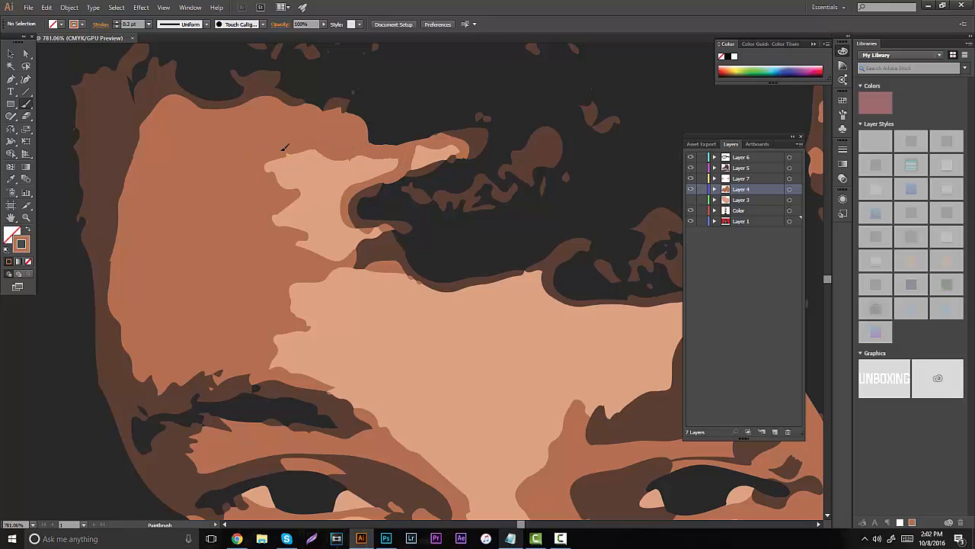
- Outline the forehead shading's inner edge on Layer 4, from the hairline past the eyebrow to the inner eye corner
mouse_move(279, 180)
left_mouse_down()
mouse_move(273, 224)
mouse_move(300, 227)
mouse_move(300, 249)
mouse_move(326, 261)
mouse_move(421, 269)
left_mouse_up()
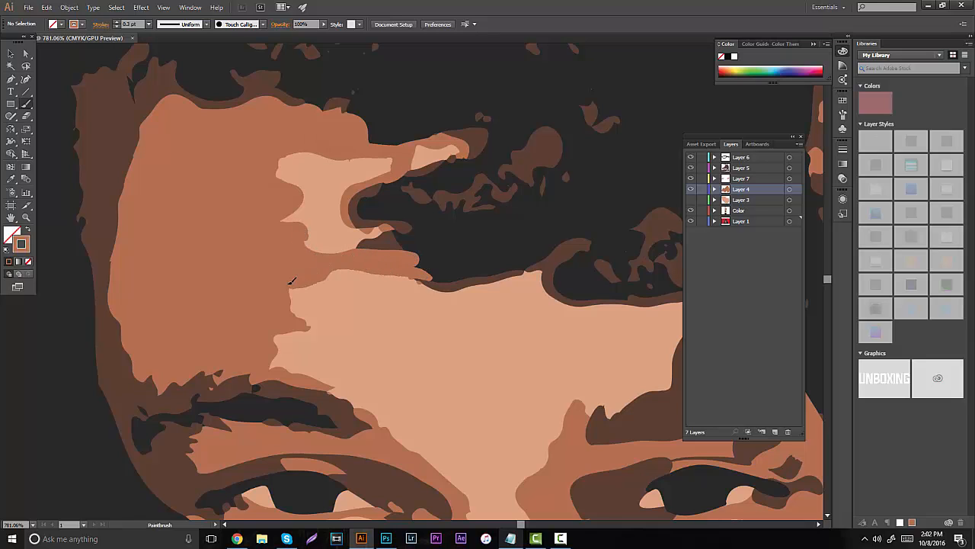
mouse_move(305, 309)
left_mouse_down()
mouse_move(261, 353)
mouse_move(319, 377)
mouse_move(352, 436)
left_mouse_up()
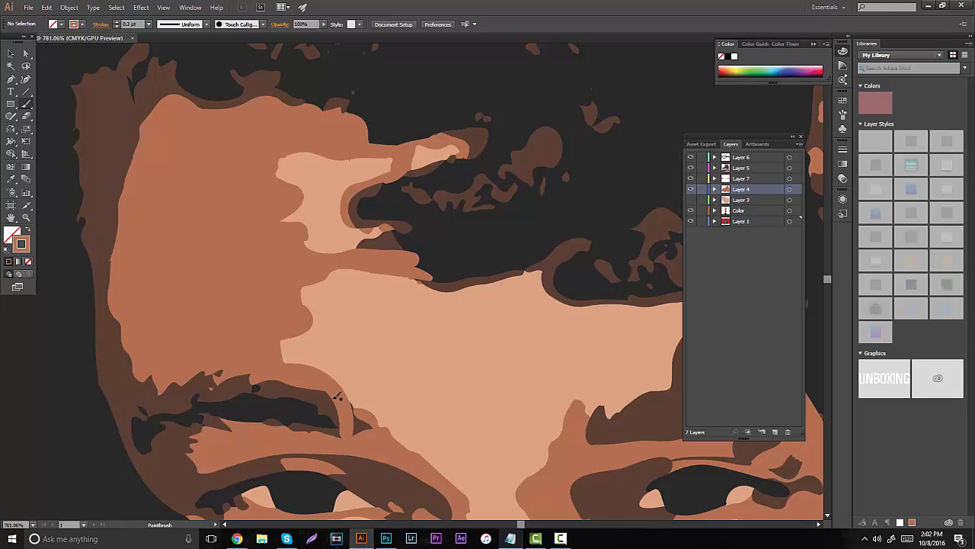
mouse_move(337, 395)
left_mouse_down()
mouse_move(447, 483)
mouse_move(444, 499)
left_mouse_up()
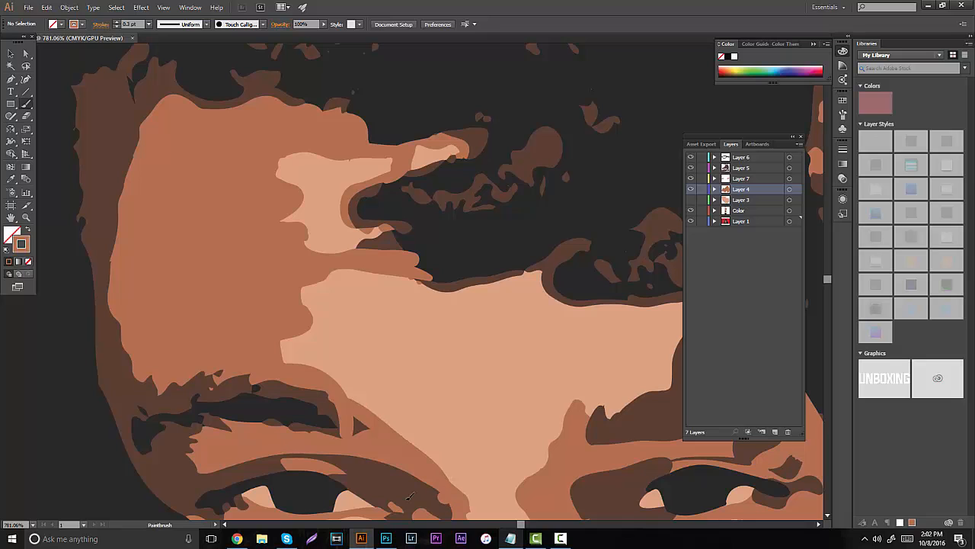
- Continue the medium brown outline from the inner eye corner down the side of the nose and along the face's lower edge
scroll(278, 152, "down", 5)
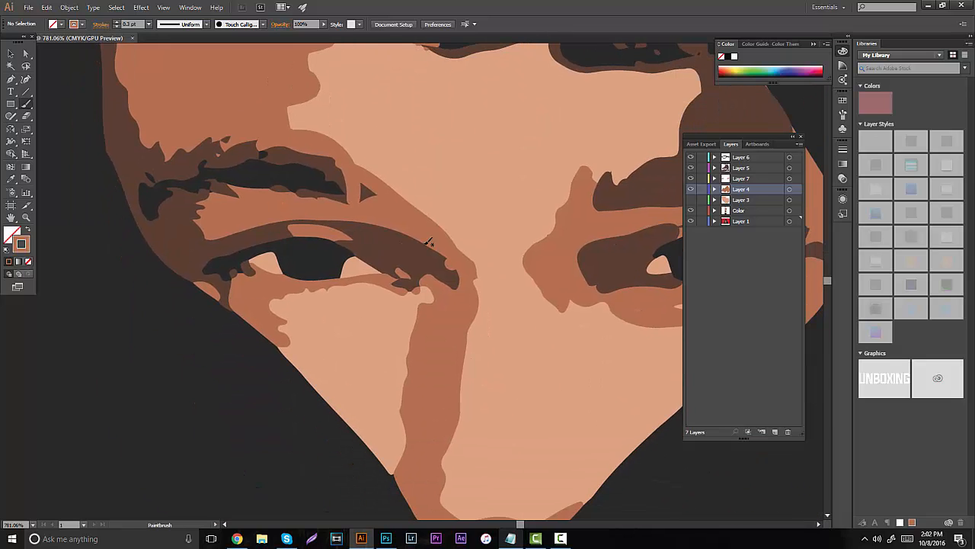
mouse_move(472, 268)
left_mouse_down()
mouse_move(478, 306)
mouse_move(459, 351)
left_mouse_up()
left_click_drag(456, 401, 427, 512)
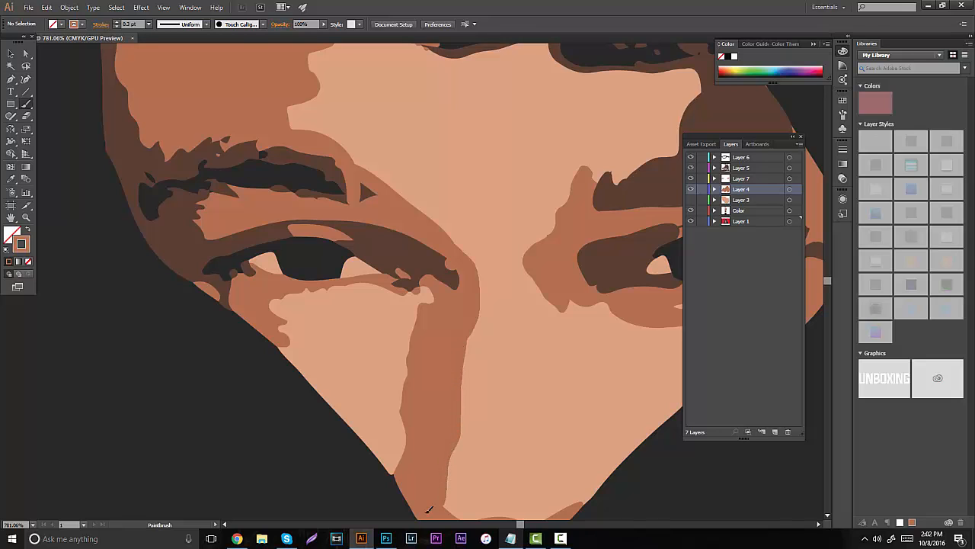
key("space")
left_click_drag(408, 124, 427, 8)
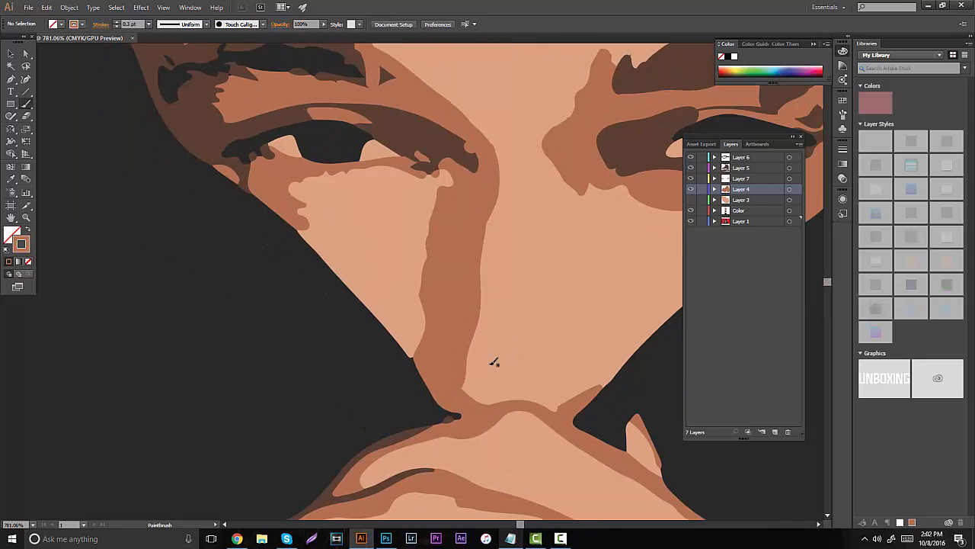
mouse_move(467, 398)
left_mouse_down()
mouse_move(560, 409)
mouse_move(623, 382)
left_mouse_up()
- Paint a medium brown outline around the outside of the face, from the lower cheek up past the eyebrow and over the forehead hairline
key("space")
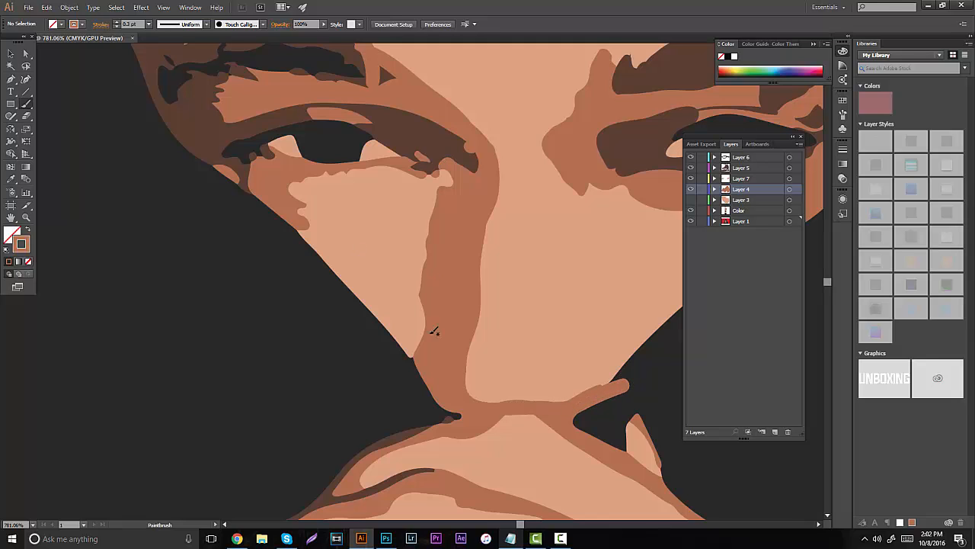
mouse_move(406, 372)
left_mouse_down()
mouse_move(452, 175)
mouse_move(360, 161)
mouse_move(294, 180)
mouse_move(301, 227)
mouse_move(275, 241)
left_mouse_up()
key("space")
mouse_move(370, 177)
left_mouse_down()
mouse_move(443, 246)
mouse_move(531, 447)
left_mouse_up()
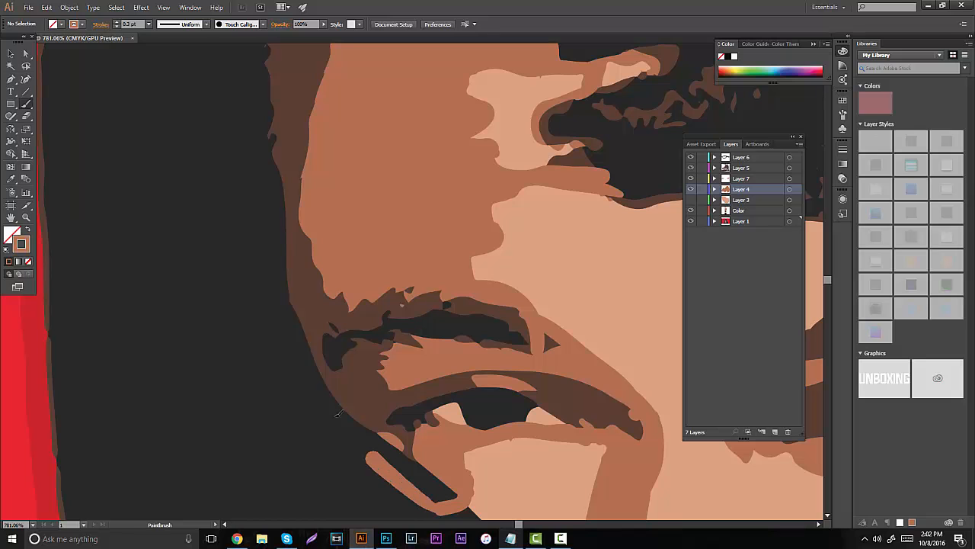
left_click_drag(338, 413, 230, 198)
key("space")
left_click_drag(315, 217, 361, 441)
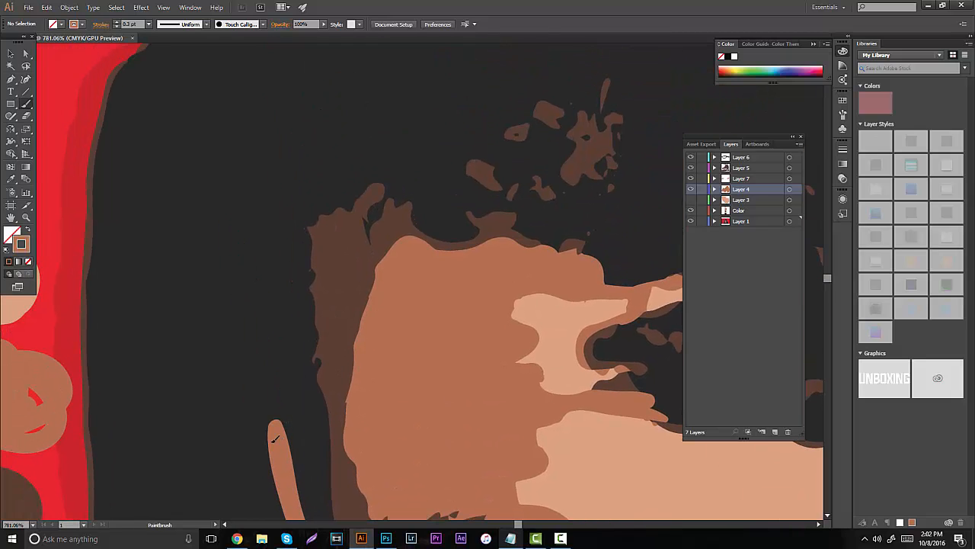
mouse_move(274, 439)
left_mouse_down()
mouse_move(282, 185)
mouse_move(553, 179)
left_mouse_up()
key("space")
left_click_drag(668, 280, 527, 231)
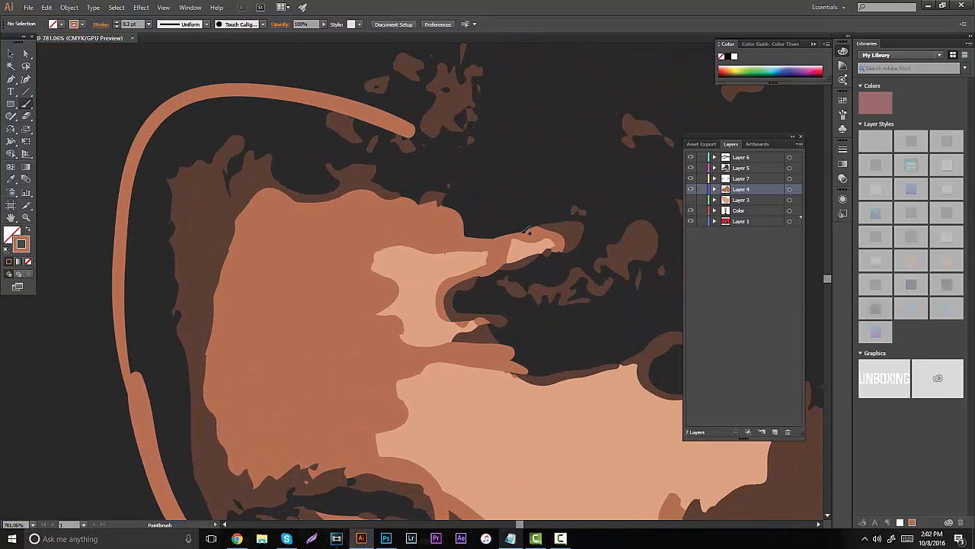
- Toggle the visibility of Layer 1 and Layer 3 and select the new outer outline to check which layer holds it
left_click(691, 223)
left_click(692, 221)
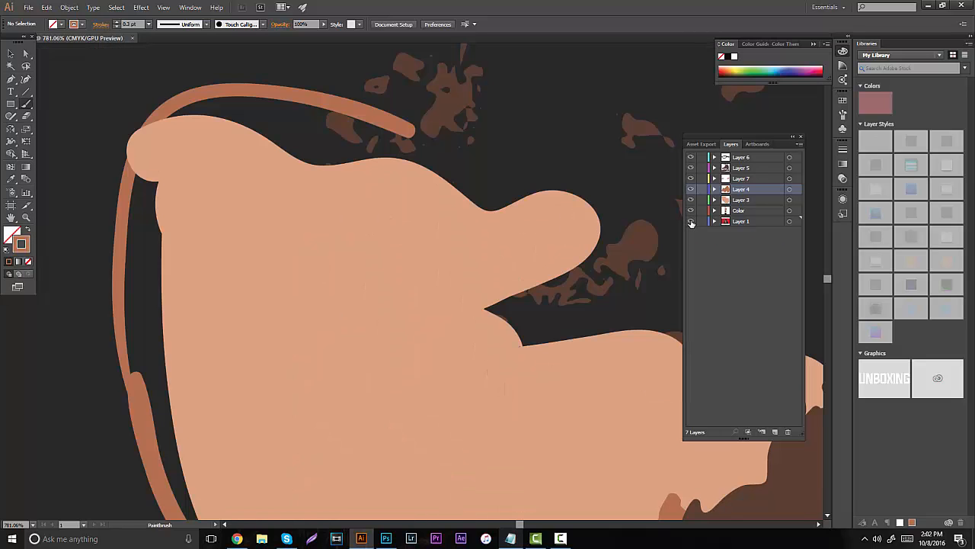
left_click(691, 221)
left_click(692, 222)
left_click(693, 223)
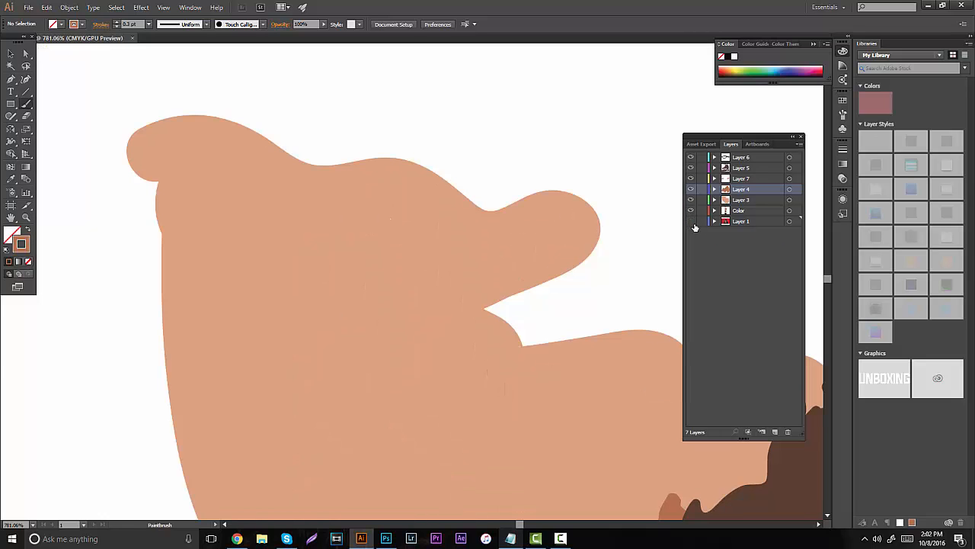
left_click(692, 222)
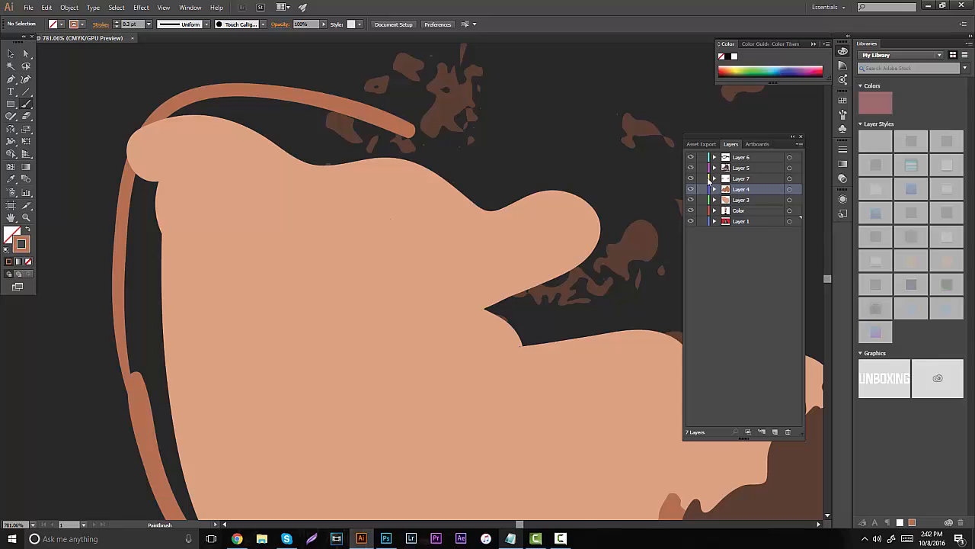
left_click(691, 200)
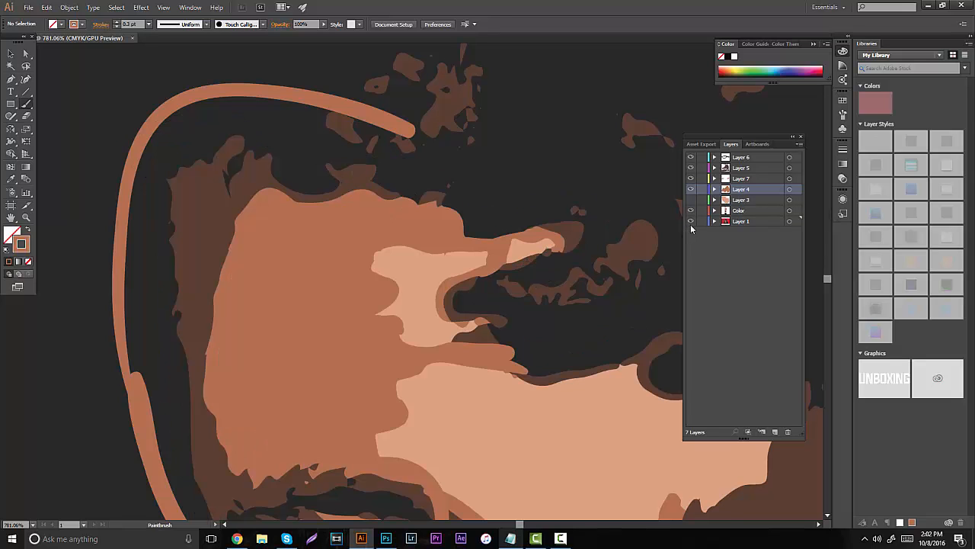
left_click(691, 221)
left_click(691, 221)
key("v")
left_click(335, 116)
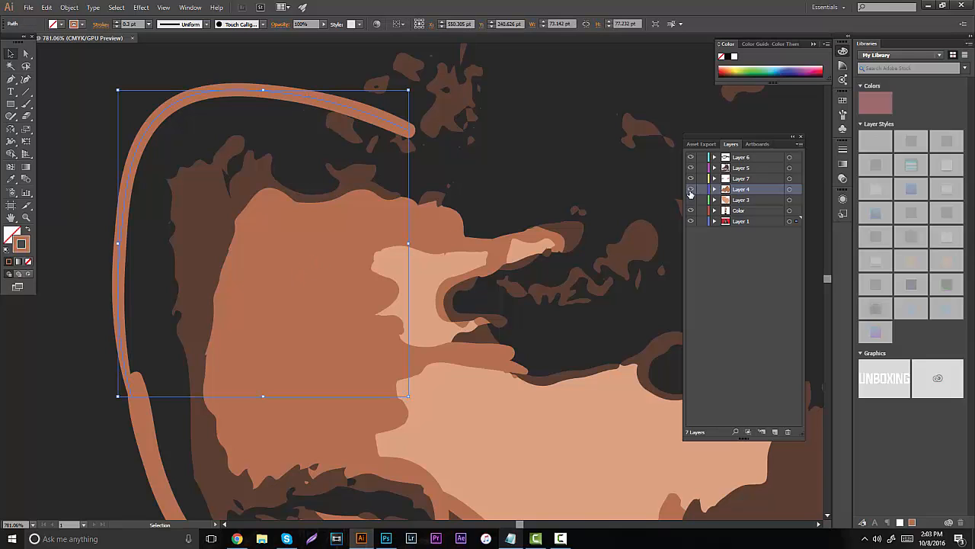
- Try deleting the selected outer outline path and undo the deletion
scroll(625, 197, "down", 5)
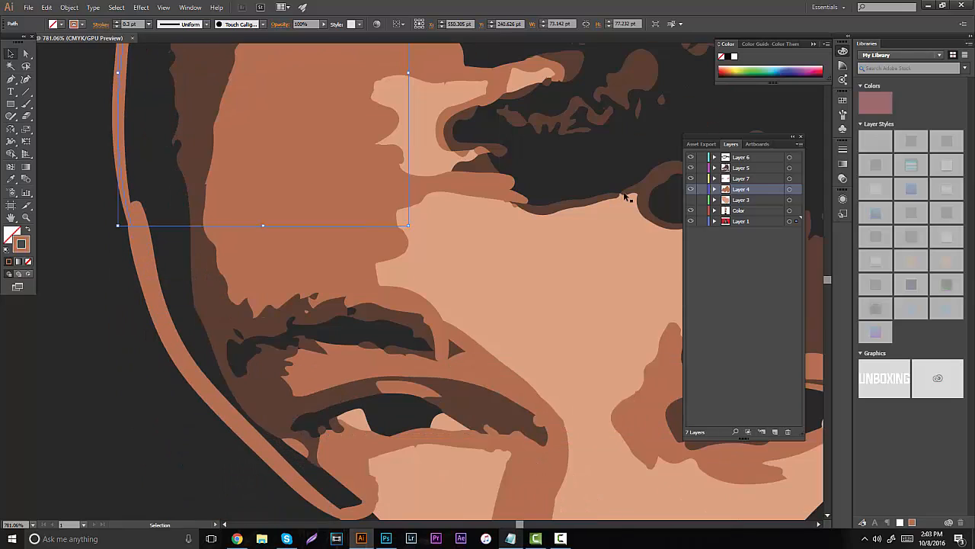
scroll(517, 185, "up", 2)
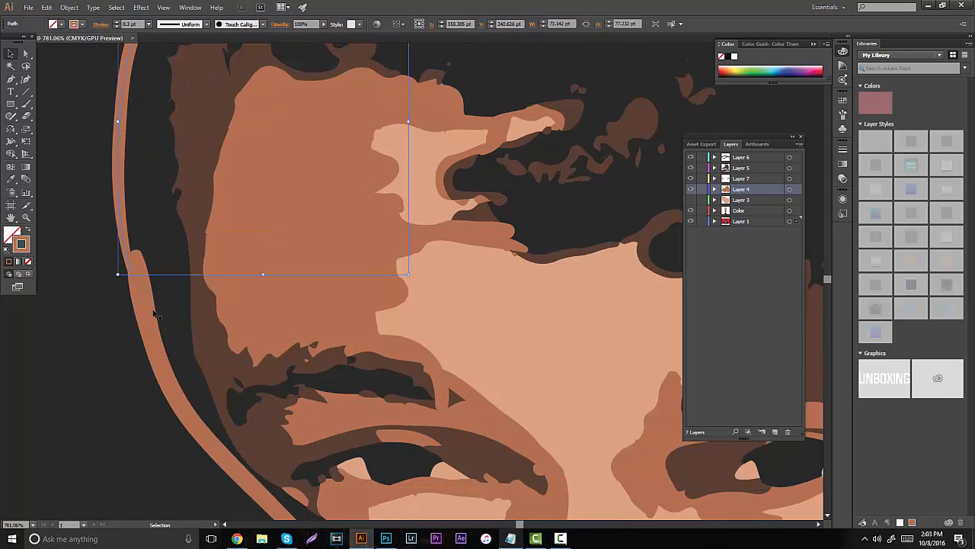
key("a")
key("Delete")
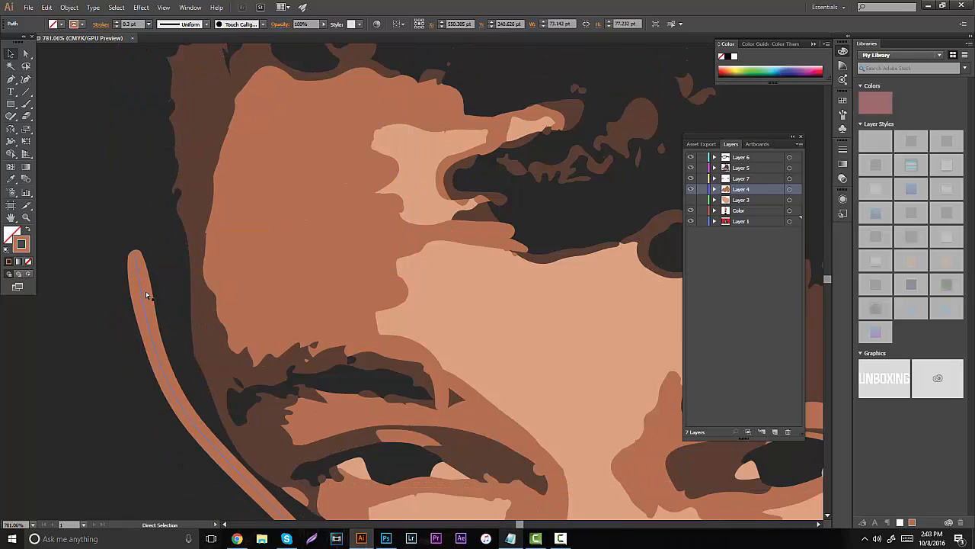
key("ctrl+z")
left_click(707, 247)
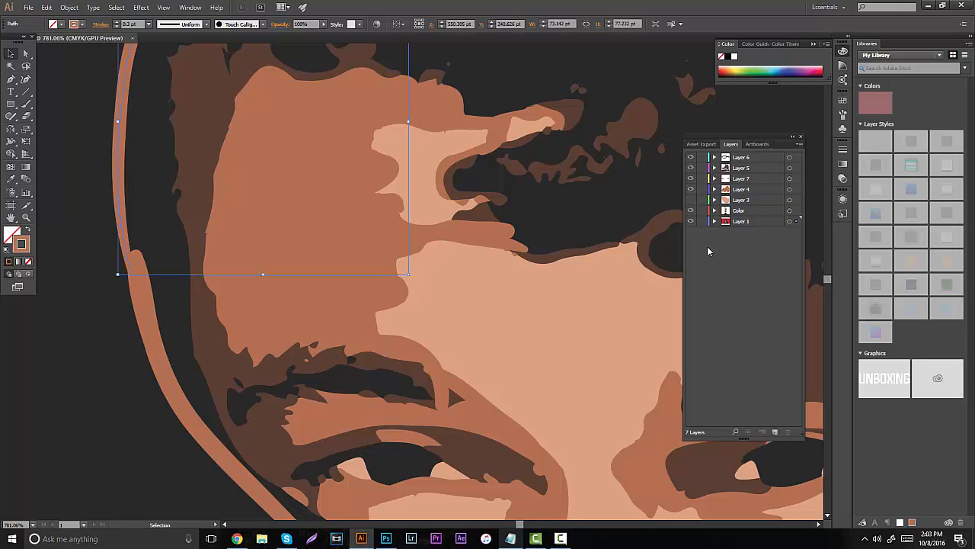
- Recheck which strokes sit on Layer 1 by toggling its visibility, undoing recent changes and leaving Layer 1 shown and Layer 3 hidden
left_click(637, 291)
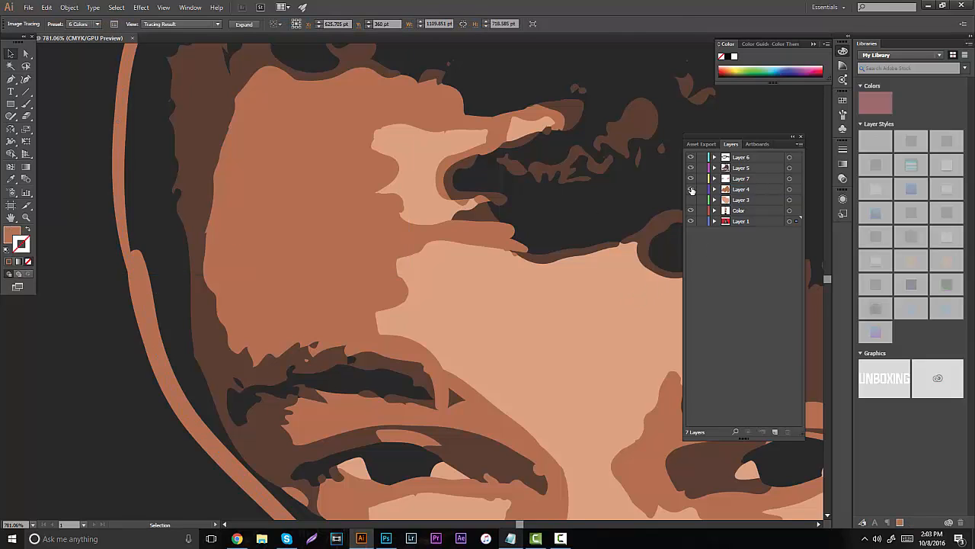
left_click(691, 221)
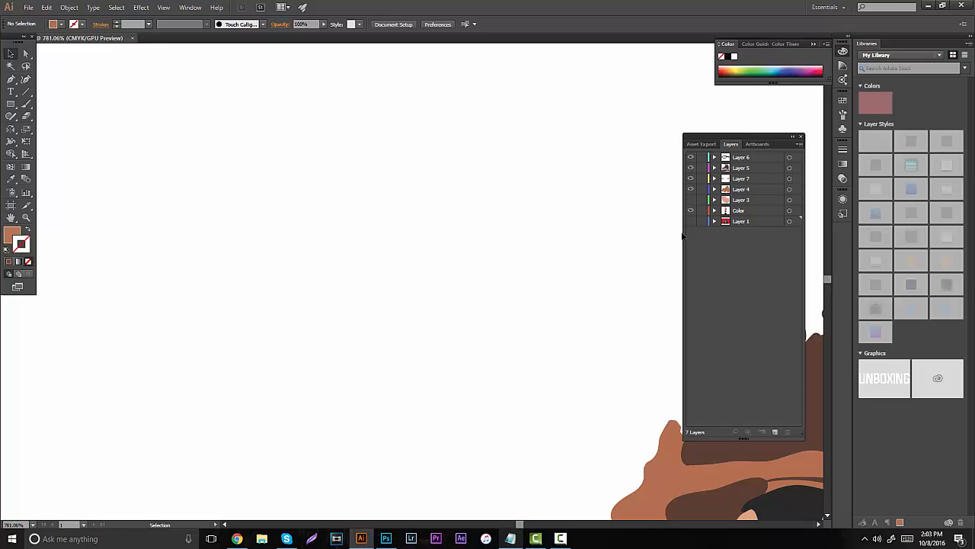
left_click(690, 221)
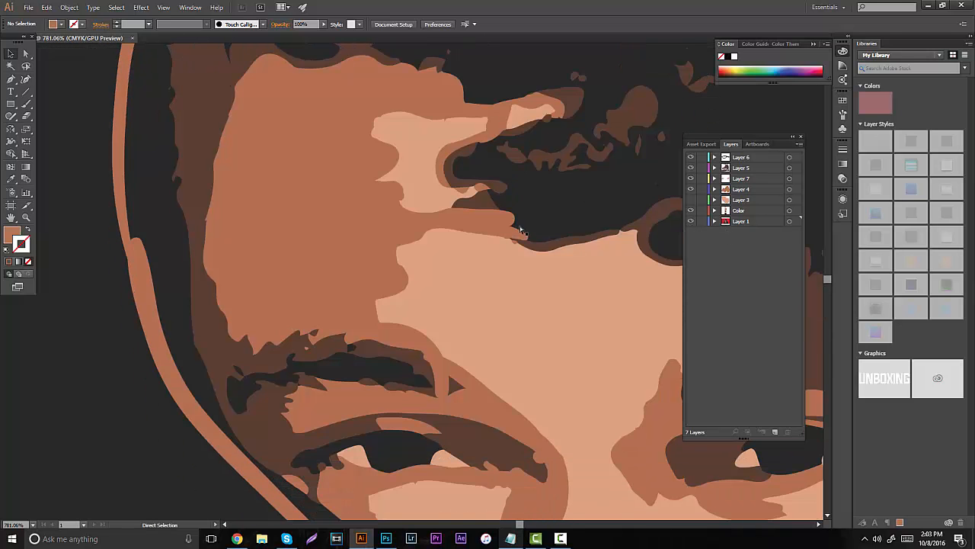
key("ctrl+z")
key("ctrl+z")
key("ctrl+z")
key("ctrl+z")
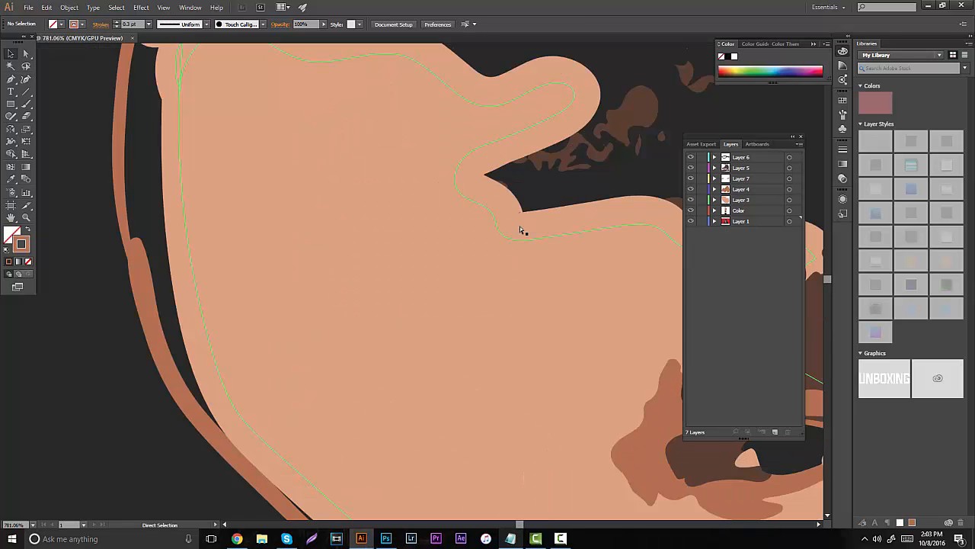
left_click(690, 221)
left_click(691, 200)
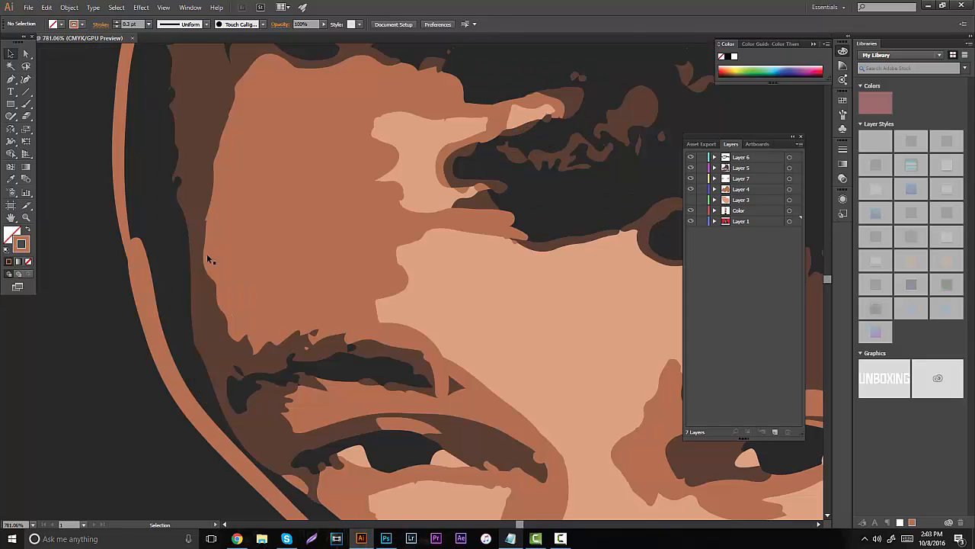
- Try removing the misplaced medium brown strokes one by one, including the outer face outlines and the forehead hairline outline
left_click(141, 277)
key("Delete")
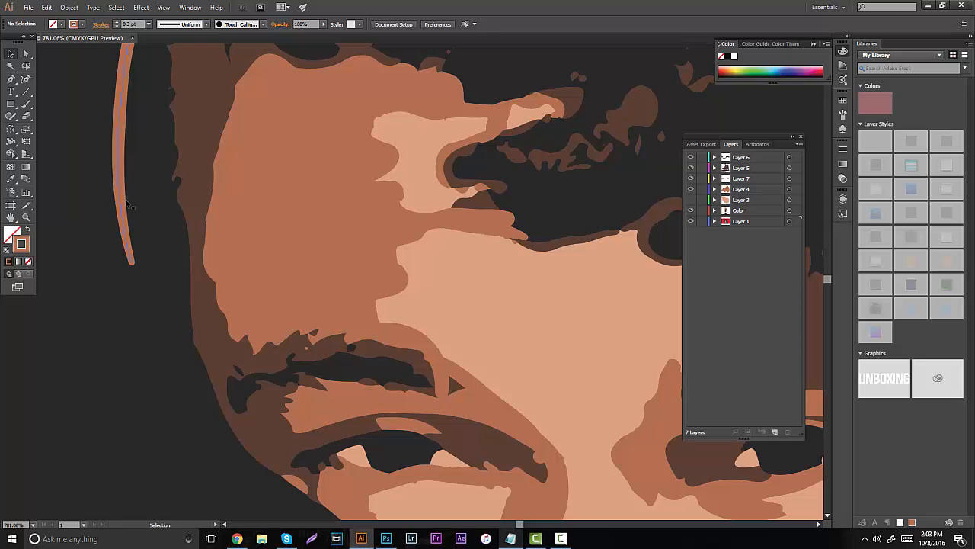
left_click(126, 202)
key("Delete")
left_click(376, 175)
key("Delete")
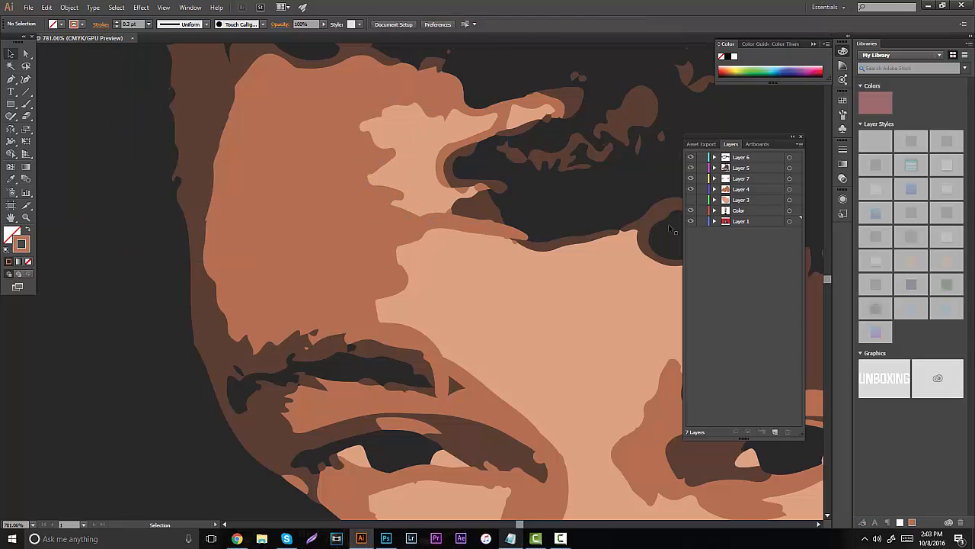
- Undo back past the stroke deletions and all the medium brown outlines painted on the wrong layer
key("ctrl+z")
key("ctrl+z")
key("ctrl+z")
key("ctrl+z")
key("ctrl+z")
key("ctrl+z")
key("ctrl+z")
key("ctrl+z")
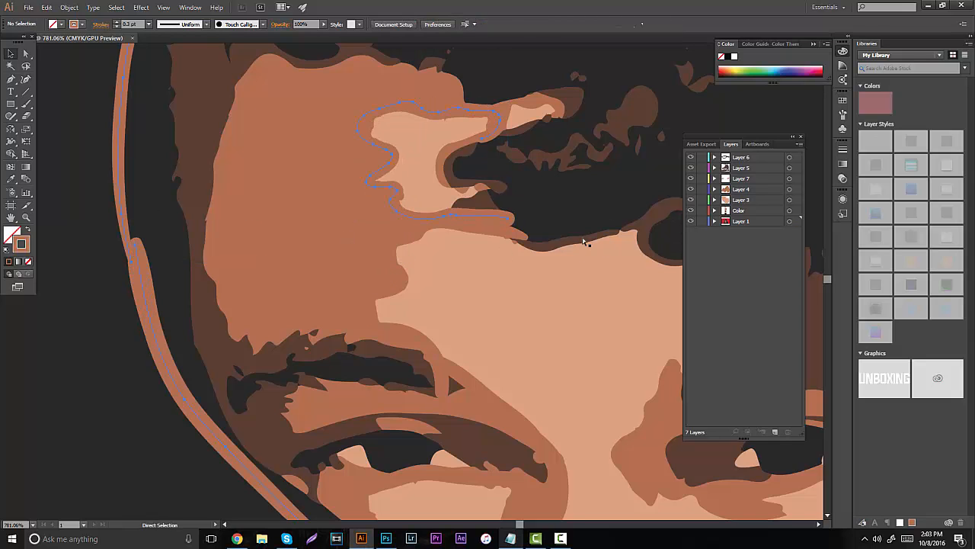
key("ctrl+z")
key("ctrl+z")
key("ctrl+z")
key("ctrl+z")
key("ctrl+z")
key("ctrl+z")
key("ctrl+z")
key("ctrl+z")
key("ctrl+z")
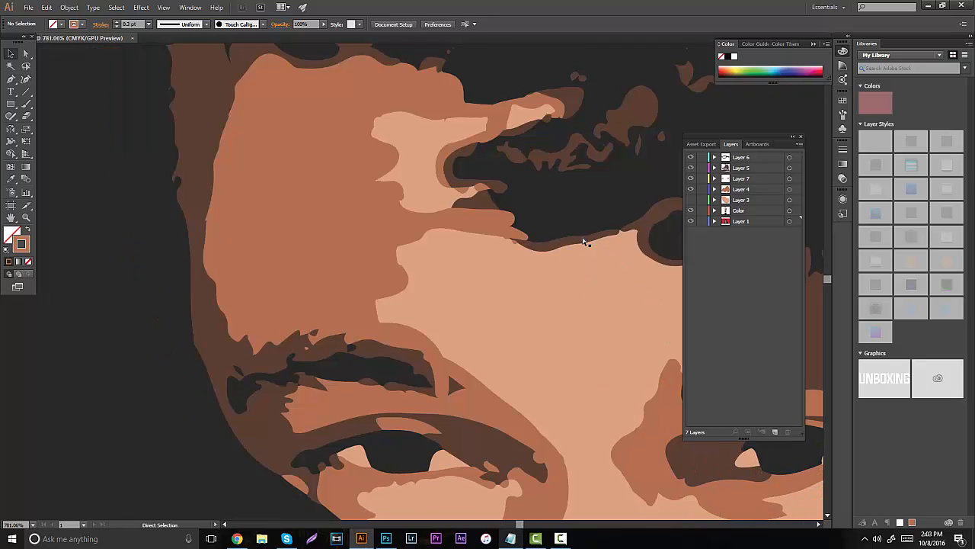
key("ctrl+z")
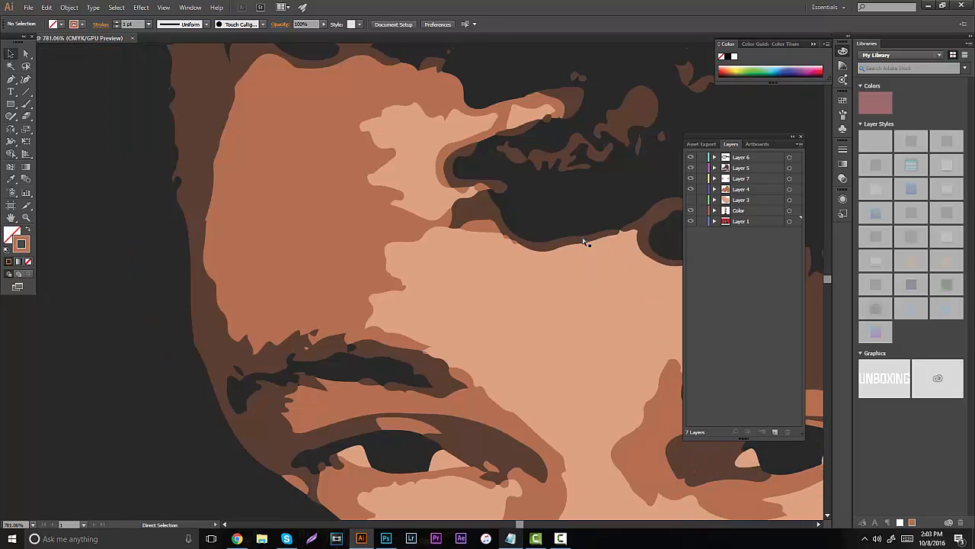
- Make Layer 4 active and pick up the 0.2 pt medium brown stroke from the existing nose-bridge shading for the Paintbrush
scroll(562, 222, "down", 6)
scroll(565, 222, "up", 7)
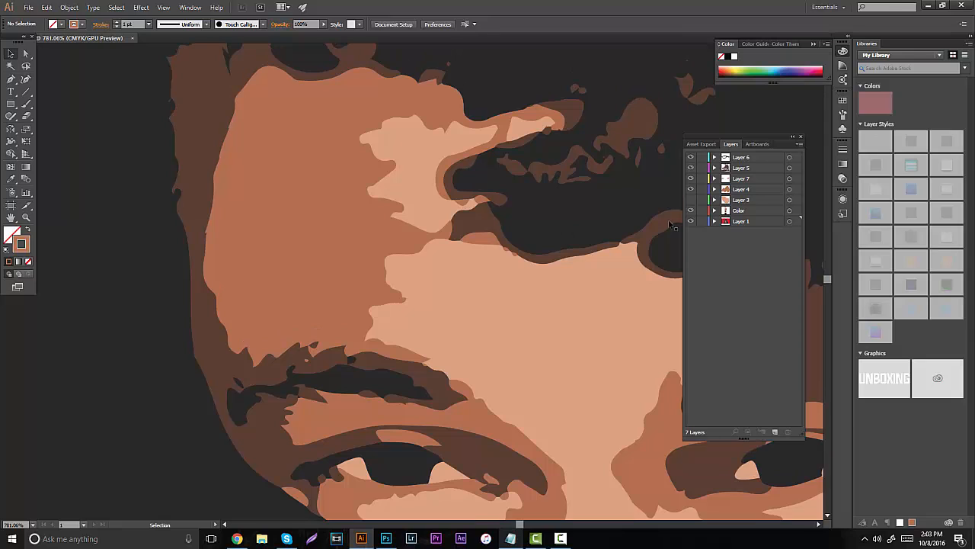
left_click(691, 221, "alt")
left_click(691, 221, "alt")
left_click(730, 192)
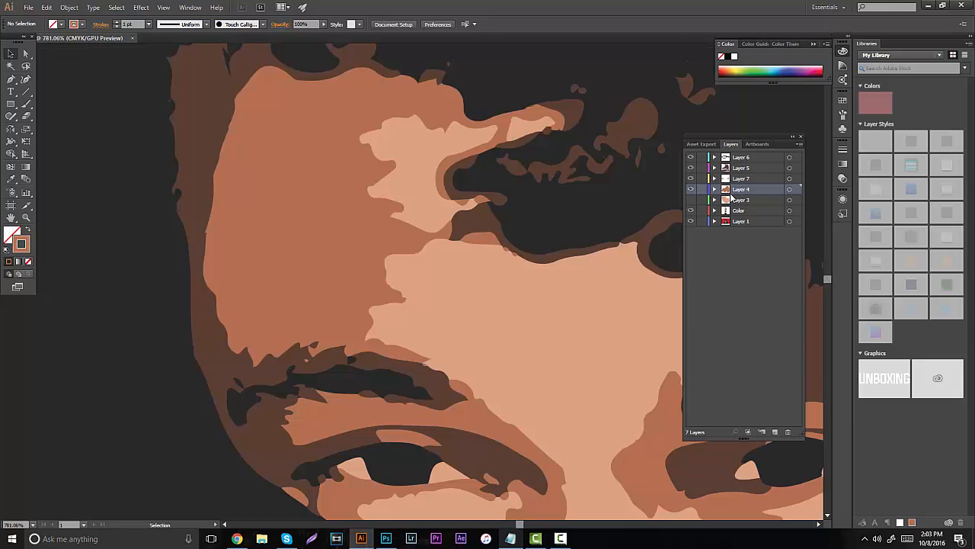
left_click(691, 221, "alt")
left_click(691, 221, "alt")
left_click(670, 440)
key("b")
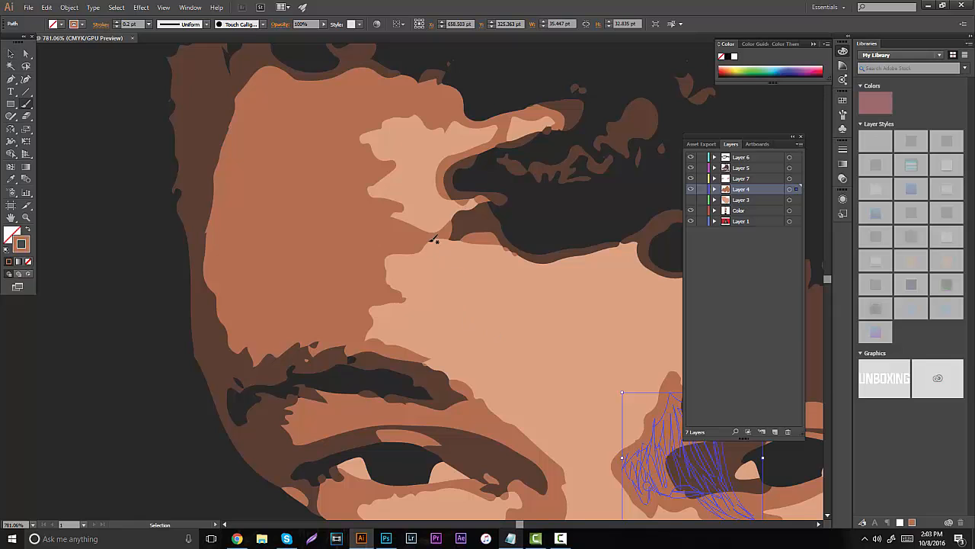
- Repaint the forehead shading's inner edge on Layer 4 with the Paintbrush, from the hairline past the eyebrow to the inner eye corner
scroll(289, 240, "down", 5)
scroll(263, 267, "down", 3)
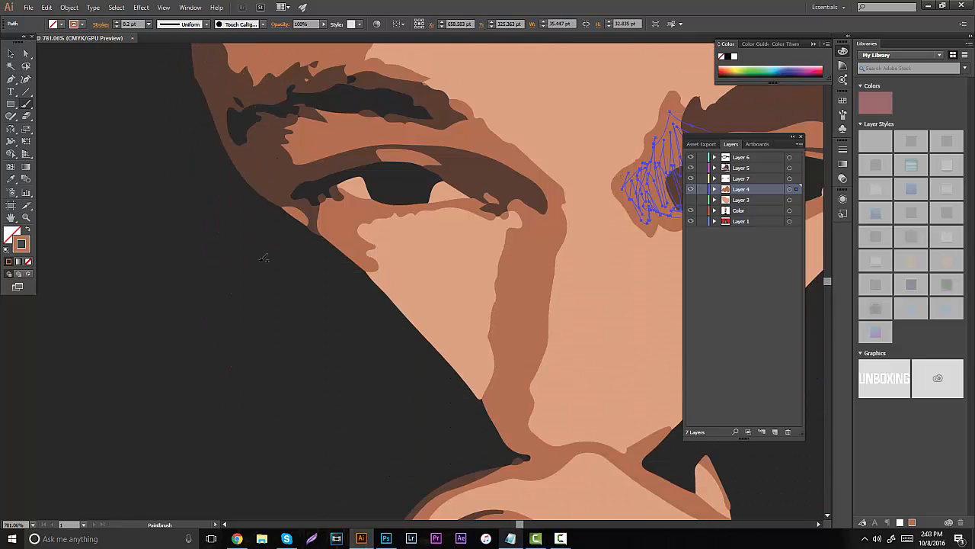
scroll(252, 248, "up", 4)
scroll(249, 245, "up", 5)
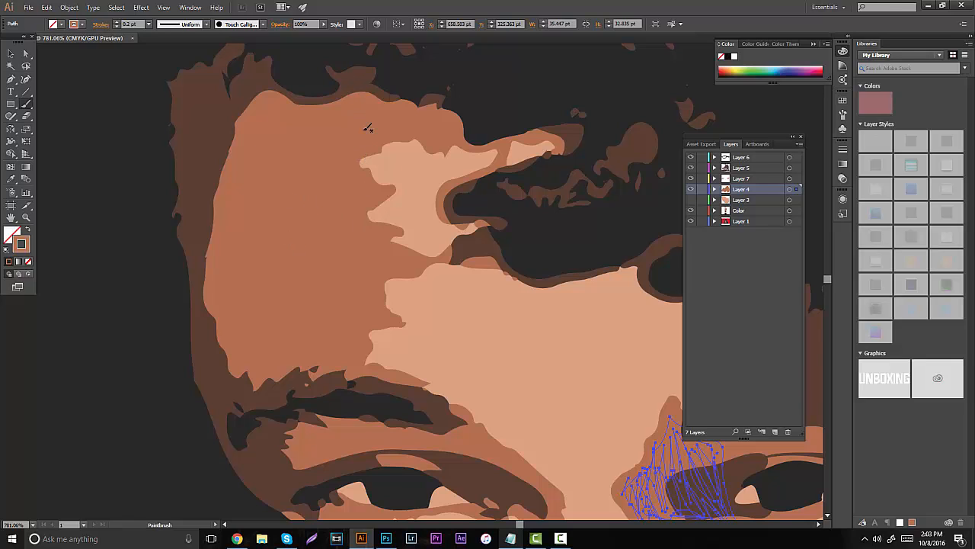
mouse_move(497, 167)
left_mouse_down()
mouse_move(467, 148)
mouse_move(405, 146)
mouse_move(361, 159)
mouse_move(372, 215)
mouse_move(405, 235)
mouse_move(442, 250)
mouse_move(513, 233)
left_mouse_up()
mouse_move(537, 274)
left_mouse_down()
mouse_move(452, 264)
mouse_move(397, 281)
mouse_move(383, 301)
mouse_move(399, 321)
mouse_move(370, 343)
mouse_move(366, 360)
mouse_move(417, 377)
mouse_move(476, 418)
mouse_move(464, 465)
left_mouse_up()
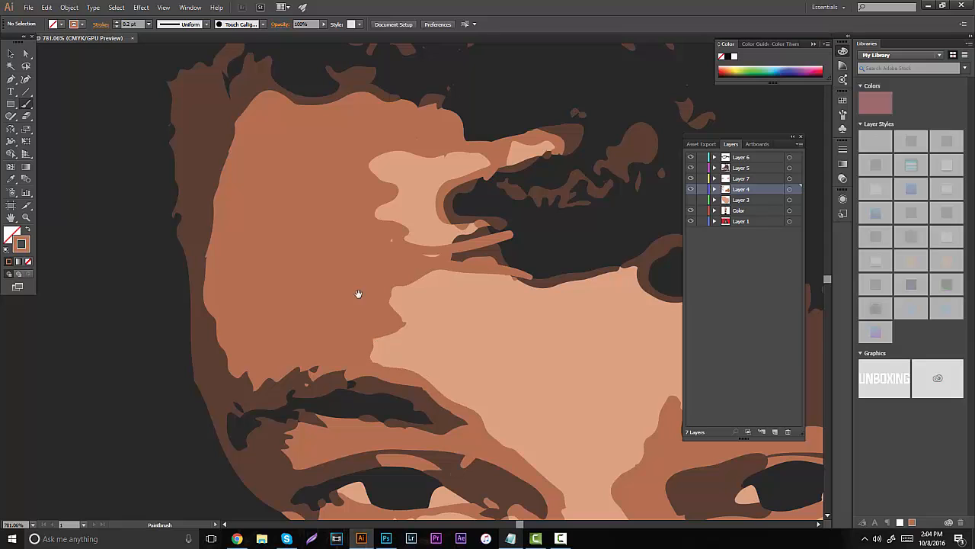
mouse_move(358, 293)
left_mouse_down()
mouse_move(320, 145)
mouse_move(328, 139)
left_mouse_up()
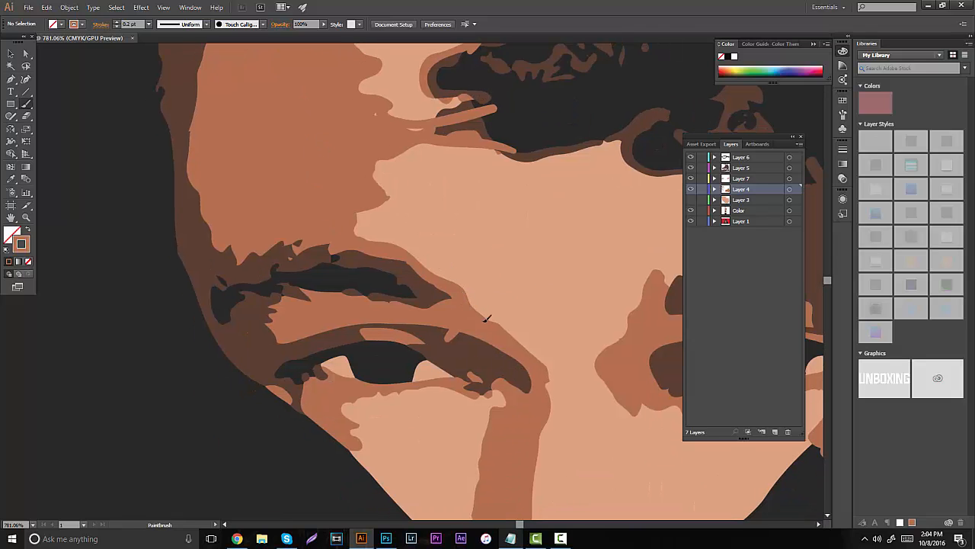
mouse_move(531, 362)
left_mouse_down()
mouse_move(548, 399)
mouse_move(536, 428)
left_mouse_up()
- Outline both edges of the shadow beside the nose, extending along the face's lower edge and under the eye to the outer cheek
left_click_drag(400, 240, 394, 85)
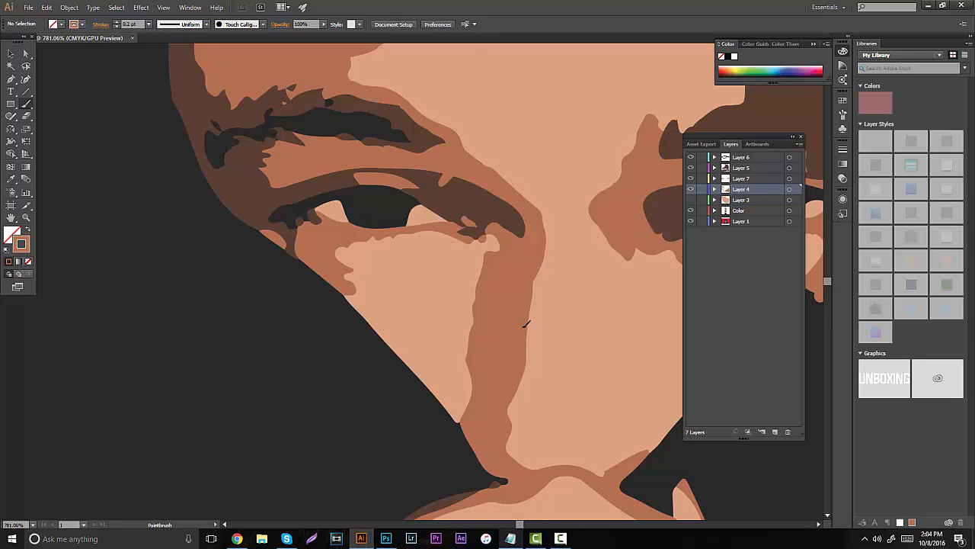
left_click_drag(521, 377, 509, 424)
left_click_drag(522, 461, 604, 472)
left_click_drag(663, 442, 666, 439)
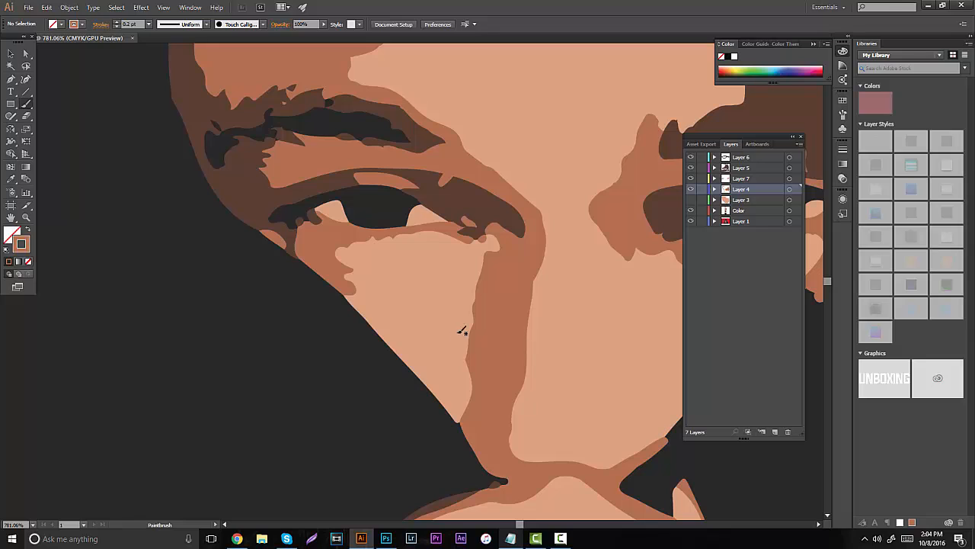
mouse_move(463, 444)
left_mouse_down()
mouse_move(470, 301)
mouse_move(491, 260)
mouse_move(476, 230)
mouse_move(392, 230)
mouse_move(347, 246)
mouse_move(354, 270)
mouse_move(343, 296)
mouse_move(322, 296)
left_mouse_up()
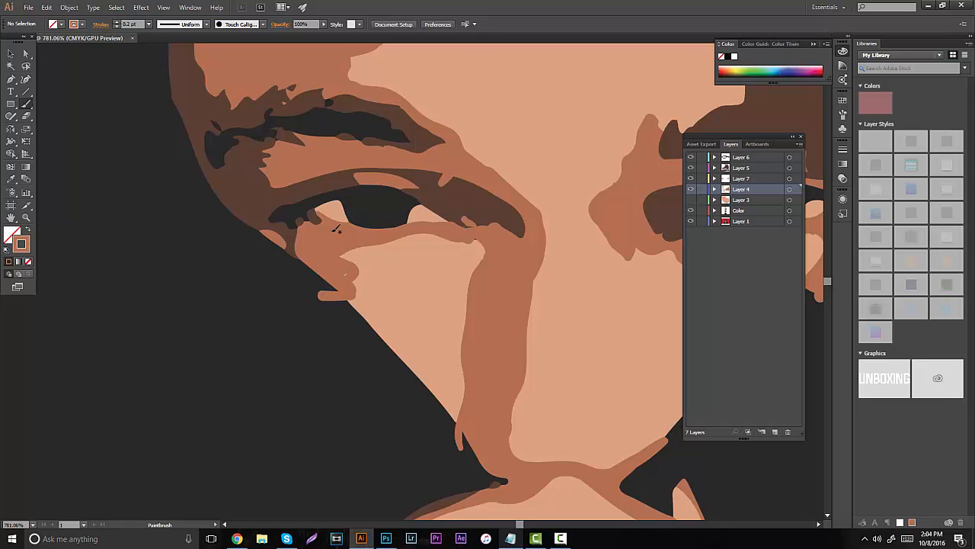
- Outline the outer edge of the medium brown shading from the outer cheek around the temple and over the forehead to the hair strand's tip
key("space")
left_click_drag(390, 235, 492, 397)
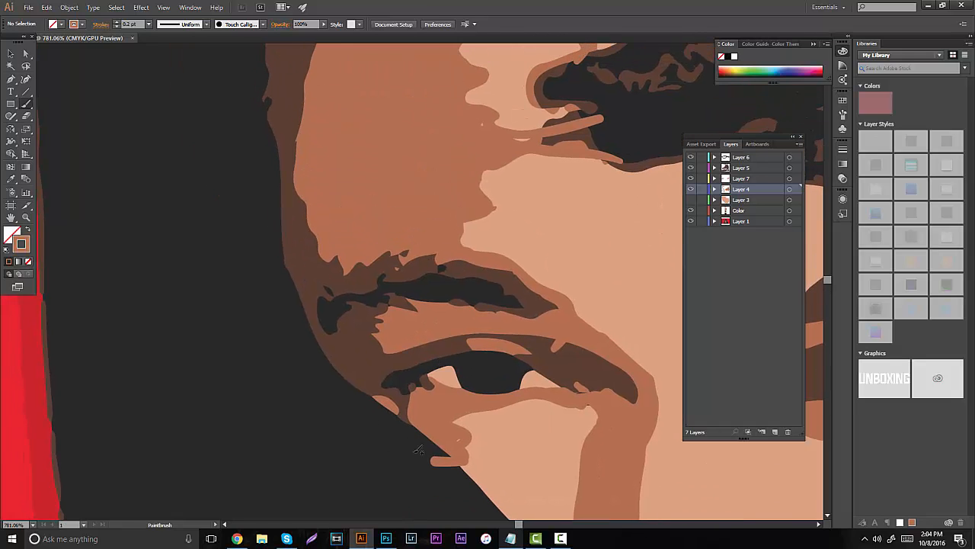
mouse_move(417, 450)
left_mouse_down()
mouse_move(360, 414)
mouse_move(228, 200)
mouse_move(281, 430)
mouse_move(294, 314)
mouse_move(417, 137)
mouse_move(616, 160)
left_mouse_up()
key("space")
key("space")
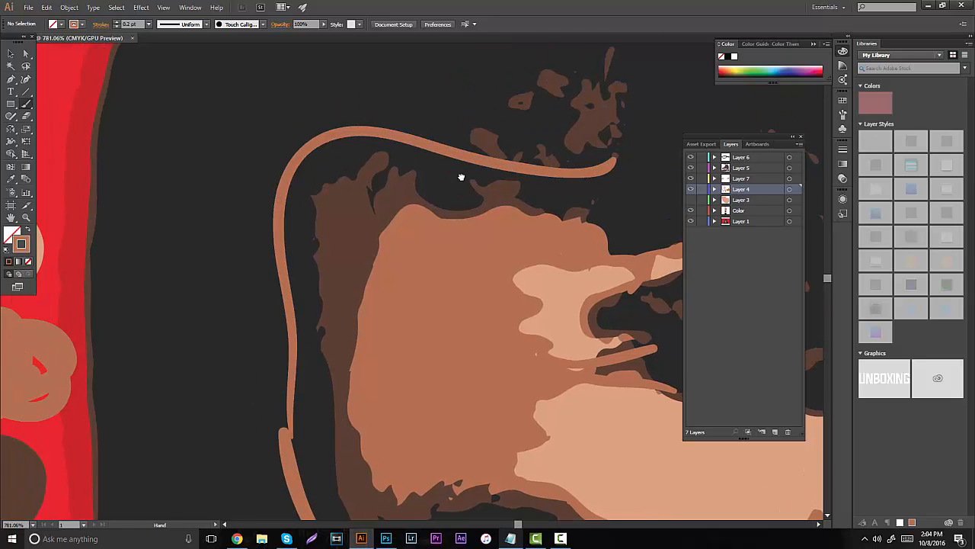
left_click_drag(461, 176, 377, 131)
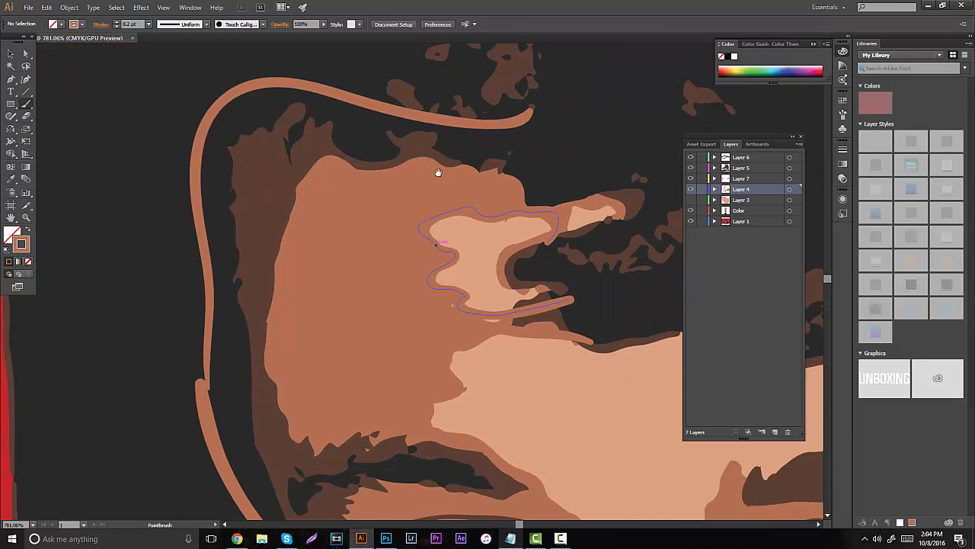
left_click(691, 221)
left_click(690, 221)
mouse_move(570, 214)
left_mouse_down()
mouse_move(614, 207)
mouse_move(634, 218)
mouse_move(644, 180)
mouse_move(532, 114)
left_mouse_up()
left_click_drag(507, 139, 444, 71)
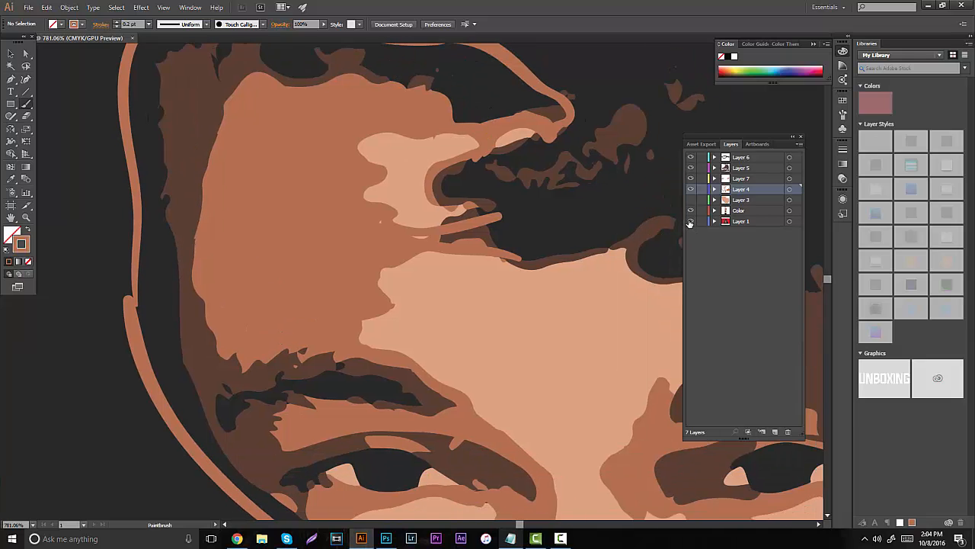
- Toggle the traced reference on Layer 1 to check the medium brown outlines along the forehead, eye and nose
left_click(691, 220)
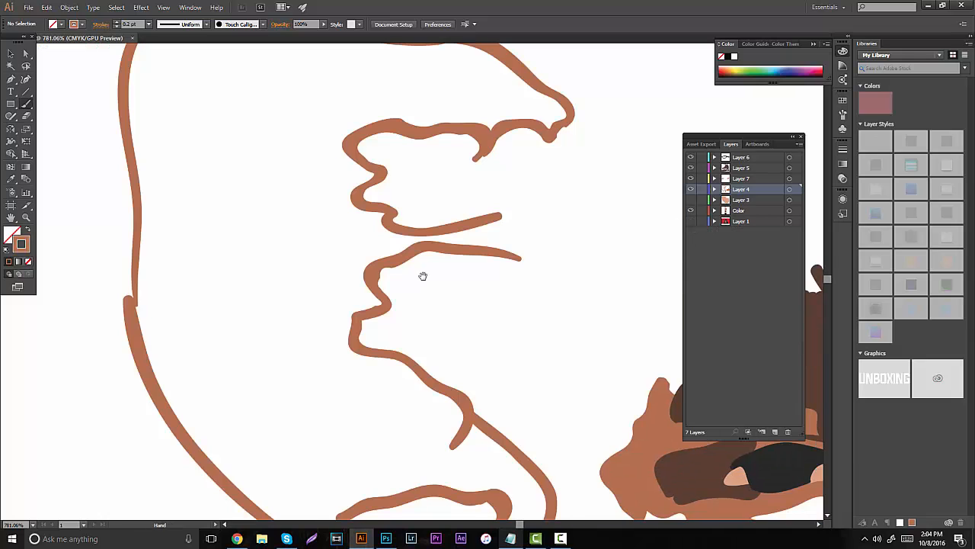
left_click_drag(423, 275, 429, 78)
left_click_drag(436, 221, 376, 138)
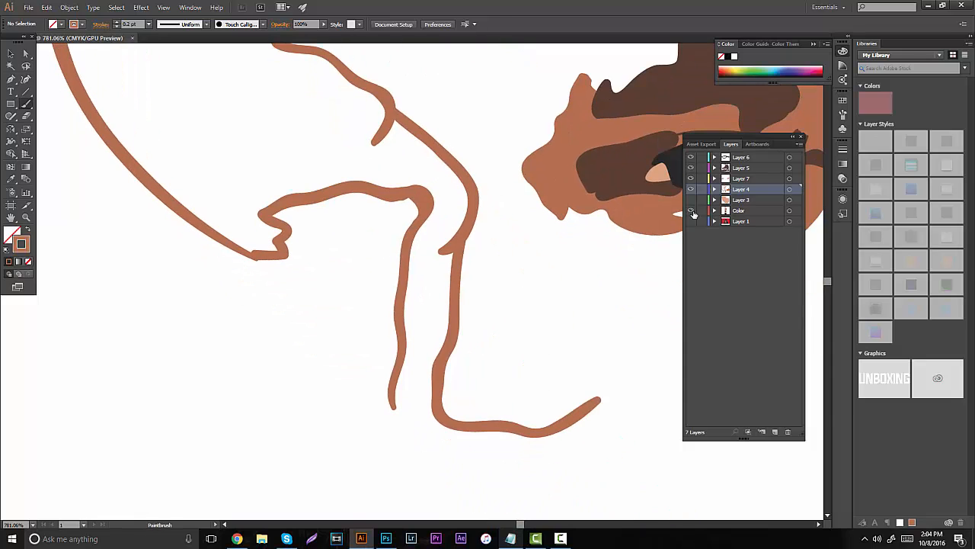
left_click(690, 221)
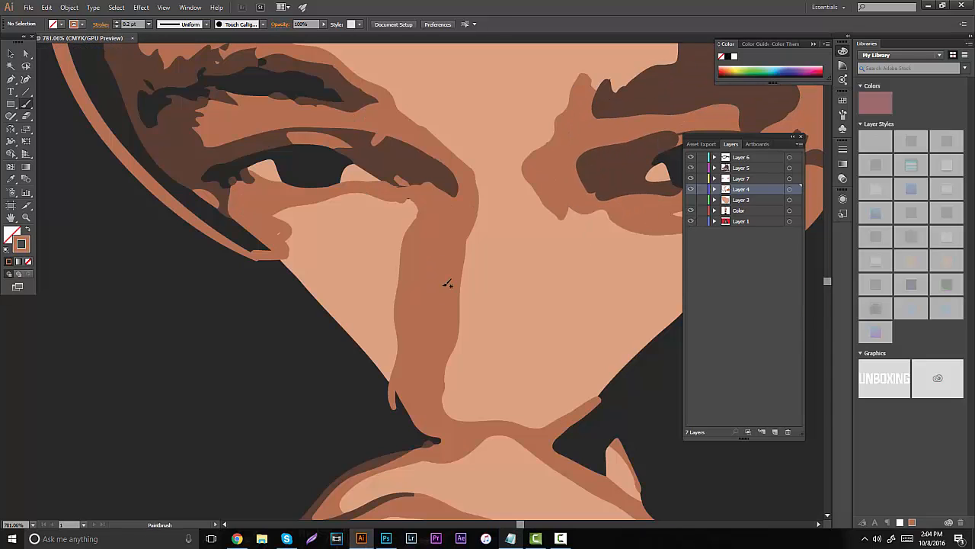
left_click(736, 221)
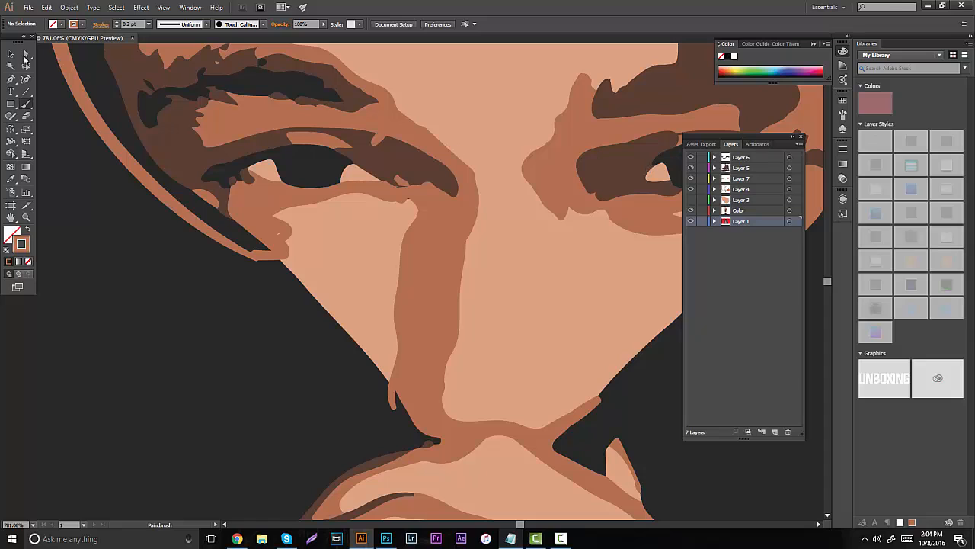
left_click(11, 54)
left_click(327, 54)
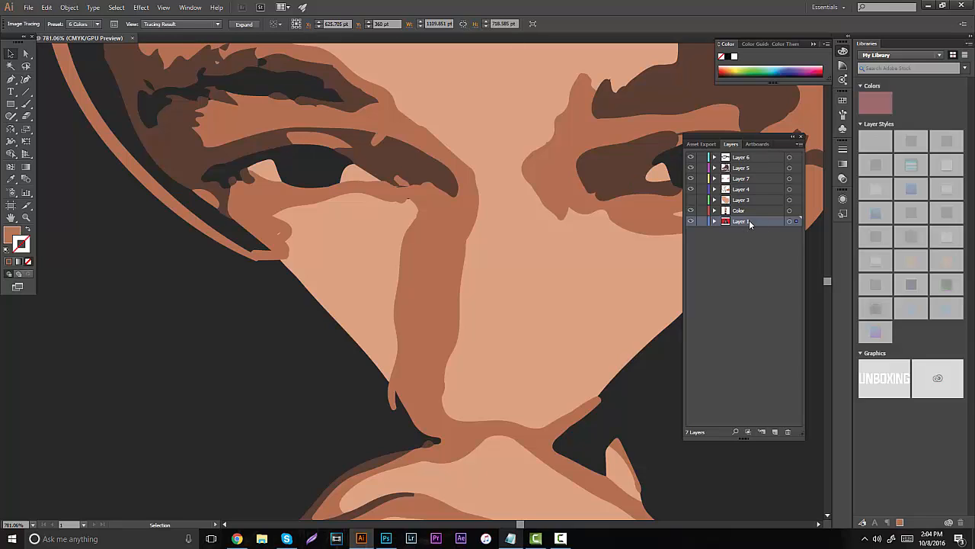
left_click(690, 221)
left_click(690, 221)
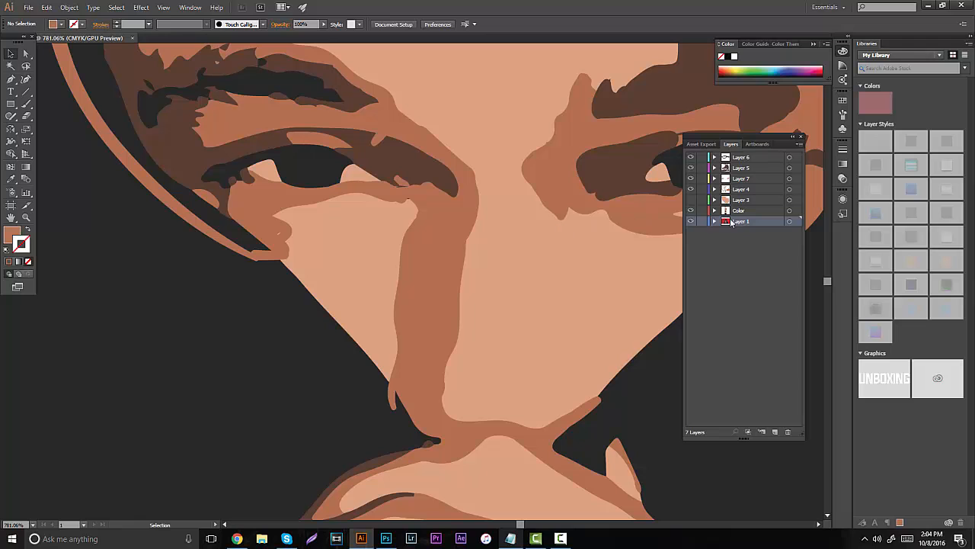
- Hide the traced reference on Layer 1, choose the Paintbrush and make Layer 4 active
left_click(26, 218)
left_click_drag(331, 192, 409, 206)
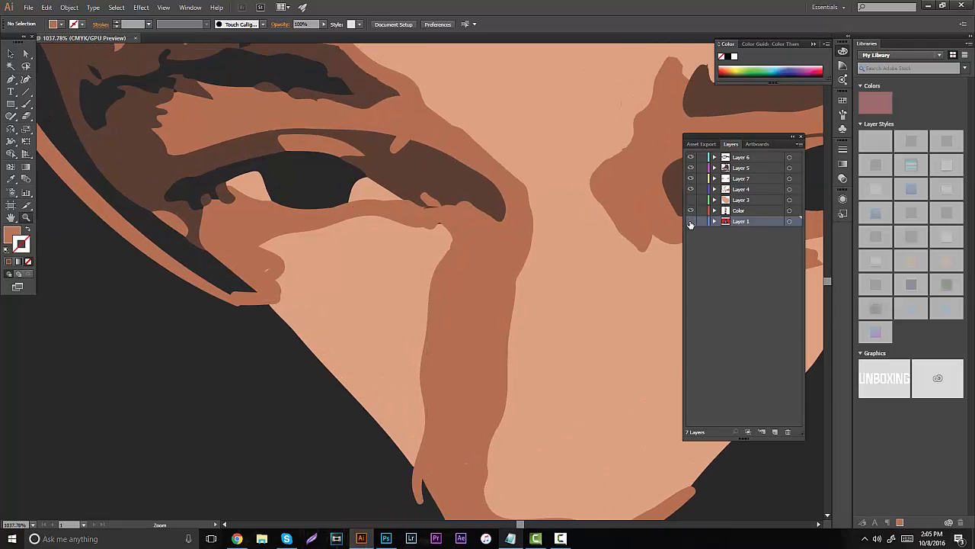
left_click(691, 222)
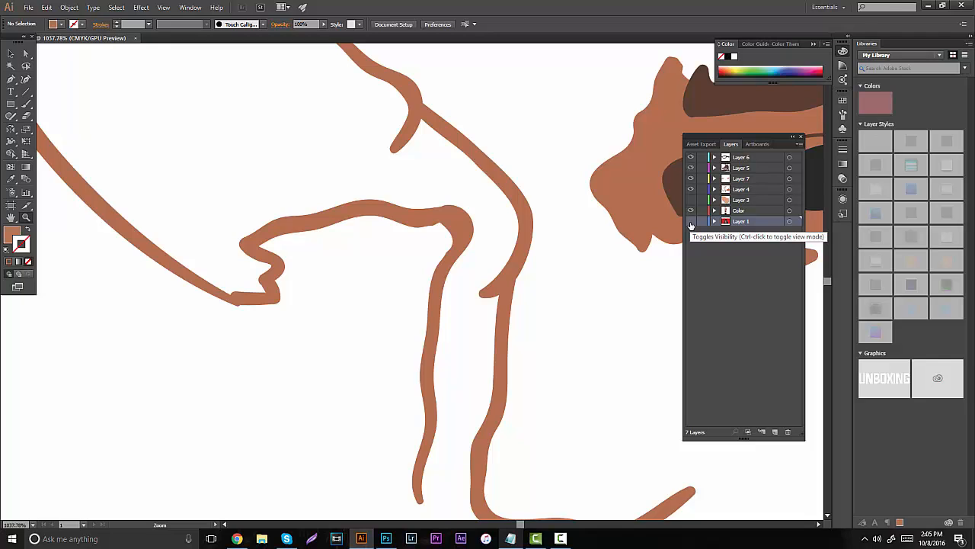
left_click(26, 104)
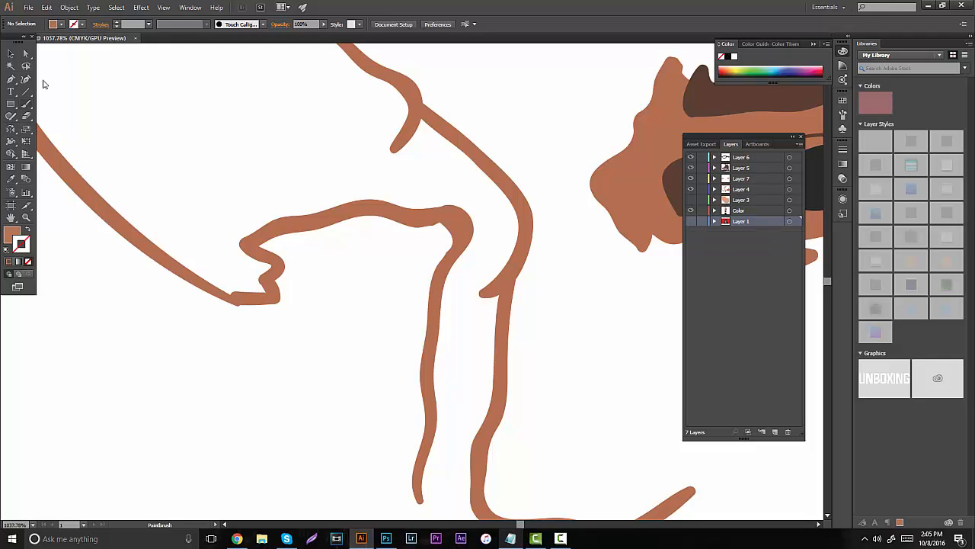
left_click(117, 22)
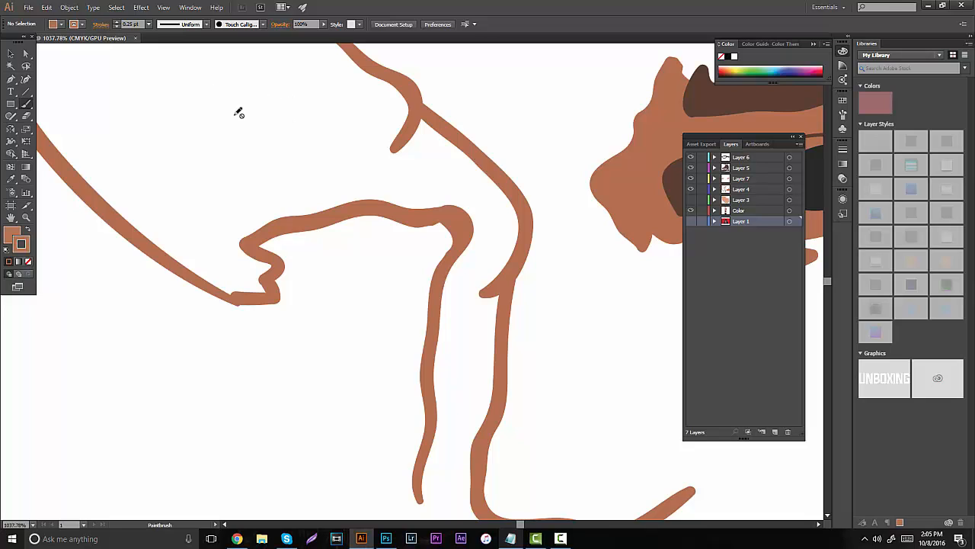
left_click(55, 24)
left_click(8, 43)
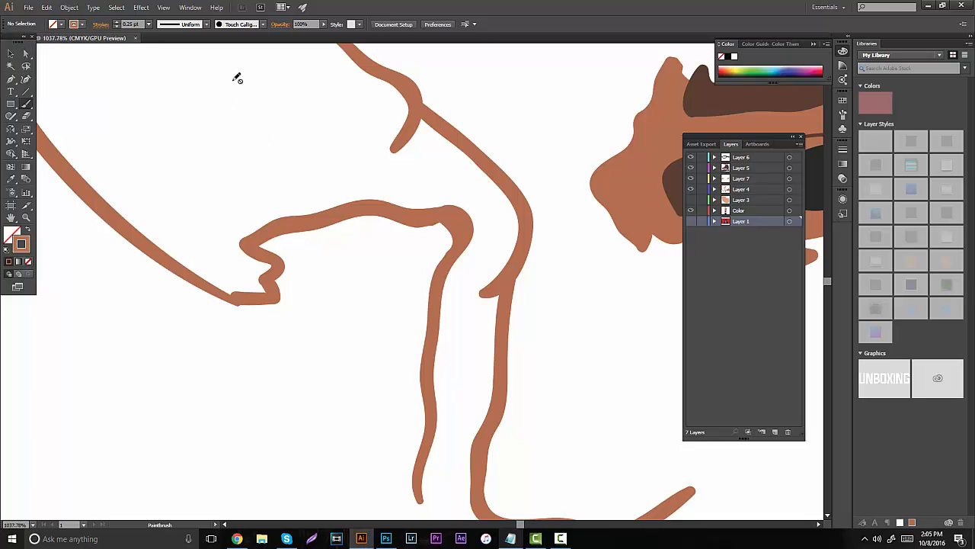
left_click(29, 229)
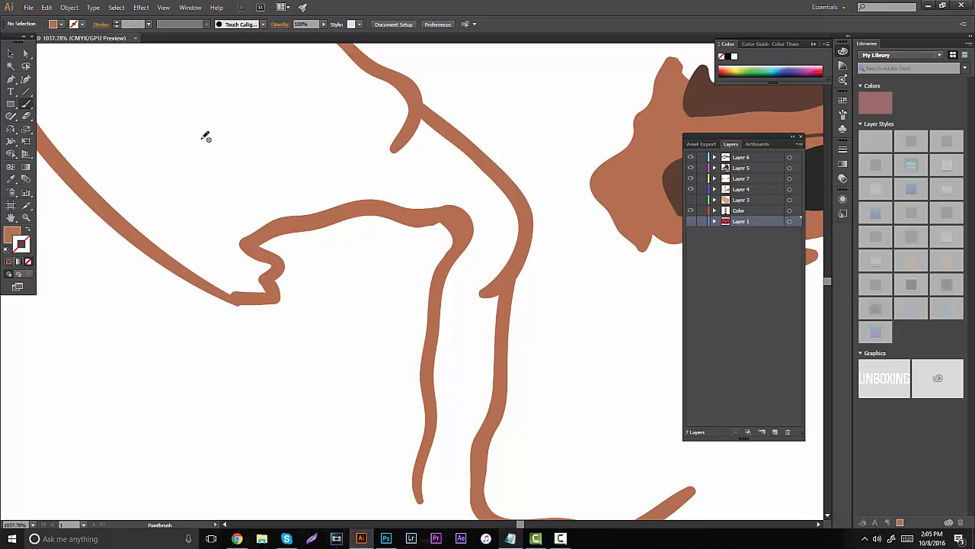
left_click(751, 189)
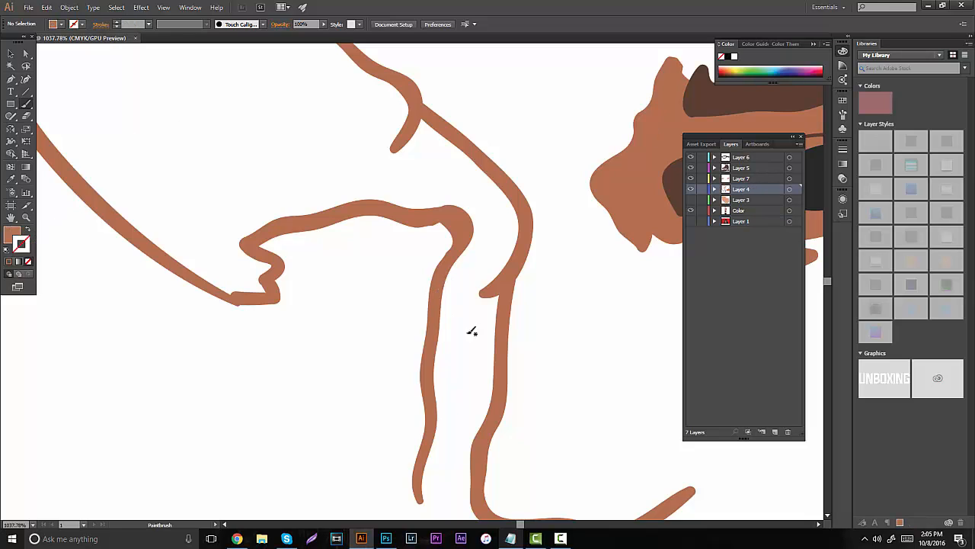
- Fill the shadow beside the nose down to its lower end with a 1 pt medium brown stroke and no fill, comparing it with Layer 1
mouse_move(474, 306)
left_mouse_down()
mouse_move(461, 387)
mouse_move(486, 255)
mouse_move(462, 275)
mouse_move(478, 217)
mouse_move(495, 261)
mouse_move(495, 208)
mouse_move(499, 241)
mouse_move(458, 160)
left_mouse_up()
scroll(343, 185, "down", 5)
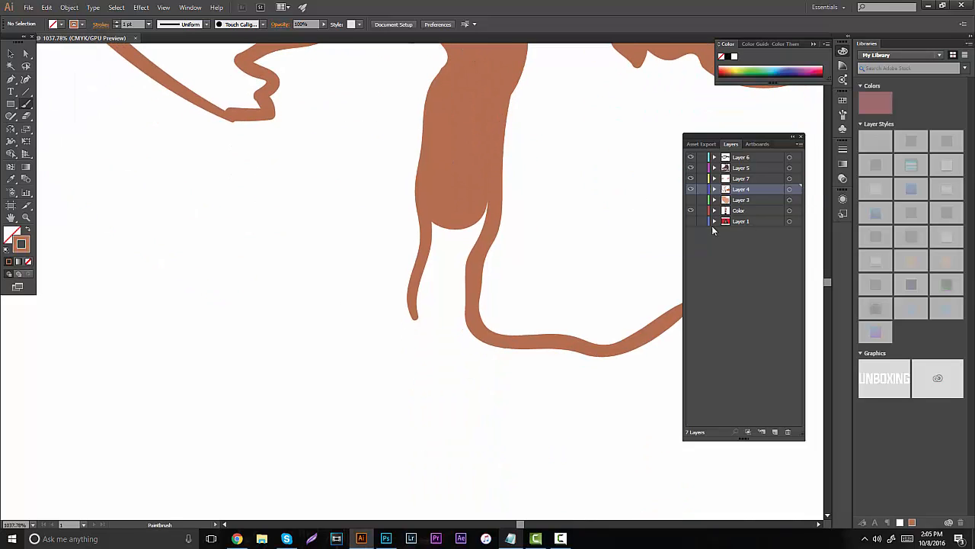
left_click(691, 221)
left_click(691, 221)
mouse_move(445, 312)
left_mouse_down()
mouse_move(447, 217)
mouse_move(439, 306)
mouse_move(475, 206)
mouse_move(455, 276)
mouse_move(462, 331)
mouse_move(445, 294)
mouse_move(440, 344)
mouse_move(422, 312)
mouse_move(455, 343)
left_mouse_up()
left_click(691, 224)
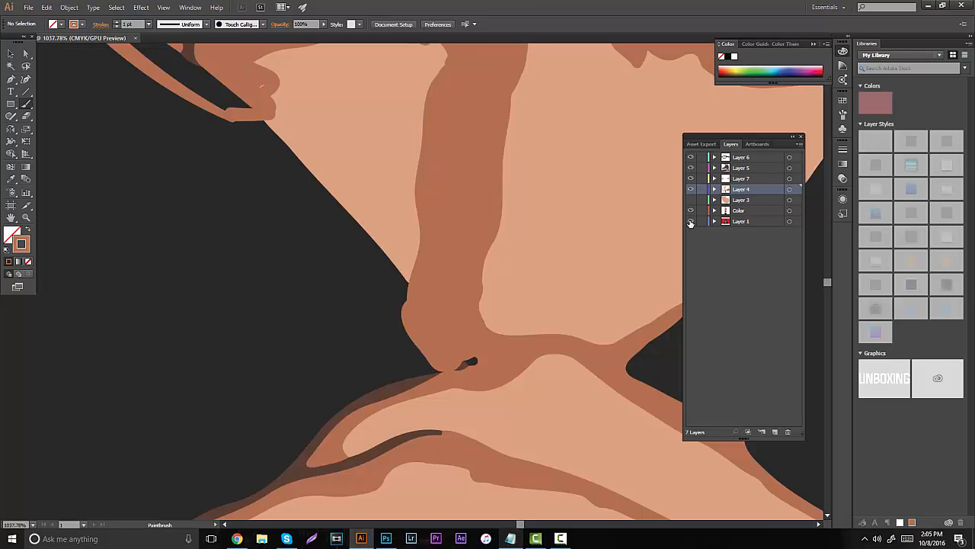
left_click(691, 223)
- Fill the medium brown shading from the outer cheek up past the eye and along the temple with broad 1 pt strokes
mouse_move(392, 239)
left_mouse_down()
mouse_move(489, 338)
mouse_move(536, 466)
left_mouse_up()
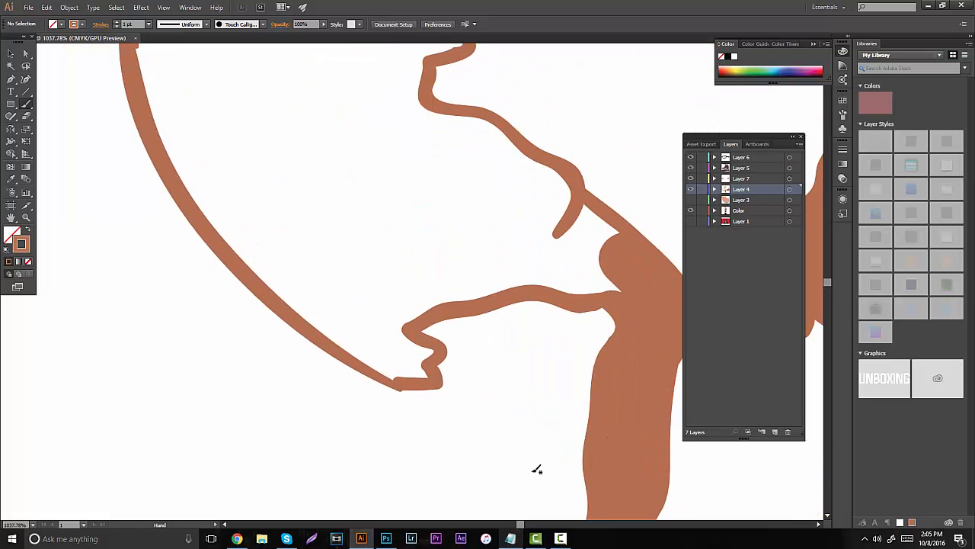
mouse_move(326, 189)
left_mouse_down()
mouse_move(399, 366)
mouse_move(423, 374)
mouse_move(417, 363)
mouse_move(429, 352)
mouse_move(429, 378)
mouse_move(382, 370)
mouse_move(365, 354)
mouse_move(389, 361)
left_mouse_up()
key("ctrl+z")
mouse_move(362, 326)
left_mouse_down()
mouse_move(402, 365)
mouse_move(364, 344)
mouse_move(419, 376)
mouse_move(393, 374)
mouse_move(417, 357)
mouse_move(419, 367)
mouse_move(426, 352)
mouse_move(410, 346)
mouse_move(376, 295)
mouse_move(364, 234)
mouse_move(333, 175)
mouse_move(355, 269)
mouse_move(353, 102)
left_mouse_up()
left_click(691, 222)
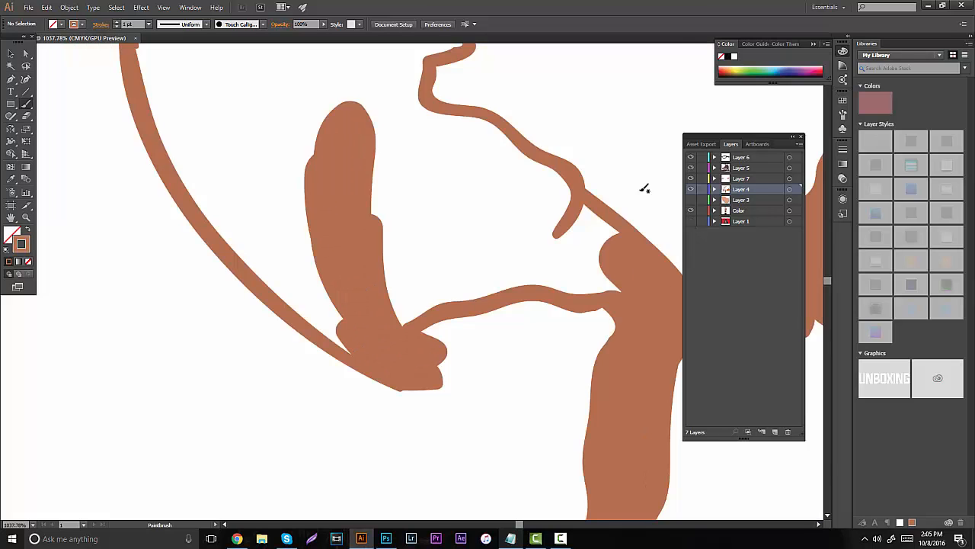
left_click_drag(373, 202, 451, 316)
mouse_move(347, 178)
left_mouse_down()
mouse_move(399, 393)
mouse_move(437, 448)
mouse_move(336, 357)
mouse_move(281, 263)
mouse_move(260, 205)
mouse_move(282, 98)
mouse_move(343, 309)
mouse_move(331, 147)
mouse_move(348, 95)
mouse_move(381, 190)
left_mouse_up()
left_click_drag(381, 190, 424, 368)
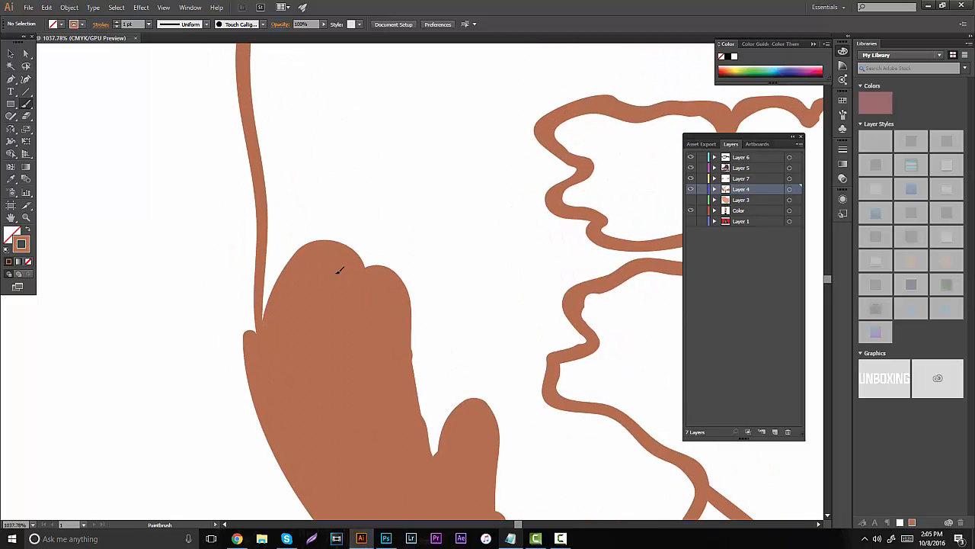
- Fill the upper forehead and the area reaching along the hairline to the pointed tip with medium brown
mouse_move(340, 270)
left_mouse_down()
mouse_move(304, 215)
mouse_move(301, 309)
mouse_move(289, 319)
mouse_move(296, 90)
mouse_move(382, 276)
mouse_move(362, 328)
mouse_move(284, 210)
mouse_move(241, 335)
mouse_move(233, 252)
mouse_move(247, 173)
mouse_move(287, 139)
mouse_move(341, 135)
mouse_move(410, 180)
mouse_move(426, 380)
mouse_move(364, 187)
mouse_move(330, 396)
mouse_move(340, 355)
mouse_move(371, 433)
left_mouse_up()
left_click_drag(356, 212, 229, 224)
mouse_move(476, 214)
left_mouse_down()
mouse_move(549, 227)
mouse_move(571, 273)
mouse_move(642, 269)
mouse_move(654, 257)
mouse_move(495, 190)
mouse_move(587, 231)
left_mouse_up()
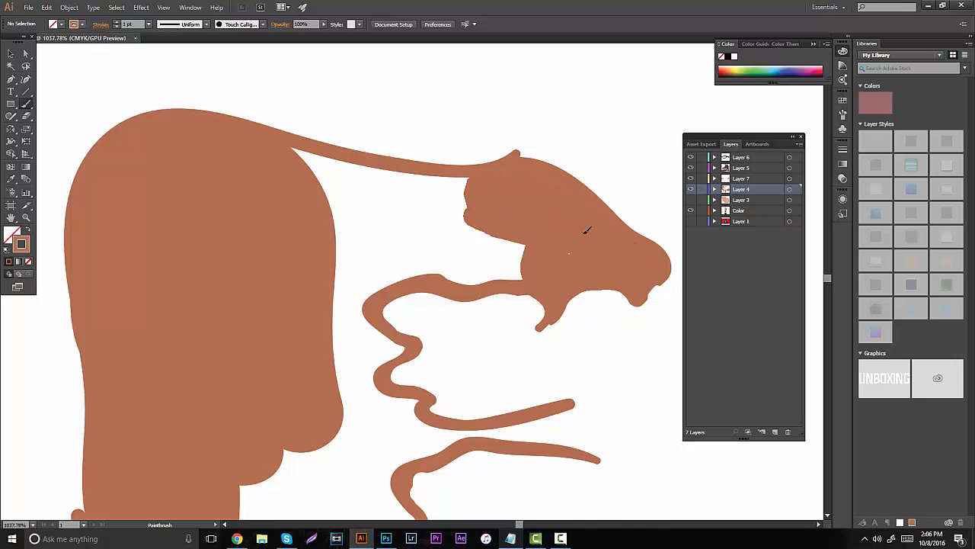
mouse_move(339, 258)
left_mouse_down()
mouse_move(511, 267)
mouse_move(520, 254)
mouse_move(456, 229)
mouse_move(366, 216)
mouse_move(294, 180)
mouse_move(447, 199)
left_mouse_up()
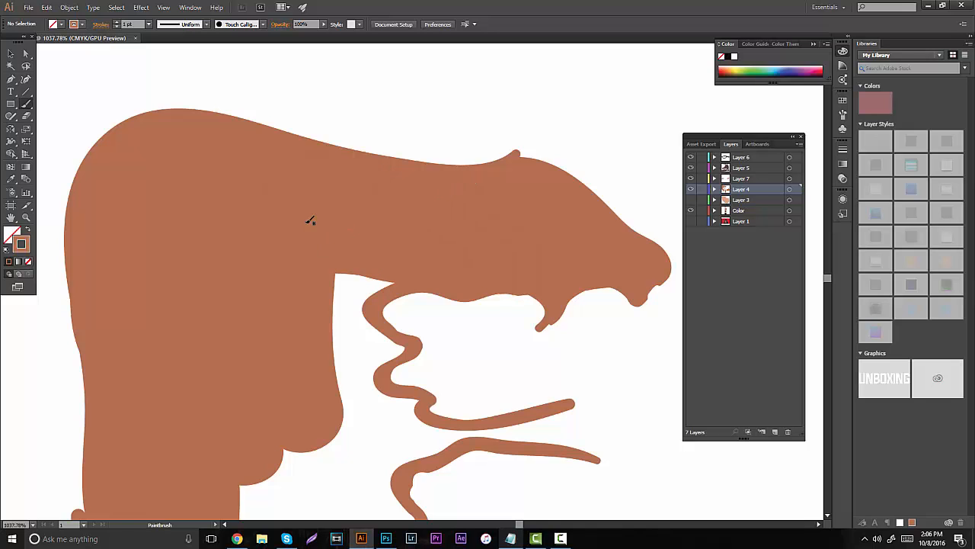
- Extend the medium brown fill down the forehead's inner edge beside the light patch and compare it with the reference on Layer 1
key("space")
left_click_drag(329, 148, 348, 22)
mouse_move(372, 236)
left_mouse_down()
mouse_move(372, 152)
mouse_move(405, 152)
left_mouse_up()
mouse_move(361, 201)
left_mouse_down()
mouse_move(402, 231)
mouse_move(416, 225)
mouse_move(391, 206)
mouse_move(423, 223)
mouse_move(408, 221)
mouse_move(359, 139)
left_mouse_up()
key("space")
mouse_move(338, 178)
left_mouse_down()
mouse_move(347, 249)
mouse_move(371, 245)
left_mouse_up()
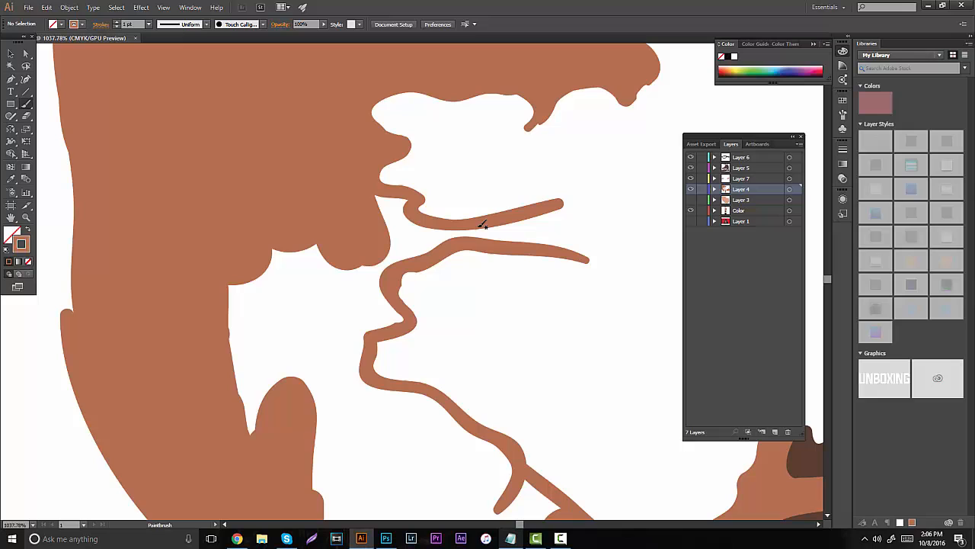
left_click(691, 221)
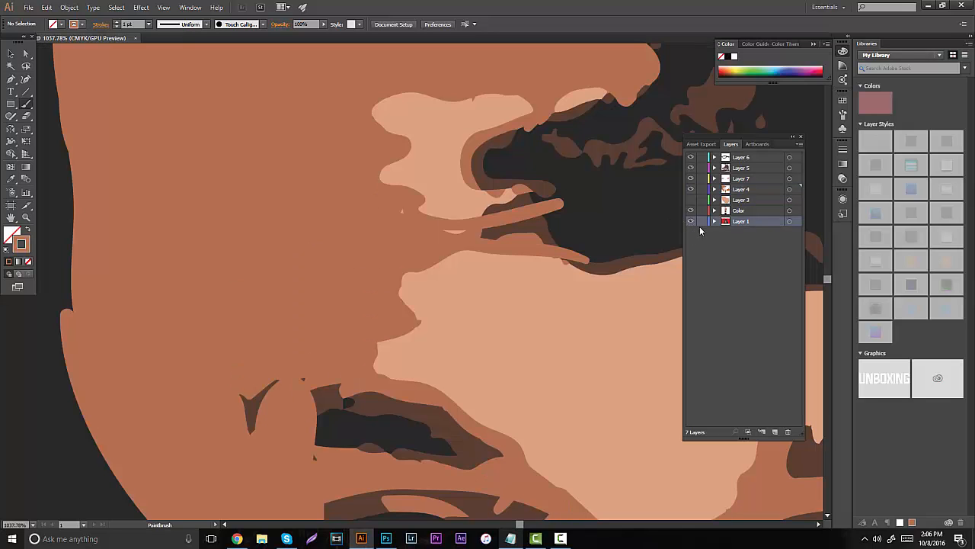
left_click(691, 221)
- Fill the remaining gaps in the forehead, hair strand, eyebrow and eye shading with medium brown
mouse_move(490, 231)
left_mouse_down()
mouse_move(572, 233)
mouse_move(567, 241)
mouse_move(542, 220)
mouse_move(450, 233)
mouse_move(392, 211)
mouse_move(401, 204)
mouse_move(399, 244)
mouse_move(462, 244)
left_mouse_up()
left_click_drag(344, 233, 392, 103)
mouse_move(330, 152)
left_mouse_down()
mouse_move(331, 99)
mouse_move(272, 178)
mouse_move(314, 311)
mouse_move(349, 104)
mouse_move(398, 178)
mouse_move(424, 182)
mouse_move(410, 195)
mouse_move(446, 189)
mouse_move(430, 176)
mouse_move(422, 128)
left_mouse_up()
mouse_move(386, 205)
left_mouse_down()
mouse_move(402, 252)
mouse_move(389, 228)
mouse_move(363, 279)
mouse_move(390, 358)
mouse_move(518, 364)
mouse_move(465, 311)
mouse_move(552, 359)
mouse_move(476, 304)
mouse_move(498, 314)
mouse_move(471, 285)
mouse_move(400, 288)
mouse_move(429, 313)
mouse_move(343, 191)
left_mouse_up()
key("space")
mouse_move(511, 248)
left_mouse_down()
mouse_move(521, 261)
mouse_move(503, 309)
mouse_move(427, 282)
mouse_move(317, 303)
mouse_move(323, 346)
mouse_move(489, 271)
mouse_move(342, 246)
mouse_move(163, 263)
left_mouse_up()
- Show the skin base on Layer 3 and review the whole painted face
left_click(26, 218)
left_click_drag(434, 303, 442, 268)
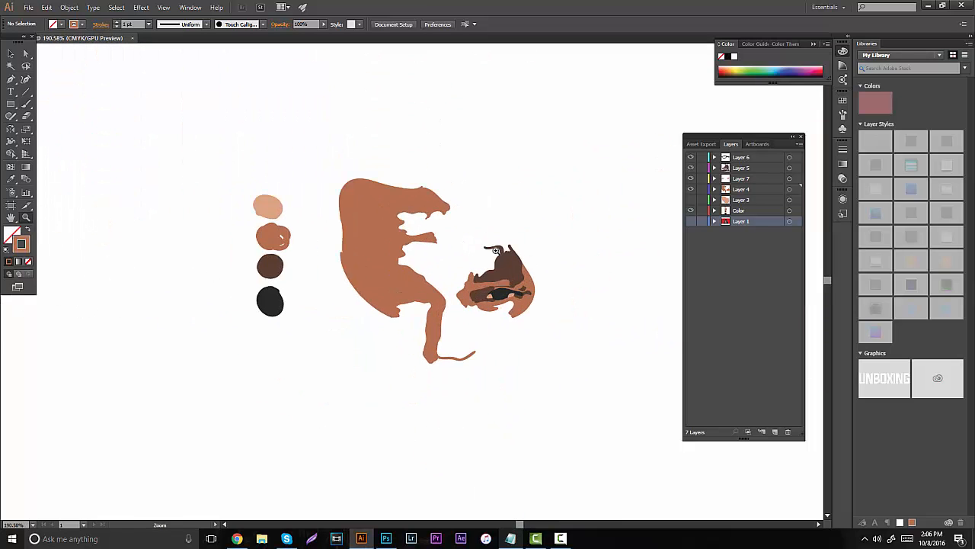
left_click(691, 200)
scroll(607, 235, "down", 2)
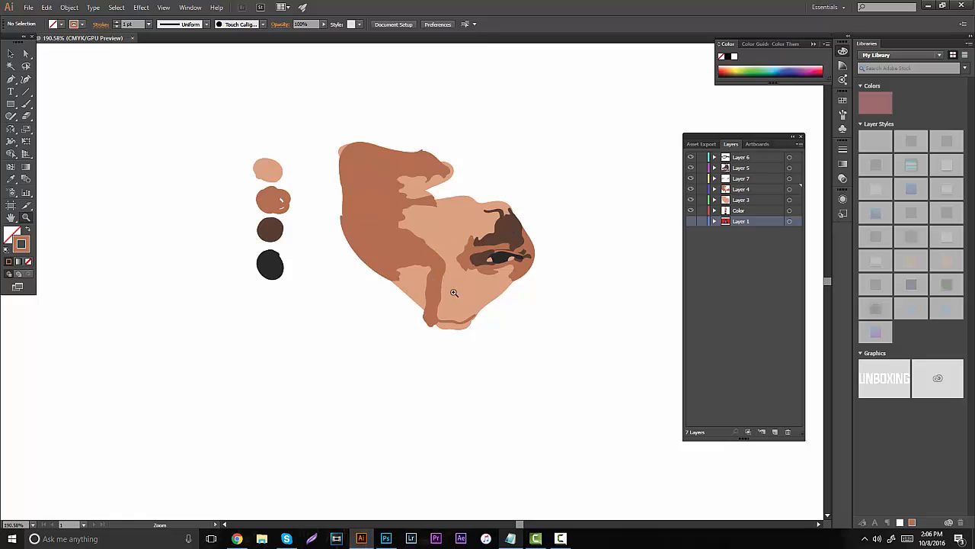
left_click(430, 297, "alt")
mouse_move(460, 271)
left_mouse_down()
mouse_move(492, 265)
mouse_move(431, 274)
mouse_move(464, 276)
mouse_move(461, 241)
left_mouse_up()
scroll(486, 268, "up", 2)
scroll(488, 278, "down", 3)
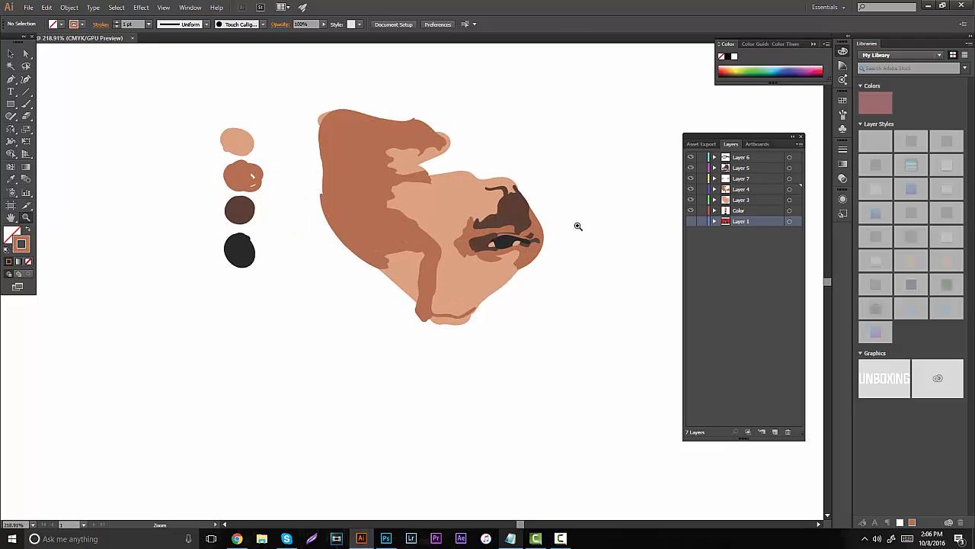
- Show the traced reference on Layer 1, hide Layers 3 through 7 and add a new layer above Layer 6
left_click(691, 221)
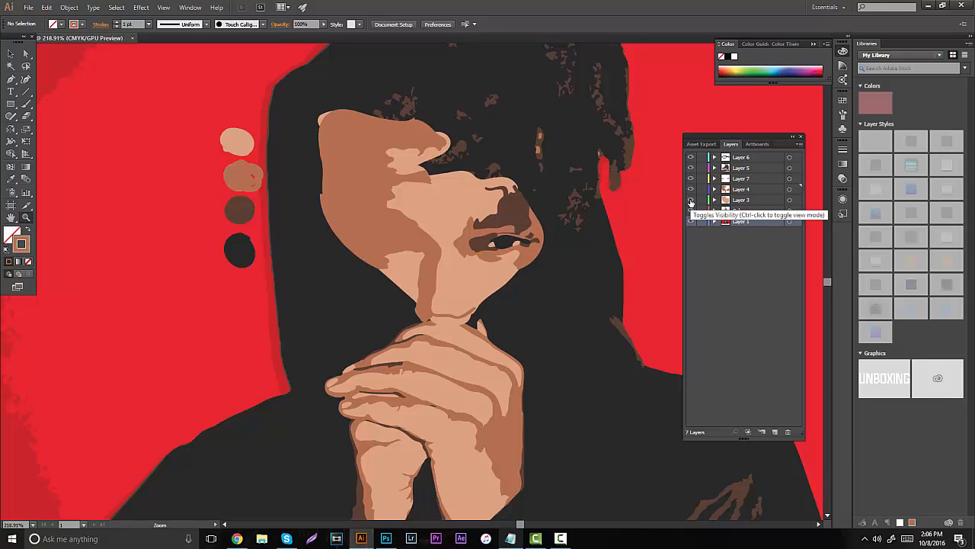
left_click_drag(691, 201, 699, 158)
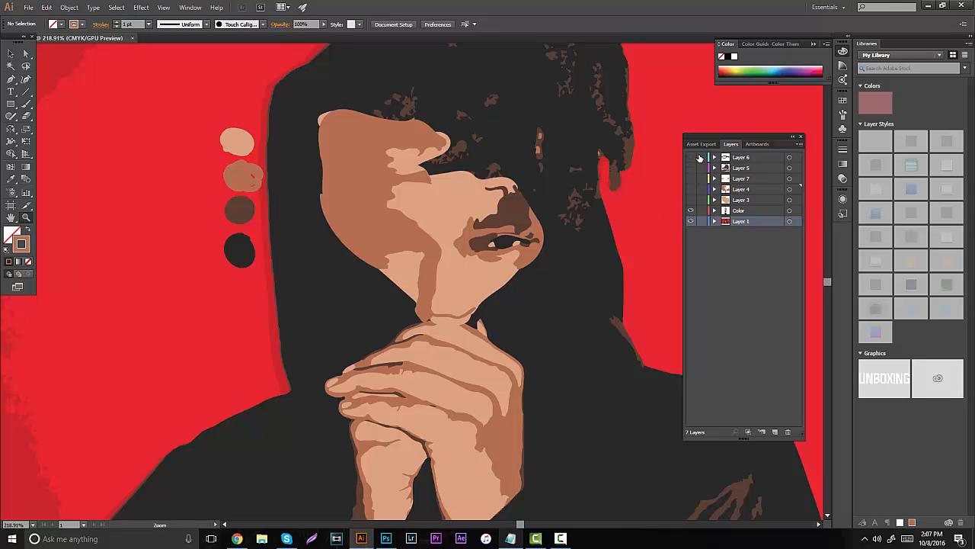
left_click(775, 431)
- Sample the near-black from the hair in the reference with the Eyedropper and return to the Paintbrush
left_click(515, 204)
scroll(445, 196, "up", 2)
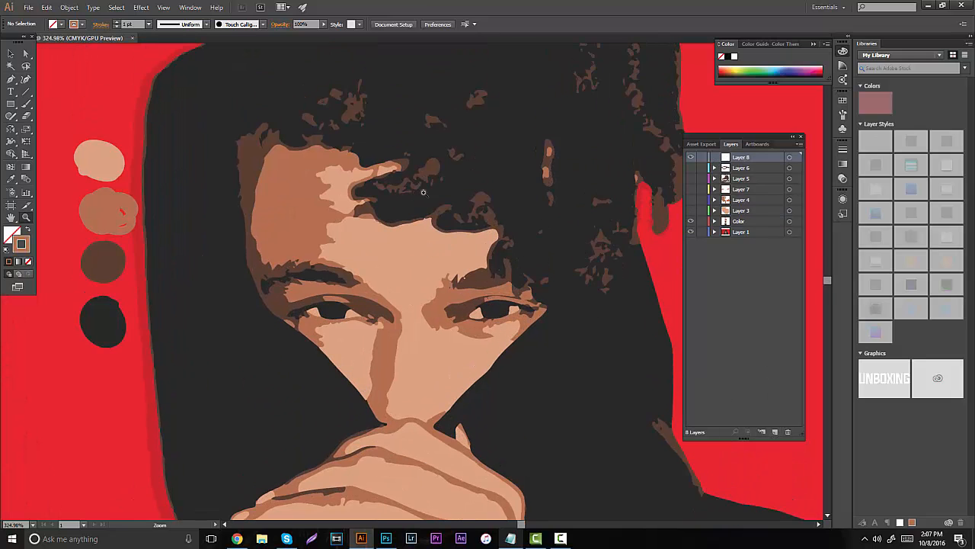
left_click(452, 192)
key("b")
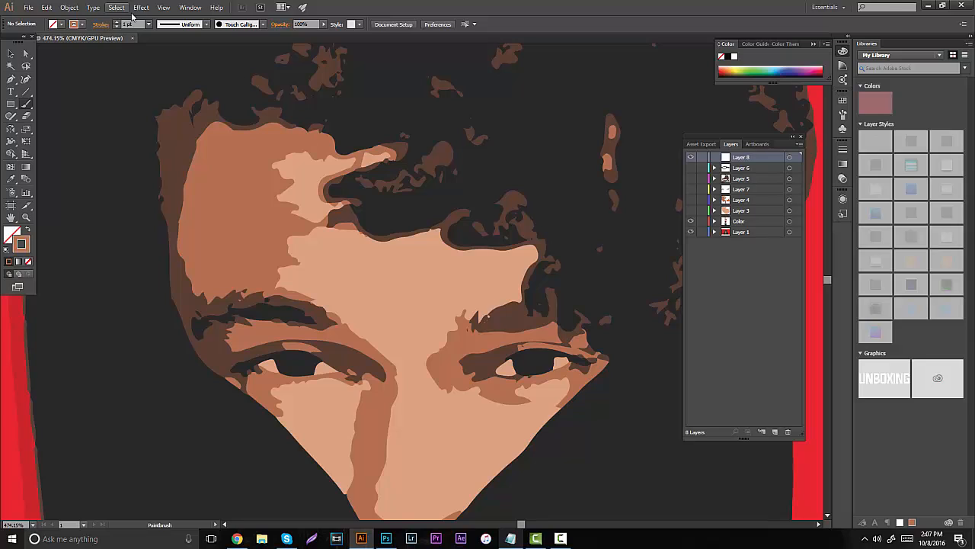
key("i")
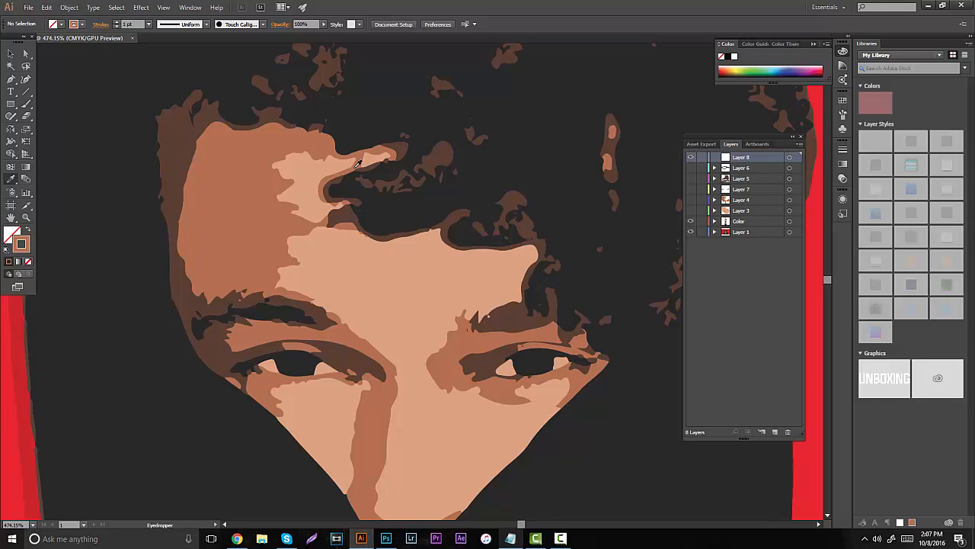
left_click(211, 73)
key("b")
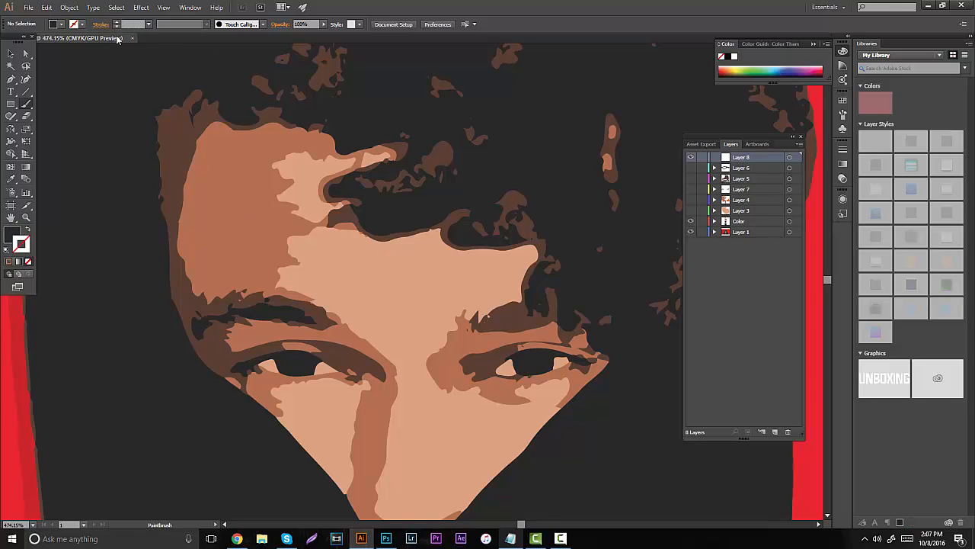
- Set the stroke weight to 0.2 pt for fine outlining around the forehead and hair
left_click(26, 218)
left_click(368, 185)
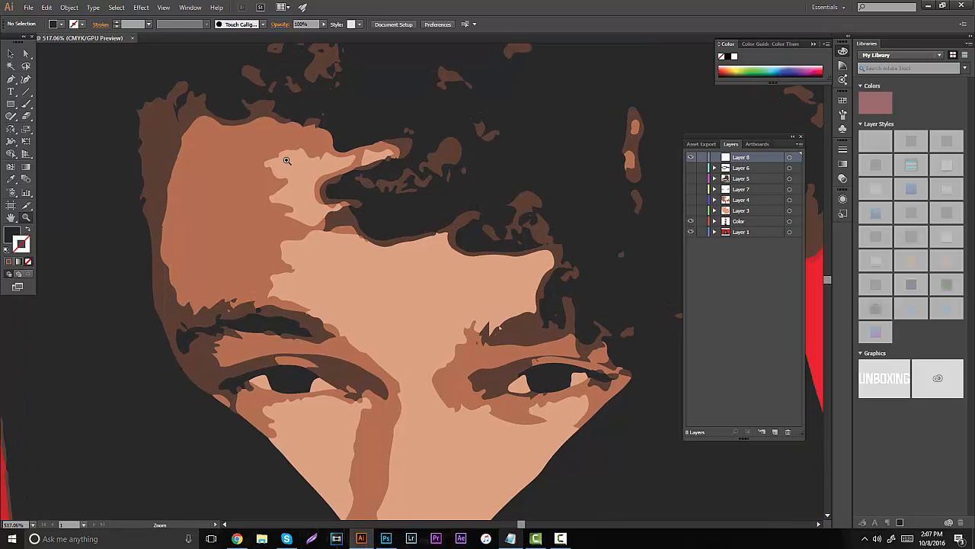
left_click(137, 24)
type(".2")
key("Return")
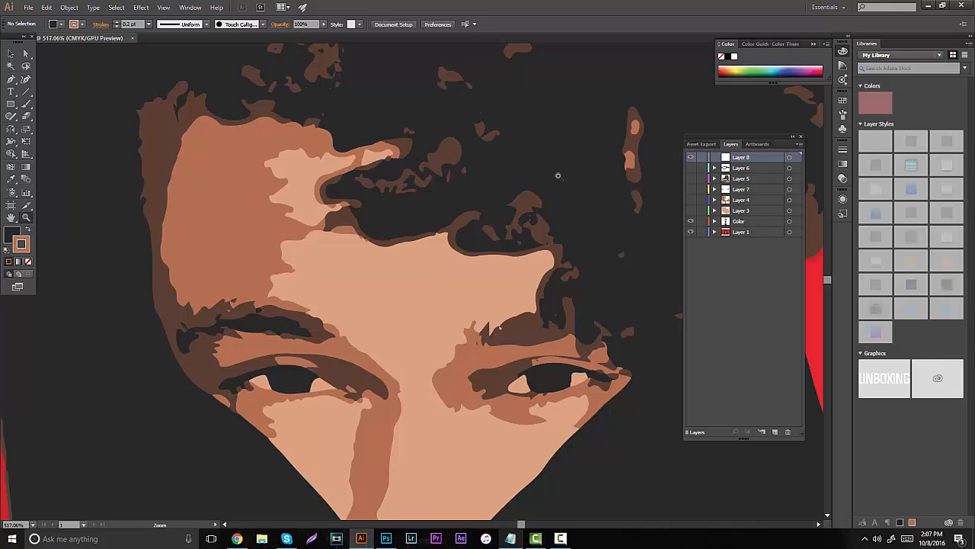
key("b")
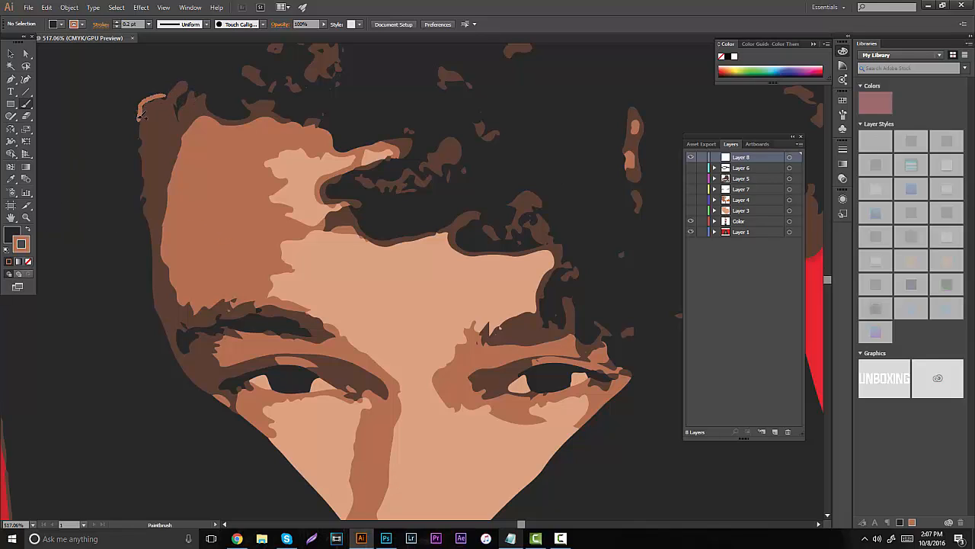
left_click_drag(141, 115, 140, 119)
key("z")
key("ctrl+z")
- Make near-black the stroke colour with no fill and trace the lower edge of the light hair-strand gap on the forehead
left_click(27, 229)
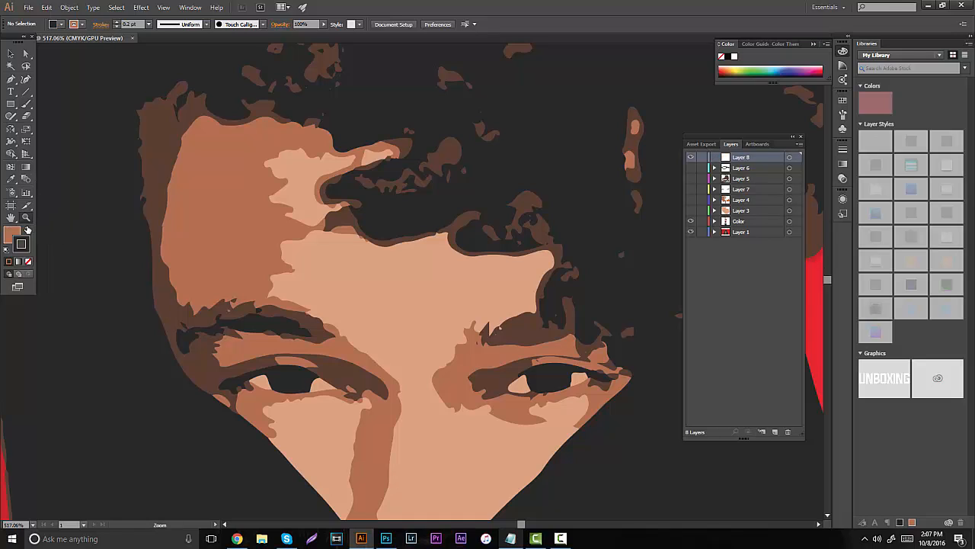
key("slash")
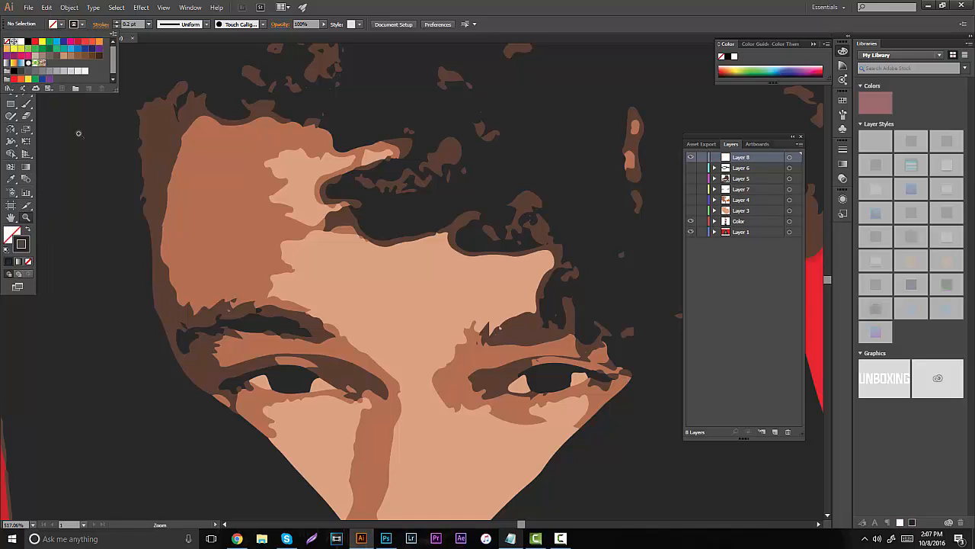
key("b")
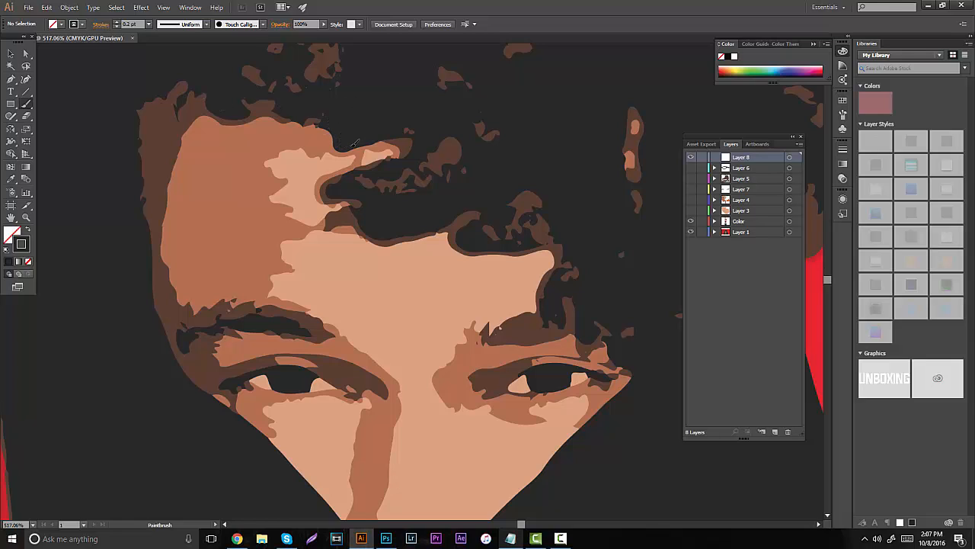
left_click_drag(398, 152, 354, 171)
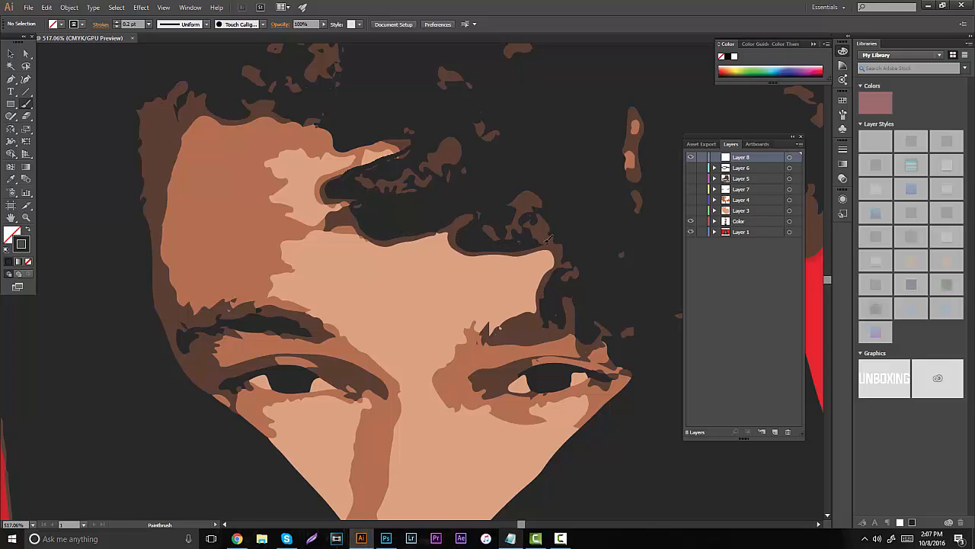
- Trace the rest of the hairline down to the right eye corner and the left temple in near-black, checking the outline without the reference
left_click_drag(547, 238, 566, 265)
left_click_drag(616, 340, 628, 378)
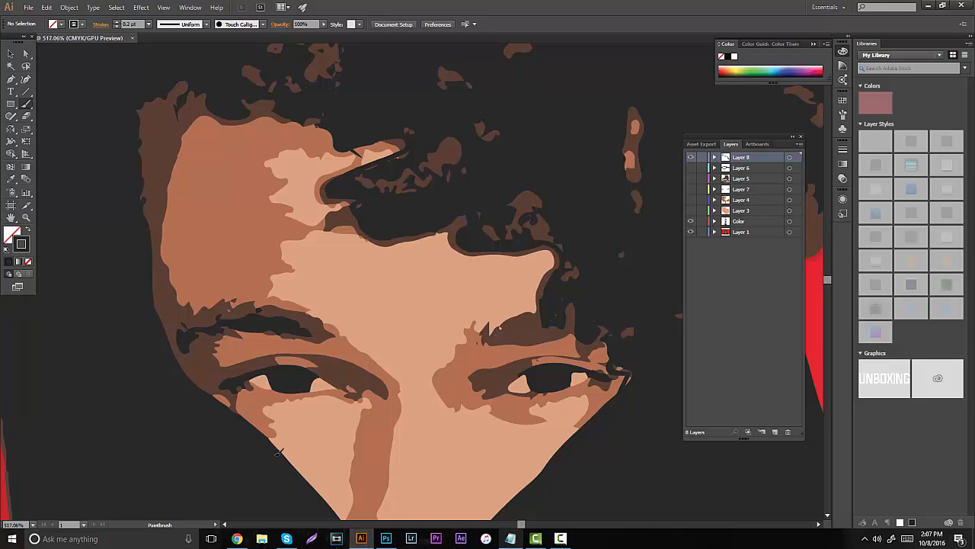
left_click_drag(235, 412, 187, 368)
mouse_move(144, 183)
left_mouse_down()
mouse_move(142, 126)
mouse_move(162, 92)
mouse_move(186, 94)
left_mouse_up()
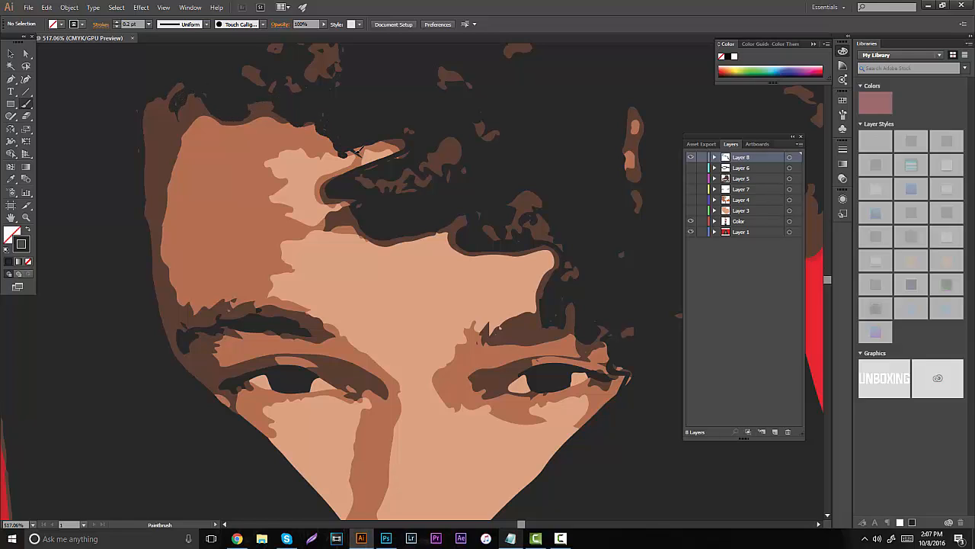
left_click(691, 232, "alt")
left_click(692, 233, "alt")
left_click(692, 232, "alt")
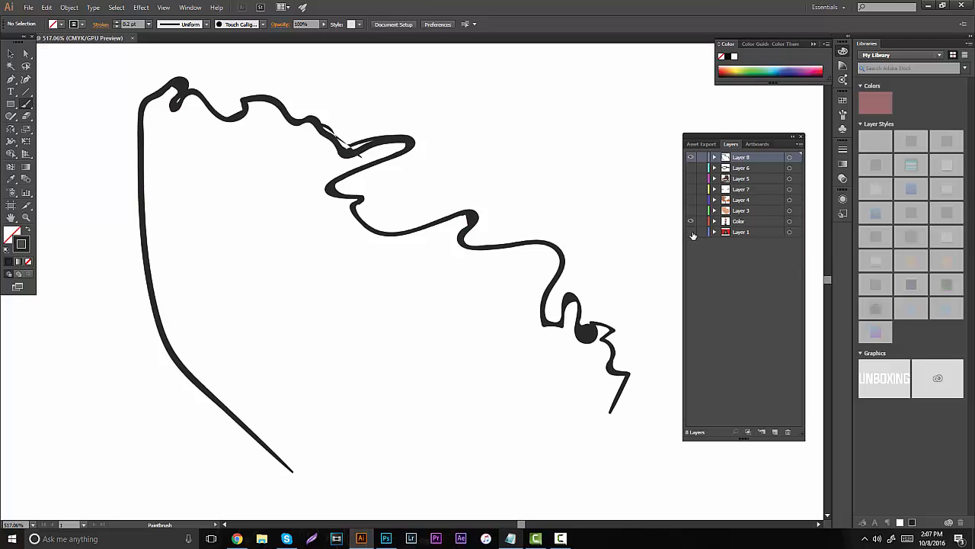
left_click(692, 232, "alt")
- Trace both lower face edges in near-black down to the hands, then hide the Layer 1 reference
left_click_drag(471, 73, 465, 78)
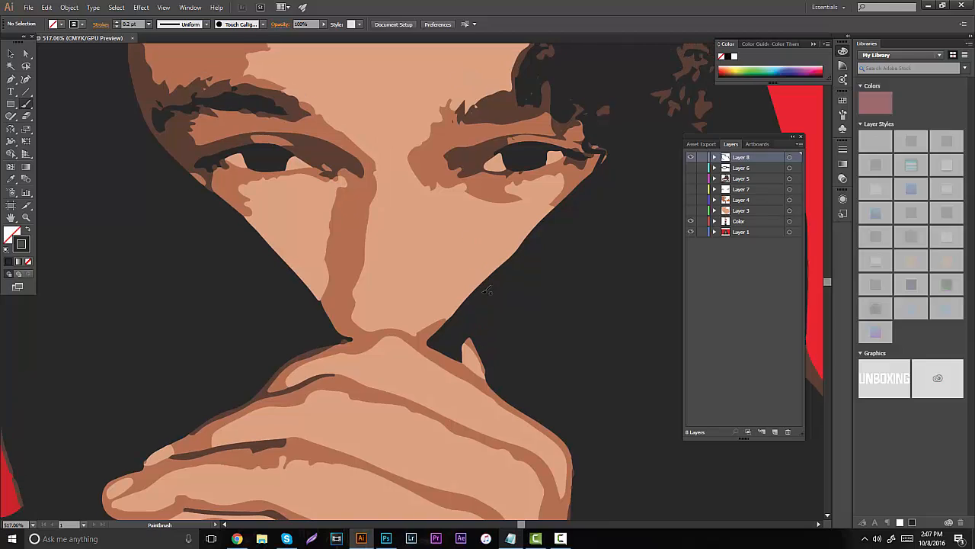
mouse_move(463, 359)
left_mouse_down()
mouse_move(440, 343)
mouse_move(458, 310)
mouse_move(555, 216)
left_mouse_up()
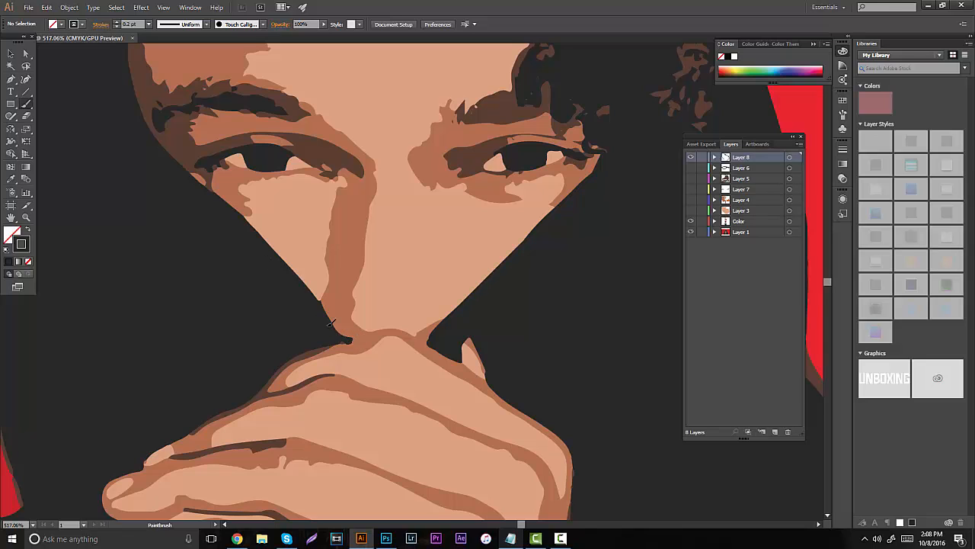
mouse_move(304, 280)
left_mouse_down()
mouse_move(248, 221)
mouse_move(202, 192)
left_mouse_up()
left_click(691, 232)
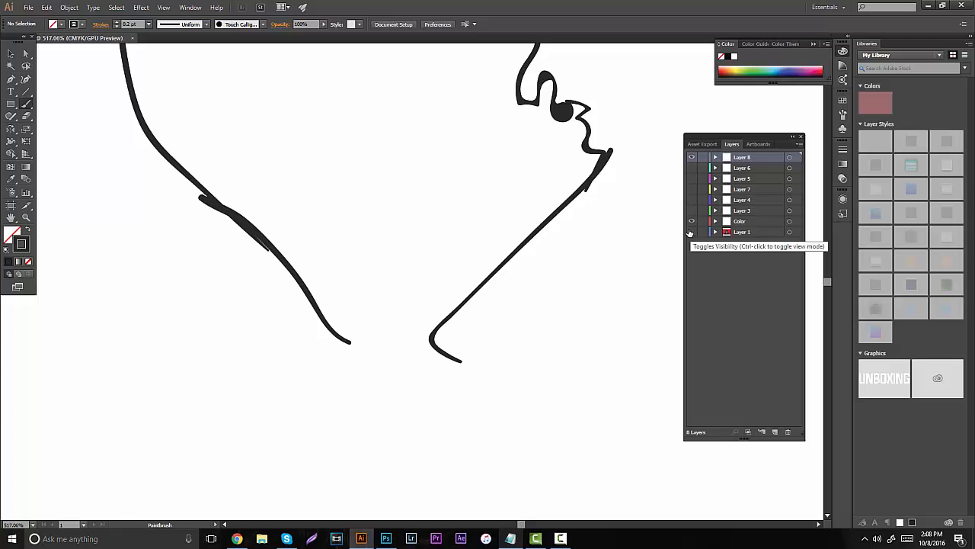
left_click(691, 232)
left_click(691, 231)
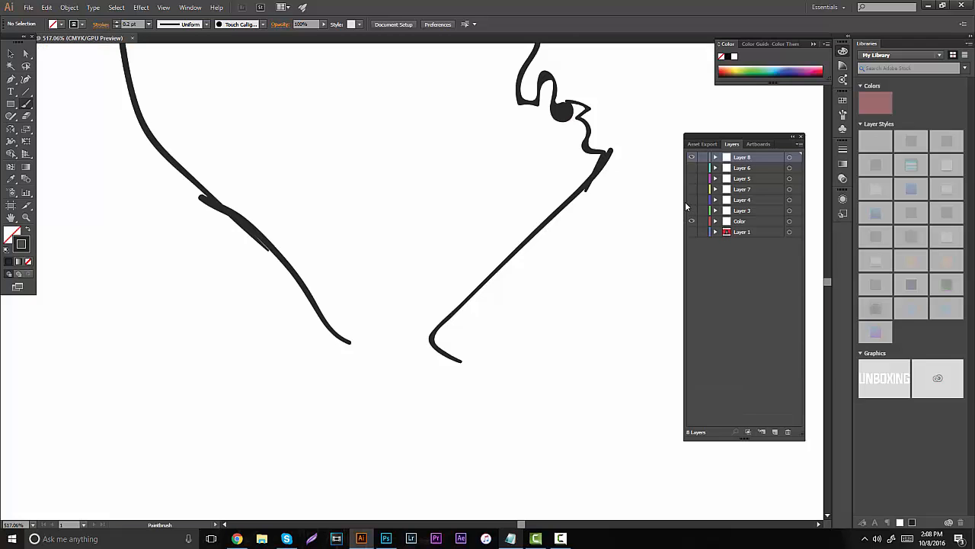
- Show Layers 3 through 7 and the Layer 1 reference to compare the face outline with the painted colours
left_click(27, 218)
mouse_move(415, 230)
left_mouse_down()
mouse_move(322, 229)
mouse_move(394, 205)
left_mouse_up()
left_click_drag(692, 212, 692, 169)
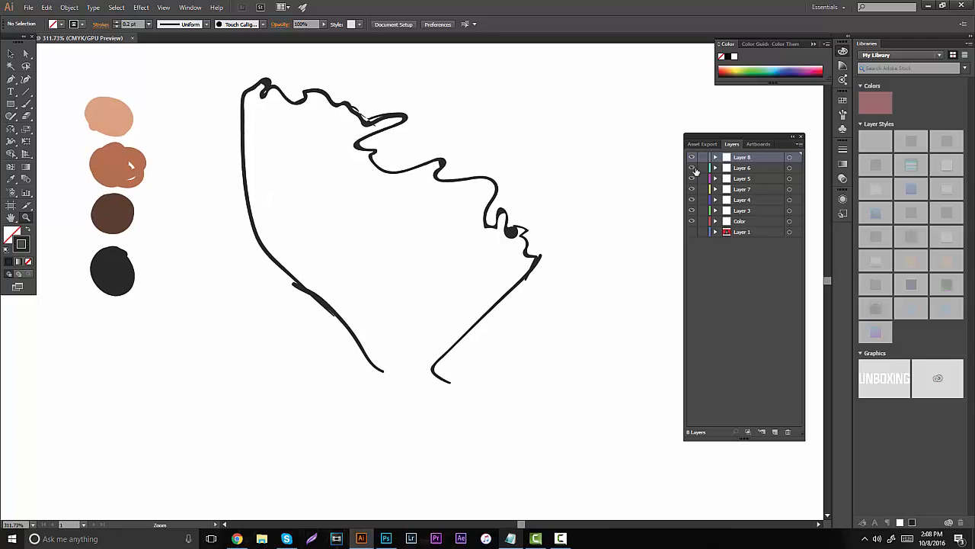
scroll(397, 223, "down", 5)
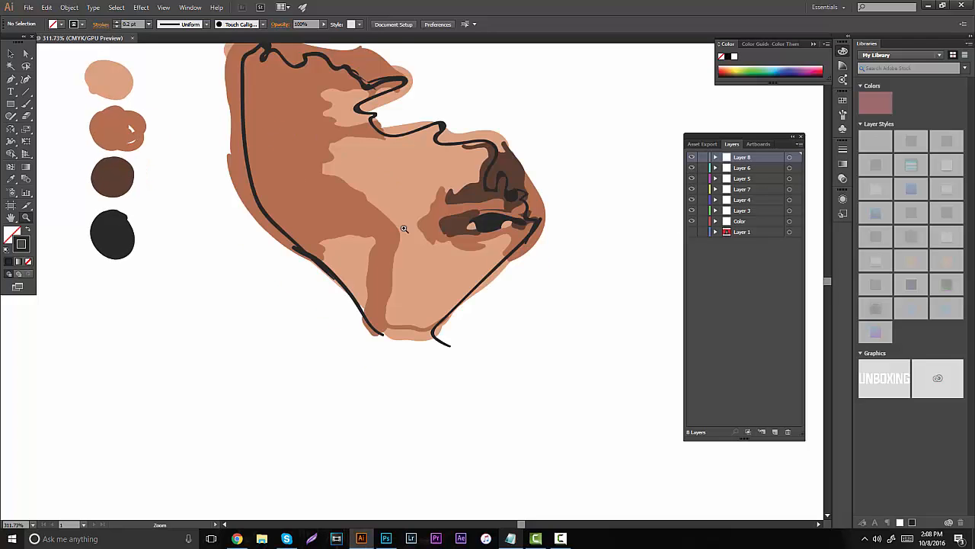
left_click_drag(448, 238, 379, 247)
scroll(412, 209, "up", 4)
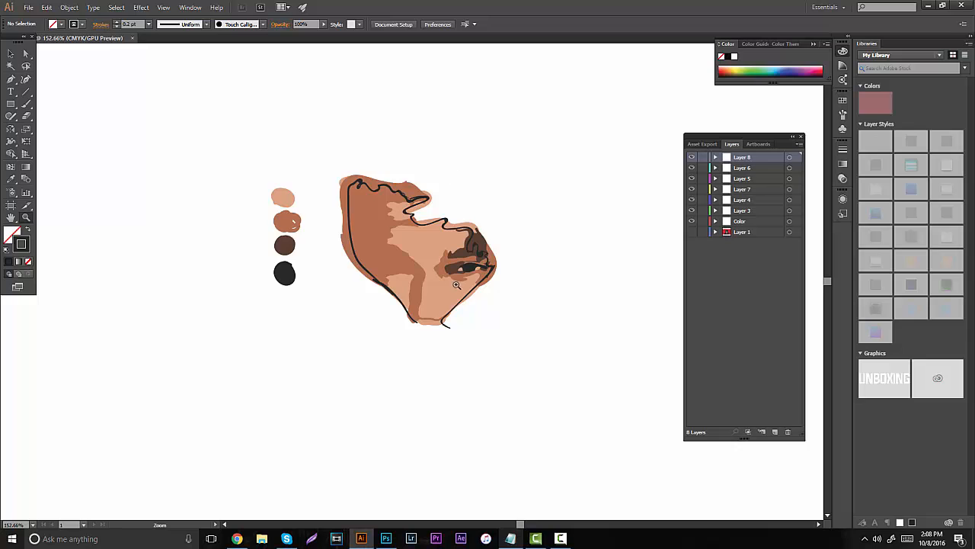
left_click_drag(458, 285, 510, 317)
left_click(692, 231)
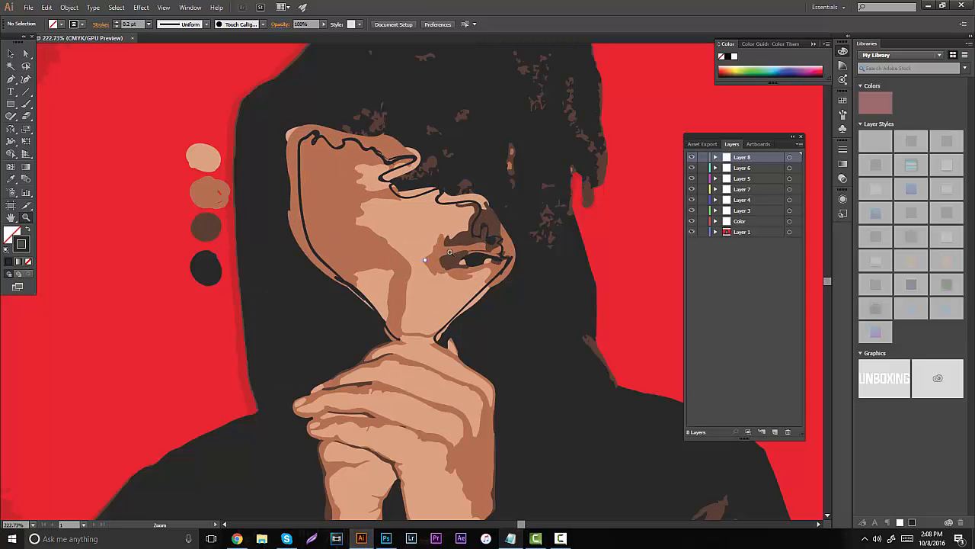
left_click_drag(425, 260, 523, 330)
left_click_drag(466, 310, 479, 306)
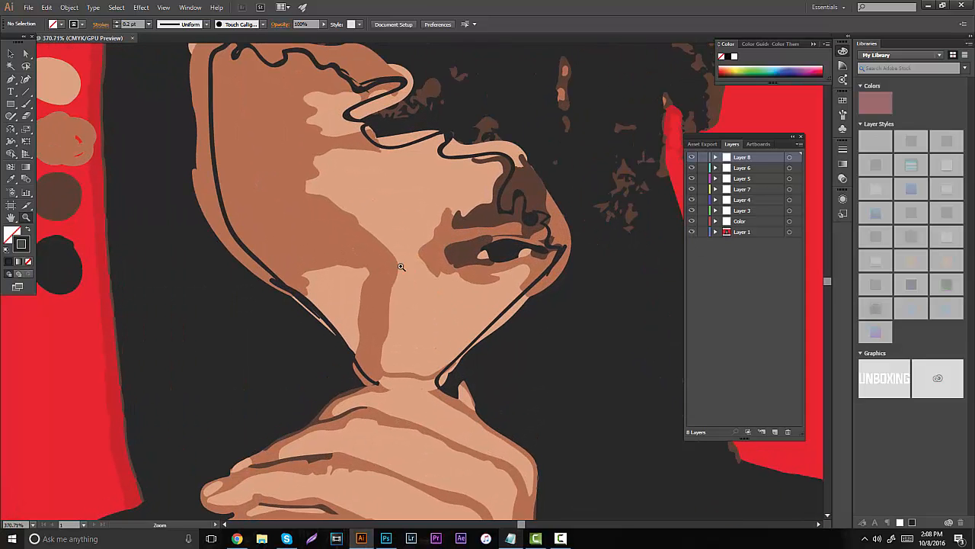
- Toggle Layers 6 and 5 to check their contents, leaving Layer 6 shown and hiding Layers 5, 7, 4 and 3
left_click(692, 168)
left_click(742, 179)
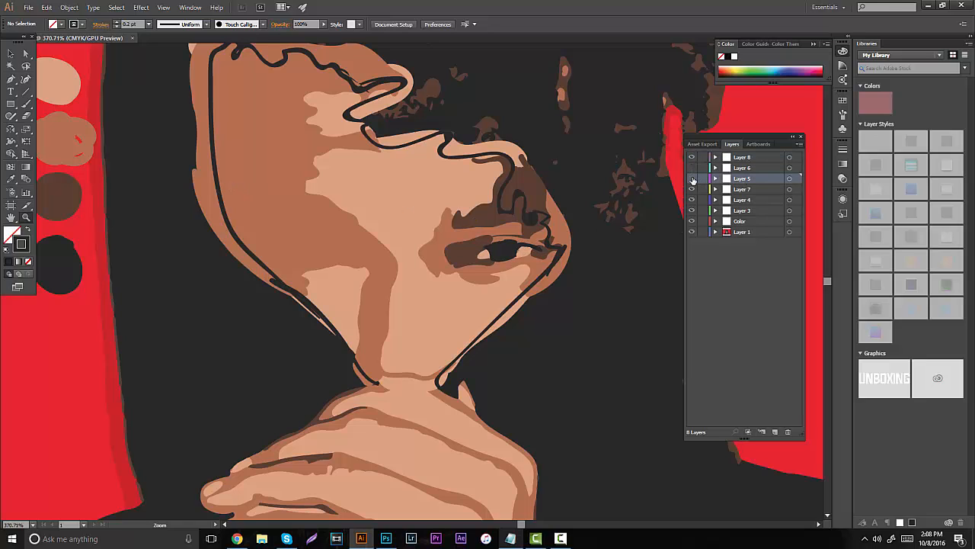
left_click(692, 178)
left_click(692, 178)
left_click(692, 178)
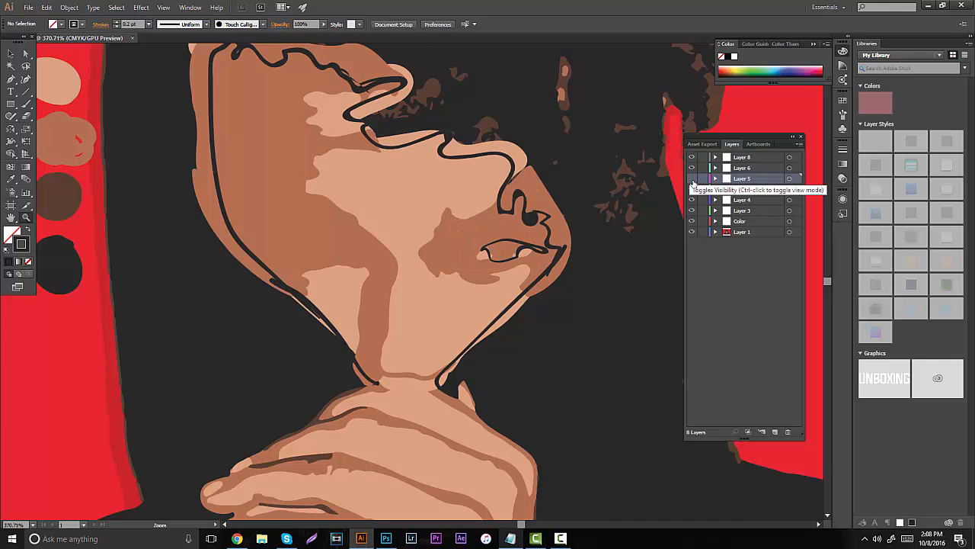
left_click(692, 211)
left_click(692, 210)
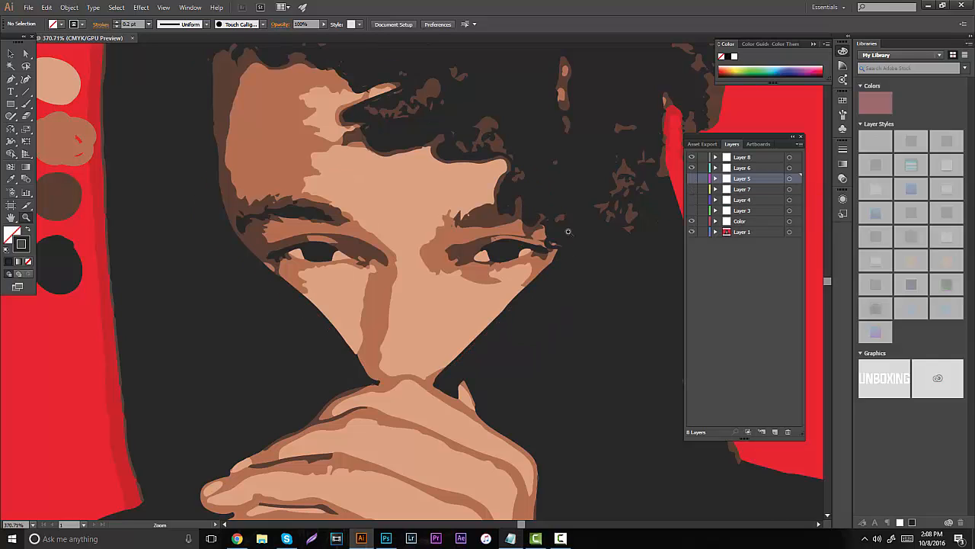
- Make Layer 6 active and outline the near-black iris and upper lash area of the left-hand eye with the Paintbrush
left_click_drag(291, 252, 309, 230)
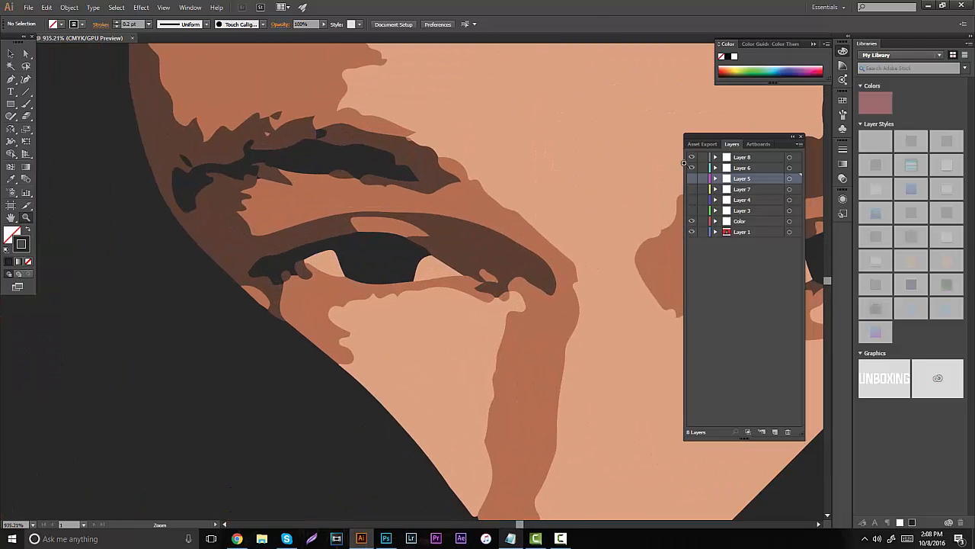
left_click(739, 168)
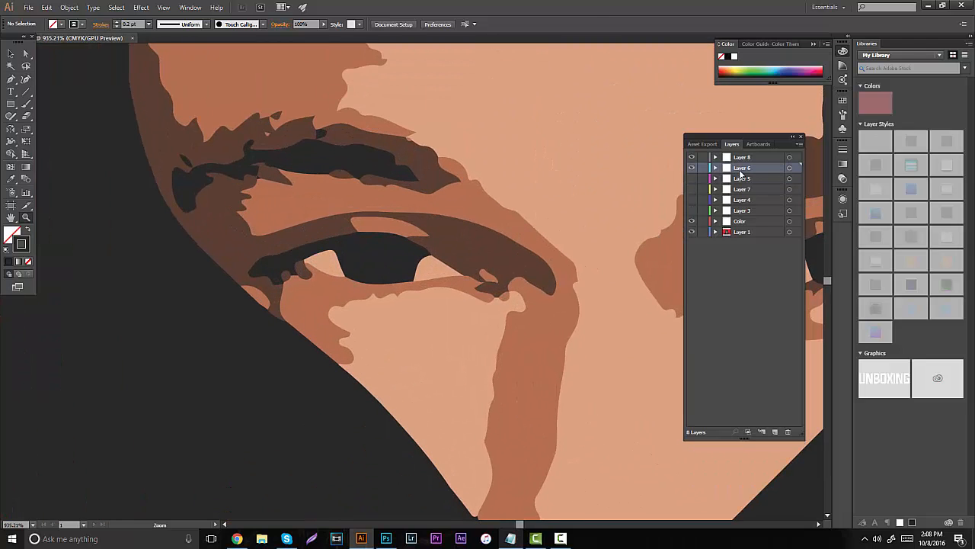
left_click_drag(362, 221, 389, 217)
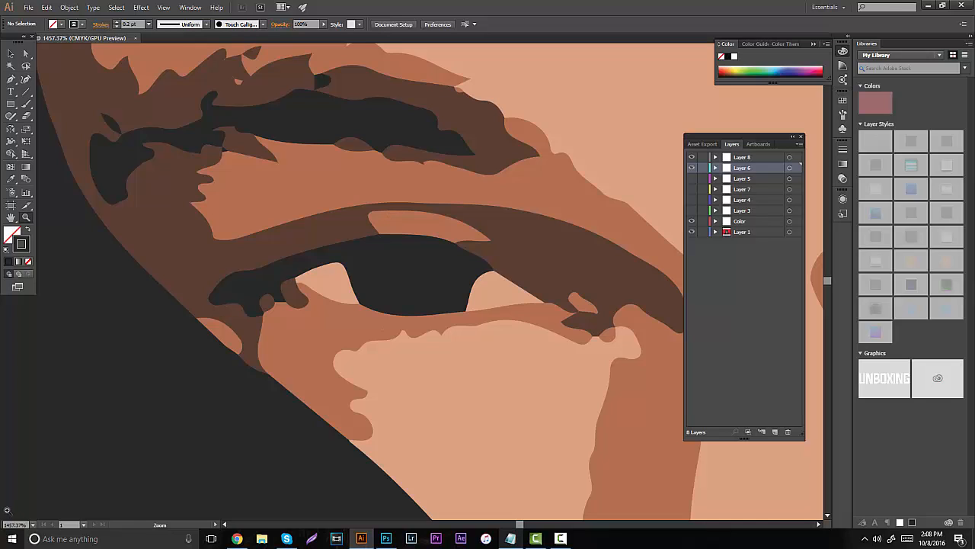
key("b")
mouse_move(470, 310)
left_mouse_down()
mouse_move(471, 283)
mouse_move(490, 268)
left_mouse_up()
mouse_move(448, 241)
left_mouse_down()
mouse_move(390, 241)
mouse_move(286, 269)
left_mouse_up()
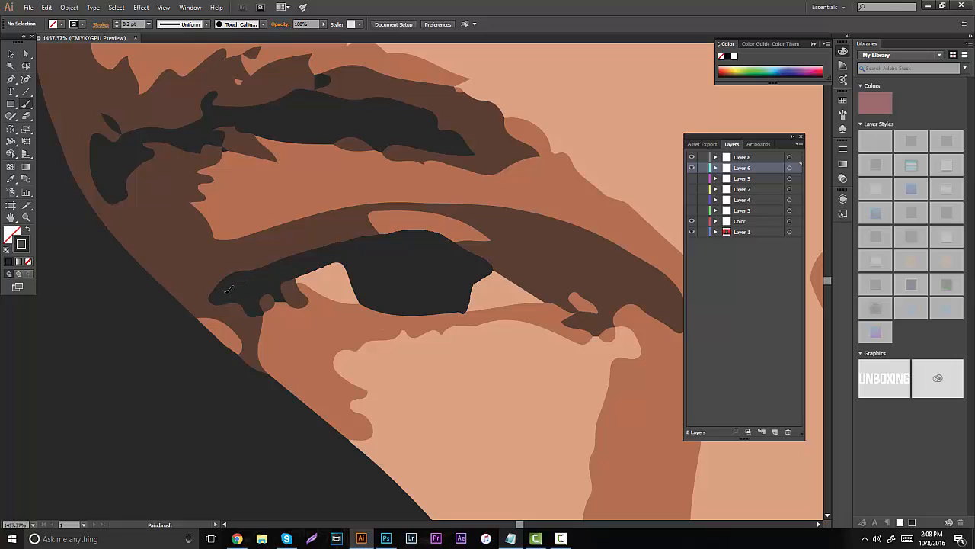
left_click_drag(228, 291, 228, 298)
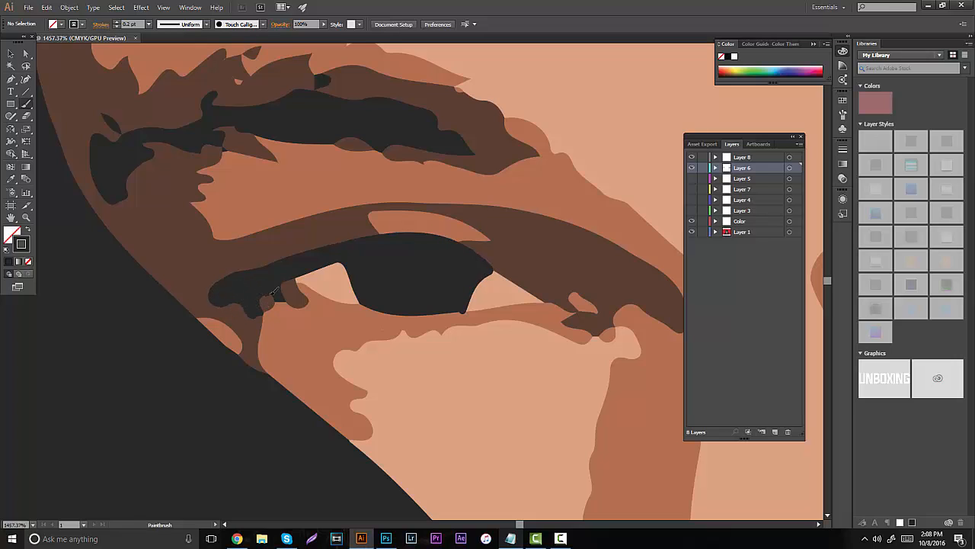
mouse_move(282, 283)
left_mouse_down()
mouse_move(340, 261)
mouse_move(371, 297)
mouse_move(403, 304)
mouse_move(393, 281)
mouse_move(424, 279)
left_mouse_up()
- Hide the Layer 1 reference and fill the gaps inside the left-hand eye shape with near-black strokes
left_click(692, 232)
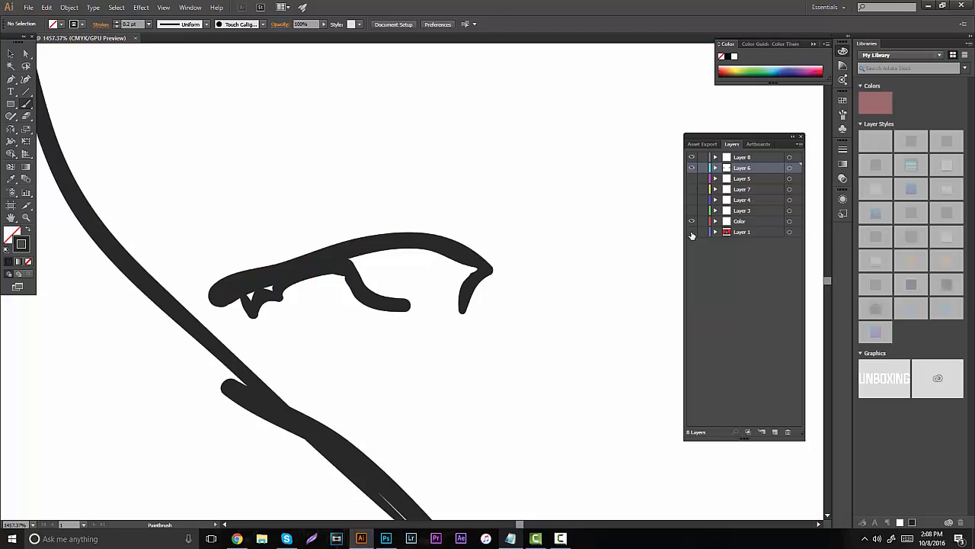
left_click(692, 231)
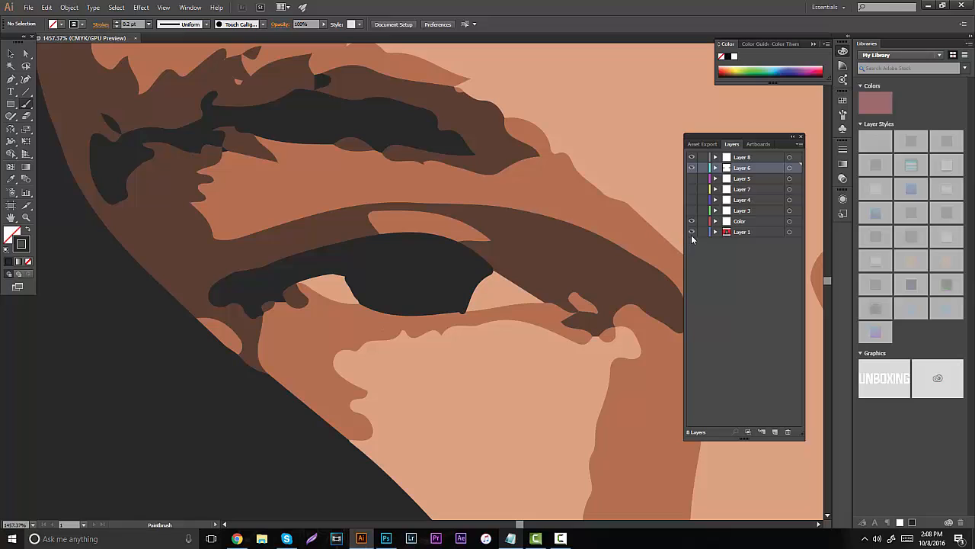
left_click(692, 232)
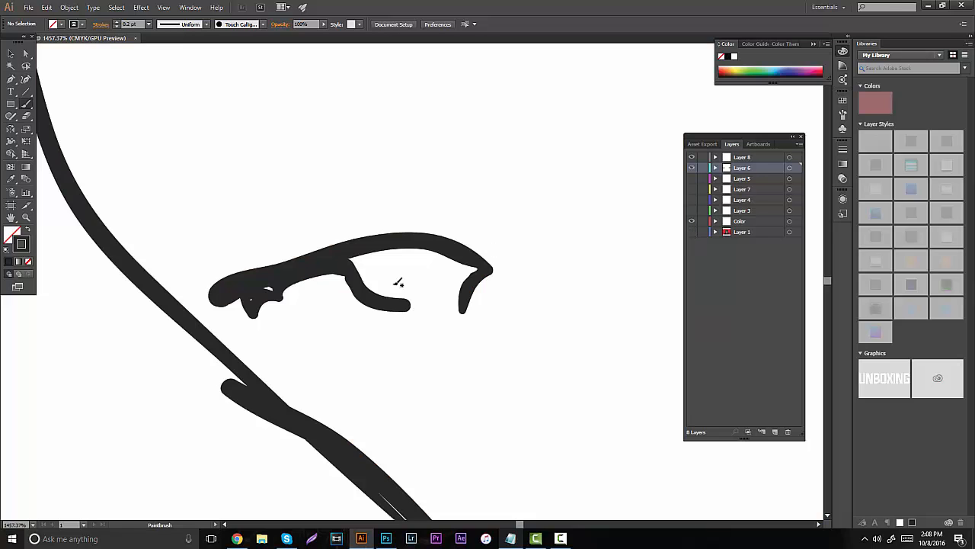
mouse_move(370, 267)
left_mouse_down()
mouse_move(410, 301)
mouse_move(457, 303)
mouse_move(461, 258)
mouse_move(399, 244)
mouse_move(361, 258)
mouse_move(392, 282)
mouse_move(383, 275)
mouse_move(455, 286)
mouse_move(440, 268)
left_mouse_up()
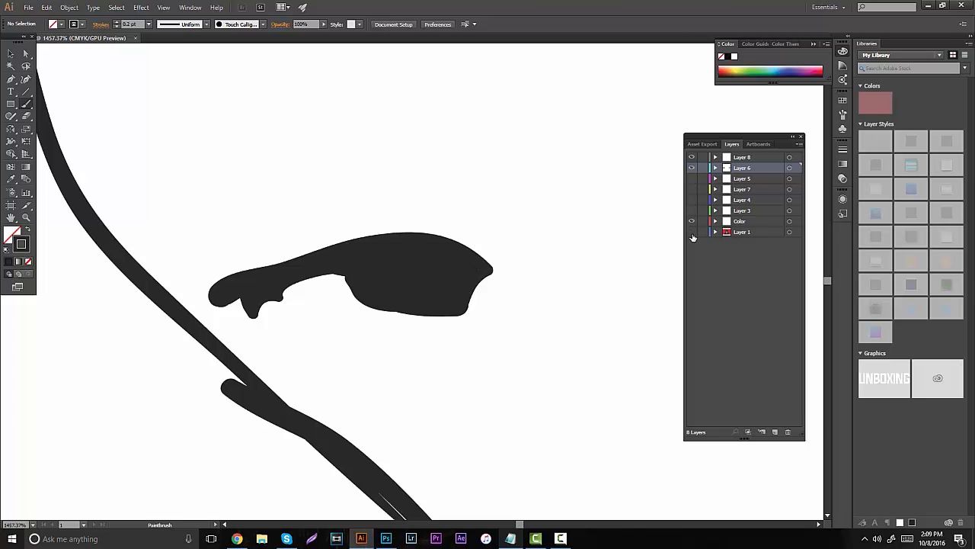
- Show the Layer 1 reference and outline the dark areas and small flecks of the left-hand eyebrow in near-black
left_click(692, 232)
left_click_drag(374, 254, 459, 342)
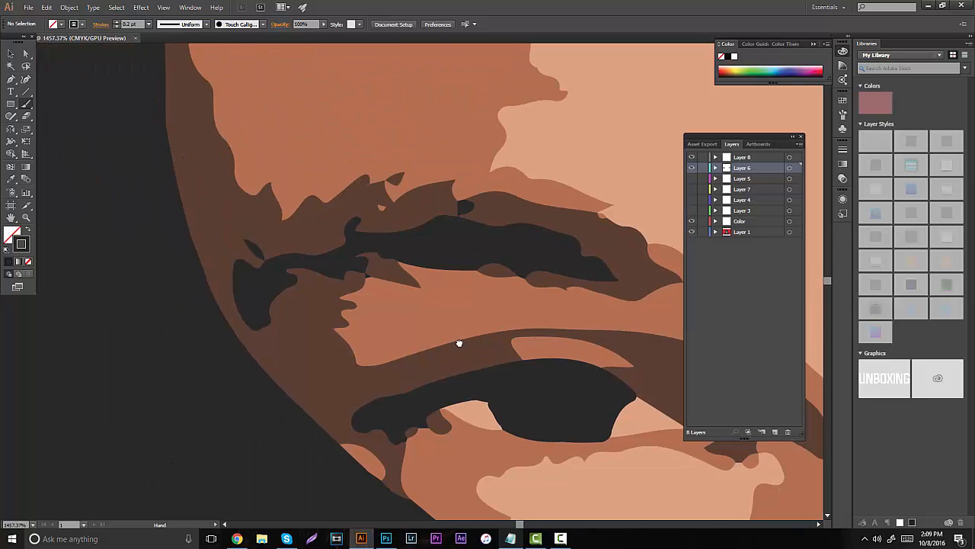
left_click_drag(252, 241, 271, 259)
left_click_drag(463, 196, 479, 194)
mouse_move(360, 230)
left_mouse_down()
mouse_move(467, 221)
mouse_move(528, 230)
mouse_move(573, 244)
mouse_move(593, 269)
left_mouse_up()
mouse_move(529, 264)
left_mouse_down()
mouse_move(500, 255)
mouse_move(439, 265)
mouse_move(397, 244)
left_mouse_up()
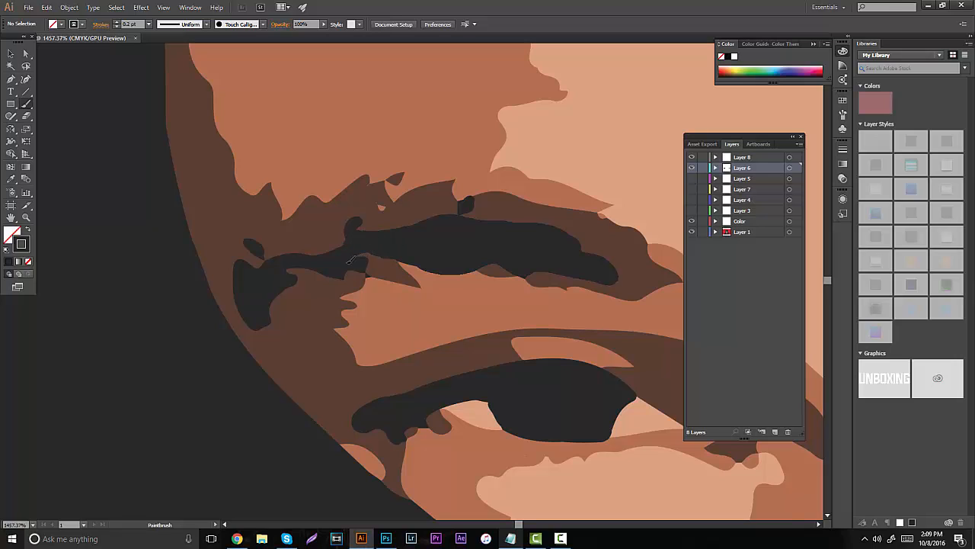
mouse_move(322, 262)
left_mouse_down()
mouse_move(273, 261)
mouse_move(233, 279)
mouse_move(252, 317)
mouse_move(282, 290)
mouse_move(265, 272)
mouse_move(261, 292)
left_mouse_up()
- Hide the Layer 1 reference and fill the inside of the left-hand eyebrow with near-black strokes
left_click(691, 232)
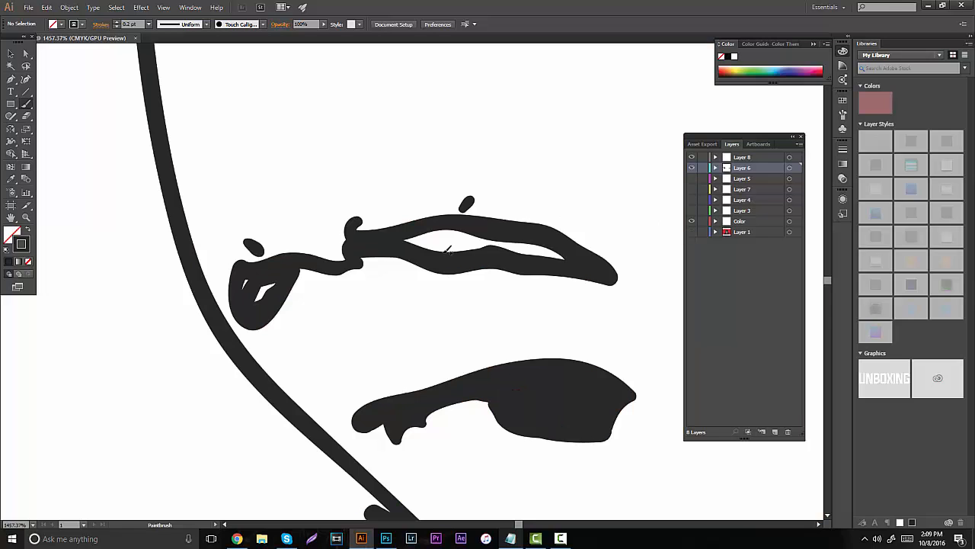
mouse_move(431, 247)
left_mouse_down()
mouse_move(468, 246)
mouse_move(428, 230)
mouse_move(496, 238)
mouse_move(464, 238)
mouse_move(548, 252)
left_mouse_up()
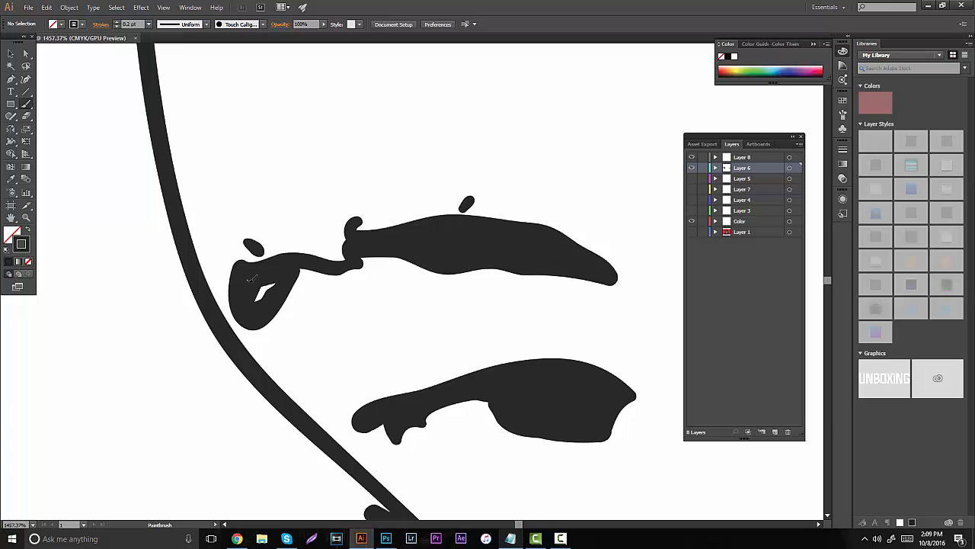
left_click_drag(250, 279, 274, 284)
left_click_drag(298, 257, 365, 256)
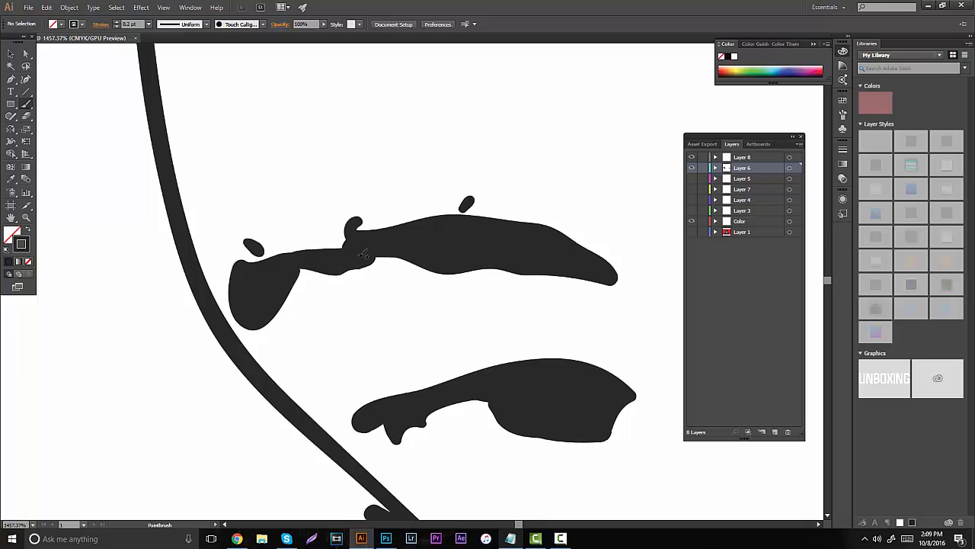
mouse_move(276, 267)
left_mouse_down()
mouse_move(396, 243)
mouse_move(256, 268)
mouse_move(337, 274)
mouse_move(256, 280)
left_mouse_up()
- Show Layers 3, 4, 5 and 7 again and examine the whole face with the new eye and eyebrow shapes
left_click(26, 218)
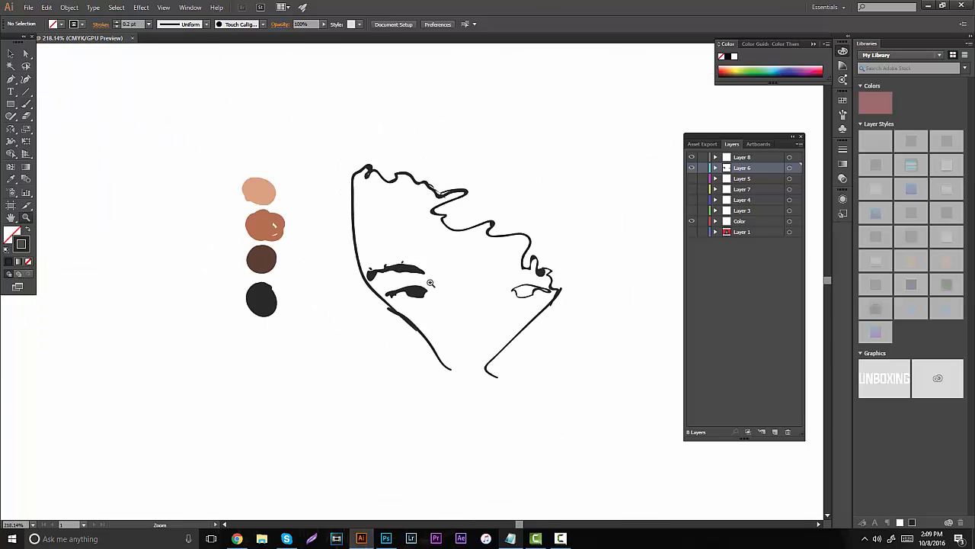
left_click_drag(503, 279, 694, 177)
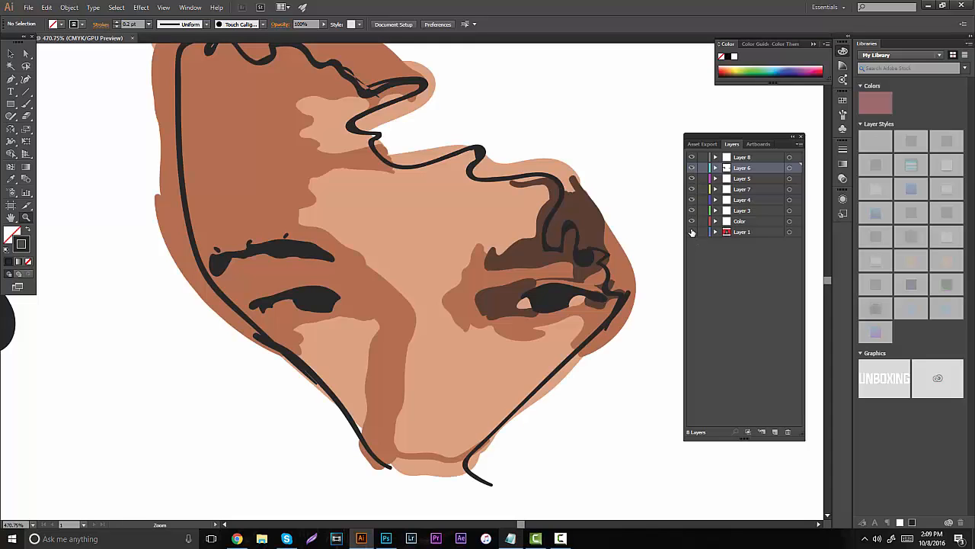
left_click_drag(359, 277, 260, 269)
key("ctrl+0")
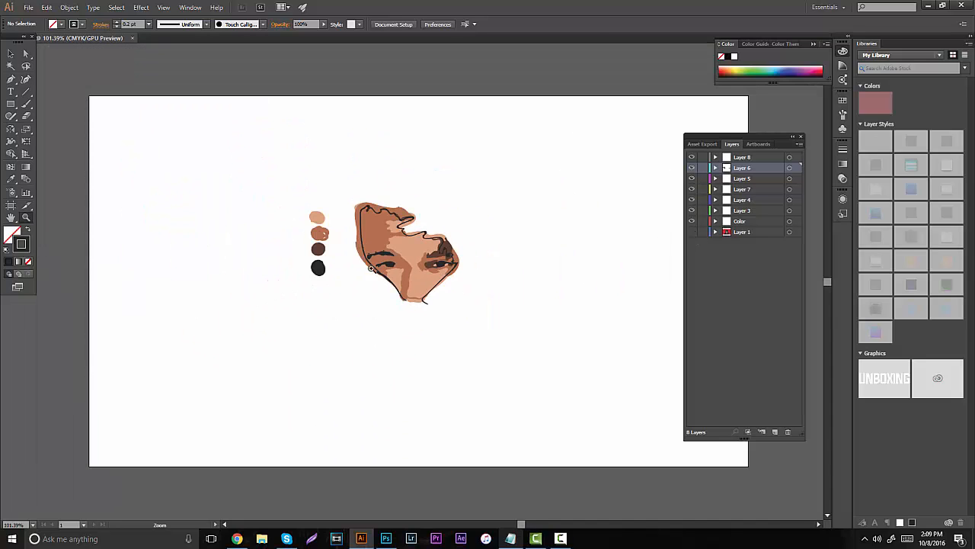
left_click_drag(442, 251, 460, 248)
left_click_drag(371, 259, 456, 260)
scroll(408, 287, "down", 1)
left_click_drag(369, 237, 446, 214)
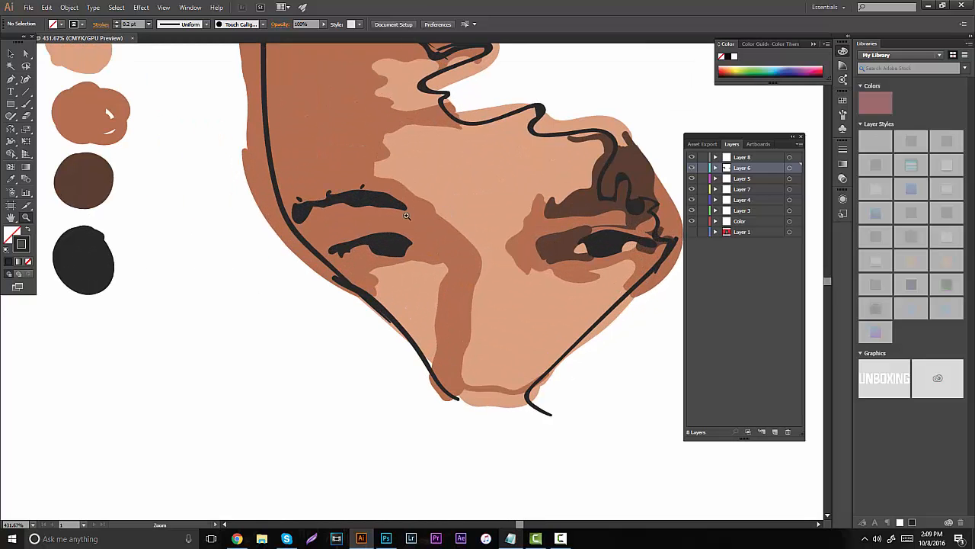
- Hide Layers 3 and 4 and show the Layer 1 reference around the left-hand eye
left_click_drag(396, 248, 565, 202)
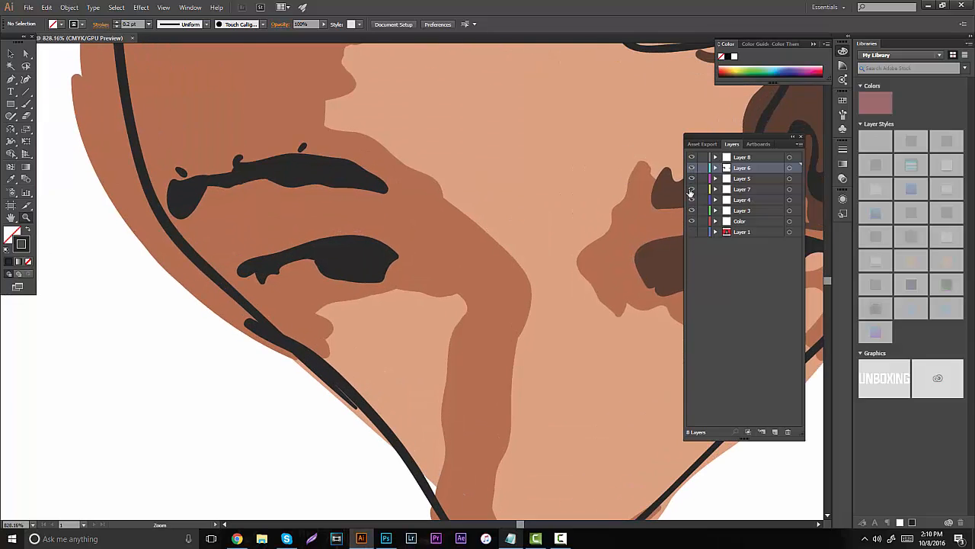
left_click(691, 201)
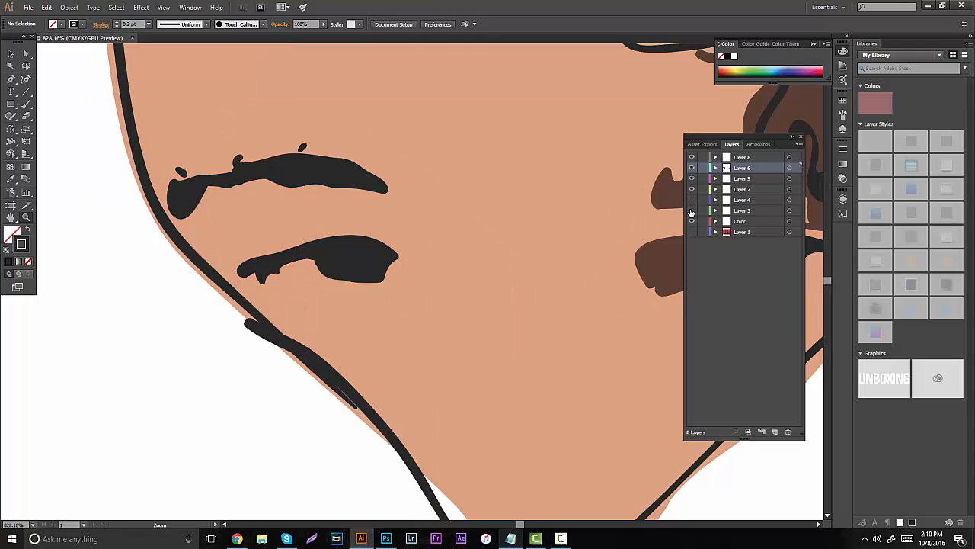
left_click(692, 212)
left_click(691, 232)
left_click(331, 242)
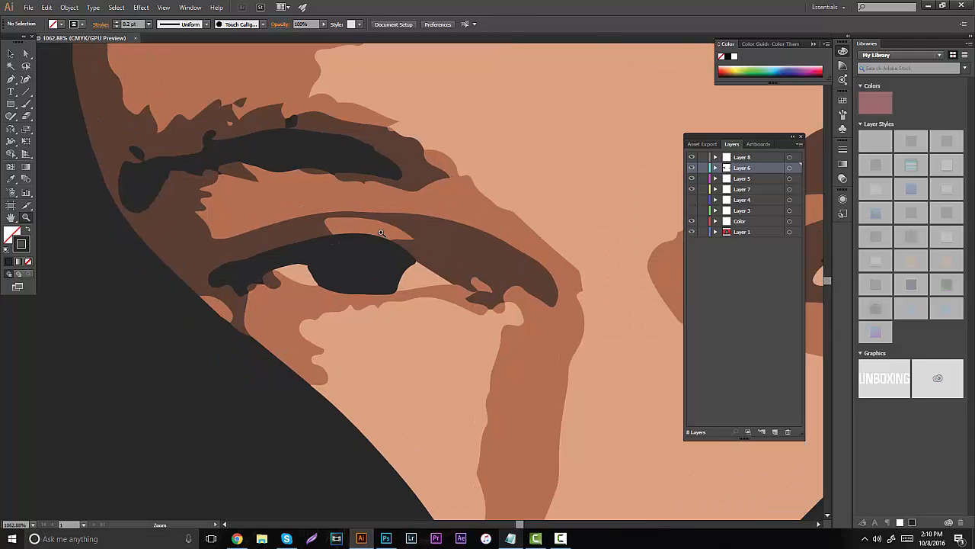
- Try to sample the reference's dark brown for the Paintbrush with a 0.2 pt stroke
key("i")
left_click(416, 244)
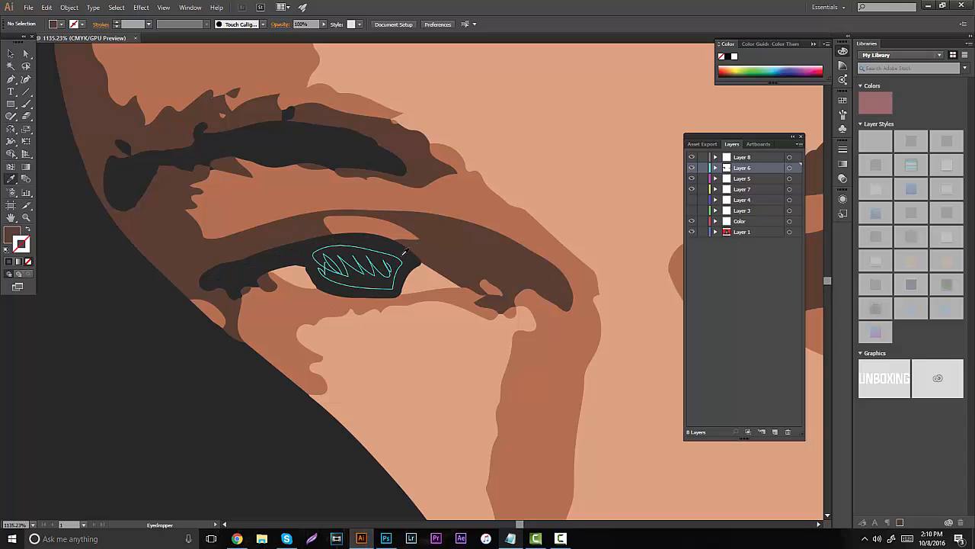
key("b")
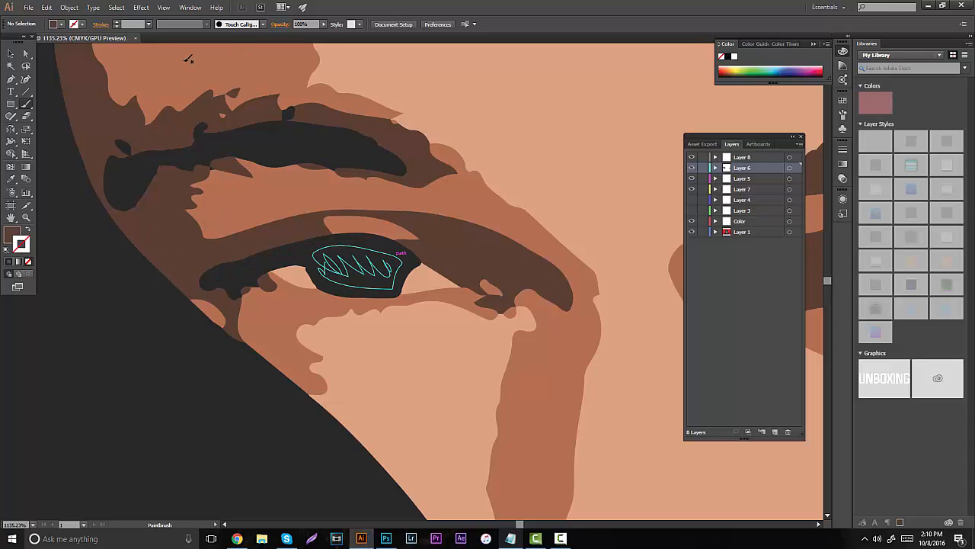
left_click(135, 25)
type(".2")
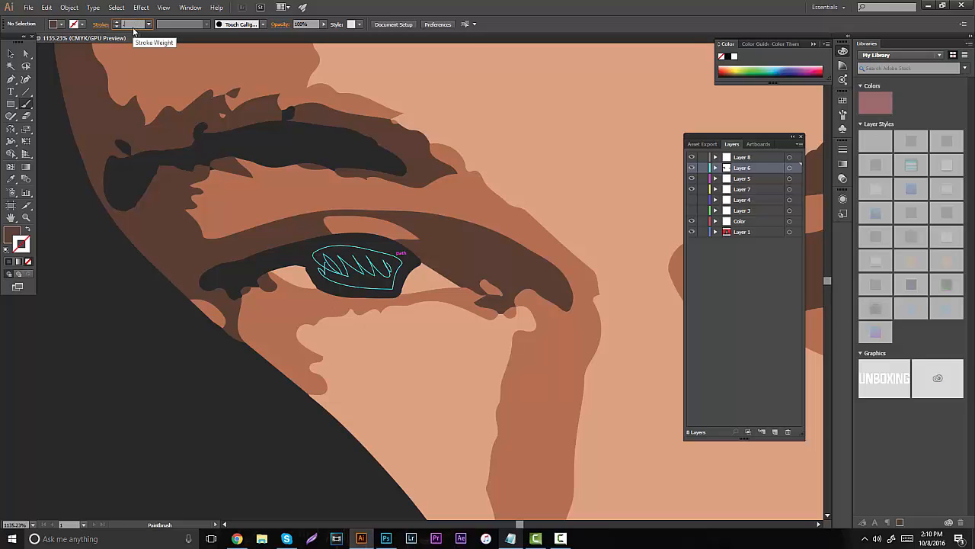
key("Return")
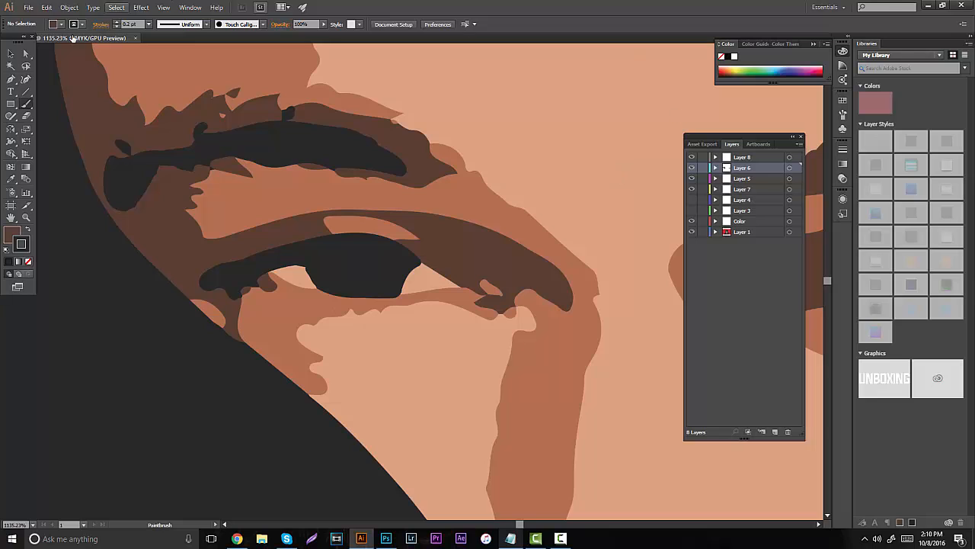
left_click(10, 55)
left_click(99, 103)
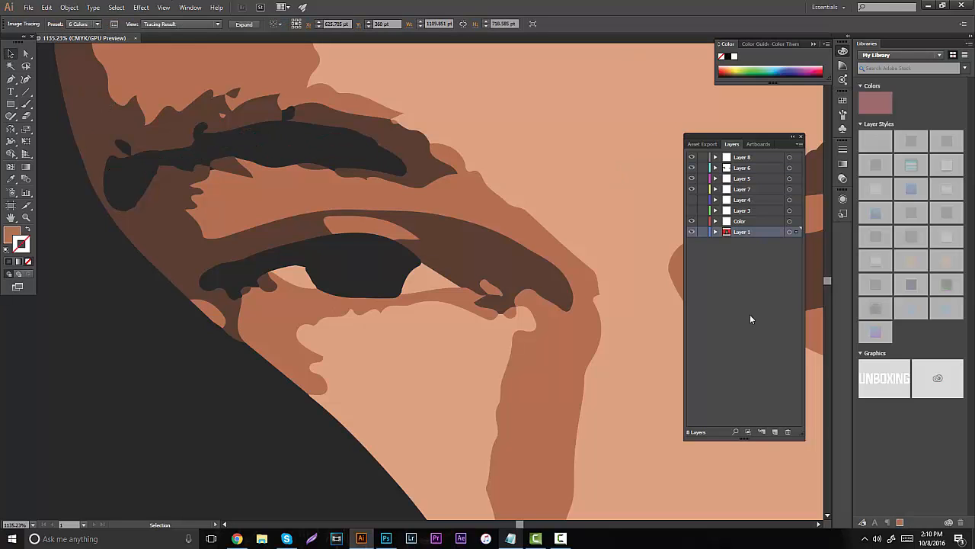
- Reuse the dark brown 0.2 pt stroke from Layer 5's existing eye shading and outline the left-hand eyelid and eyebrow shading
left_click(823, 259)
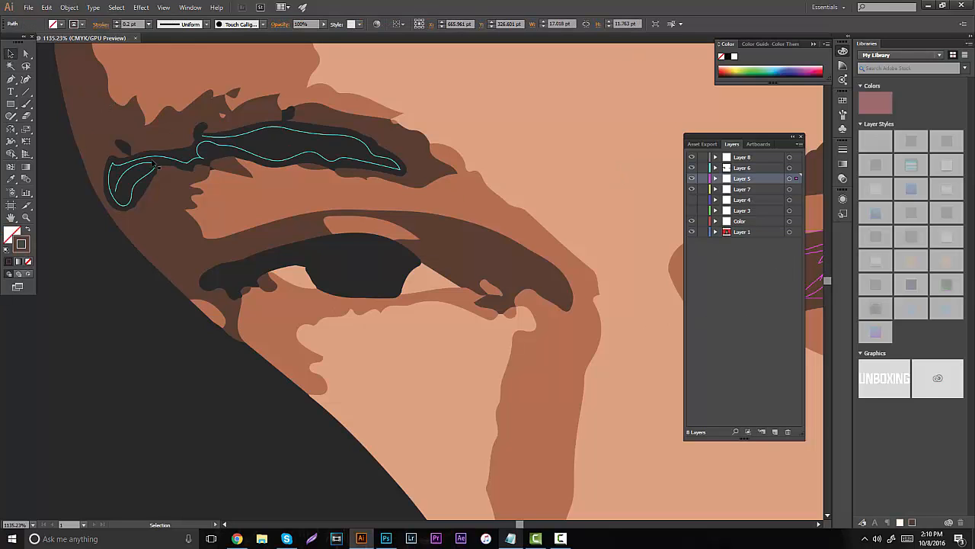
key("b")
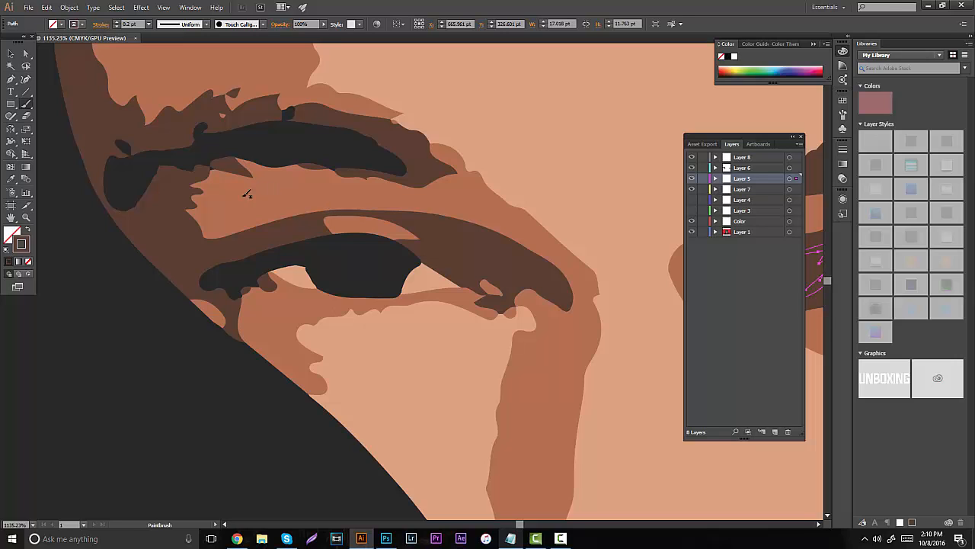
mouse_move(404, 239)
left_mouse_down()
mouse_move(400, 220)
mouse_move(364, 215)
mouse_move(328, 220)
mouse_move(333, 232)
left_mouse_up()
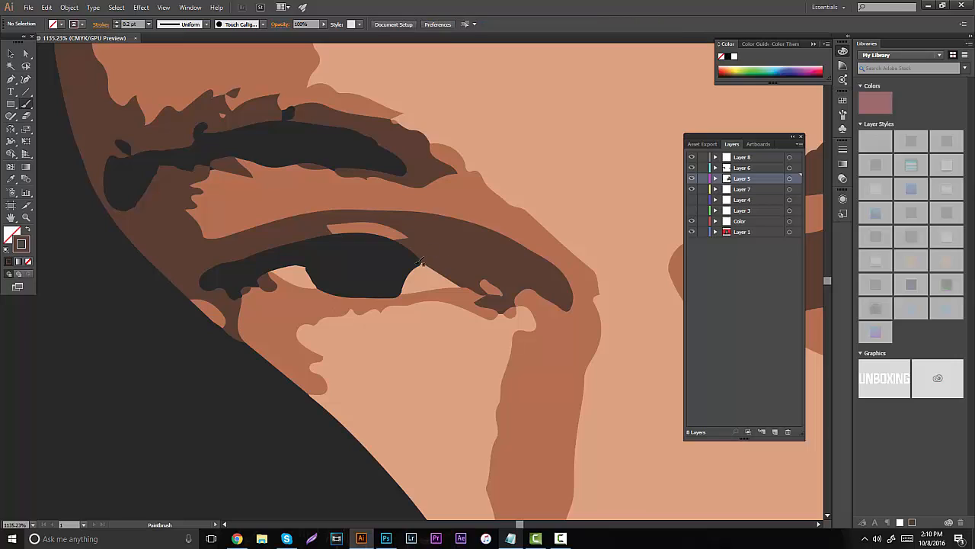
mouse_move(446, 269)
left_mouse_down()
mouse_move(482, 290)
mouse_move(487, 283)
mouse_move(504, 295)
mouse_move(481, 296)
mouse_move(483, 306)
mouse_move(503, 312)
mouse_move(537, 290)
mouse_move(560, 306)
mouse_move(548, 269)
left_mouse_up()
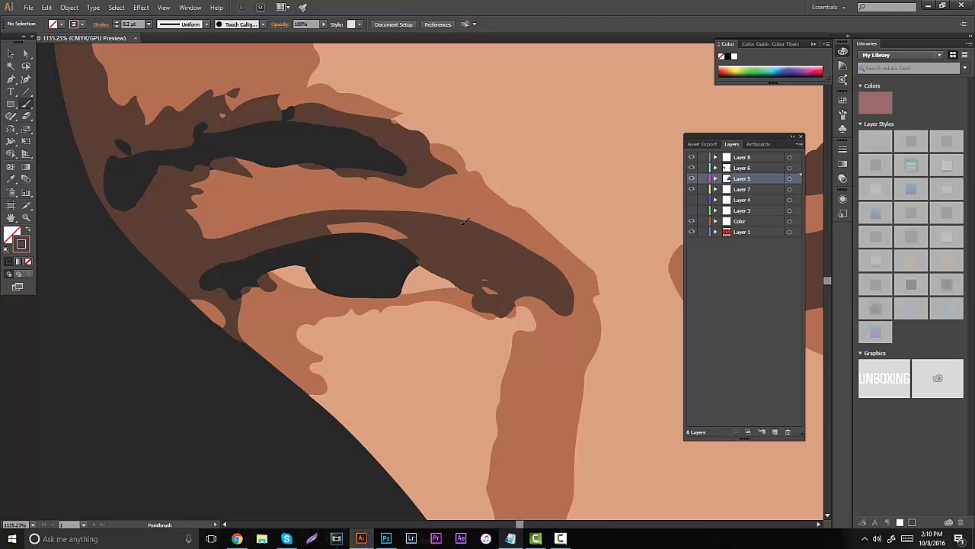
mouse_move(464, 221)
left_mouse_down()
mouse_move(434, 210)
mouse_move(366, 209)
mouse_move(258, 213)
mouse_move(202, 229)
mouse_move(193, 219)
mouse_move(192, 183)
mouse_move(229, 163)
mouse_move(248, 175)
mouse_move(237, 158)
mouse_move(420, 183)
mouse_move(453, 170)
mouse_move(410, 135)
left_mouse_up()
left_click_drag(359, 112, 281, 100)
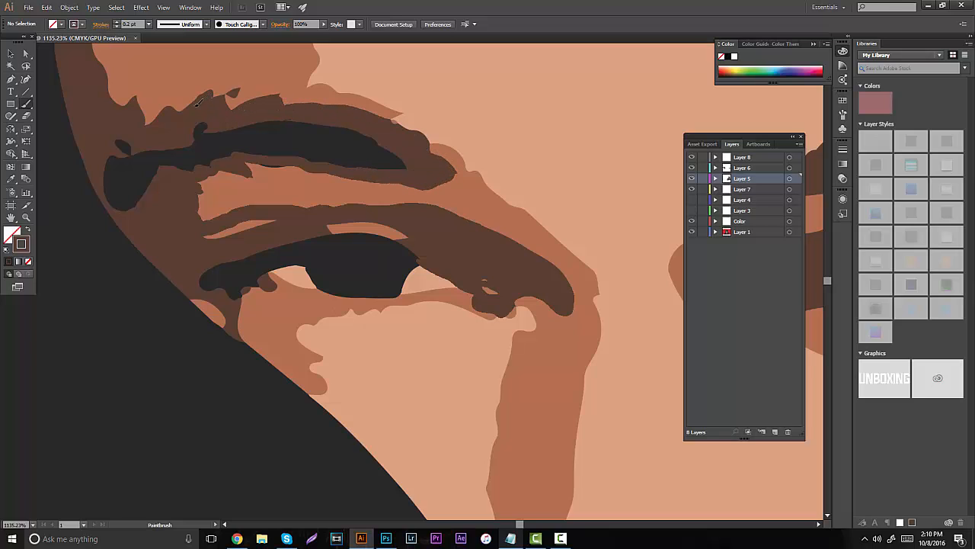
- Outline the dark brown shading along the left-hand side of the face and up around the forehead hairline
left_click_drag(139, 99, 97, 94)
key("space")
mouse_move(192, 156)
left_mouse_down()
mouse_move(292, 287)
mouse_move(358, 421)
left_mouse_up()
mouse_move(304, 368)
left_mouse_down()
mouse_move(264, 328)
mouse_move(238, 200)
mouse_move(257, 312)
mouse_move(249, 361)
left_mouse_up()
key("space")
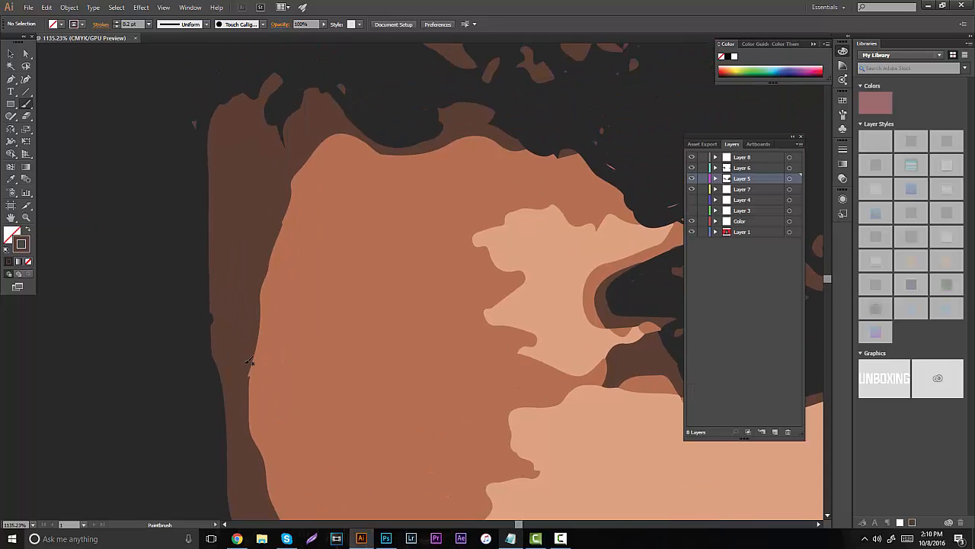
mouse_move(239, 396)
left_mouse_down()
mouse_move(291, 181)
mouse_move(334, 131)
mouse_move(421, 147)
mouse_move(460, 134)
mouse_move(585, 128)
left_mouse_up()
mouse_move(477, 170)
left_mouse_down()
mouse_move(313, 137)
mouse_move(269, 102)
left_mouse_up()
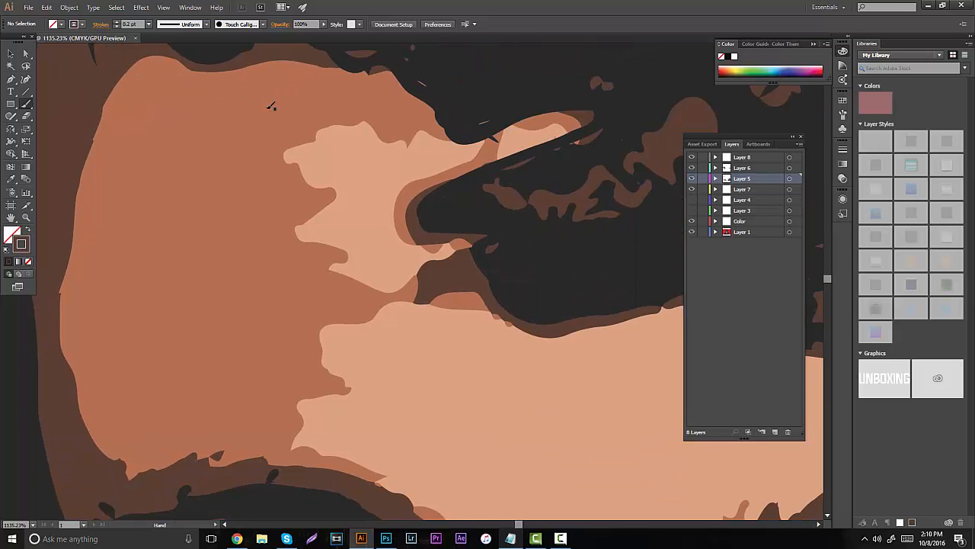
- Outline the dark brown edge beneath the hair curls, from the forehead lock across to the right-hand hair shading
mouse_move(466, 177)
left_mouse_down()
mouse_move(438, 187)
mouse_move(404, 225)
mouse_move(468, 251)
mouse_move(420, 271)
mouse_move(429, 297)
mouse_move(480, 288)
left_mouse_up()
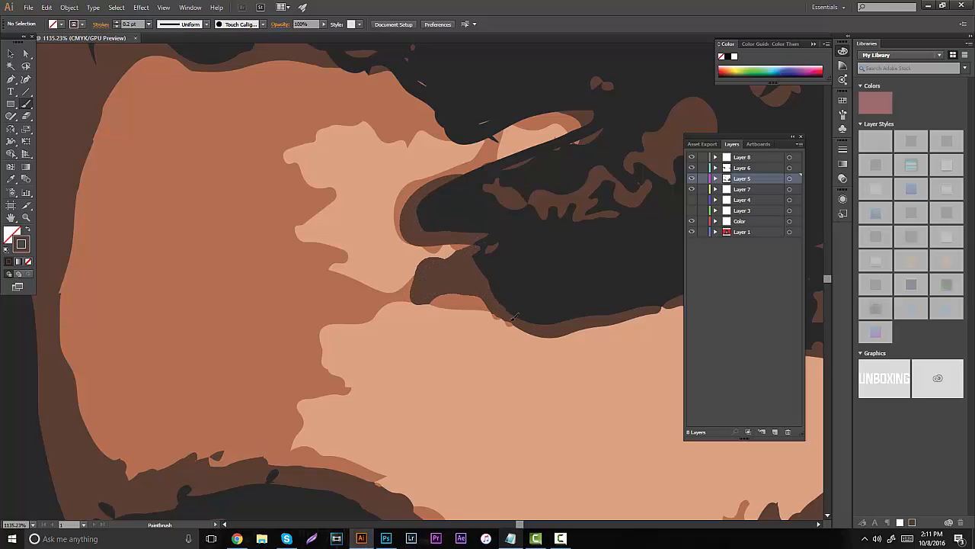
left_click_drag(513, 318, 576, 318)
left_click_drag(400, 244, 254, 251)
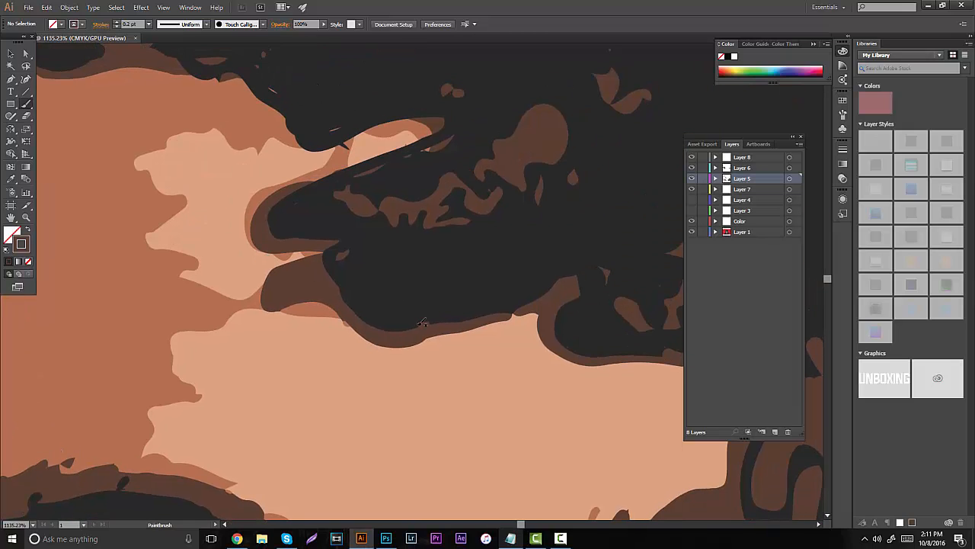
left_click_drag(419, 337, 531, 317)
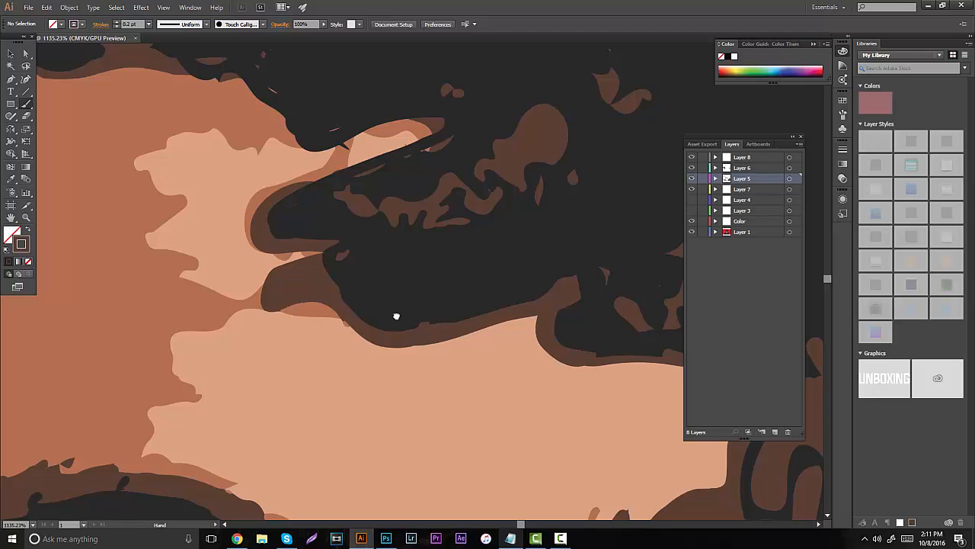
left_click_drag(396, 318, 255, 308)
mouse_move(385, 338)
left_mouse_down()
mouse_move(563, 344)
mouse_move(570, 390)
left_mouse_up()
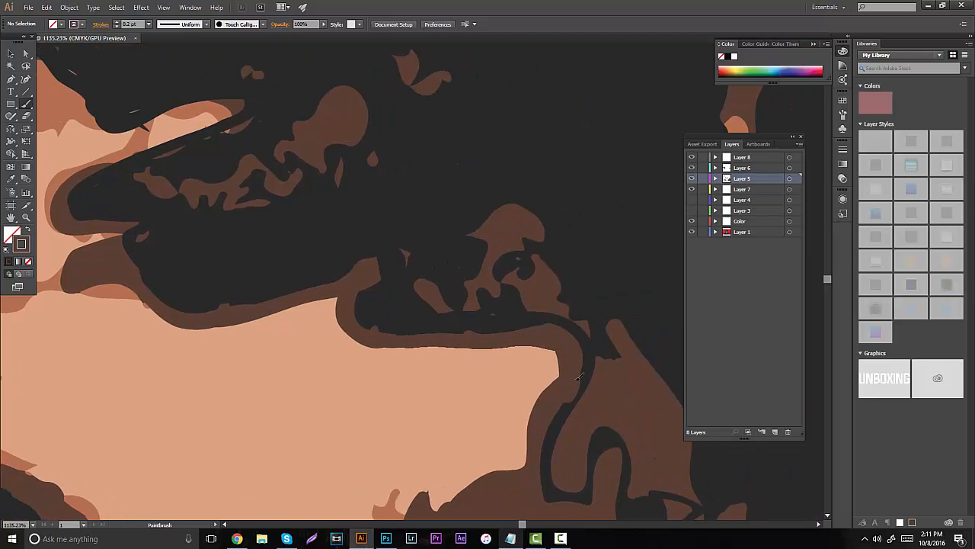
- Hide the Layer 1 reference and fill the inner part of the left-hand eyelid shading with dark brown strokes
scroll(531, 130, "down", 5)
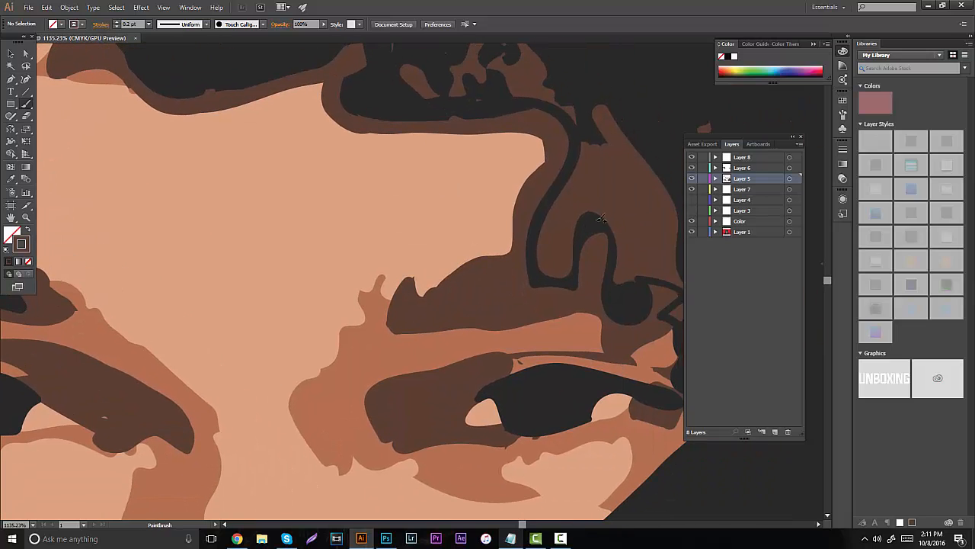
left_click(692, 233)
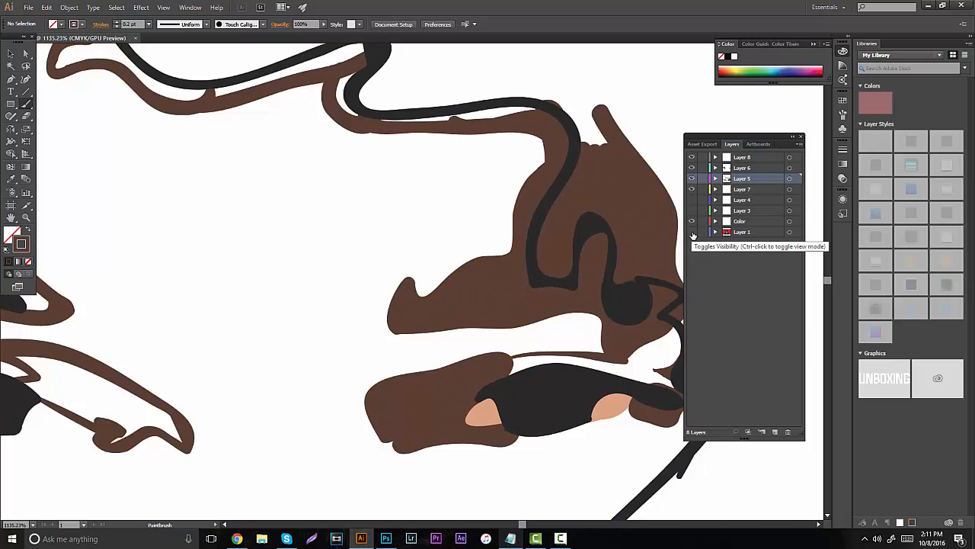
left_click_drag(498, 241, 566, 211)
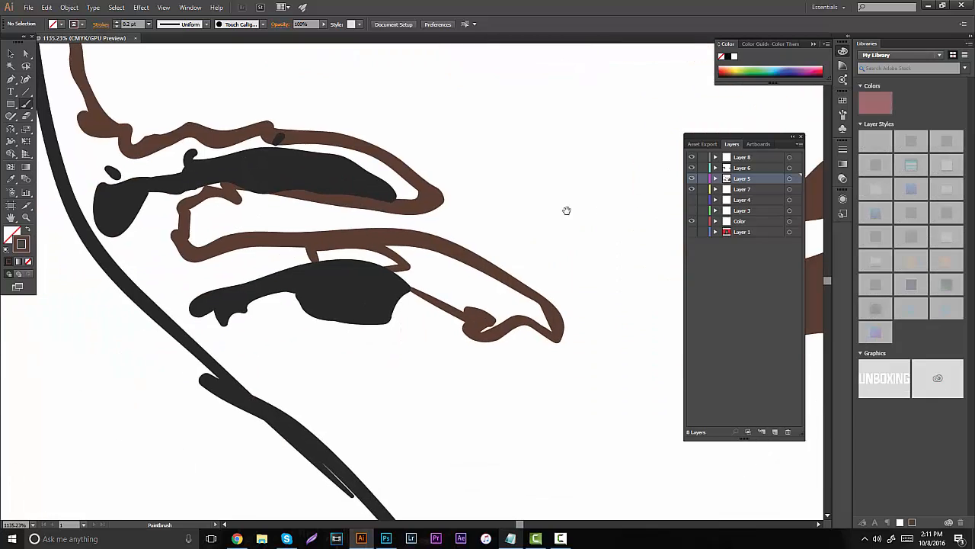
left_click_drag(333, 286, 363, 325)
left_click_drag(462, 323, 492, 337)
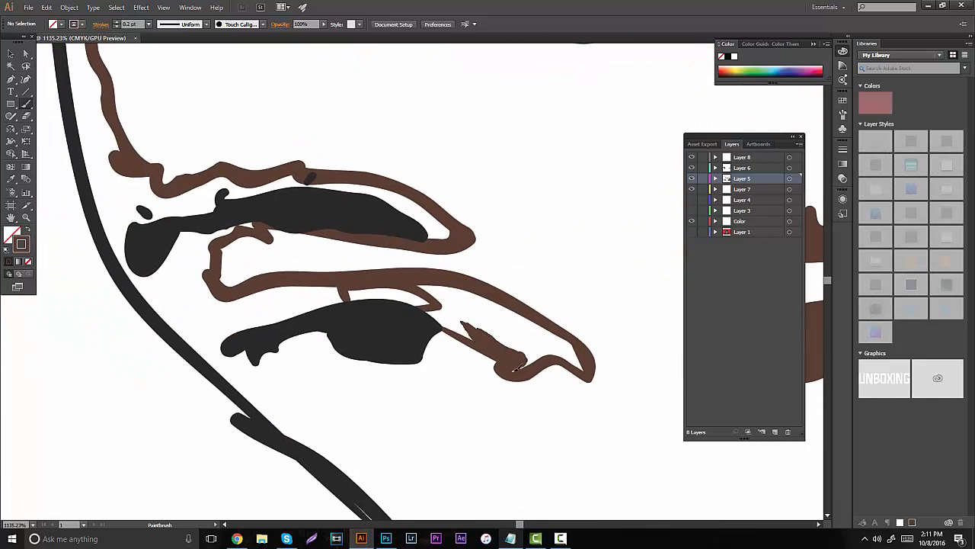
mouse_move(515, 371)
left_mouse_down()
mouse_move(558, 346)
mouse_move(583, 361)
mouse_move(530, 331)
mouse_move(545, 331)
mouse_move(589, 367)
mouse_move(547, 326)
mouse_move(480, 294)
mouse_move(494, 314)
mouse_move(426, 281)
mouse_move(469, 334)
mouse_move(438, 314)
left_mouse_up()
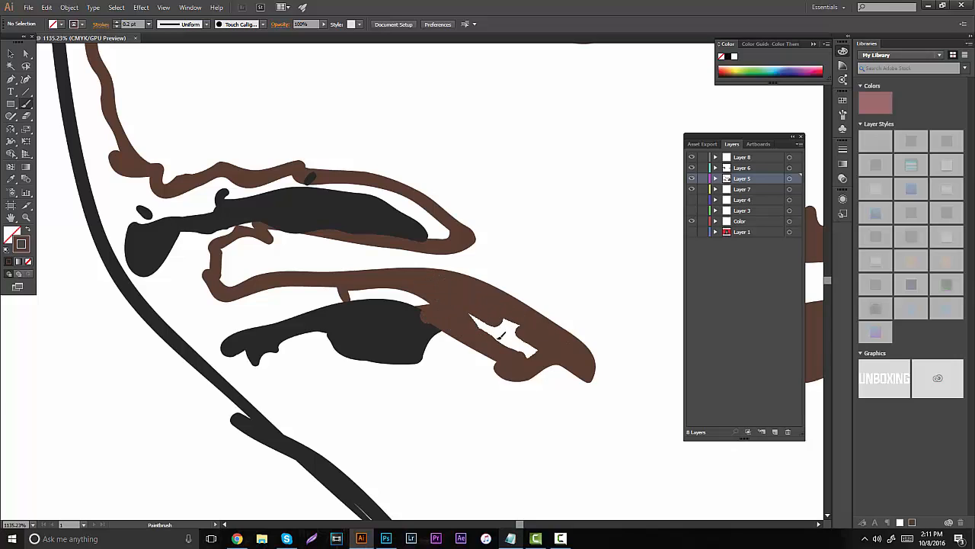
left_click_drag(501, 336, 533, 351)
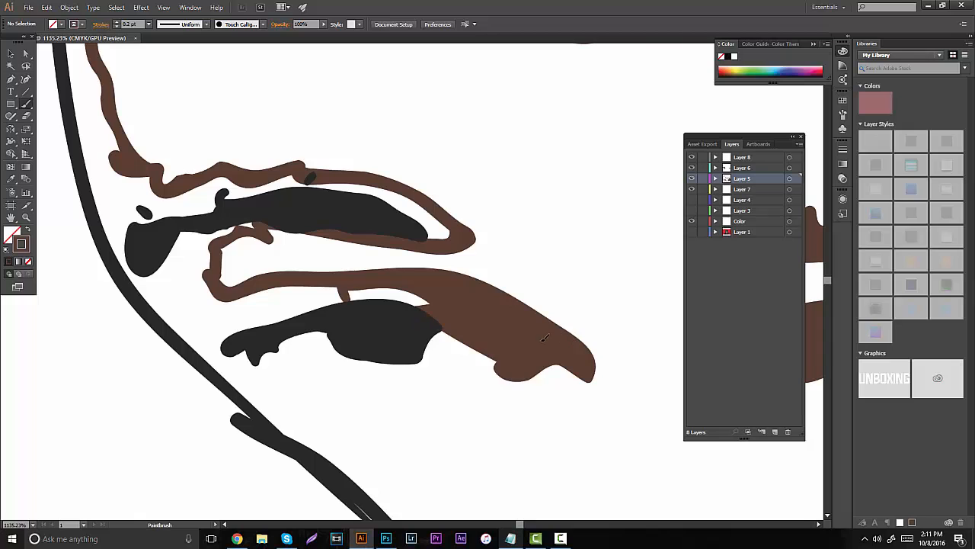
- Show the Layer 1 reference and outline the dark brown shading around the left-hand eye's outer corner
mouse_move(413, 287)
left_mouse_down()
mouse_move(505, 318)
mouse_move(556, 352)
left_mouse_up()
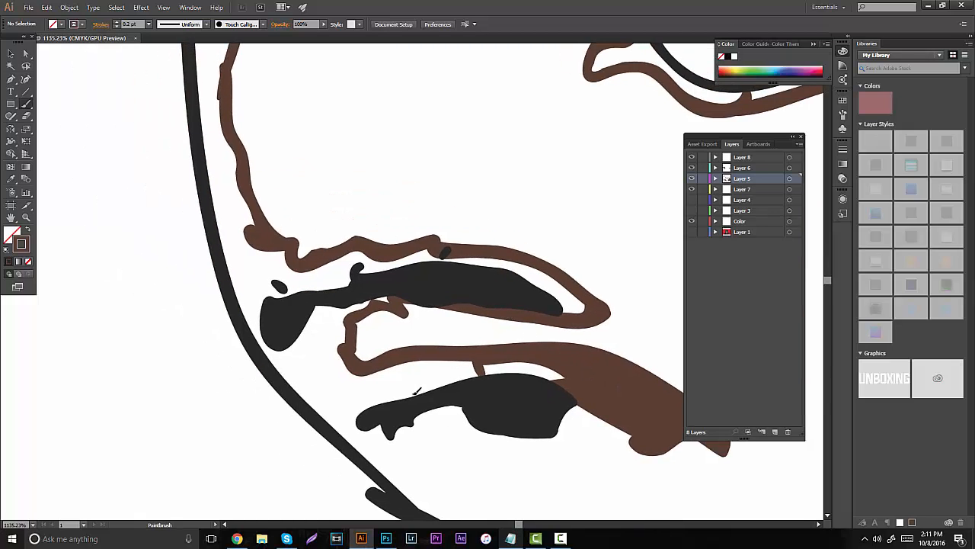
left_click_drag(417, 391, 439, 384)
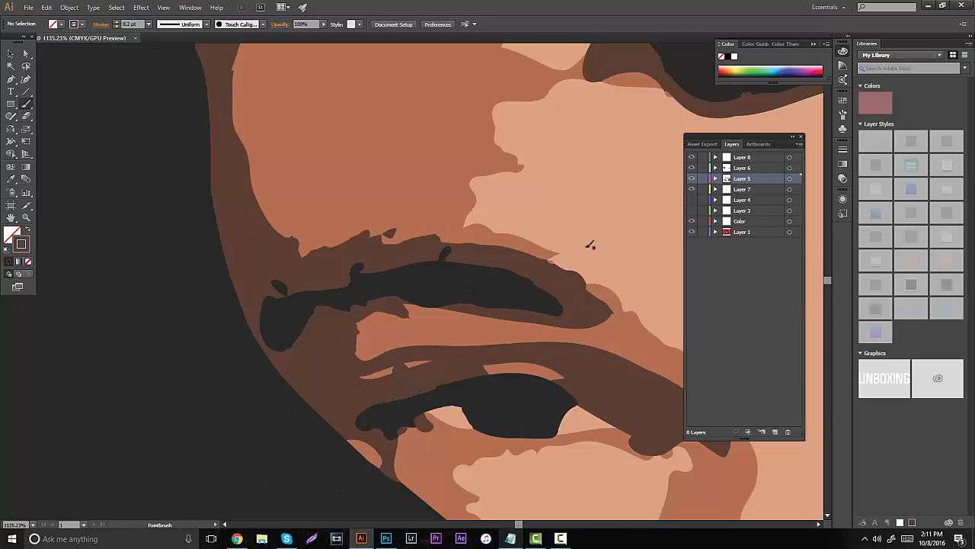
left_click_drag(492, 300, 473, 250)
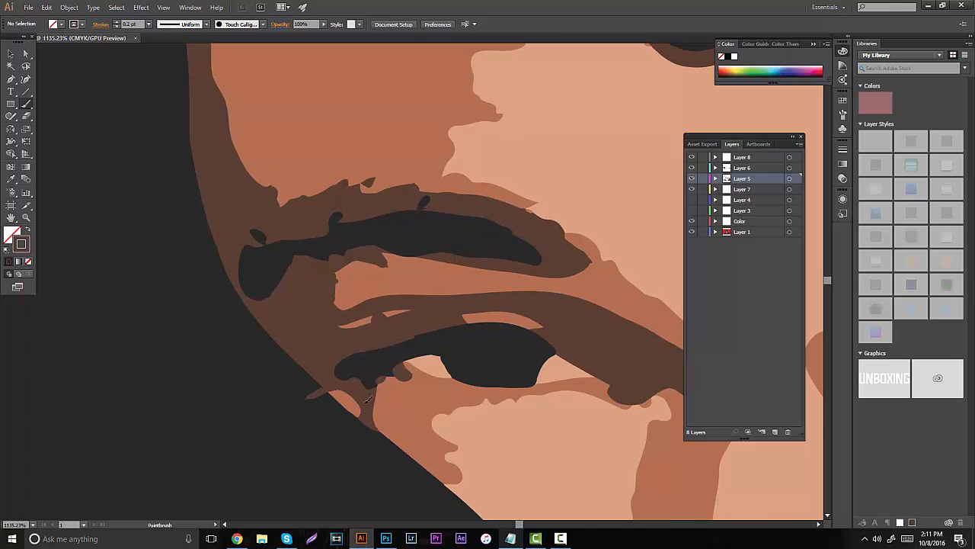
mouse_move(366, 399)
left_mouse_down()
mouse_move(370, 436)
mouse_move(375, 408)
left_mouse_up()
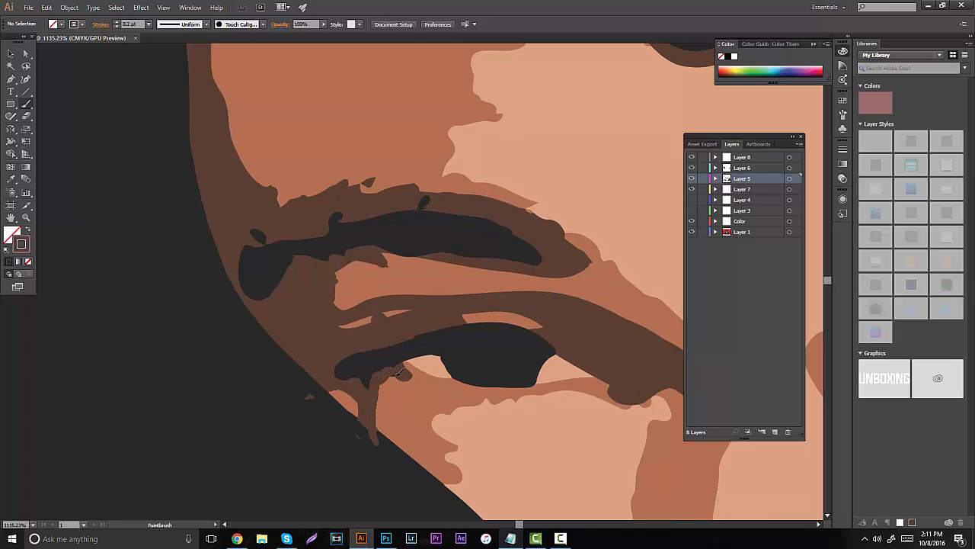
left_click_drag(393, 362, 385, 361)
- Hide the Layer 1 reference and fill the shading between the left-hand eye's outer corner and the eyebrow with dark brown strokes
left_click(692, 232)
left_click(691, 231)
left_click(692, 232)
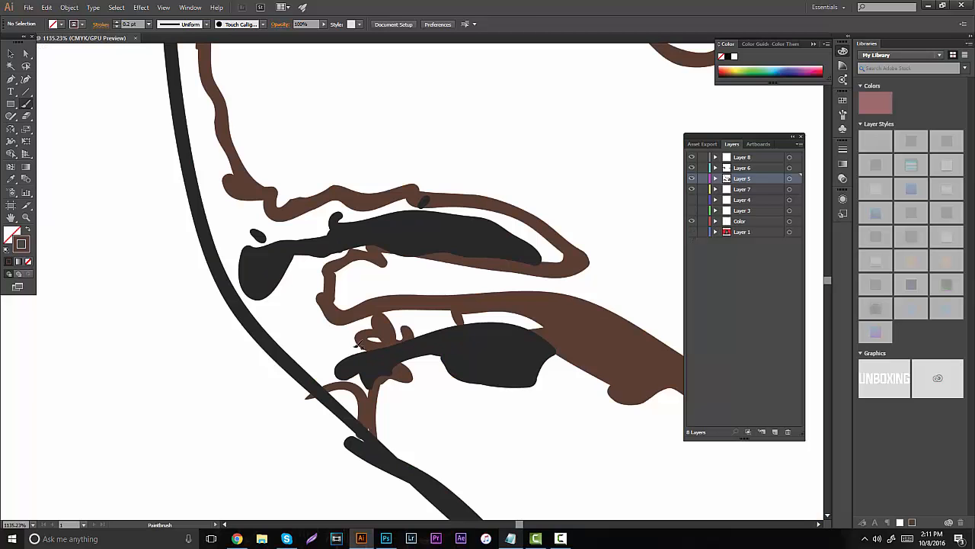
left_click(326, 347)
mouse_move(351, 327)
left_mouse_down()
mouse_move(397, 320)
mouse_move(449, 329)
mouse_move(455, 321)
left_mouse_up()
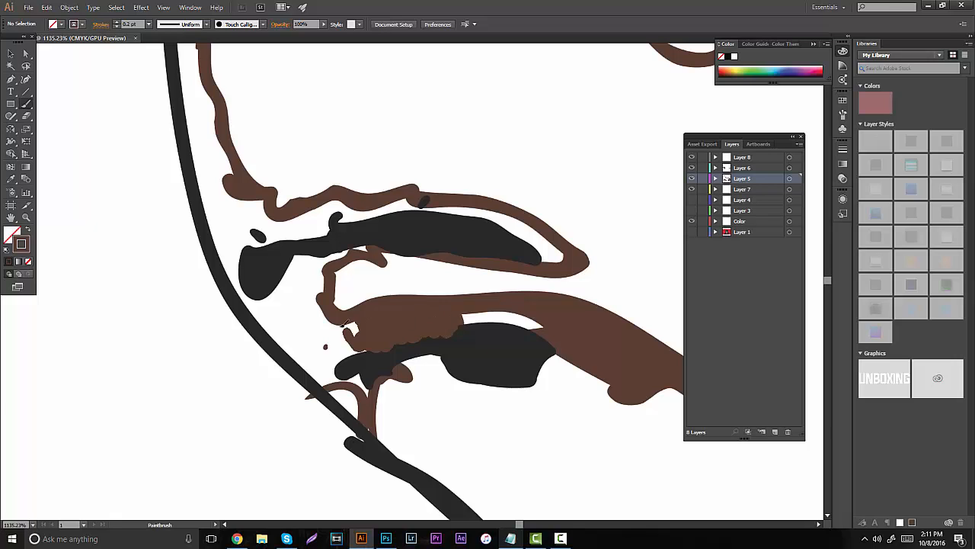
mouse_move(344, 325)
left_mouse_down()
mouse_move(300, 305)
mouse_move(316, 370)
mouse_move(371, 384)
left_mouse_up()
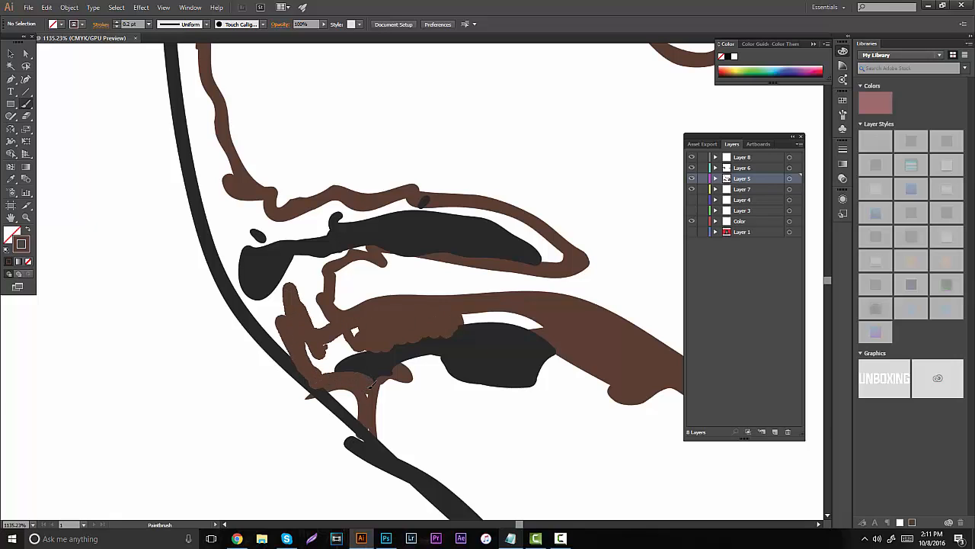
mouse_move(368, 419)
left_mouse_down()
mouse_move(365, 352)
mouse_move(343, 329)
mouse_move(312, 345)
mouse_move(305, 263)
mouse_move(319, 311)
mouse_move(324, 303)
left_mouse_up()
left_click_drag(332, 248, 329, 258)
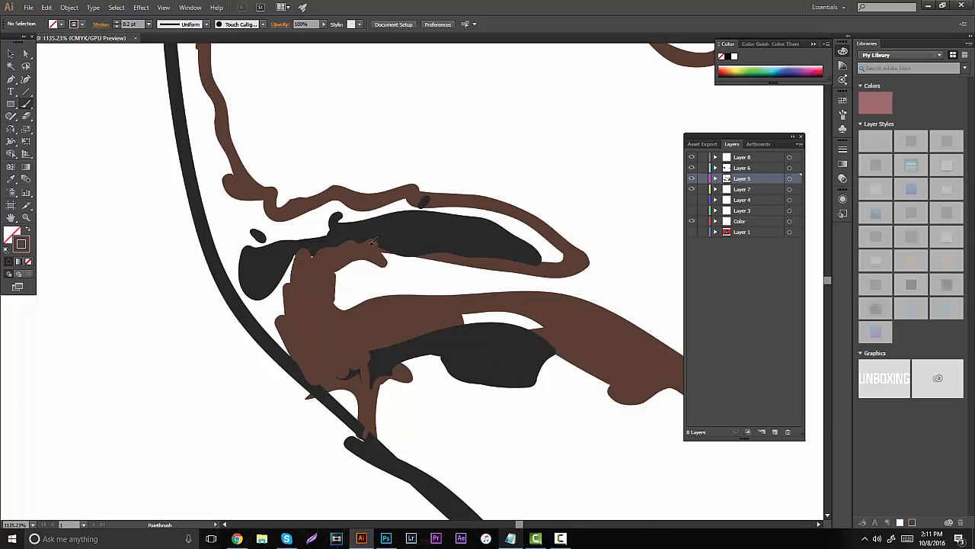
key("ctrl+z")
- Fill the shading around the left-hand eyebrow and up the left-hand face edge to the hairline with 0.5 pt dark brown strokes
scroll(305, 190, "up", 1)
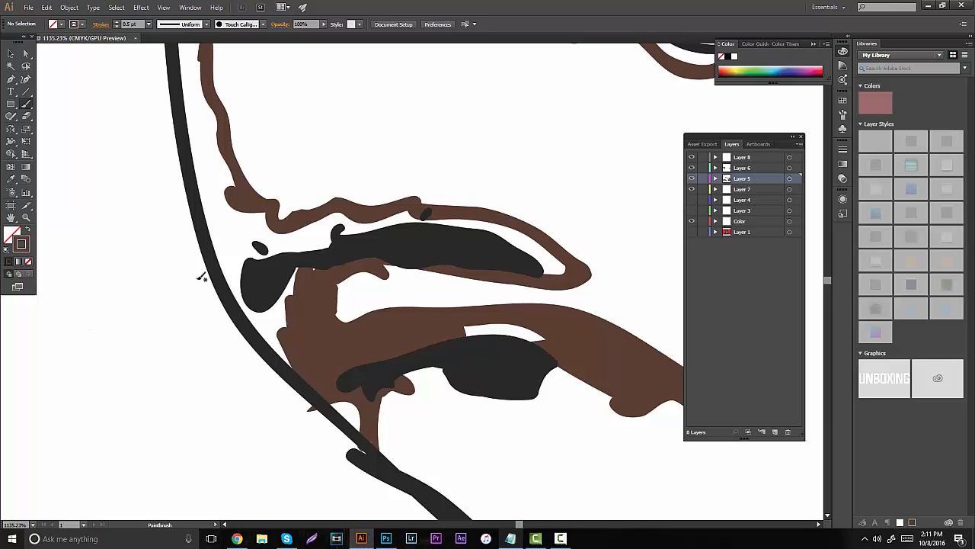
mouse_move(201, 278)
left_mouse_down()
mouse_move(215, 222)
mouse_move(254, 320)
mouse_move(292, 363)
mouse_move(282, 250)
mouse_move(235, 221)
mouse_move(262, 228)
mouse_move(199, 164)
mouse_move(204, 139)
mouse_move(218, 161)
mouse_move(199, 112)
mouse_move(234, 225)
mouse_move(263, 273)
mouse_move(294, 261)
mouse_move(312, 269)
mouse_move(286, 240)
mouse_move(366, 223)
mouse_move(336, 220)
mouse_move(346, 217)
mouse_move(431, 225)
mouse_move(442, 234)
mouse_move(429, 240)
mouse_move(494, 259)
mouse_move(496, 244)
mouse_move(563, 269)
mouse_move(513, 239)
mouse_move(448, 224)
mouse_move(546, 256)
left_mouse_up()
left_click_drag(398, 153, 389, 418)
left_click_drag(254, 394, 259, 378)
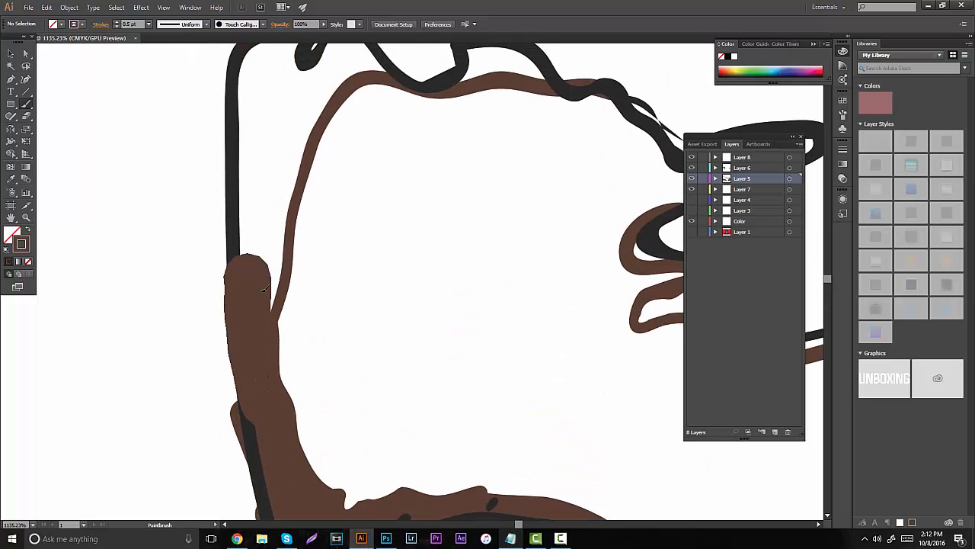
mouse_move(263, 289)
left_mouse_down()
mouse_move(287, 130)
mouse_move(256, 173)
mouse_move(267, 112)
left_mouse_up()
left_click_drag(252, 213, 234, 356)
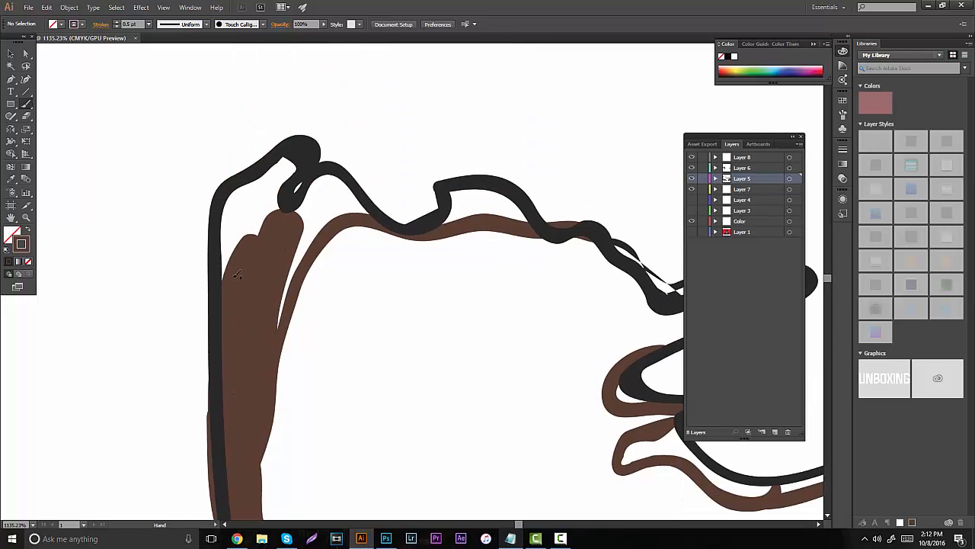
mouse_move(236, 275)
left_mouse_down()
mouse_move(239, 211)
mouse_move(278, 164)
mouse_move(263, 216)
mouse_move(274, 202)
mouse_move(262, 212)
mouse_move(274, 242)
mouse_move(268, 329)
mouse_move(333, 188)
mouse_move(299, 212)
left_mouse_up()
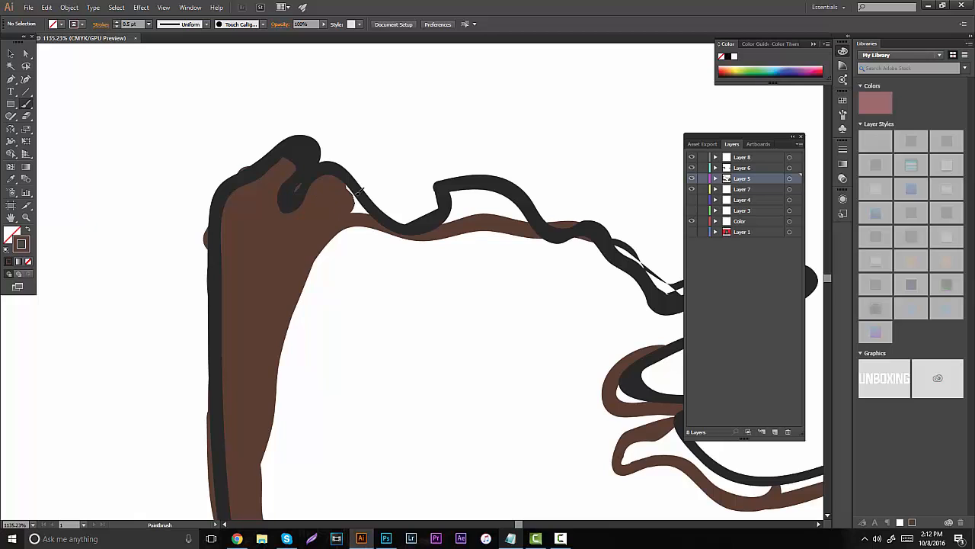
- Fill the shading beneath the upper forehead curls and inside the tip of the forehead lock with dark brown strokes
left_click_drag(358, 192, 381, 204)
mouse_move(451, 214)
left_mouse_down()
mouse_move(469, 187)
mouse_move(465, 203)
mouse_move(545, 219)
left_mouse_up()
key("space")
mouse_move(384, 246)
left_mouse_down()
mouse_move(190, 204)
mouse_move(171, 152)
left_mouse_up()
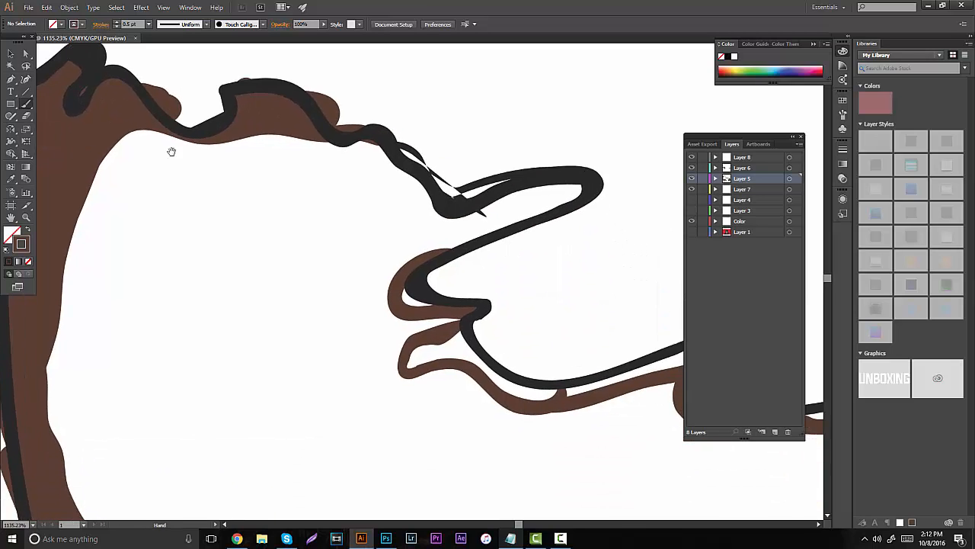
mouse_move(468, 255)
left_mouse_down()
mouse_move(416, 285)
mouse_move(475, 293)
left_mouse_up()
key("space")
left_click_drag(393, 185, 310, 69)
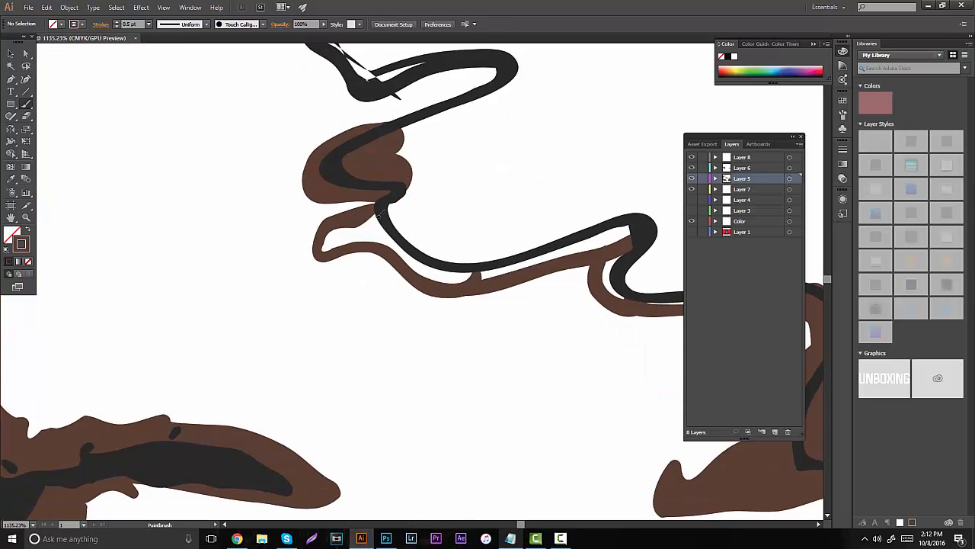
- Fill the dark brown edge below the forehead lock, along the lower curls to the right-hand hair shading
mouse_move(376, 214)
left_mouse_down()
mouse_move(327, 242)
mouse_move(384, 242)
mouse_move(379, 226)
mouse_move(430, 270)
mouse_move(463, 276)
mouse_move(565, 249)
mouse_move(624, 216)
left_mouse_up()
key("space")
left_click_drag(484, 199, 247, 160)
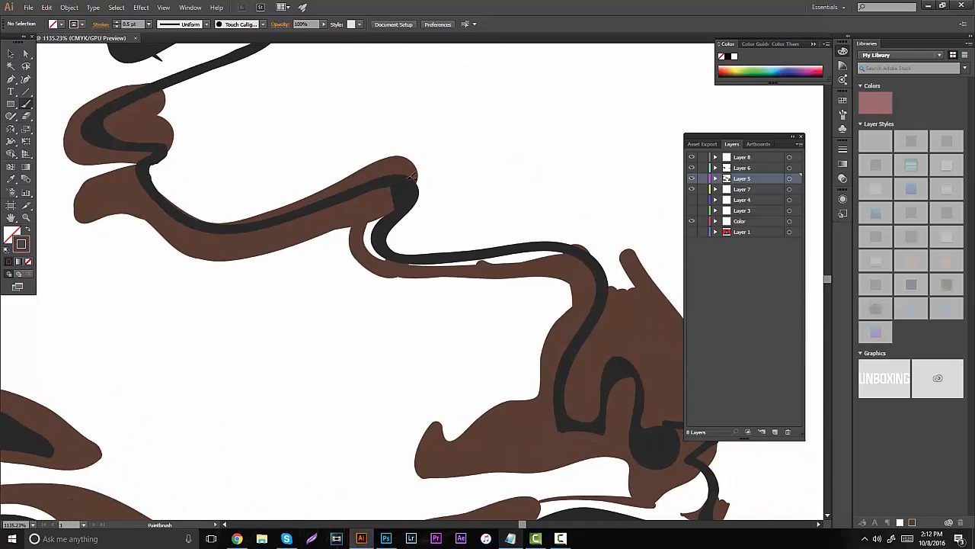
mouse_move(416, 156)
left_mouse_down()
mouse_move(386, 195)
mouse_move(386, 249)
mouse_move(512, 260)
mouse_move(607, 235)
left_mouse_up()
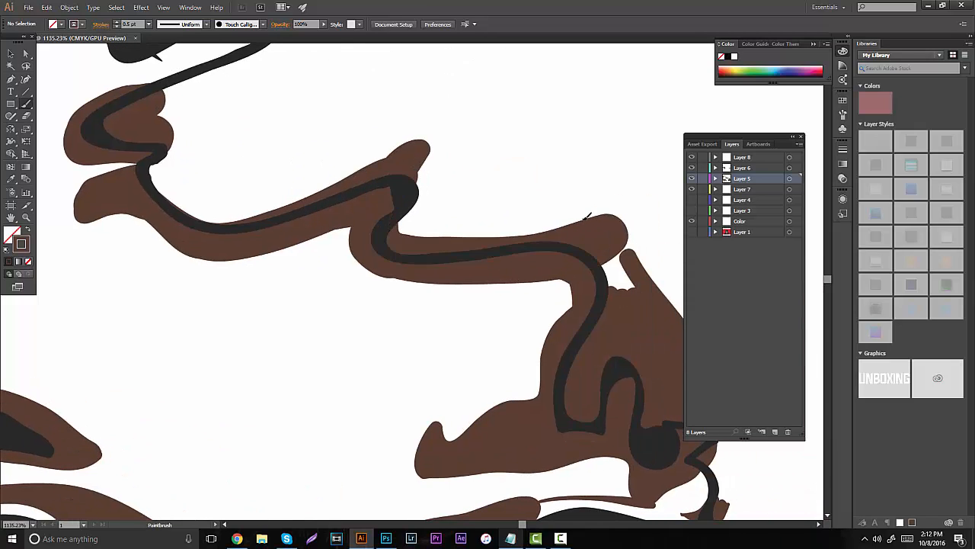
key("space")
left_click_drag(494, 226, 412, 119)
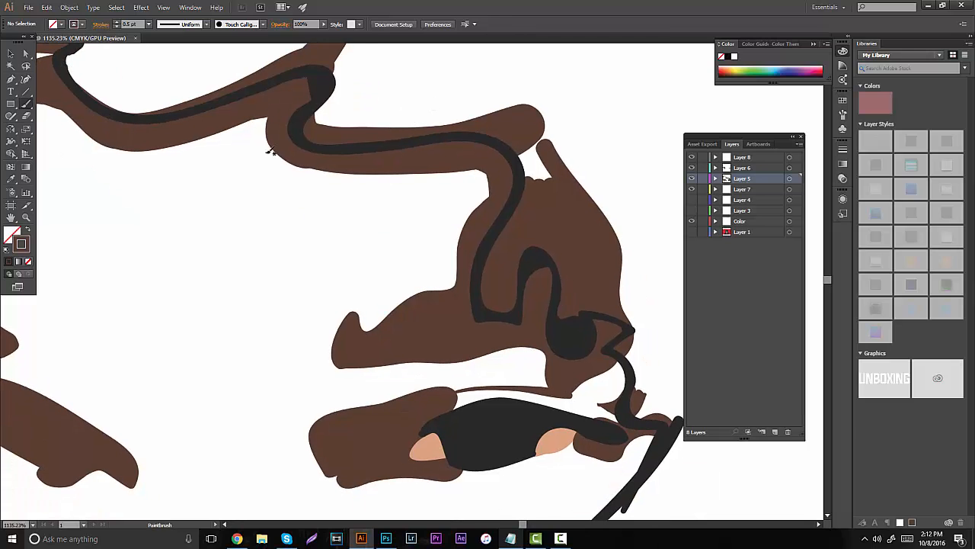
- Show the Layer 4 and Layer 3 skin tones beneath the dark brown shading across the whole portrait
left_click(26, 217)
left_click_drag(403, 242, 213, 281)
left_click_drag(385, 271, 267, 301)
left_click_drag(339, 279, 429, 262)
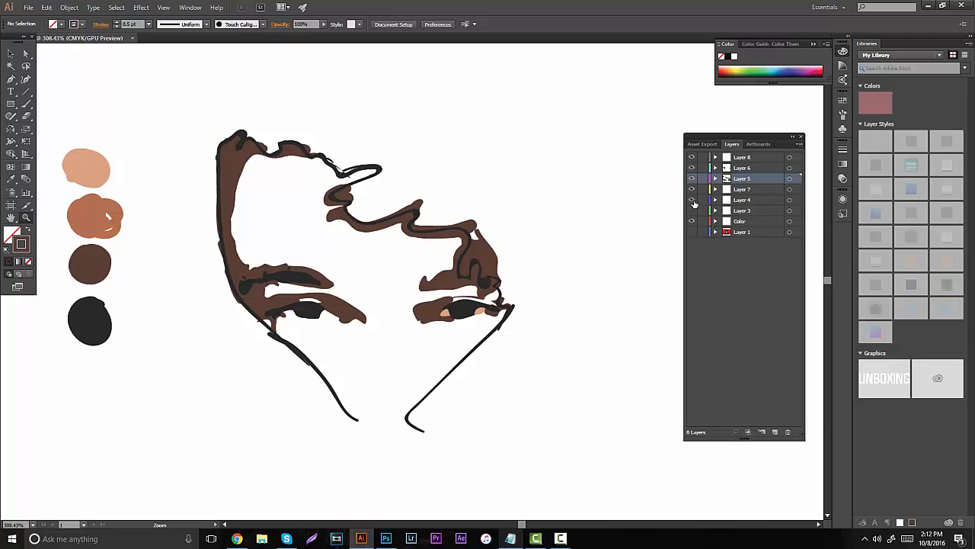
left_click(693, 200)
left_click(692, 210)
left_click_drag(396, 339, 643, 203)
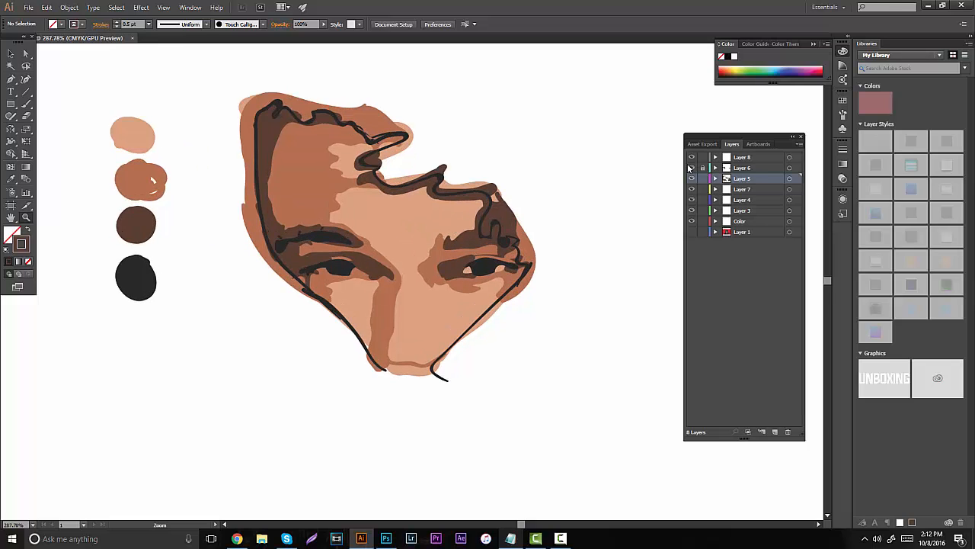
- Select the right-hand near-black jaw line on Layer 8 to take over its layer and stroke for the Paintbrush
left_click(692, 179)
left_click(10, 54)
left_click(436, 369)
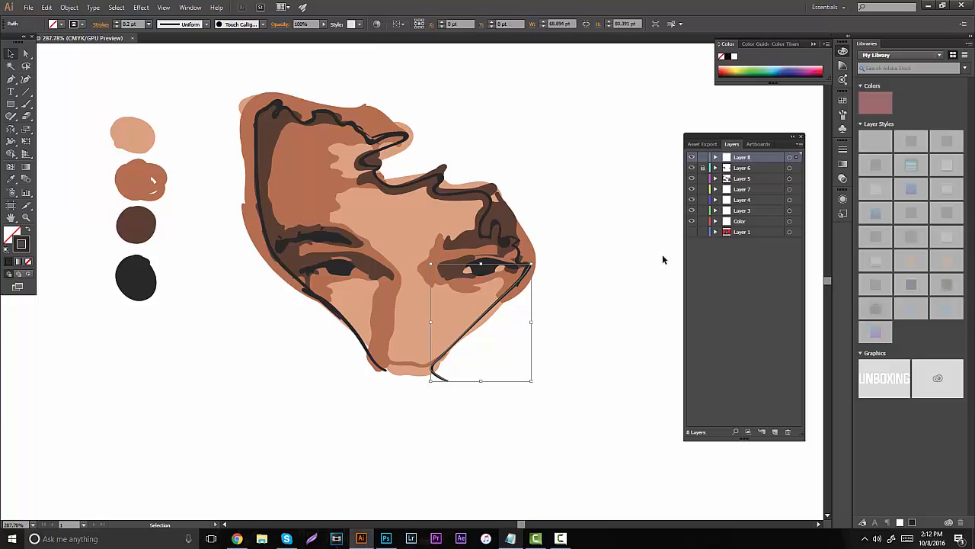
key("b")
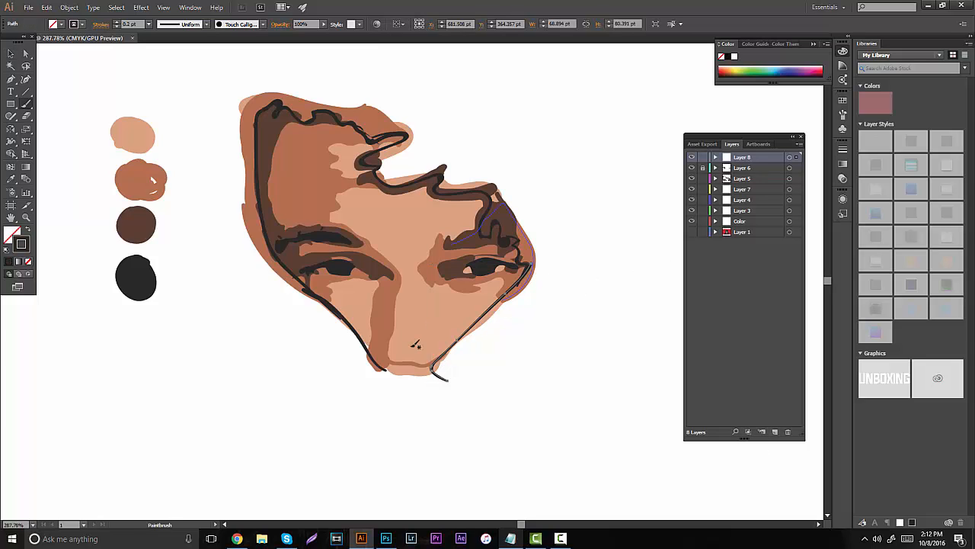
left_click(26, 218)
mouse_move(438, 303)
left_mouse_down()
mouse_move(477, 285)
mouse_move(417, 233)
left_mouse_up()
key("b")
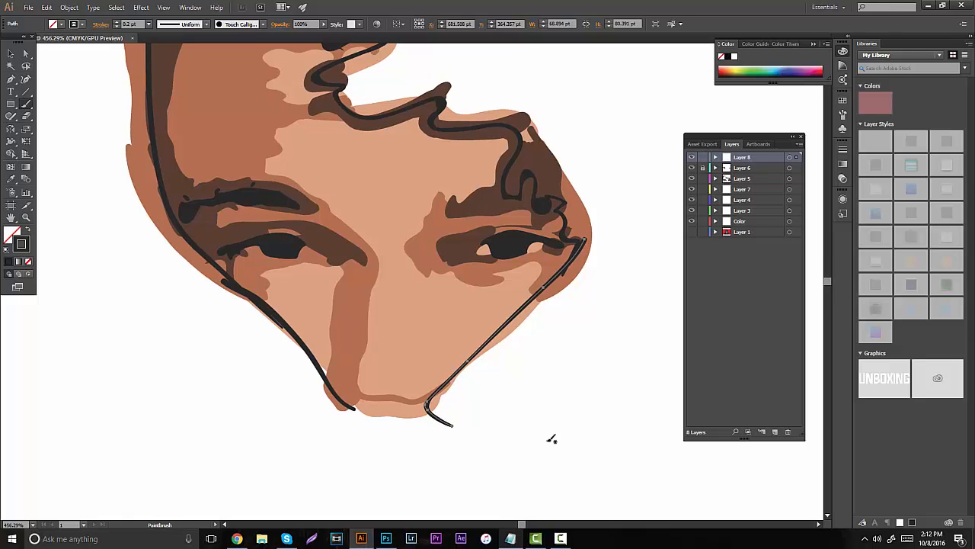
- Paint near-black test strokes beside the face and set the brush's stroke weight to 1 pt
left_click_drag(551, 438, 533, 386)
key("ctrl+shift+a")
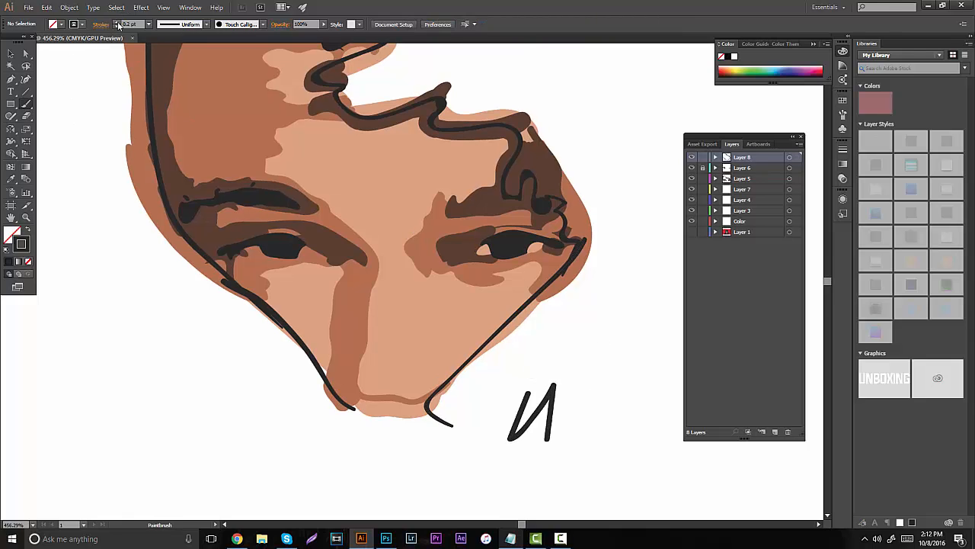
left_click(71, 120)
left_click_drag(109, 246, 115, 197)
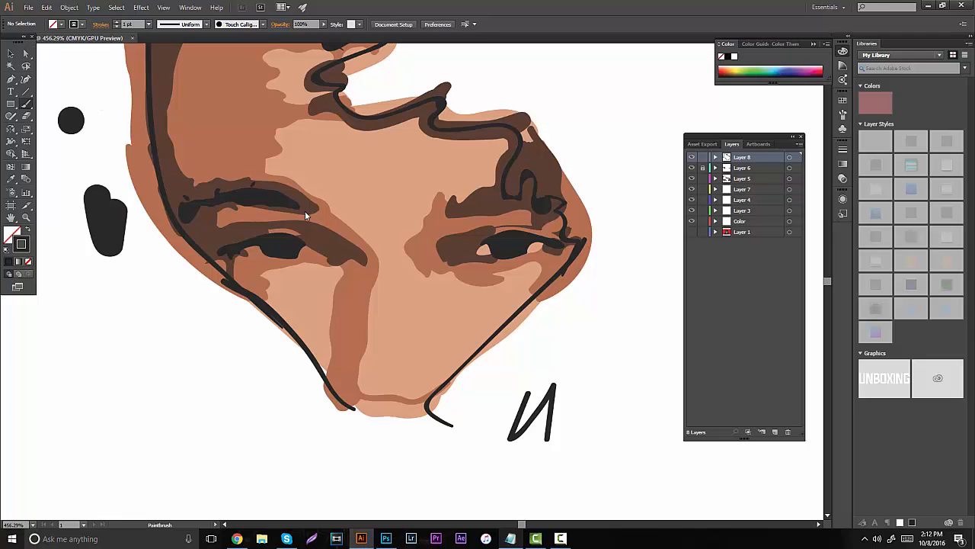
- Paint the hair and the areas outside both jaw lines with broad 1 pt near-black strokes on Layer 8
mouse_move(522, 392)
left_mouse_down()
mouse_move(487, 448)
mouse_move(459, 402)
mouse_move(448, 428)
mouse_move(444, 399)
mouse_move(558, 283)
mouse_move(602, 169)
left_mouse_up()
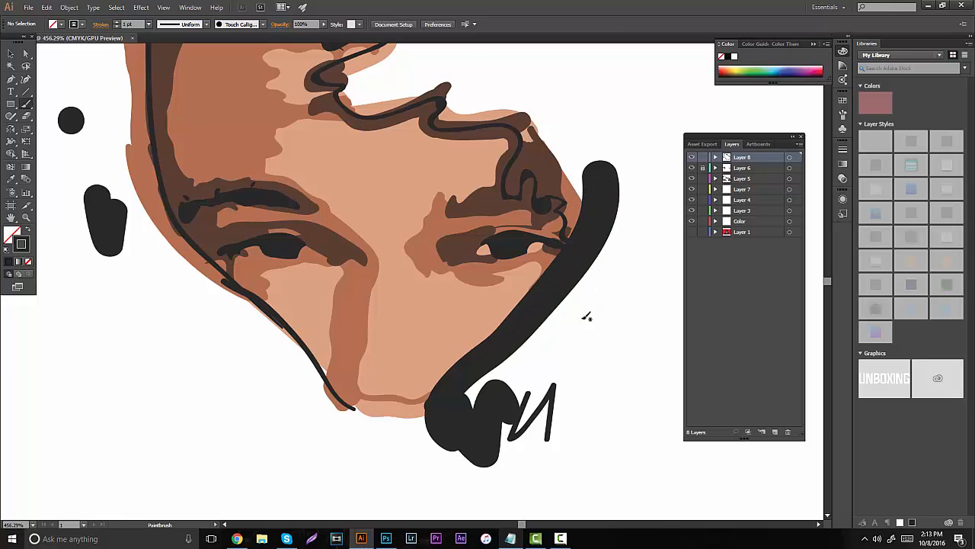
mouse_move(587, 311)
left_mouse_down()
mouse_move(479, 404)
mouse_move(476, 387)
mouse_move(602, 261)
mouse_move(516, 431)
mouse_move(573, 348)
mouse_move(626, 211)
mouse_move(588, 293)
left_mouse_up()
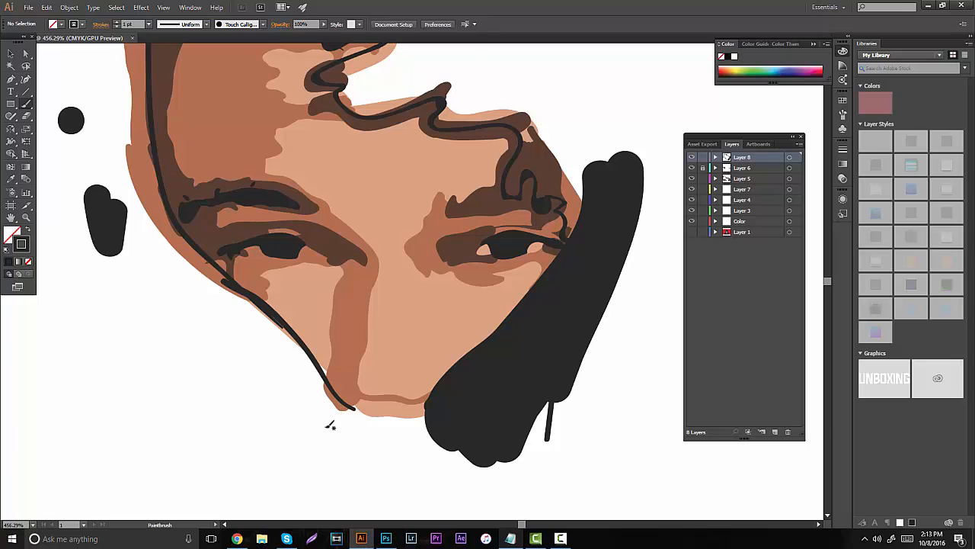
mouse_move(330, 425)
left_mouse_down()
mouse_move(265, 316)
mouse_move(166, 225)
mouse_move(139, 147)
mouse_move(122, 45)
left_mouse_up()
left_click_drag(164, 236, 218, 469)
mouse_move(171, 327)
left_mouse_down()
mouse_move(217, 174)
mouse_move(267, 162)
left_mouse_up()
mouse_move(214, 207)
left_mouse_down()
mouse_move(263, 190)
mouse_move(453, 200)
mouse_move(565, 172)
mouse_move(476, 284)
mouse_move(412, 314)
mouse_move(530, 228)
mouse_move(522, 335)
mouse_move(615, 377)
mouse_move(608, 402)
mouse_move(625, 457)
mouse_move(669, 298)
mouse_move(592, 177)
mouse_move(539, 230)
mouse_move(542, 316)
mouse_move(576, 254)
left_mouse_up()
mouse_move(485, 239)
left_mouse_down()
mouse_move(270, 131)
mouse_move(323, 87)
mouse_move(236, 126)
mouse_move(266, 159)
mouse_move(240, 94)
mouse_move(163, 114)
left_mouse_up()
scroll(320, 172, "down", 3)
scroll(320, 172, "down", 2)
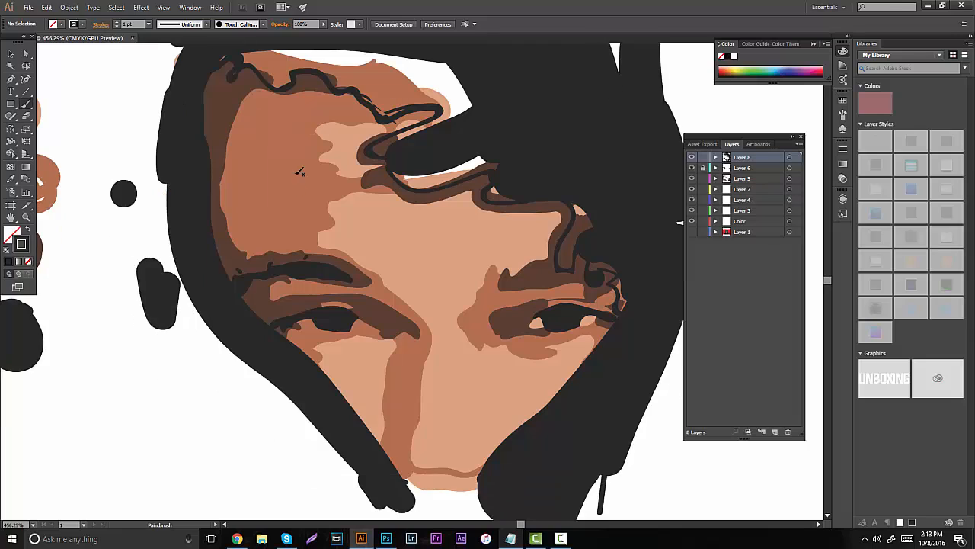
scroll(285, 157, "up", 3)
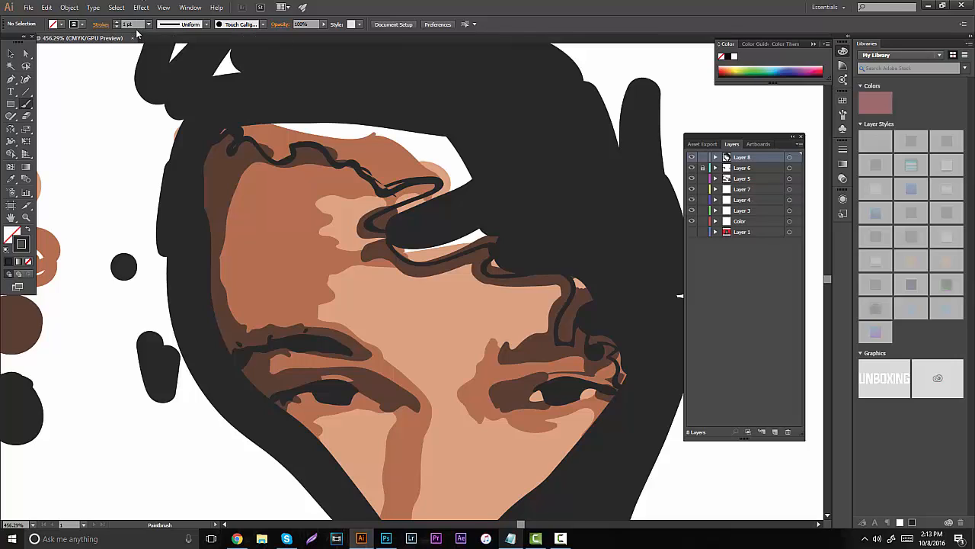
- Try a 4 pt near-black stroke on the hair above the left-hand hairline, then undo it
left_click(133, 24)
left_click(26, 217)
left_click(293, 105)
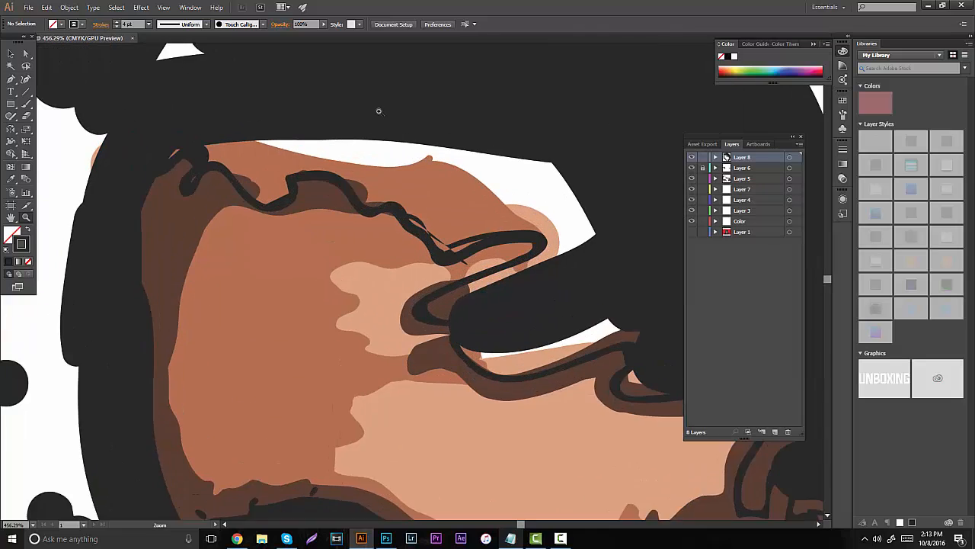
key("b")
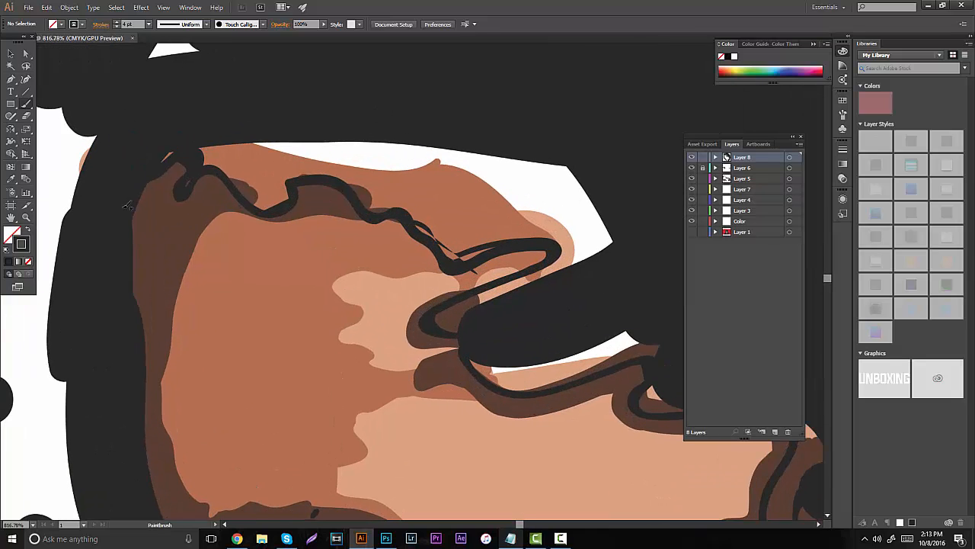
mouse_move(154, 151)
left_mouse_down()
mouse_move(205, 163)
mouse_move(211, 102)
left_mouse_up()
key("ctrl+z")
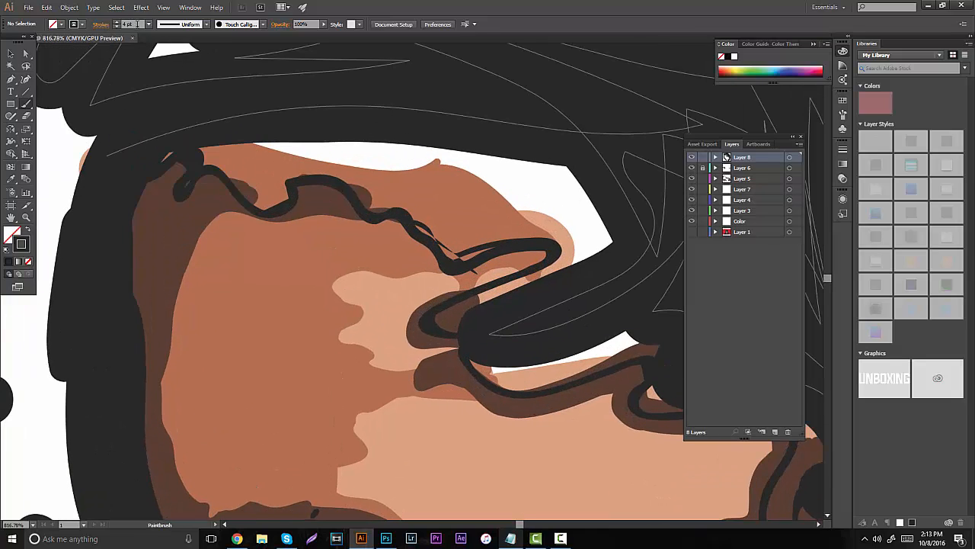
- Set the stroke weight to 0.4 pt and fill the gap between the hair and the upper forehead curls with near-black
left_click_drag(134, 24, 112, 24)
type(".4")
key("Return")
mouse_move(229, 159)
left_mouse_down()
mouse_move(212, 151)
mouse_move(259, 200)
mouse_move(290, 179)
mouse_move(259, 145)
mouse_move(229, 148)
mouse_move(341, 173)
mouse_move(461, 263)
mouse_move(543, 233)
left_mouse_up()
mouse_move(471, 248)
left_mouse_down()
mouse_move(552, 259)
mouse_move(466, 303)
mouse_move(472, 322)
mouse_move(583, 207)
mouse_move(599, 246)
mouse_move(545, 225)
mouse_move(525, 177)
mouse_move(345, 128)
mouse_move(281, 145)
mouse_move(385, 156)
mouse_move(449, 217)
mouse_move(494, 226)
mouse_move(413, 144)
left_mouse_up()
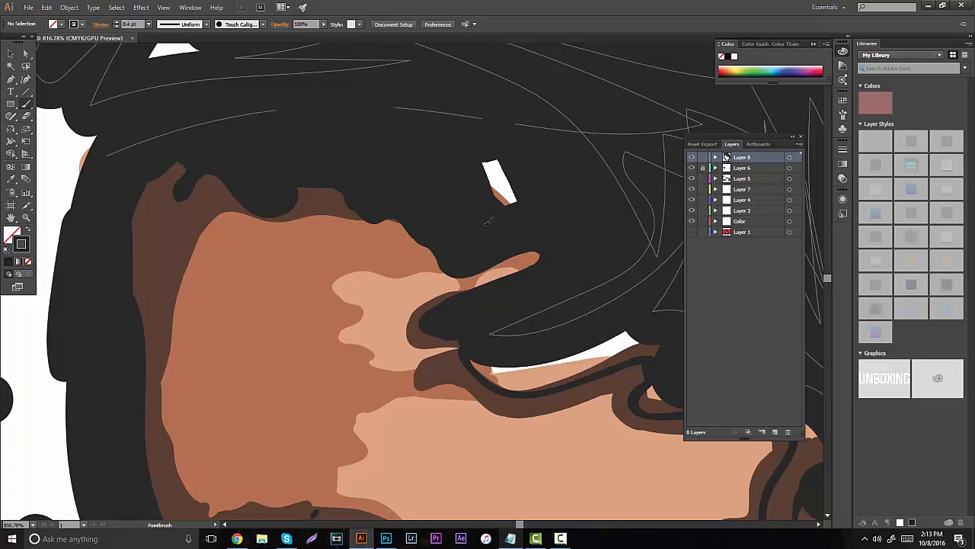
mouse_move(488, 221)
left_mouse_down()
mouse_move(529, 195)
mouse_move(477, 145)
left_mouse_up()
- Fill the gaps beneath the forehead lock and inside the right-hand curls down to the temple with near-black strokes
mouse_move(395, 247)
left_mouse_down()
mouse_move(358, 234)
mouse_move(281, 156)
left_mouse_up()
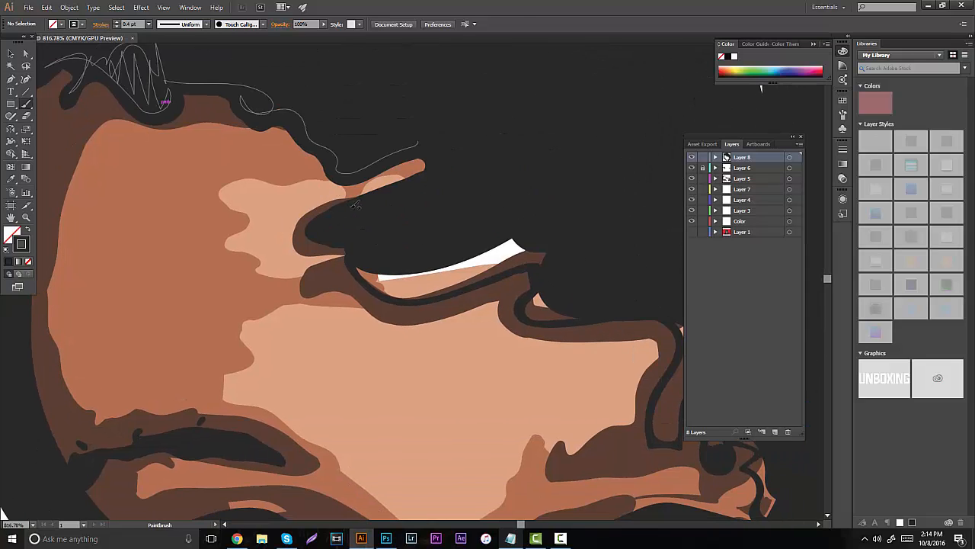
mouse_move(375, 280)
left_mouse_down()
mouse_move(442, 291)
mouse_move(375, 262)
mouse_move(445, 262)
mouse_move(529, 286)
mouse_move(541, 301)
left_mouse_up()
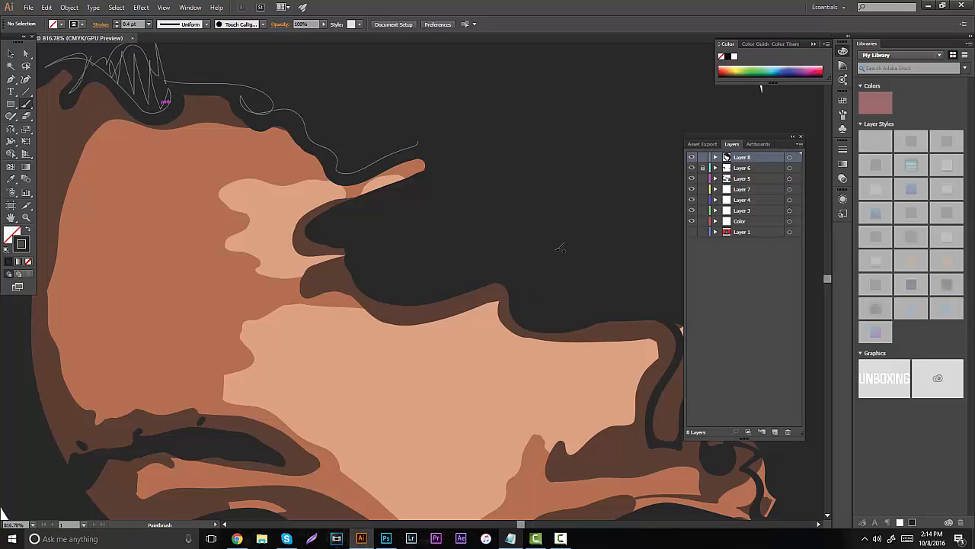
left_click_drag(560, 248, 386, 182)
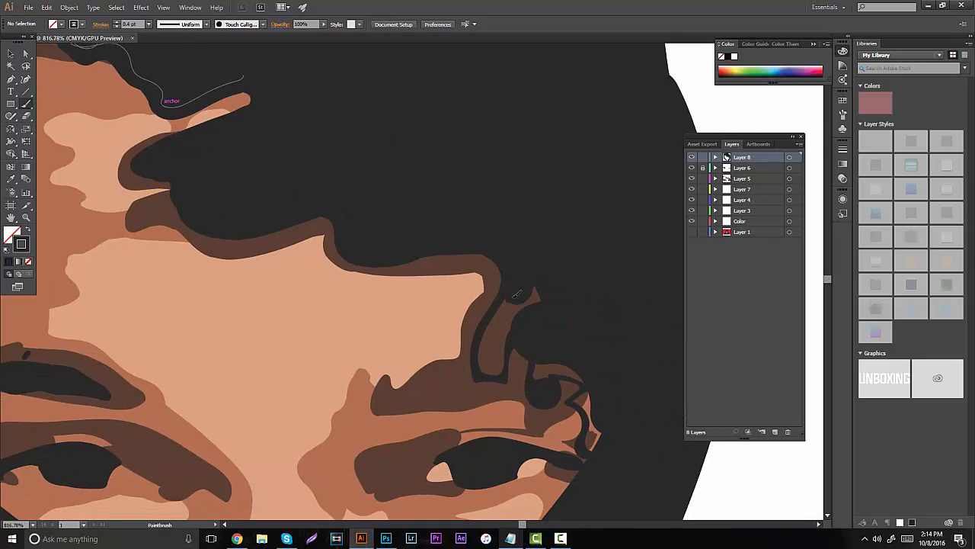
mouse_move(516, 294)
left_mouse_down()
mouse_move(474, 345)
mouse_move(488, 377)
mouse_move(515, 344)
mouse_move(583, 399)
mouse_move(595, 432)
left_mouse_up()
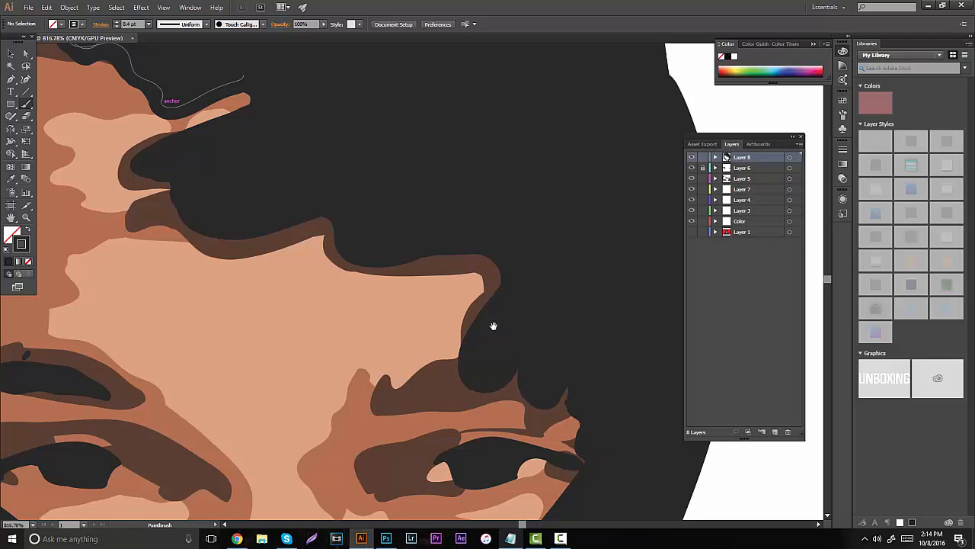
- Review the near-black hair and jaw fill over the lower face and across the whole artboard
left_click_drag(494, 326, 512, 107)
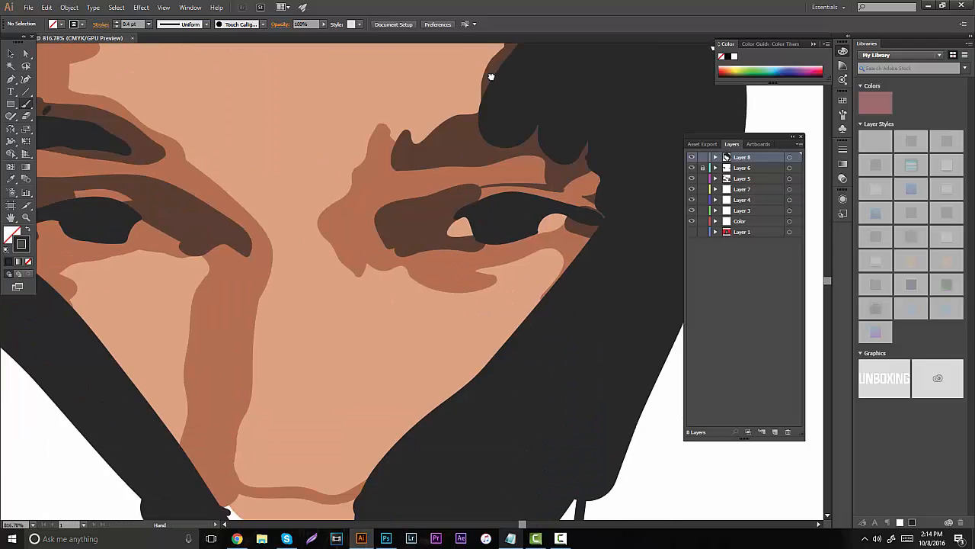
left_click(26, 217)
left_click_drag(327, 237, 164, 259)
left_click_drag(343, 270, 200, 275)
scroll(200, 275, "up", 3)
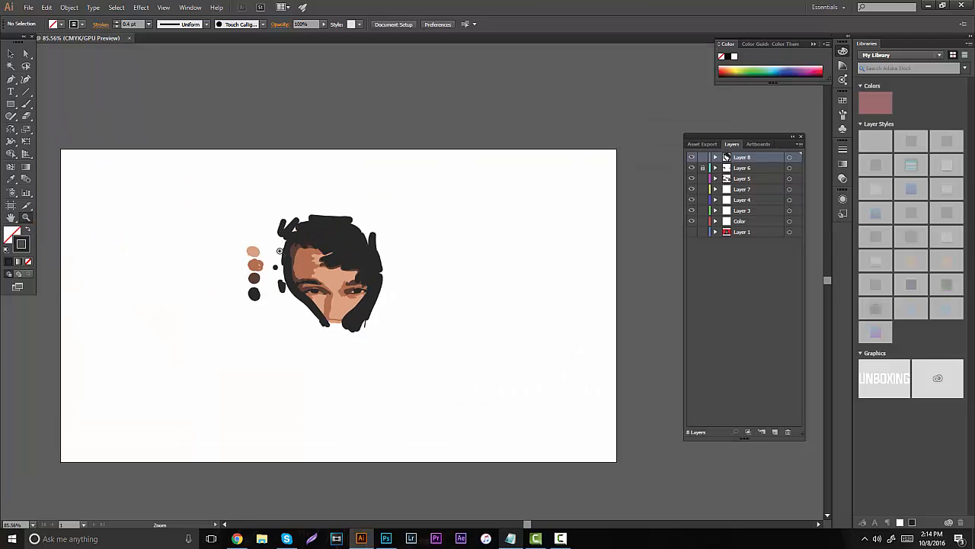
left_click_drag(254, 259, 334, 293)
scroll(350, 291, "down", 4)
left_click_drag(306, 252, 414, 263)
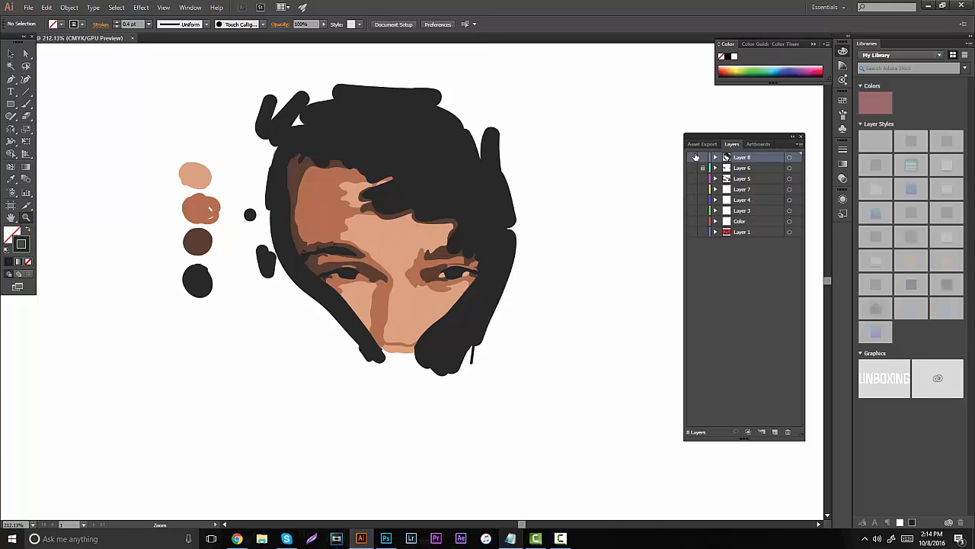
- Compare the painted portrait with the Layer 1 reference by toggling layer visibility, leaving Layer 1 hidden and the painted layers shown
left_click_drag(695, 156, 688, 247)
left_click(692, 232)
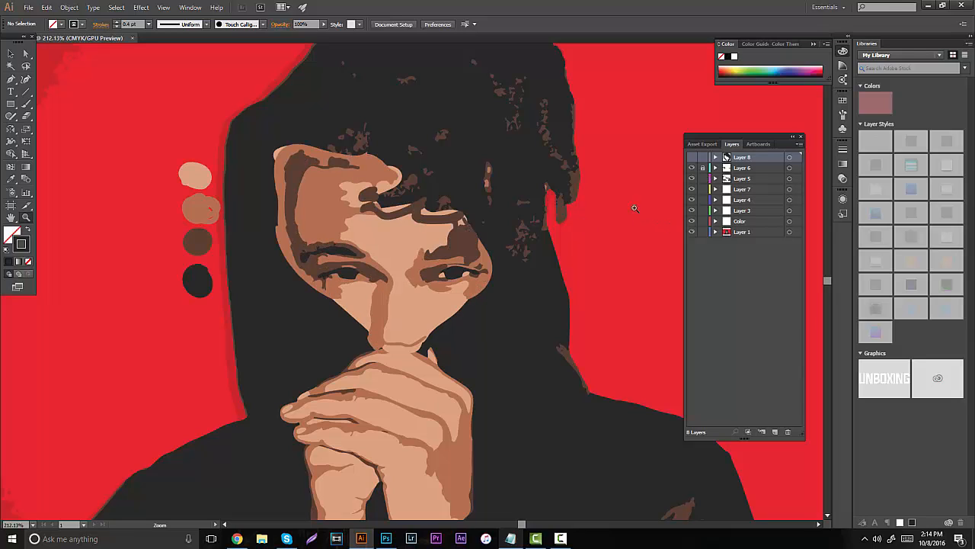
left_click(693, 158)
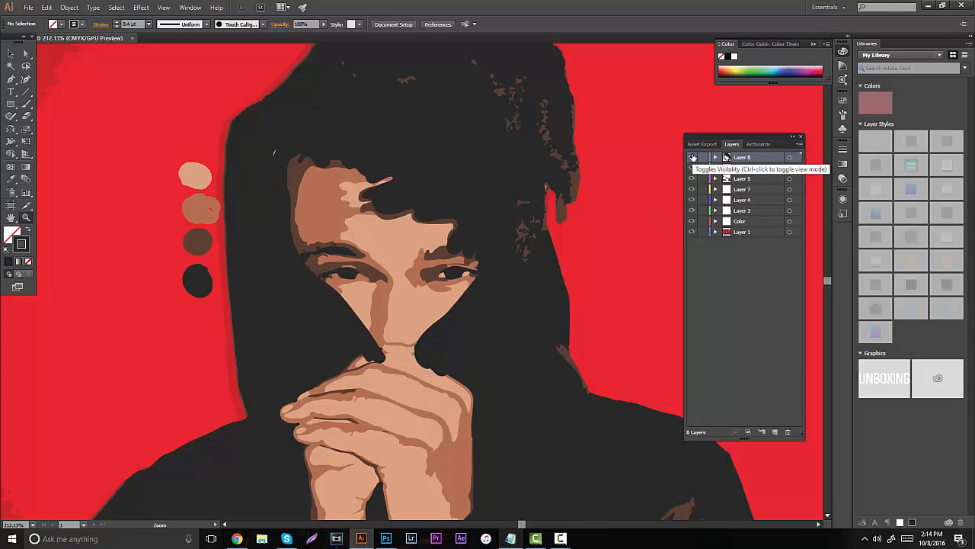
left_click_drag(694, 158, 698, 215)
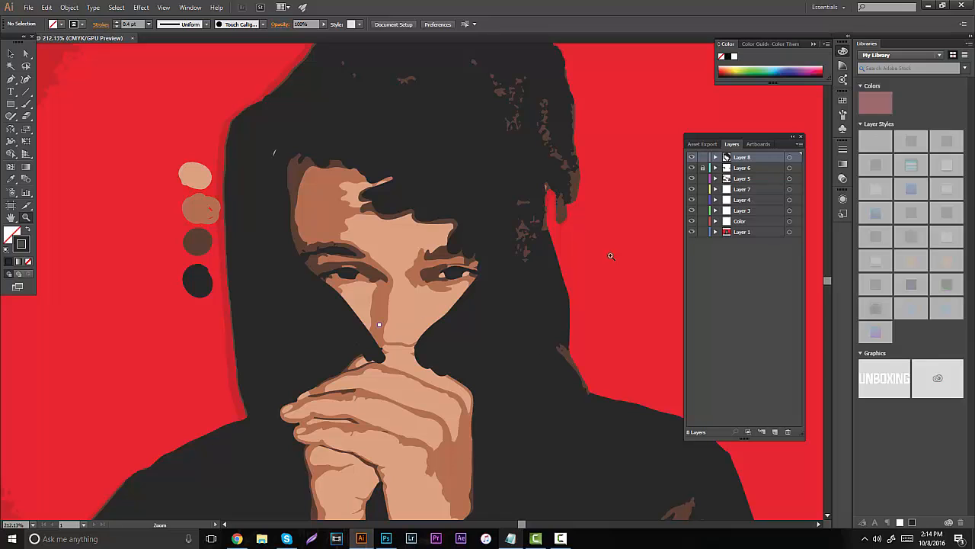
left_click(692, 232)
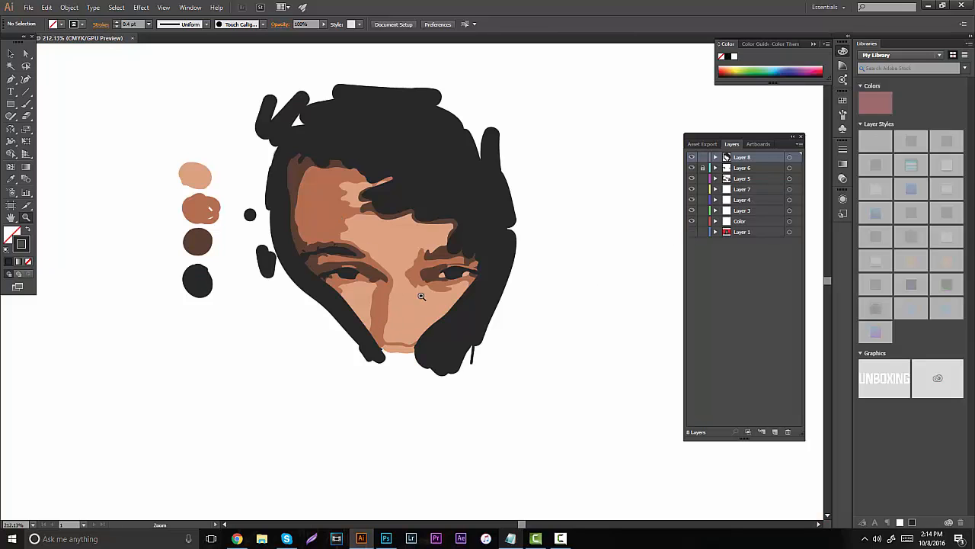
- Hide the painted layers, show the Layer 1 reference and examine its face, hair, clasped hands and hoodie
left_click_drag(378, 248, 455, 252)
scroll(389, 267, "up", 2)
left_click_drag(360, 262, 395, 254)
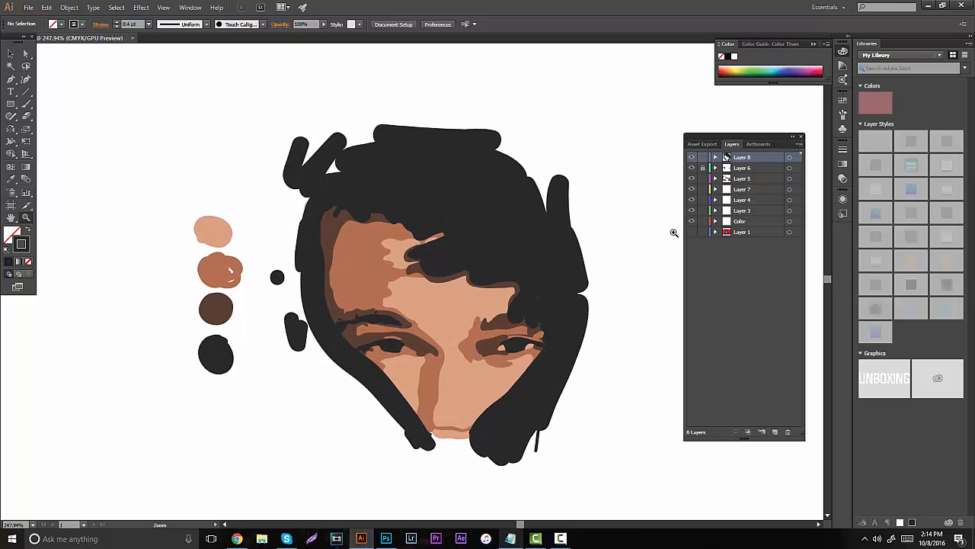
left_click_drag(695, 212, 702, 204)
left_click(693, 233)
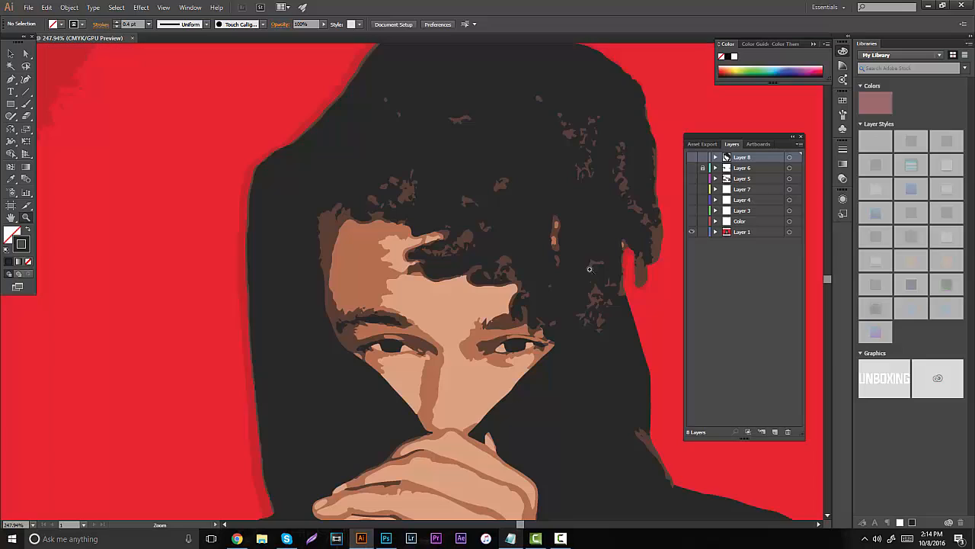
left_click_drag(479, 305, 483, 246)
left_click_drag(495, 263, 457, 293)
scroll(473, 381, "down", 3)
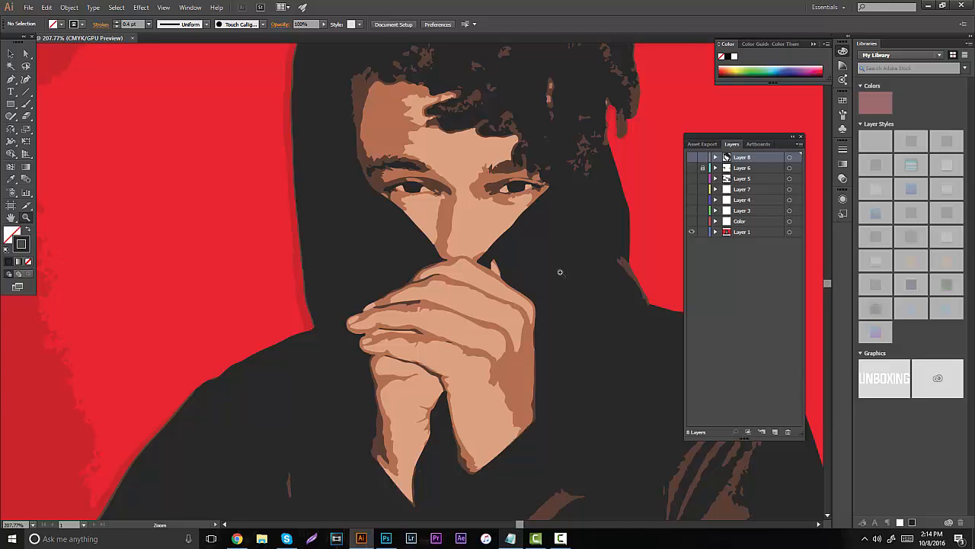
scroll(555, 201, "up", 1)
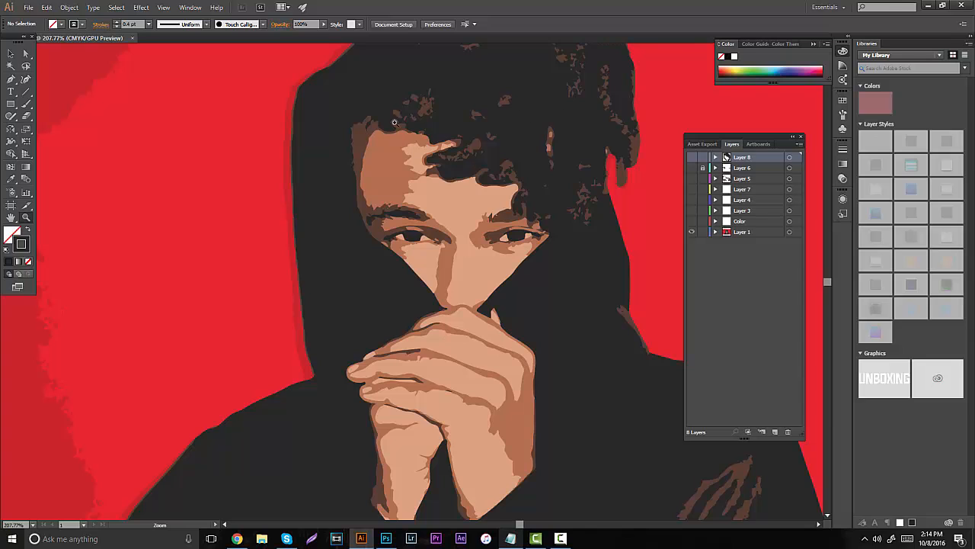
scroll(392, 240, "down", 6)
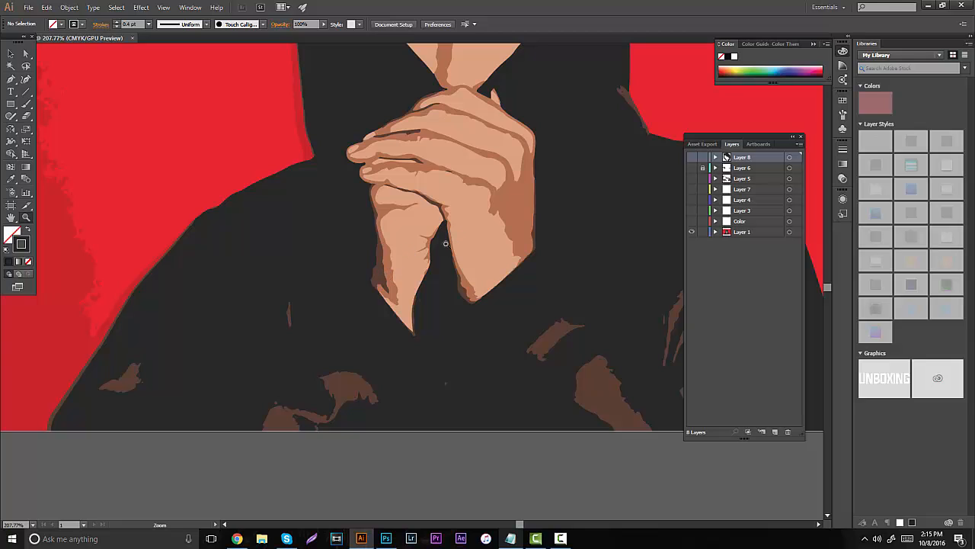
- Choose the 5 pt. Flat brush for the Paintbrush and add a new layer above Layer 8
left_click(261, 25)
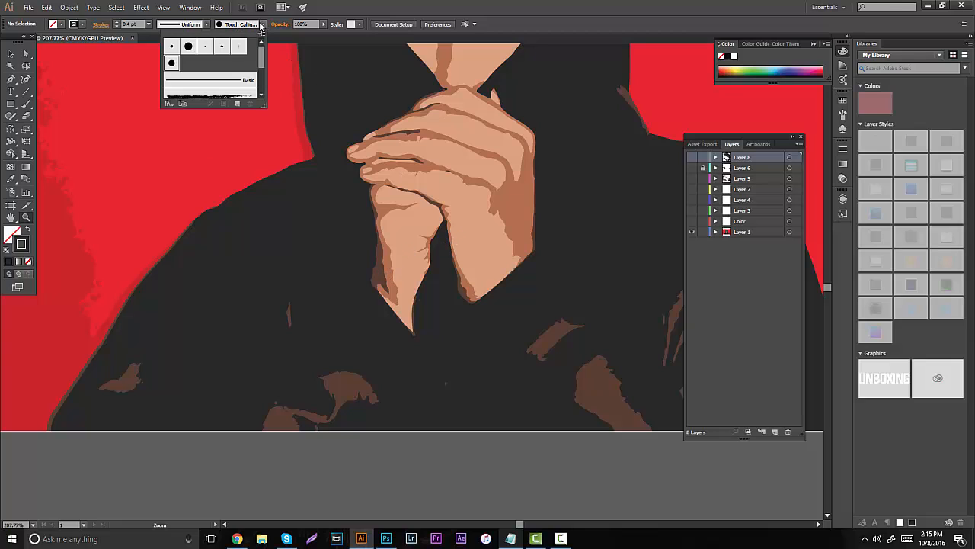
left_click(238, 51)
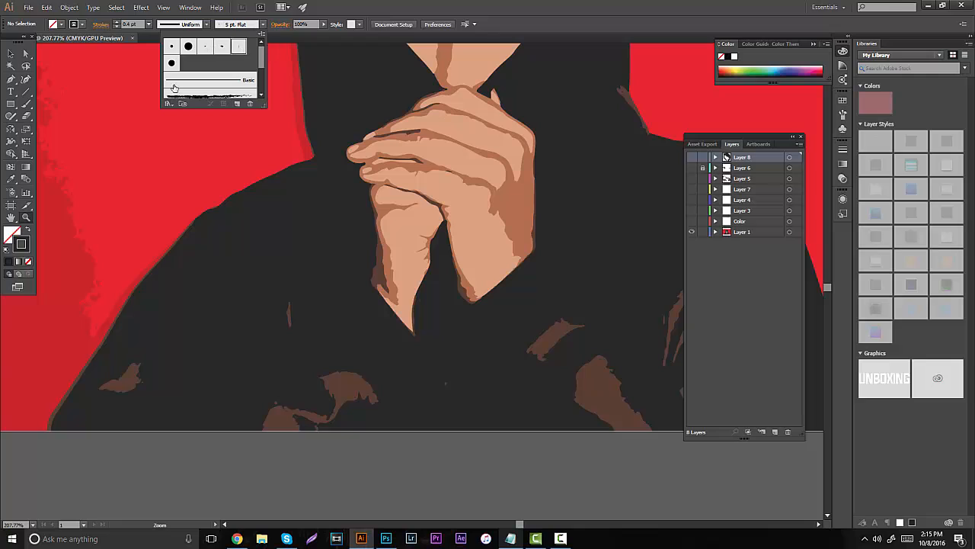
left_click(24, 104)
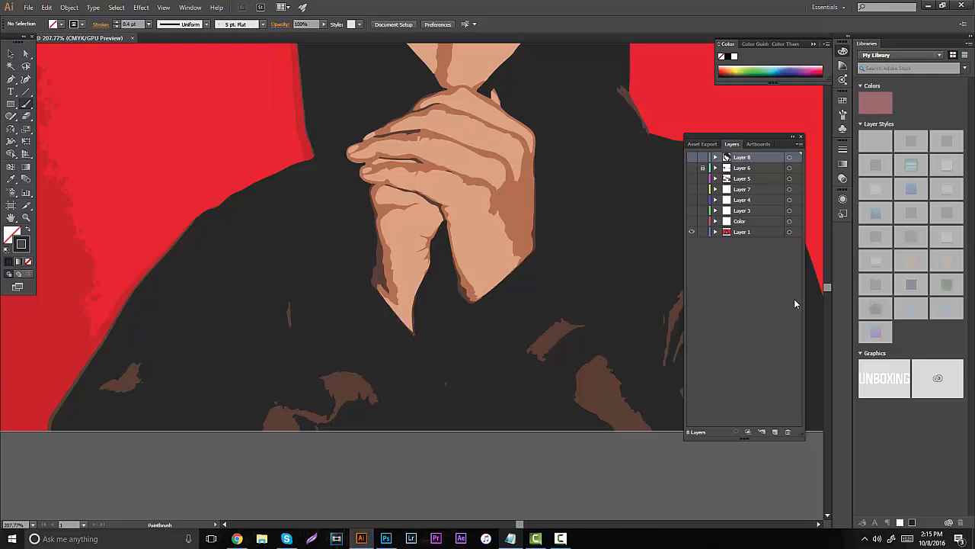
left_click(771, 433)
- Try a few short flat-brush strokes over the wrist of the clasped hands and undo them
left_click_drag(477, 232, 493, 220)
left_click_drag(494, 245, 511, 271)
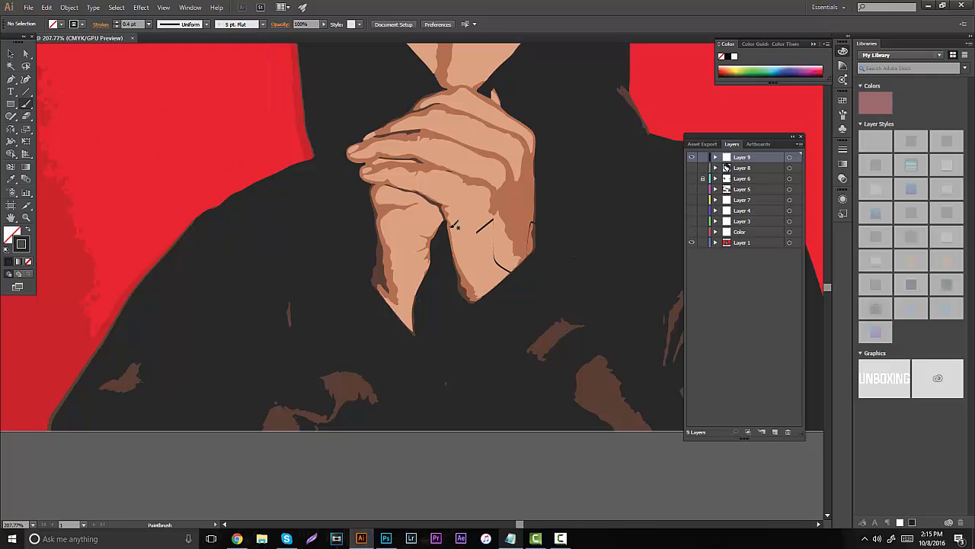
key("ctrl+z")
key("ctrl+z")
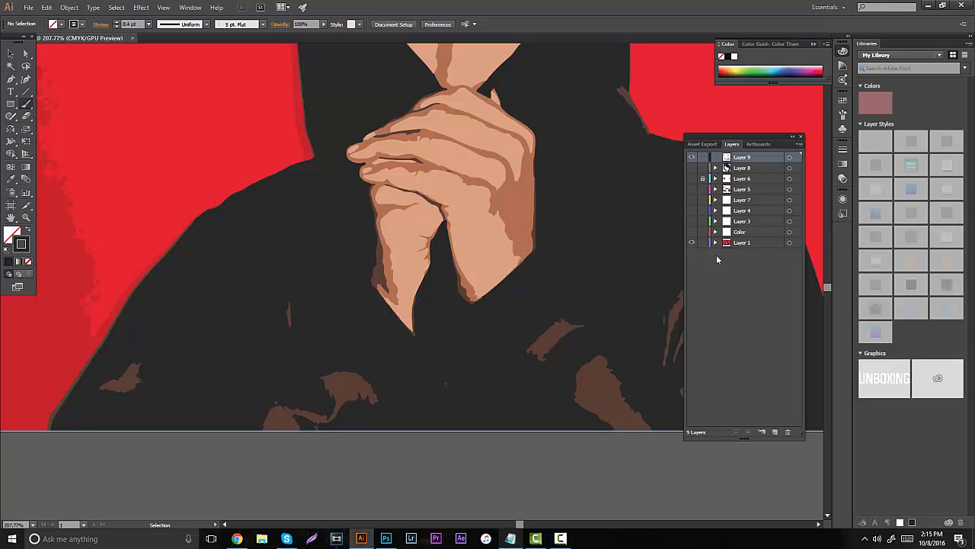
- Hide Layer 1 and try loose curved flat-brush strokes on the blank artboard, undoing each one
left_click(693, 243)
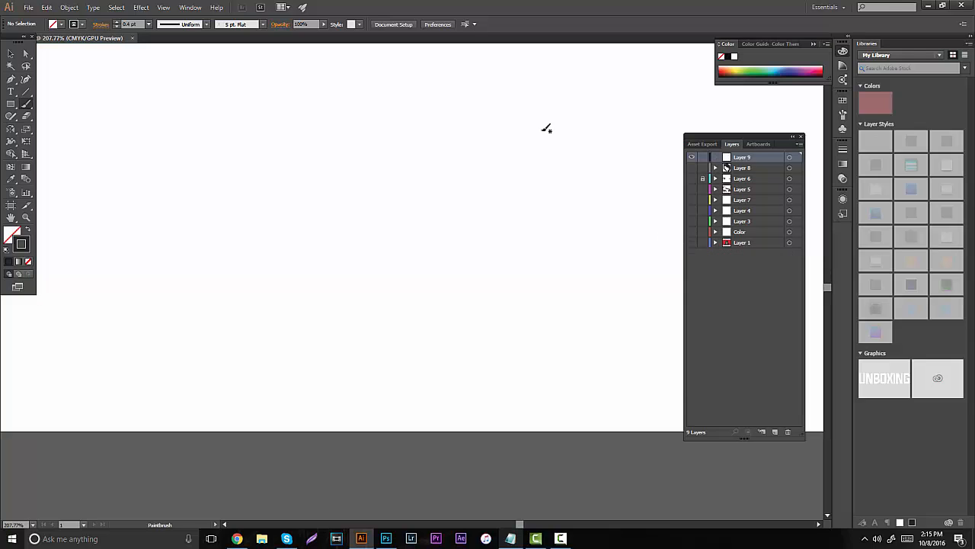
left_click_drag(226, 203, 284, 281)
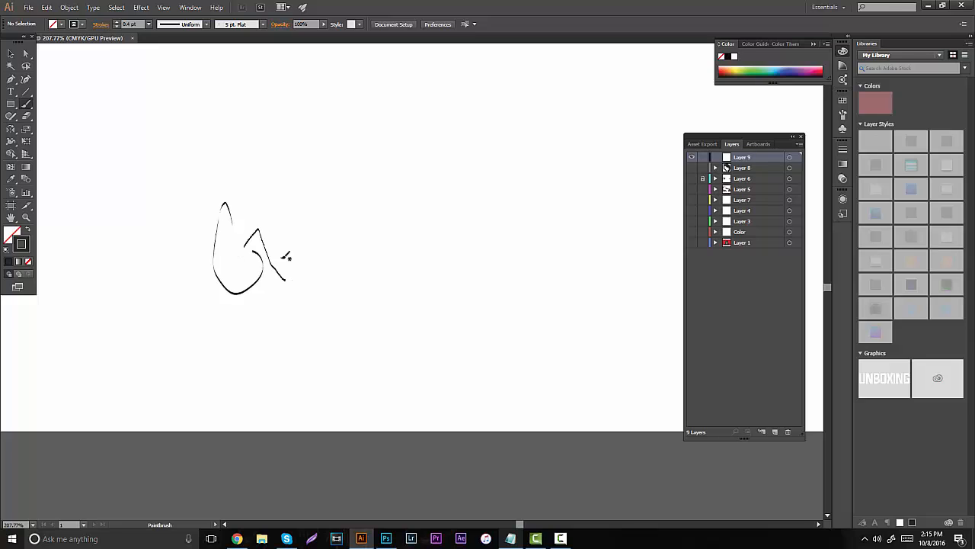
key("ctrl+z")
key("ctrl+z")
mouse_move(222, 238)
left_mouse_down()
mouse_move(227, 305)
mouse_move(275, 255)
left_mouse_up()
key("ctrl+z")
key("ctrl+z")
mouse_move(270, 183)
left_mouse_down()
mouse_move(255, 219)
mouse_move(268, 181)
mouse_move(278, 259)
mouse_move(302, 222)
left_mouse_up()
- Try handwriting "Hell" with the flat brush on the blank artboard and undo the letters
key("ctrl+z")
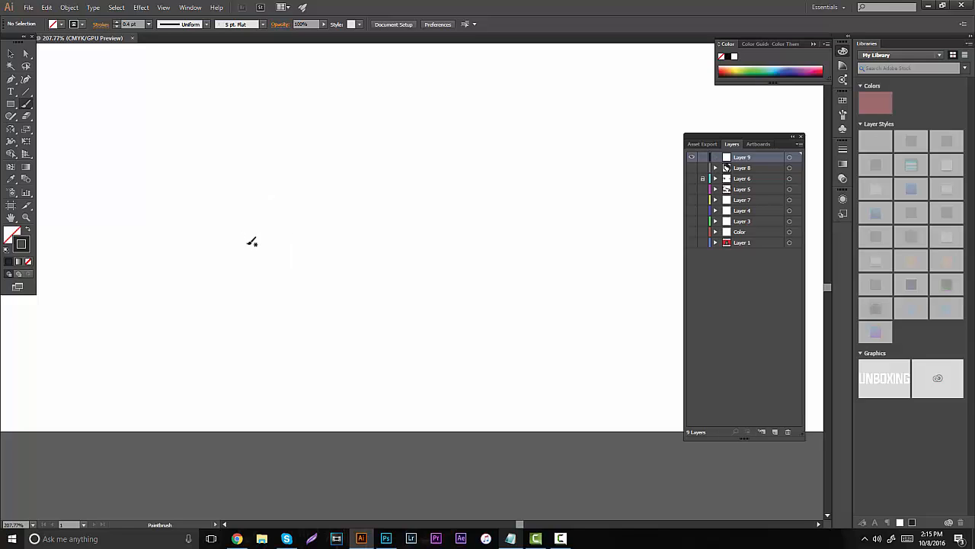
left_click_drag(240, 207, 262, 275)
left_click_drag(266, 211, 289, 258)
mouse_move(257, 244)
left_mouse_down()
mouse_move(302, 227)
mouse_move(317, 245)
left_mouse_up()
mouse_move(304, 204)
left_mouse_down()
mouse_move(325, 239)
mouse_move(341, 231)
mouse_move(341, 199)
left_mouse_up()
key("ctrl+z")
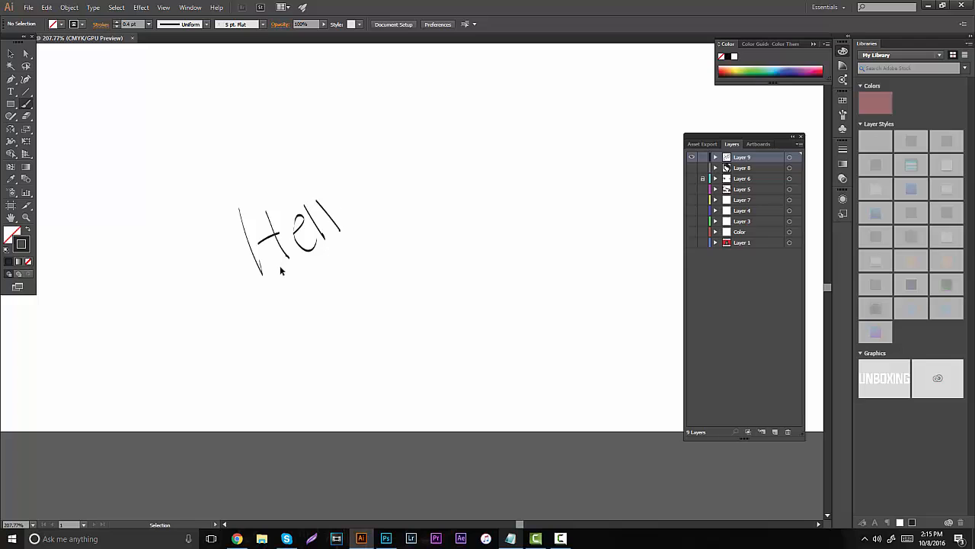
key("ctrl+z")
key("ctrl+z")
key("ctrl+z")
key("ctrl+z")
key("ctrl+z")
key("ctrl+z")
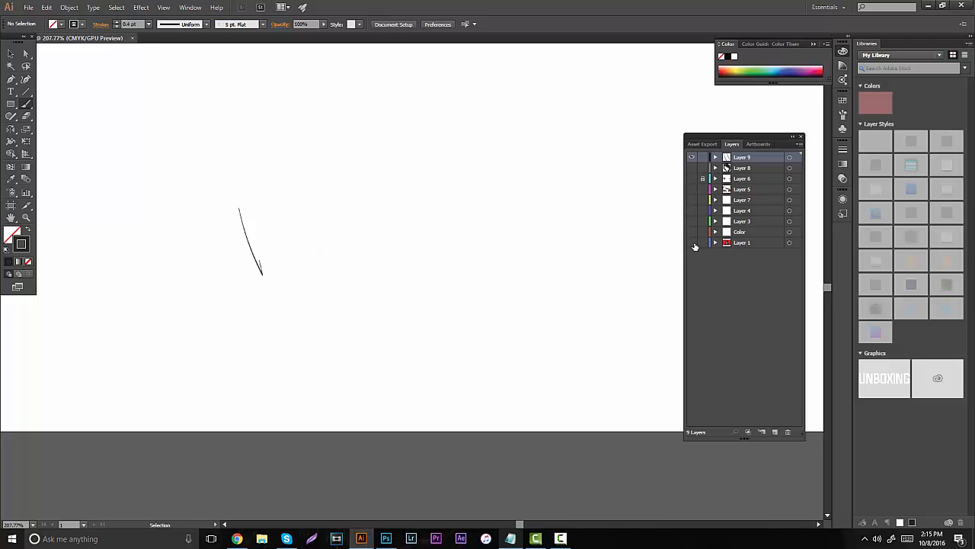
- Compare the painted layers against the Layer 1 reference, leaving all painted layers shown and Layer 1 hidden
left_click(690, 243)
scroll(526, 293, "up", 3)
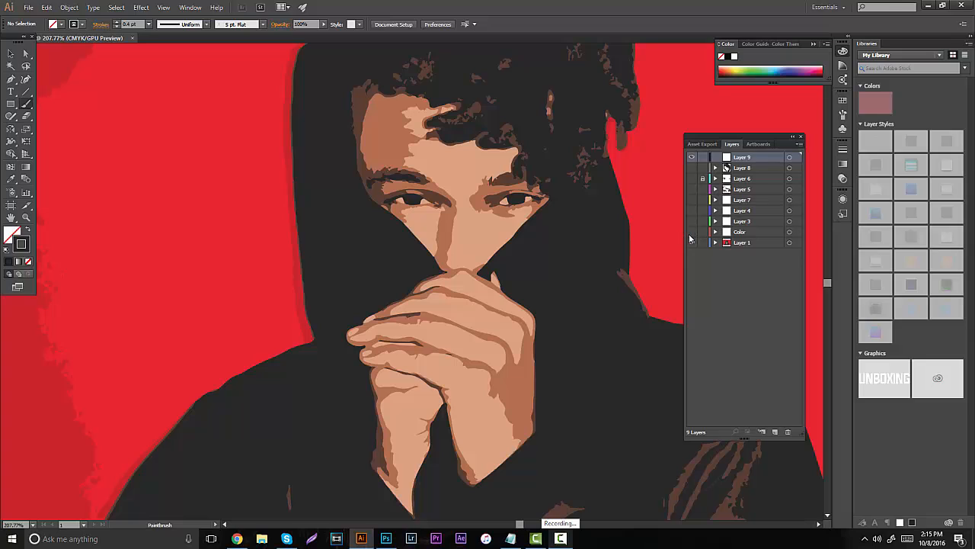
left_click_drag(690, 238, 690, 167)
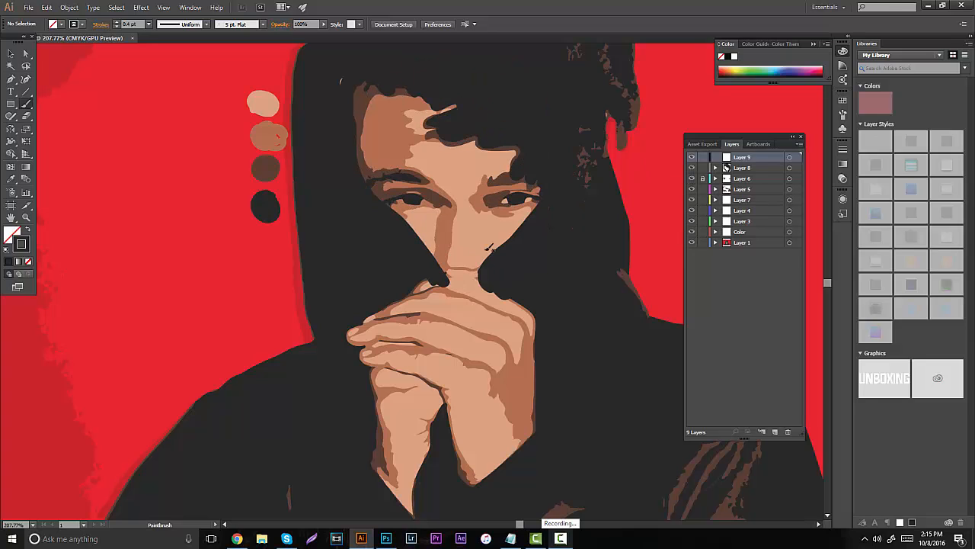
scroll(489, 247, "up", 1)
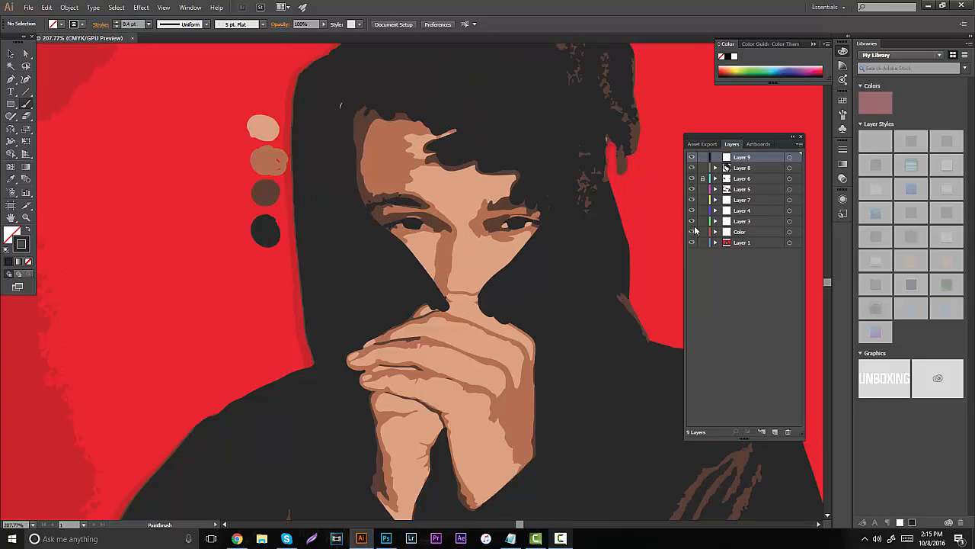
left_click(692, 243)
scroll(372, 302, "up", 2)
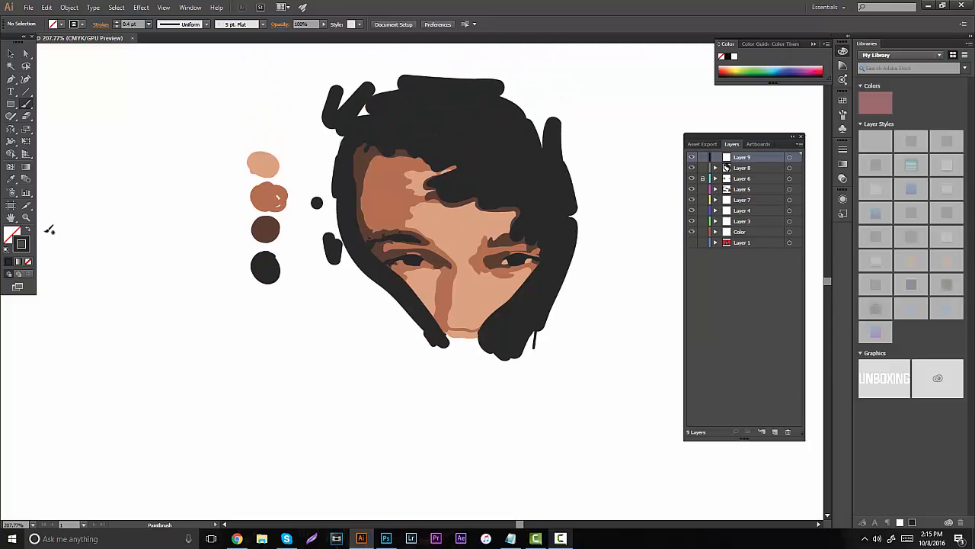
- Sample the orange-brown skin tone from the forehead for the Paintbrush and set the stroke weight to 0.1 pt
left_click(26, 217)
left_click_drag(430, 221, 657, 225)
key("i")
left_click(275, 169)
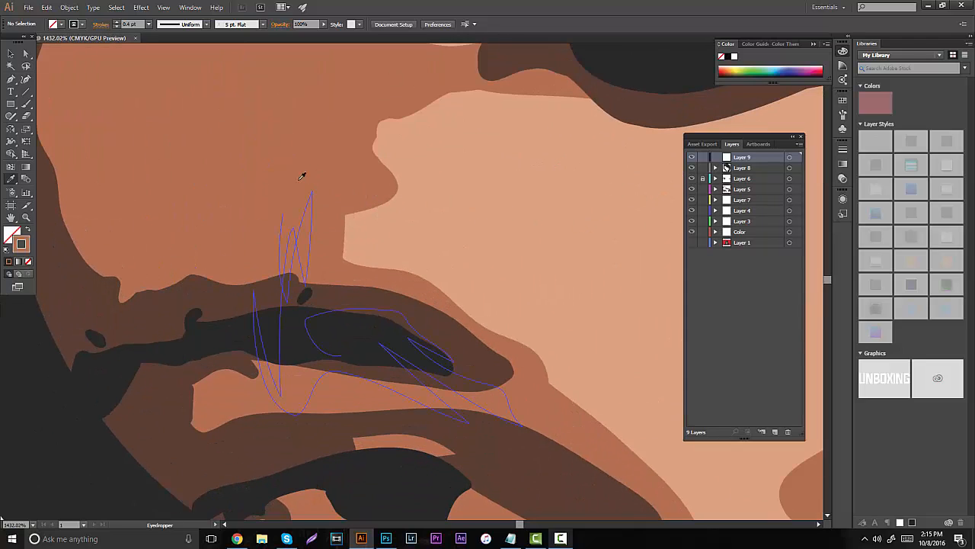
key("b")
left_click_drag(135, 23, 43, 7)
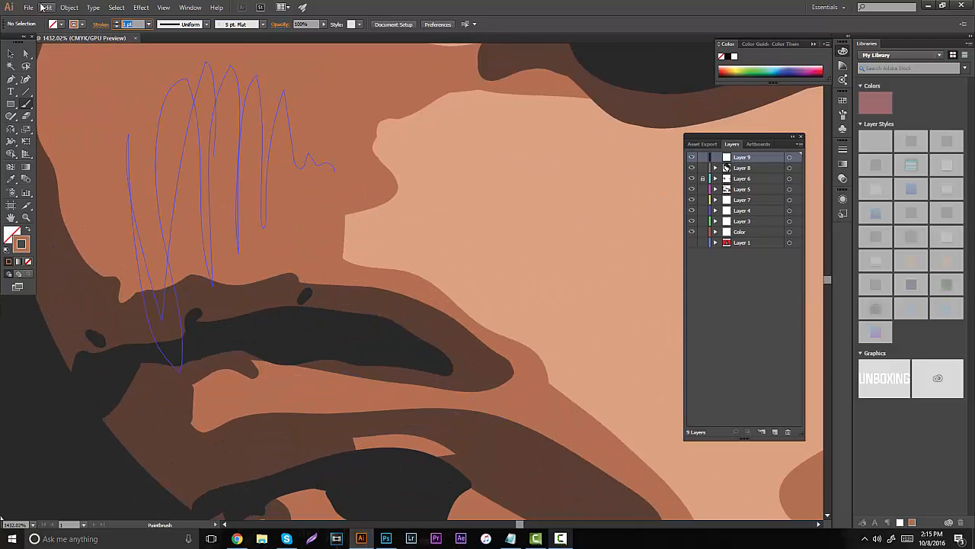
type(".1")
key("Return")
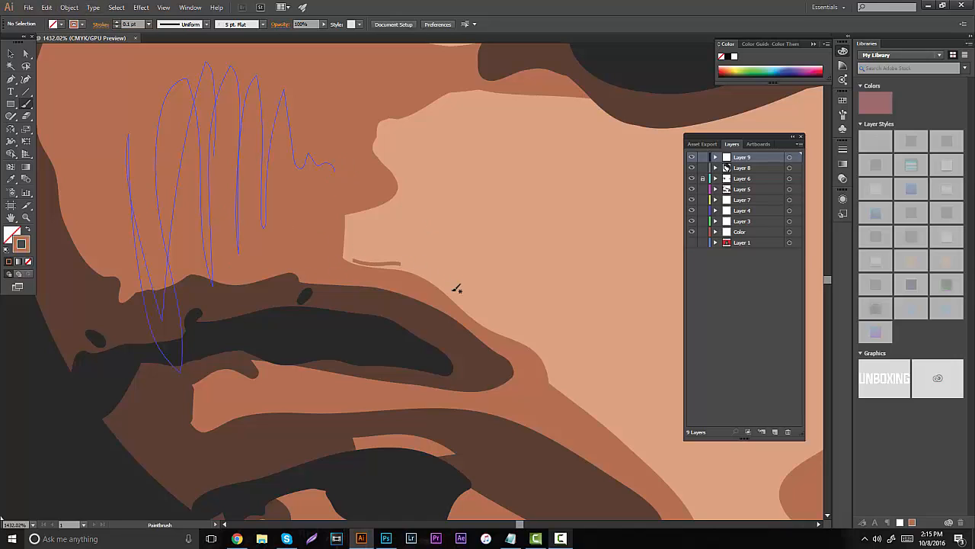
- Paint thin detail lines along the upper edge of the left eyebrow's shading and beneath the forehead hair
left_click_drag(369, 261, 439, 287)
key("ctrl+z")
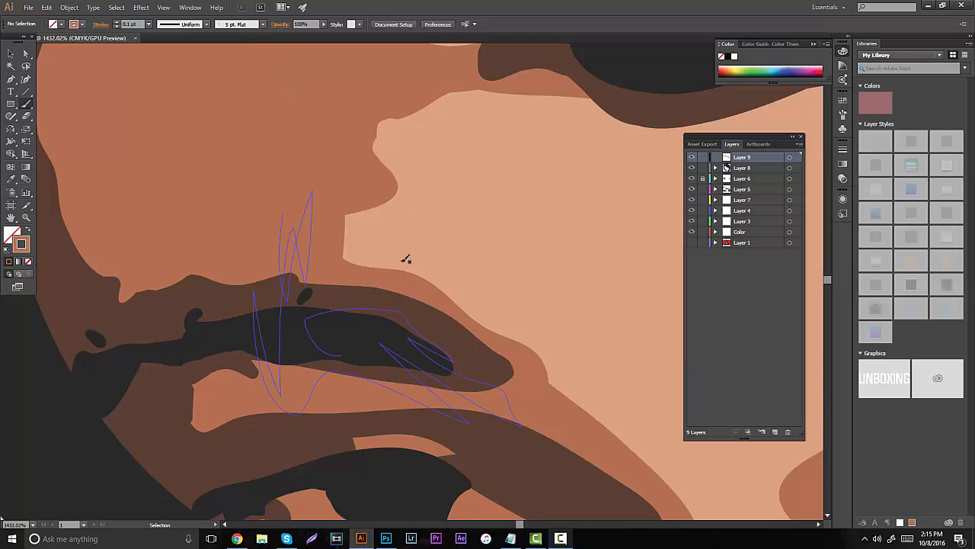
mouse_move(374, 261)
left_mouse_down()
mouse_move(450, 285)
mouse_move(471, 308)
left_mouse_up()
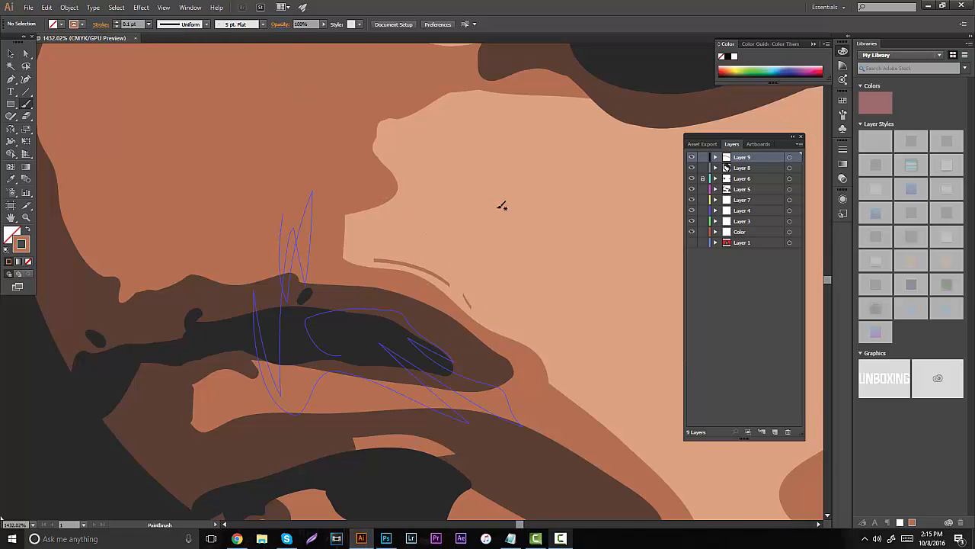
left_click_drag(532, 100, 582, 97)
- Paint short thin detail lines in the dark shading at the inner corner of the left eye
key("space")
mouse_move(490, 338)
left_mouse_down()
mouse_move(334, 275)
mouse_move(312, 244)
left_mouse_up()
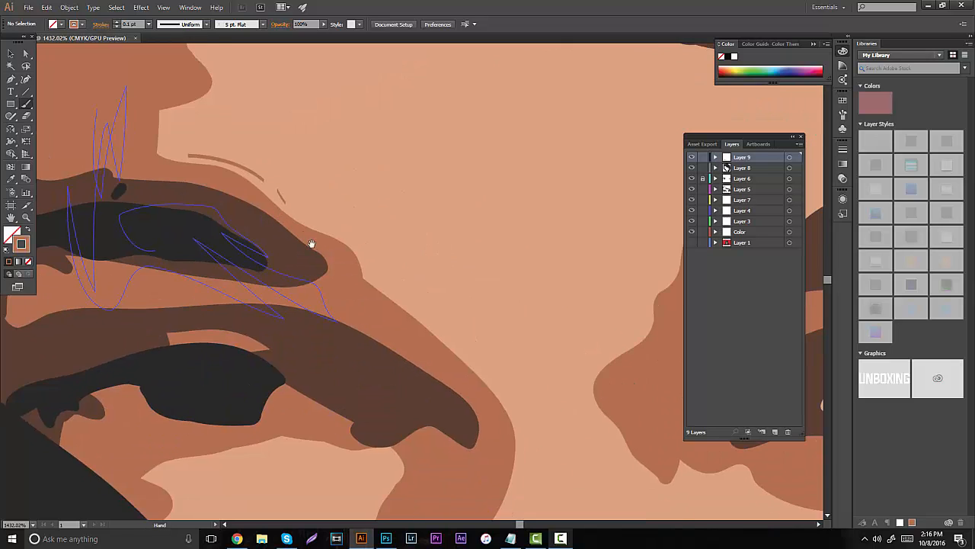
left_click_drag(488, 296, 541, 184)
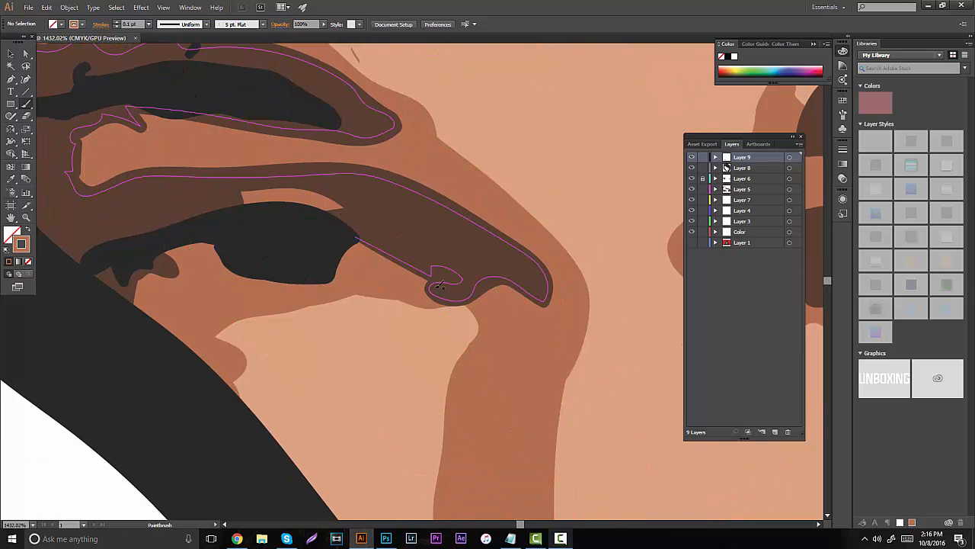
mouse_move(435, 293)
left_mouse_down()
mouse_move(456, 297)
mouse_move(331, 263)
mouse_move(292, 219)
left_mouse_up()
key("space")
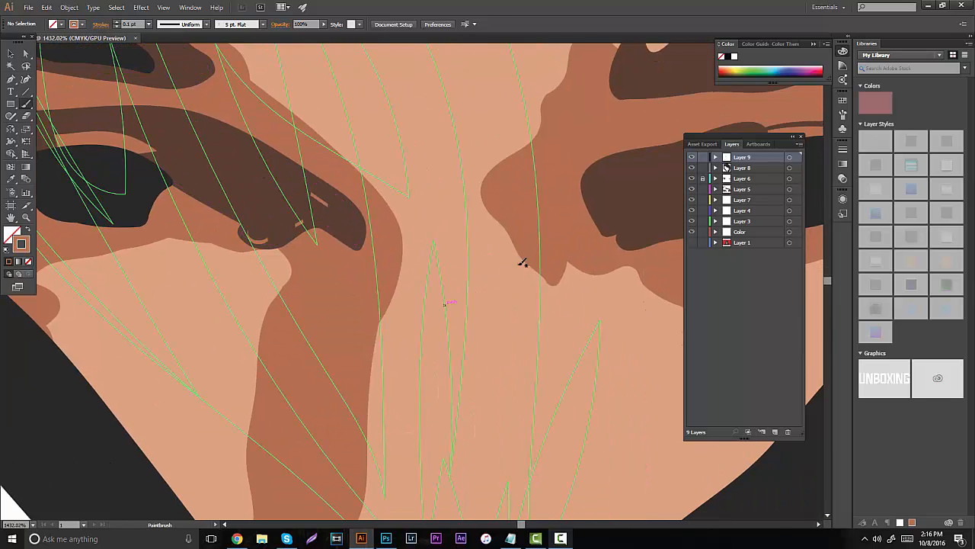
- Paint thin detail lines beneath the right eye's shadow and on the outer cheek next to the black hood
key("space")
mouse_move(498, 265)
left_mouse_down()
mouse_move(353, 270)
mouse_move(320, 250)
left_mouse_up()
mouse_move(455, 259)
left_mouse_down()
mouse_move(475, 290)
mouse_move(363, 235)
left_mouse_up()
key("space")
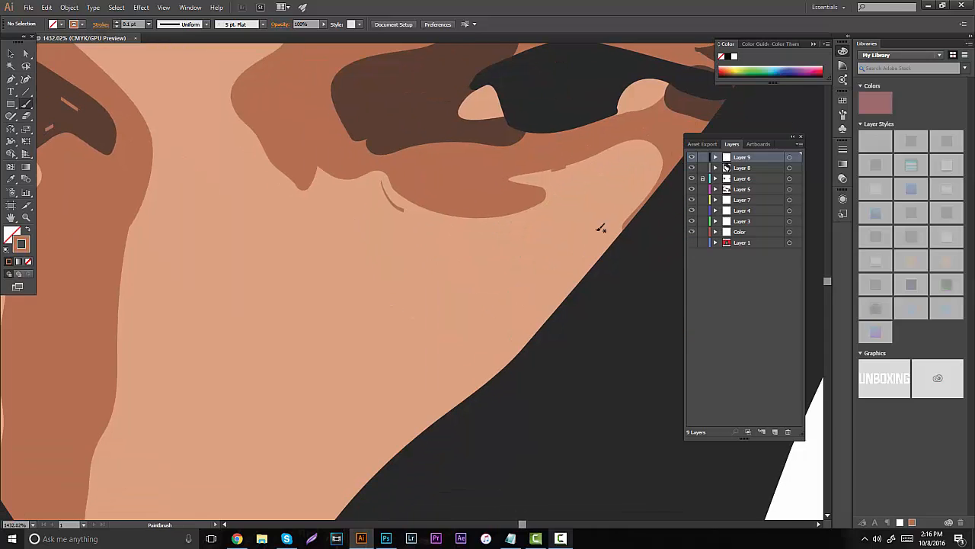
mouse_move(630, 198)
left_mouse_down()
mouse_move(642, 184)
mouse_move(620, 180)
left_mouse_up()
- Add thin detail lines under the left eye, around the nose tip and across the forehead below the hair
left_click(26, 219)
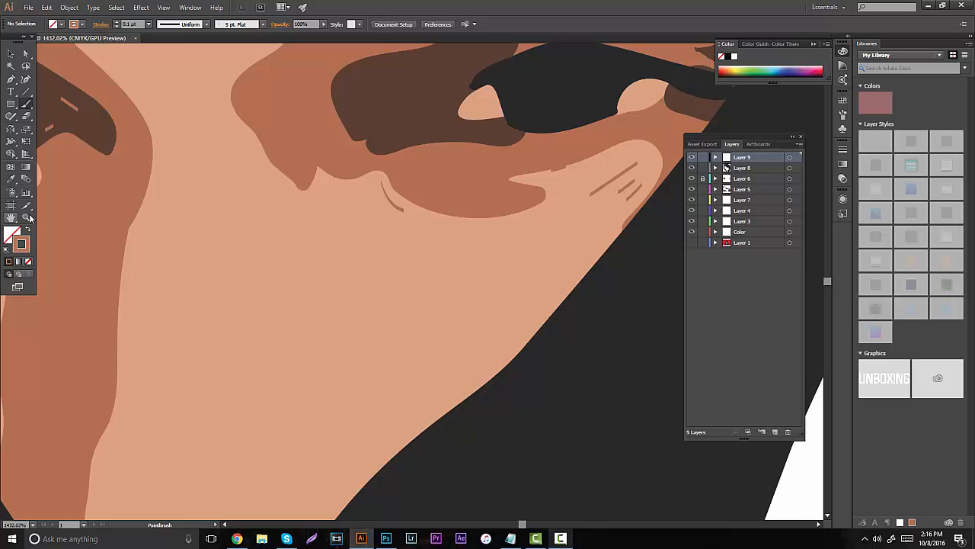
left_click_drag(337, 200, 489, 241)
key("b")
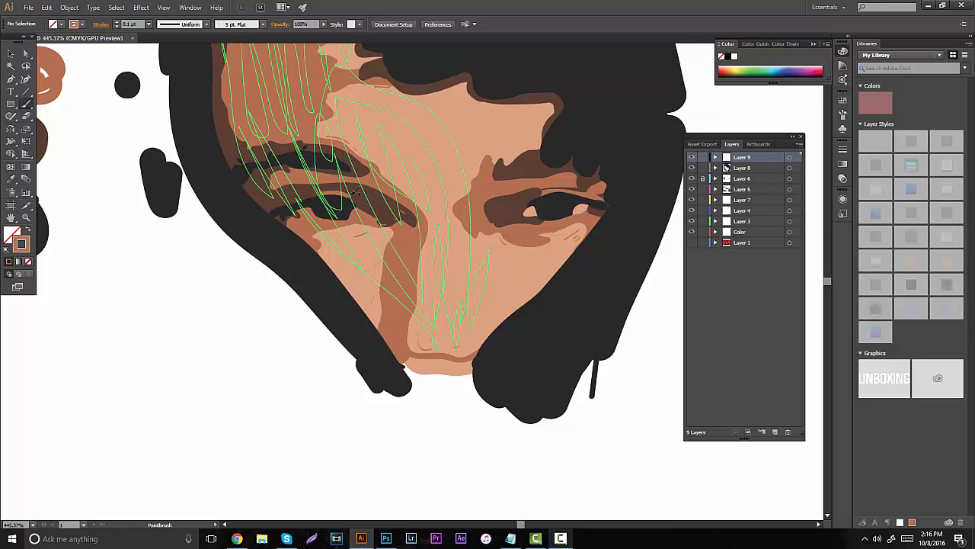
scroll(467, 192, "up", 2)
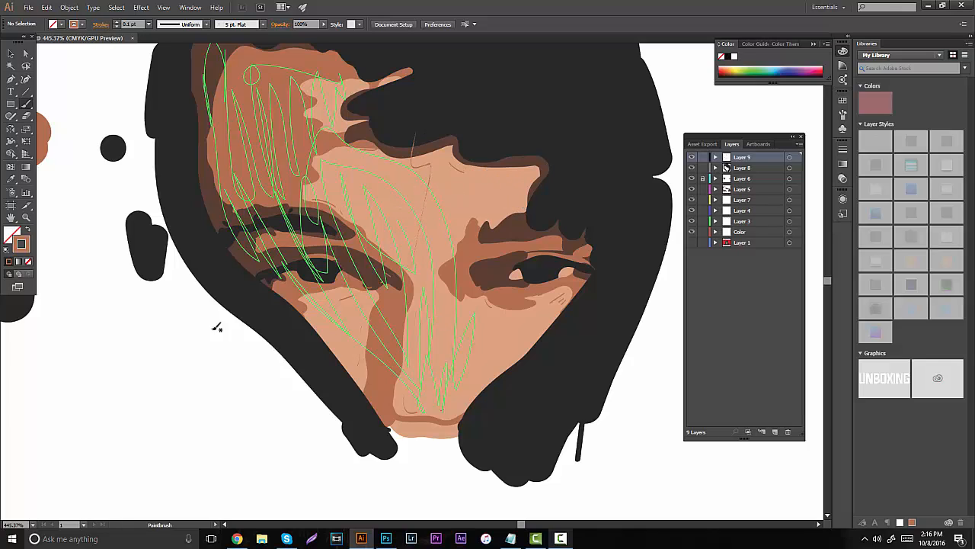
- View the whole portrait and hide Layer 9 with its thin detail lines
left_click(27, 218)
left_click_drag(350, 262, 193, 256)
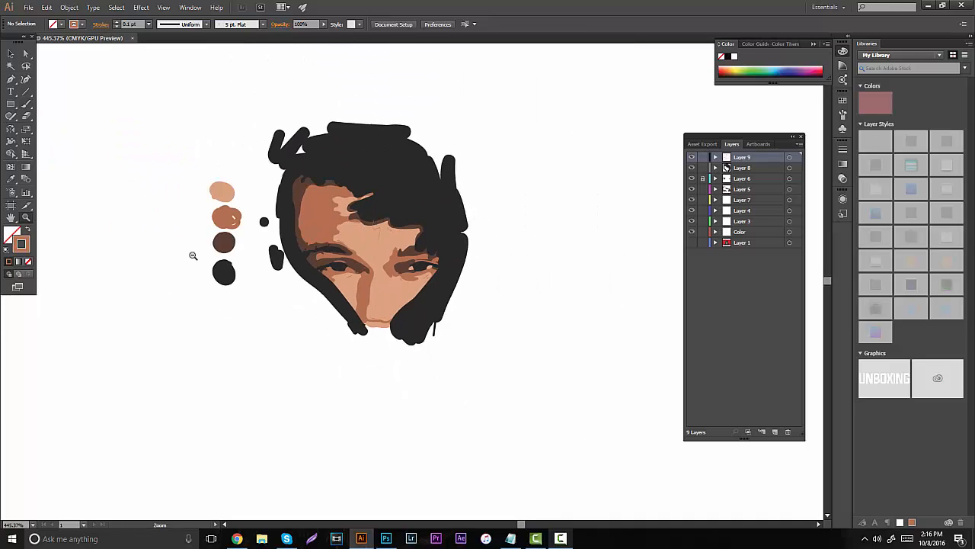
scroll(343, 231, "up", 1)
left_click(692, 157)
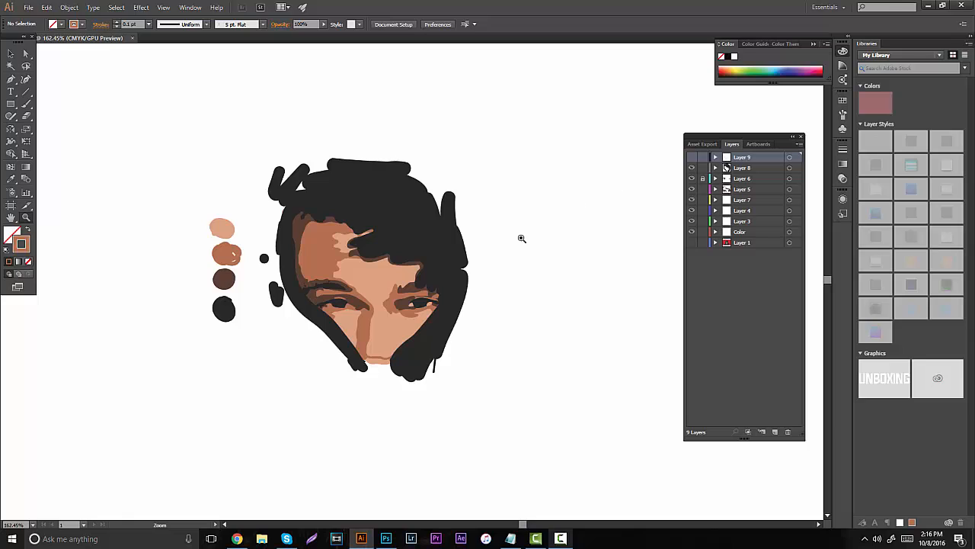
left_click(560, 539)
left_click(560, 538)
- Show the reference image on Layer 1 and add a new layer above Layer 9 for the hair and hood outline
left_click(692, 243)
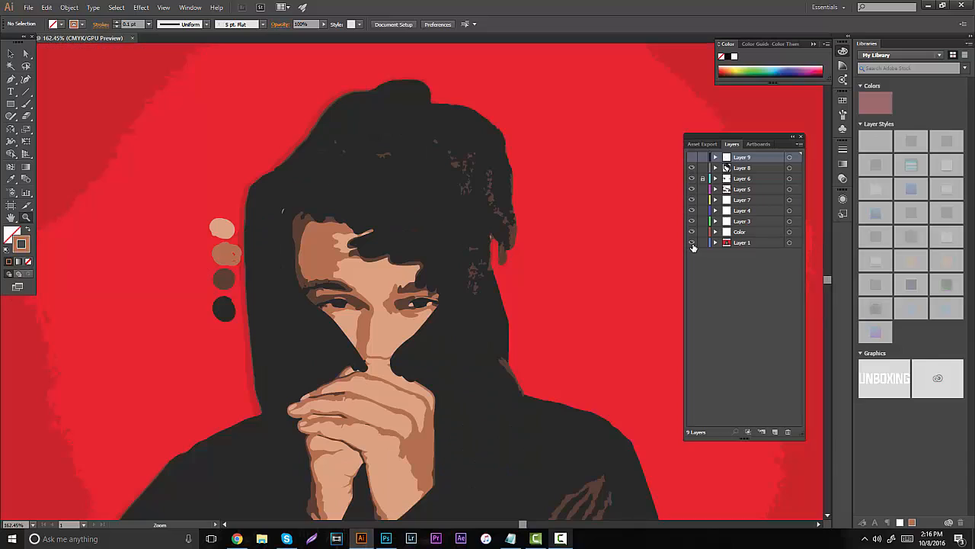
left_click_drag(377, 211, 432, 228)
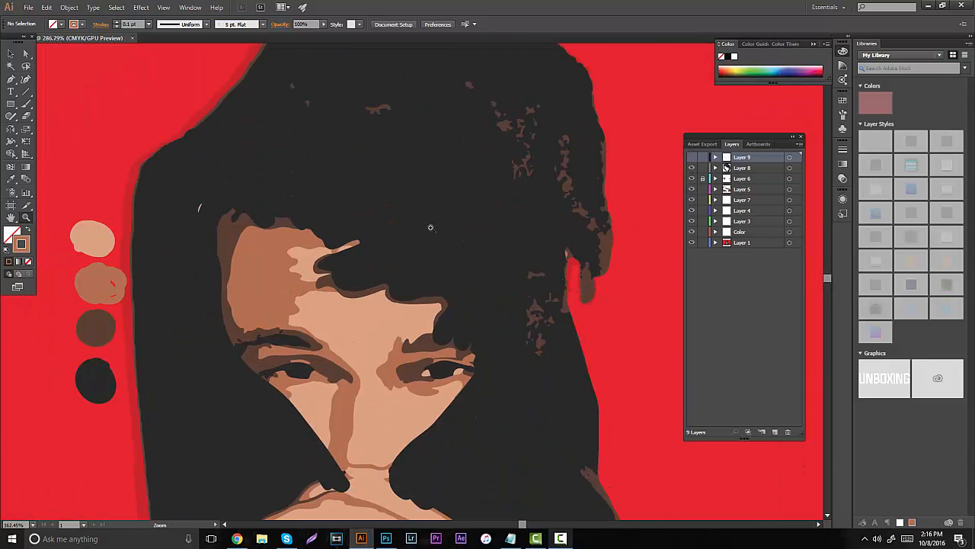
left_click(11, 78)
scroll(169, 208, "up", 2)
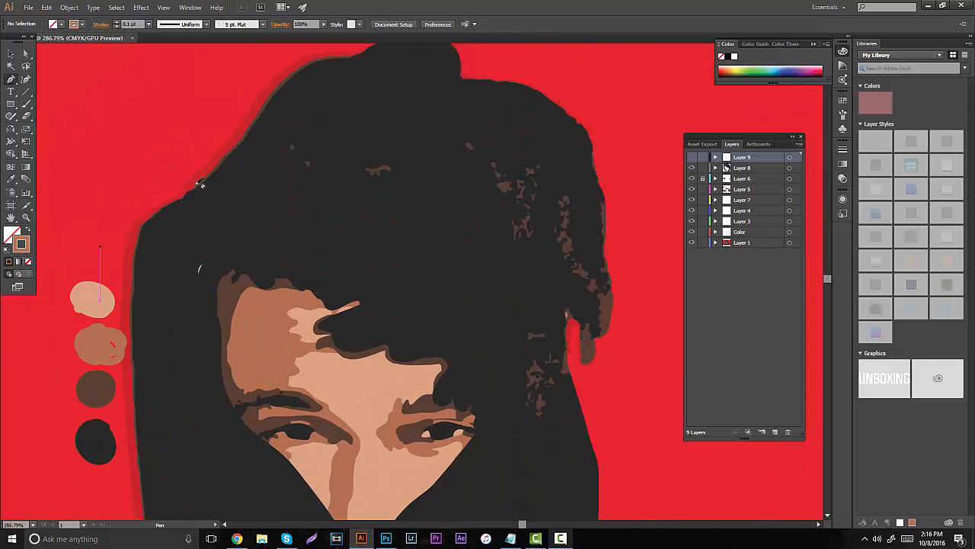
left_click(774, 431)
- Trace the outer edge of the hood and hair with the Pen tool, over the crown and down to the ear
scroll(267, 197, "up", 1)
left_click(175, 242)
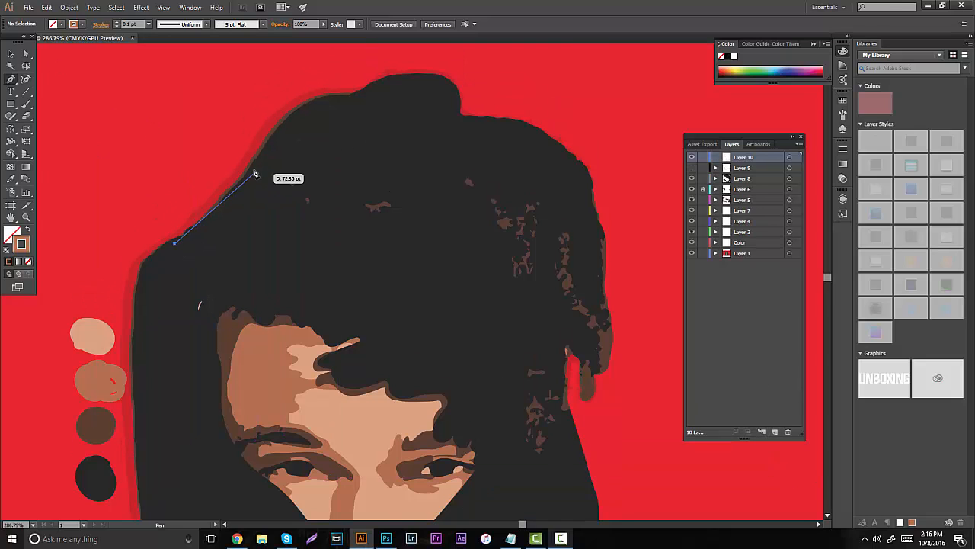
left_click_drag(261, 156, 463, 111)
left_click_drag(529, 120, 553, 130)
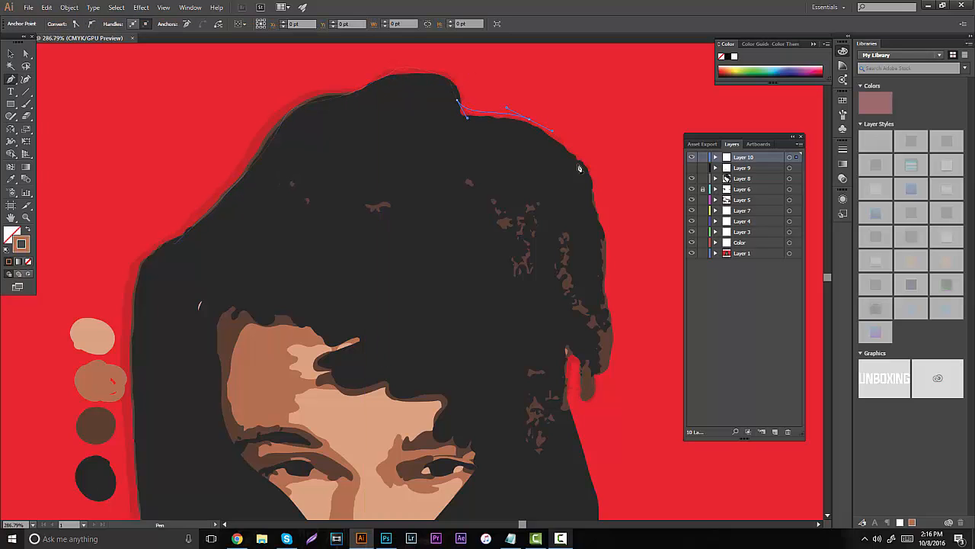
left_click_drag(589, 183, 593, 201)
left_click_drag(602, 243, 604, 261)
left_click_drag(612, 316, 612, 336)
- Continue the pen path around the hair tip by the ear and down the hood's right edge to the shoulder
left_click_drag(596, 377, 554, 398)
left_click_drag(590, 480, 596, 509)
scroll(595, 493, "down", 3)
left_click(599, 412)
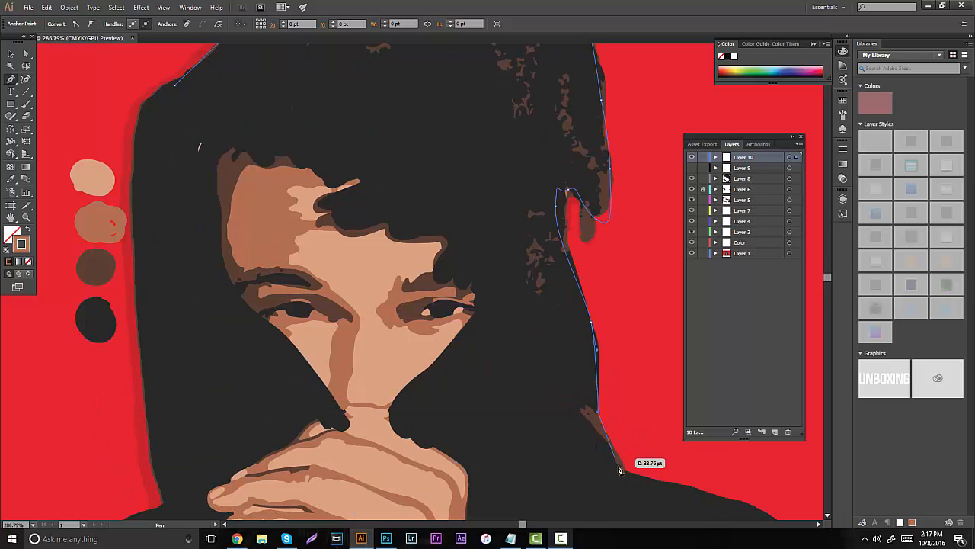
left_click(628, 472)
- Continue the pen path along the top of the hands and up the right cheek past the eye into the hair
left_click(472, 476)
left_click(422, 439)
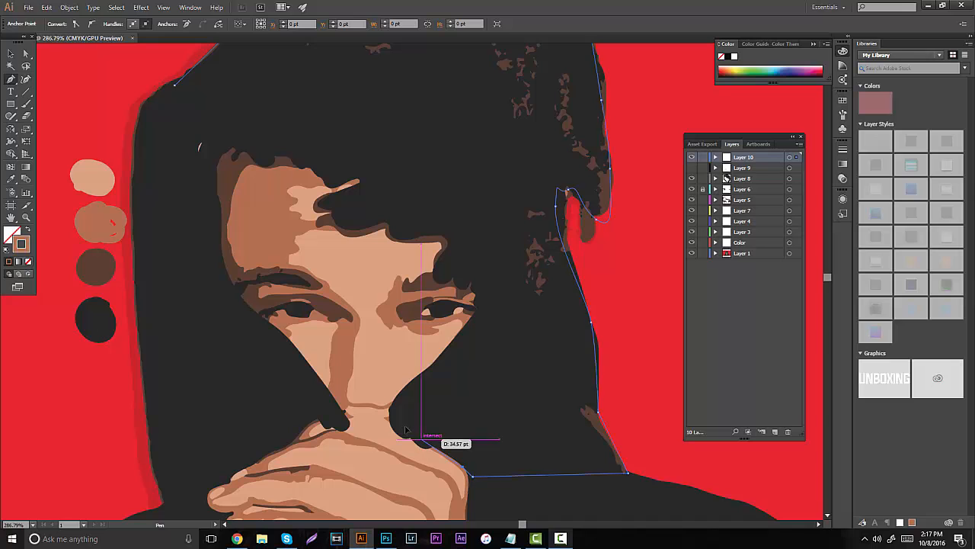
left_click(390, 412)
left_click(455, 347)
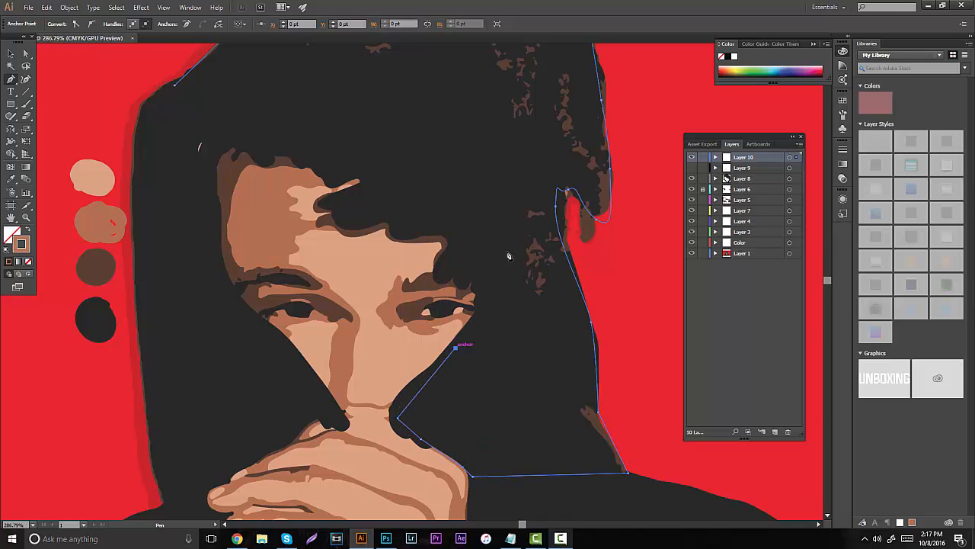
left_click(487, 295)
left_click(458, 224)
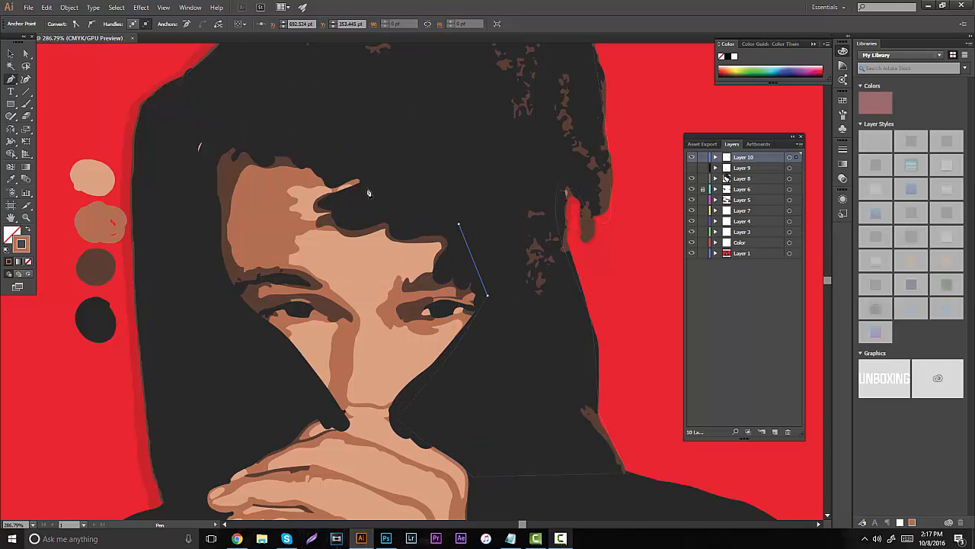
- Run the pen path through the hair above the forehead and close it at its starting point
left_click(369, 185)
left_click(376, 164)
left_click(241, 134)
left_click(191, 130)
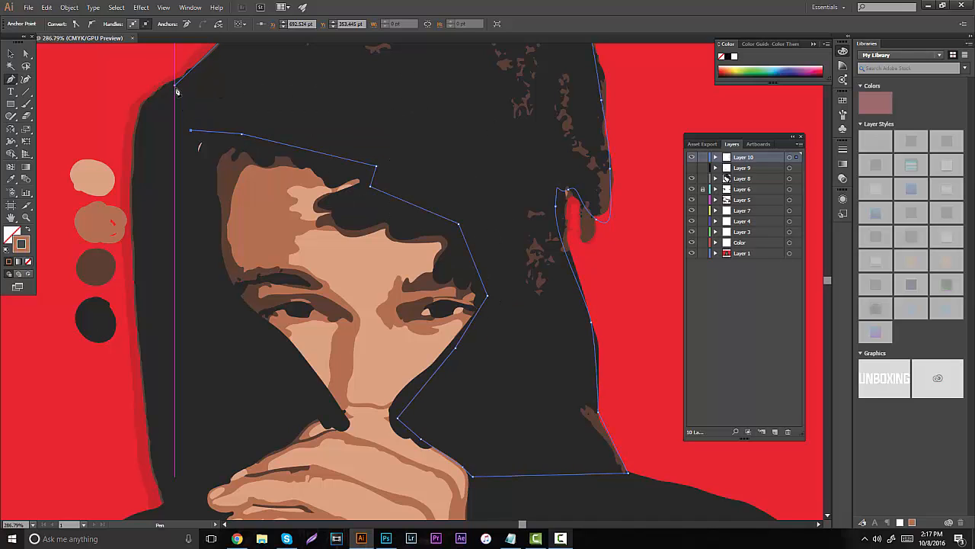
left_click(176, 87)
- Give the outlined hair and hood shape a black fill and no stroke
left_click(11, 54)
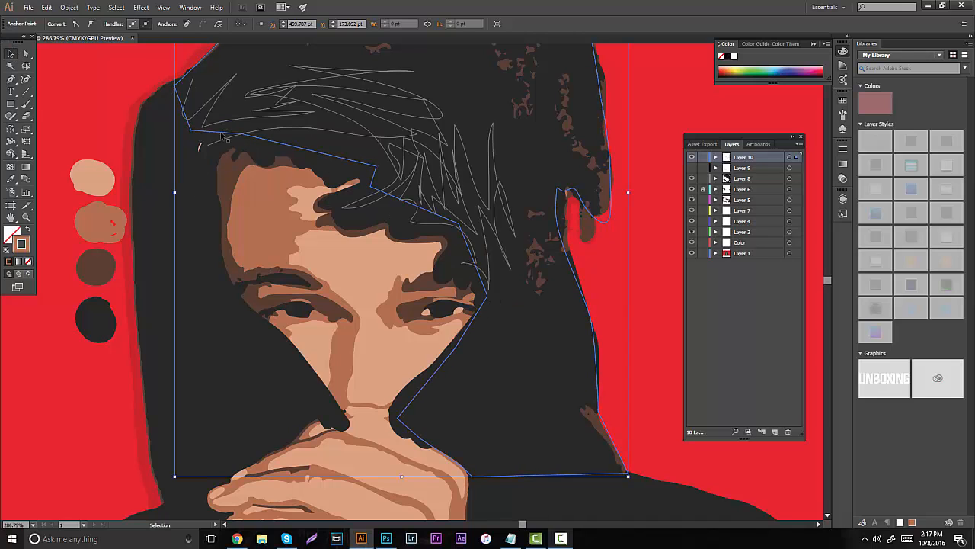
left_click(82, 24)
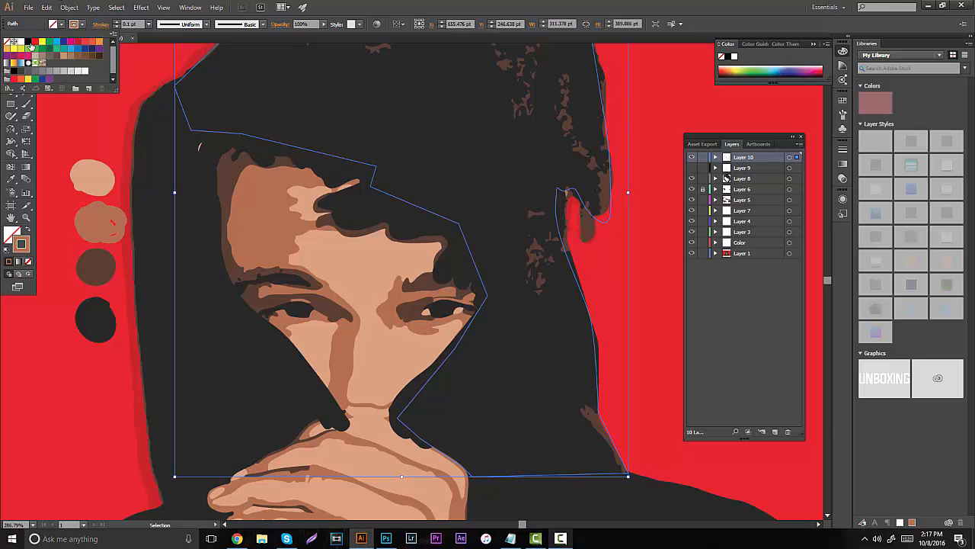
left_click(28, 43)
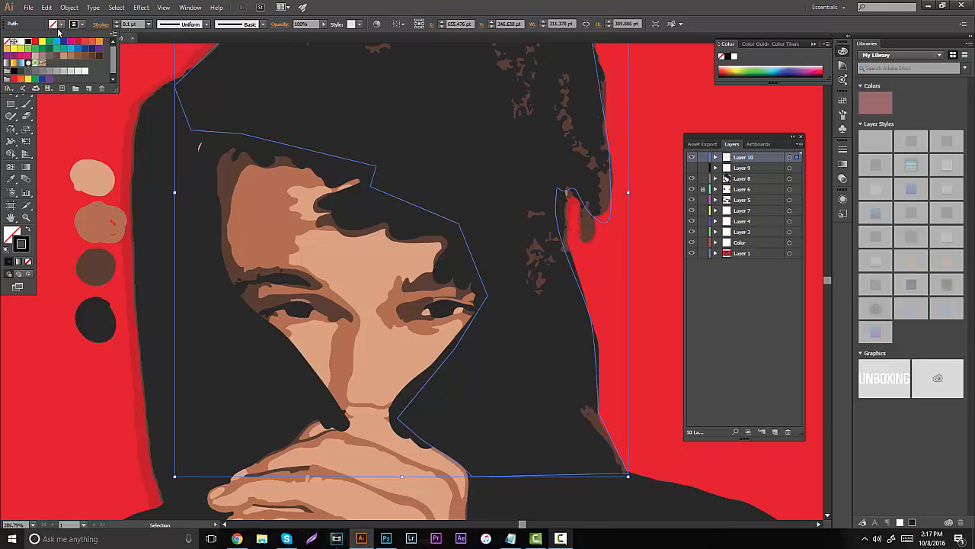
left_click(27, 230)
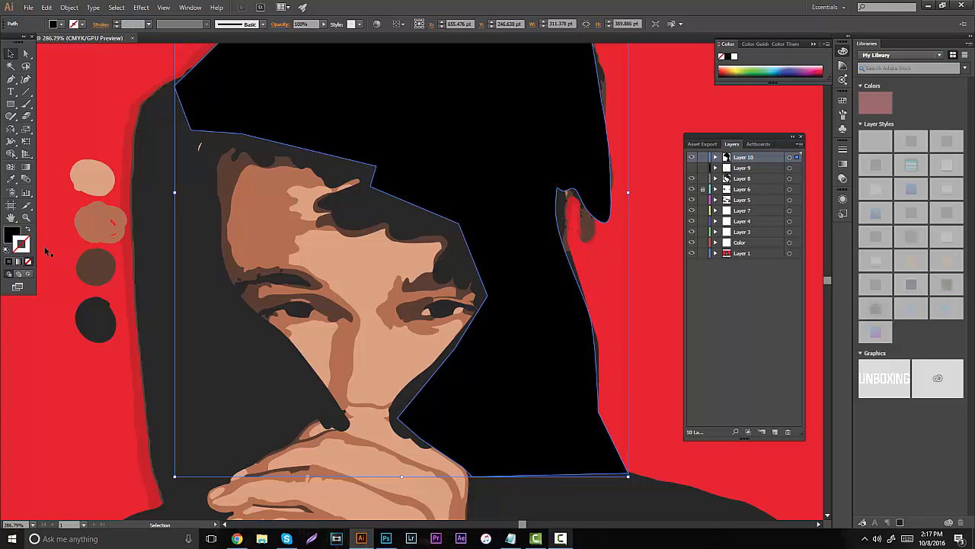
- Sample the near-black palette circle, hide Layer 1, and apply the color as the shape's fill with no stroke
left_click(89, 313)
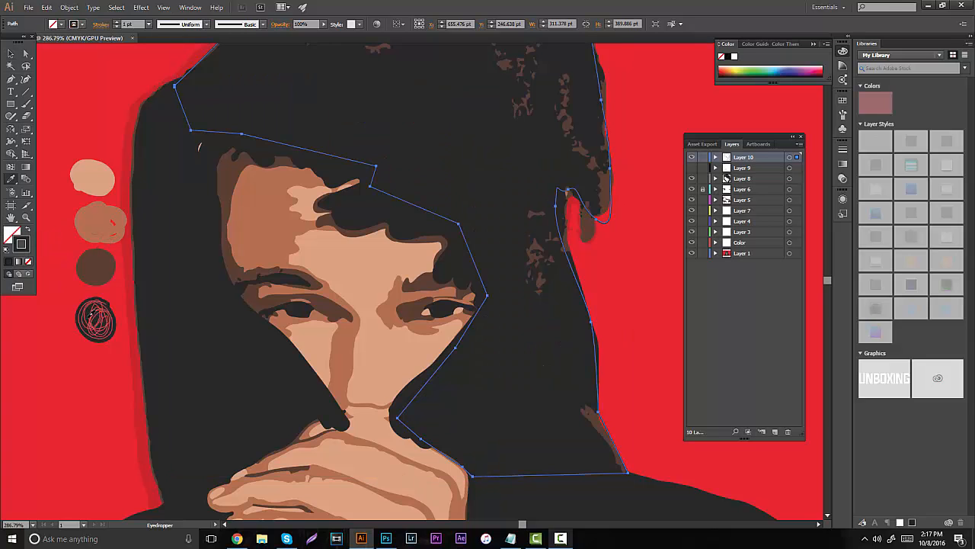
key("b")
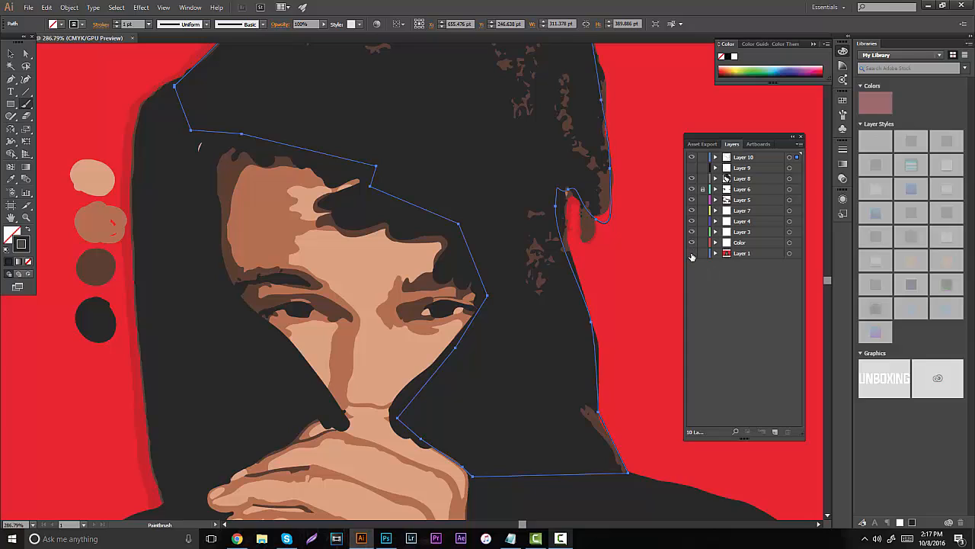
left_click(692, 253)
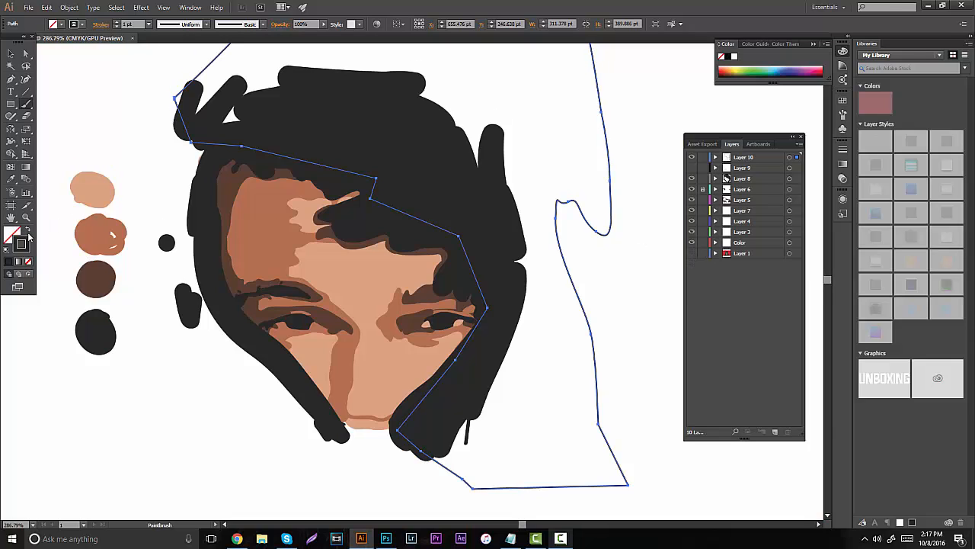
left_click(28, 231)
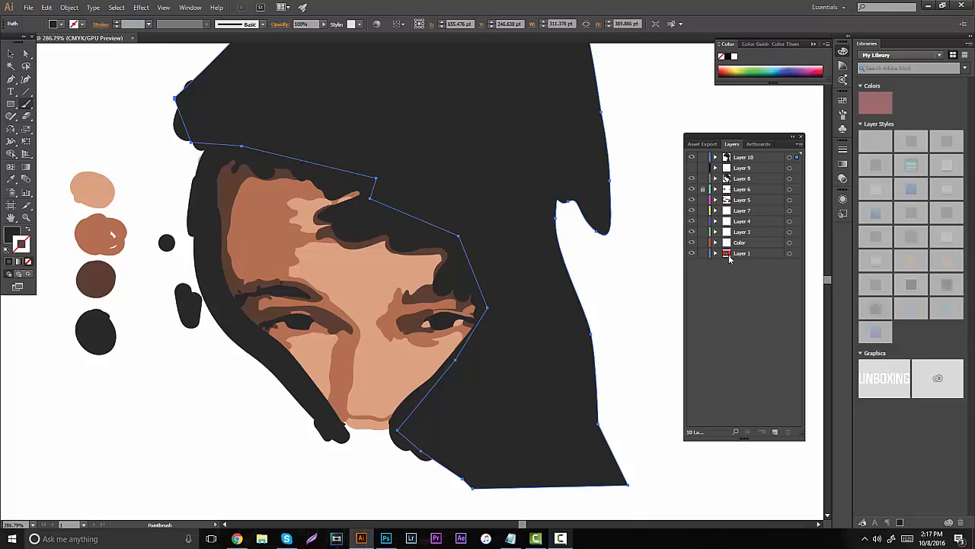
- Show Layer 1 again and trace the outer edge of the hood's left side with the Pen tool
left_click(692, 253)
left_click(15, 80)
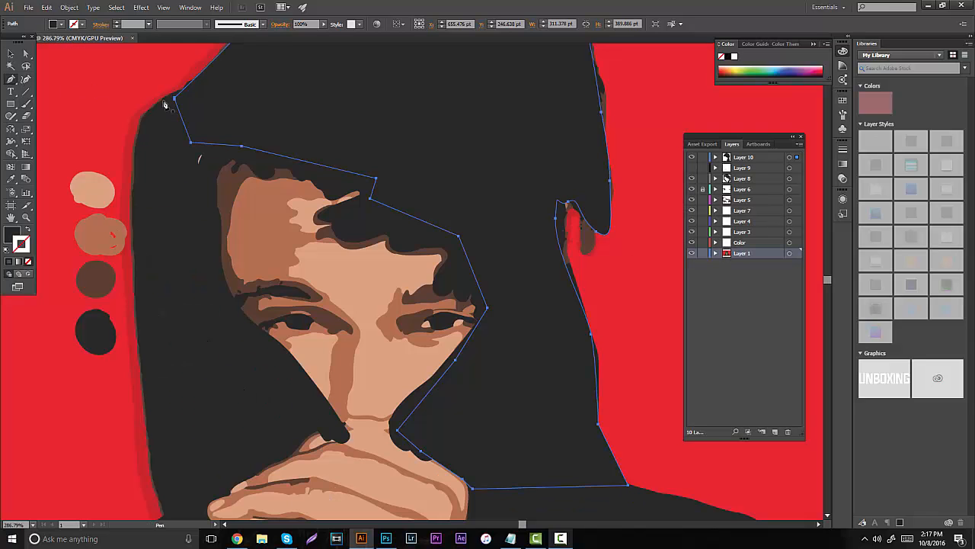
left_click_drag(174, 96, 134, 138)
left_click(138, 340)
left_click_drag(150, 475, 167, 518)
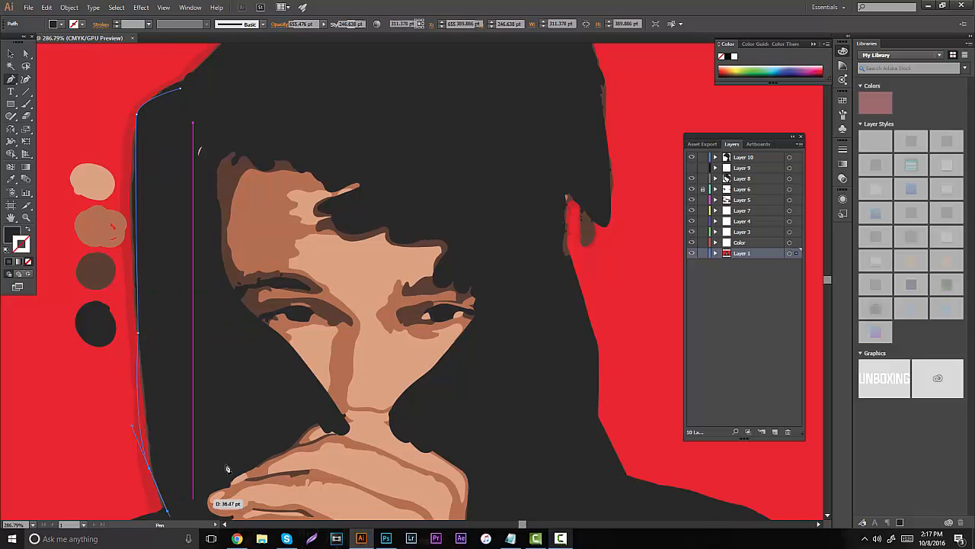
- Trace the left hood's inner edge above the hands and up beside the face, returning to the path's start
left_click(286, 445)
left_click(326, 402)
left_click(250, 314)
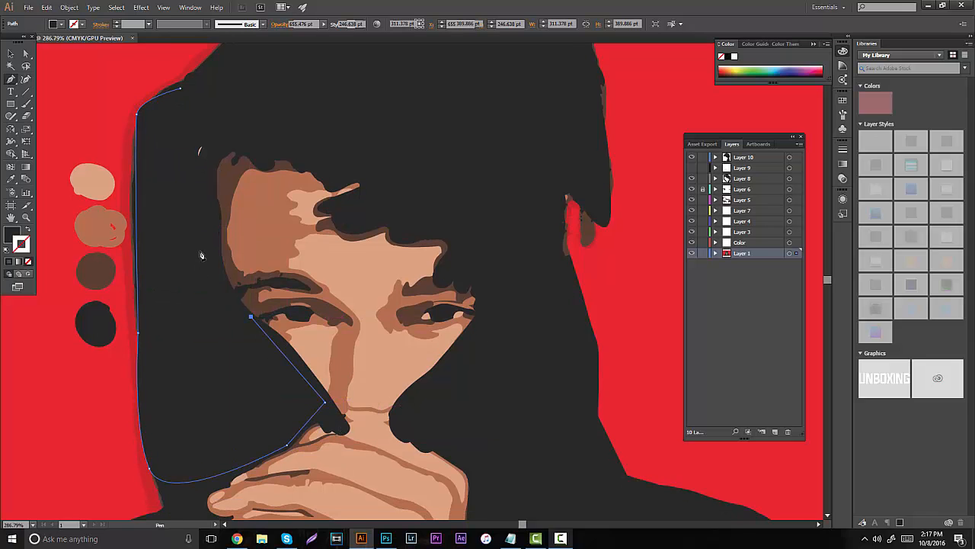
left_click(208, 226)
left_click(224, 119)
left_click(181, 89)
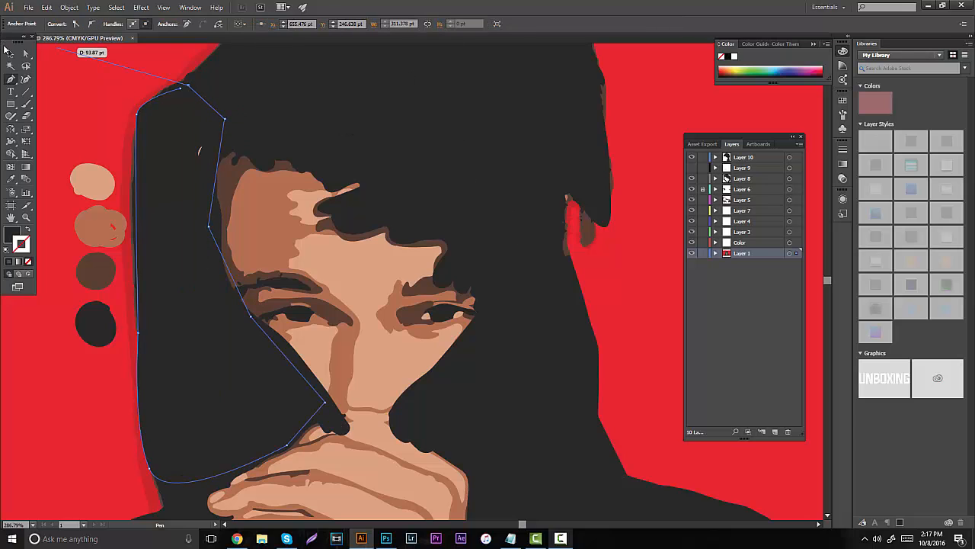
key("v")
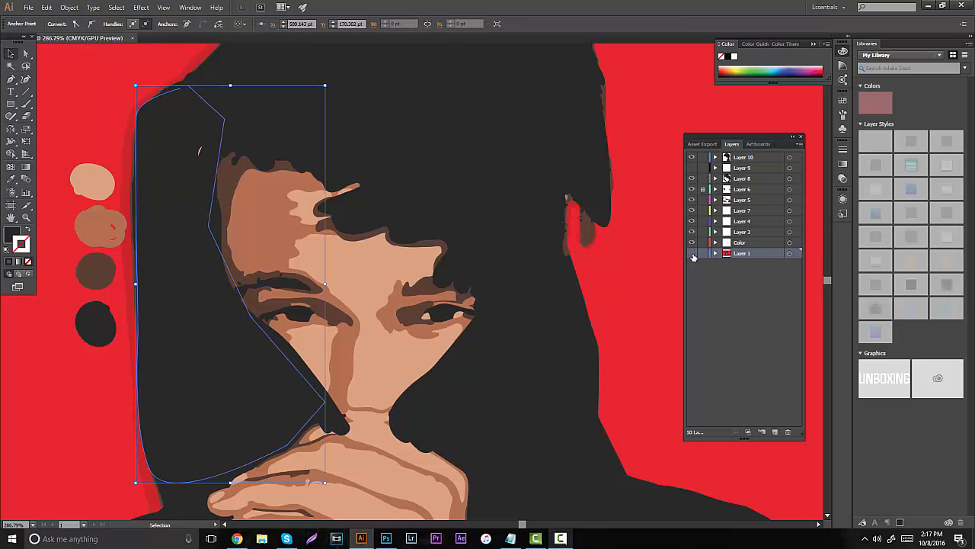
- Cut the left hood shape from Layer 1 and paste it into Layer 10
left_click(692, 254)
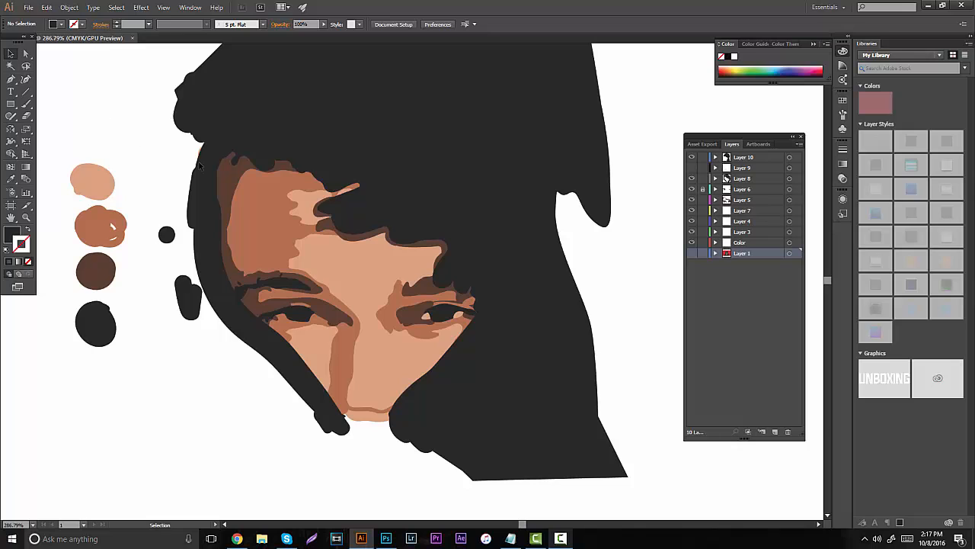
left_click(691, 254)
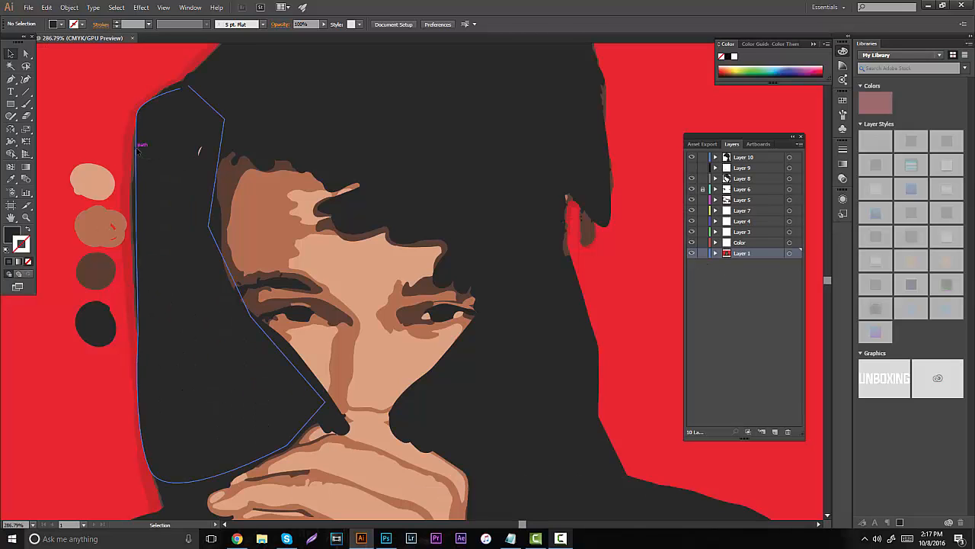
left_click(137, 150)
key("ctrl+x")
left_click(739, 158)
key("ctrl+v")
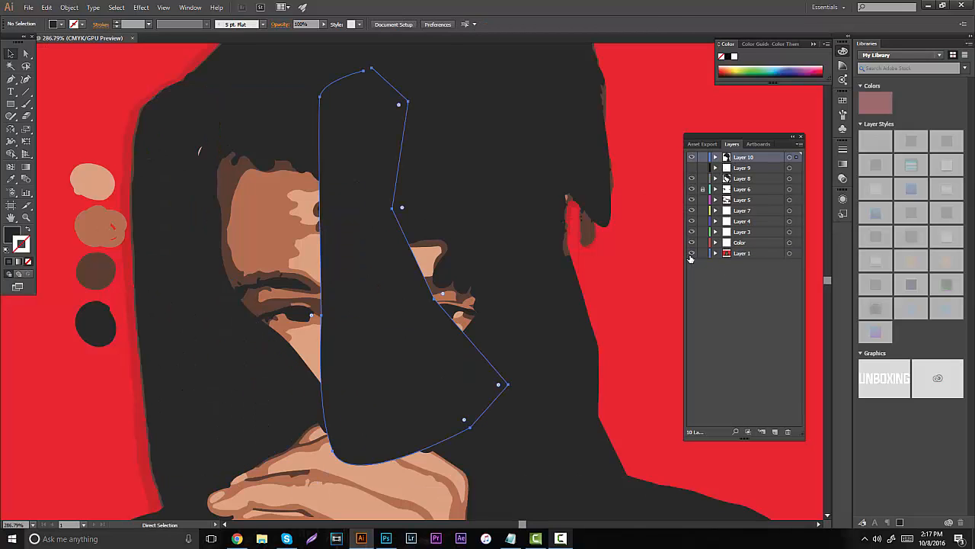
- Hide Layer 1 and move the pasted shape into place over the left side of the hood
left_click(691, 253)
left_click_drag(368, 187, 182, 217)
left_click(120, 123)
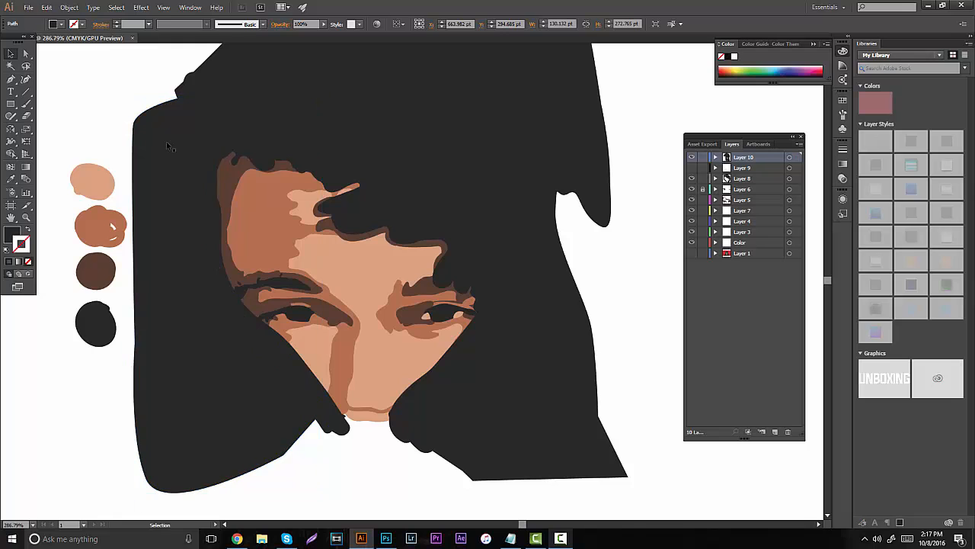
- View the whole portrait, hide all the painted layers and show Layer 1 to examine the original reference
key("z")
left_click_drag(310, 216, 165, 246)
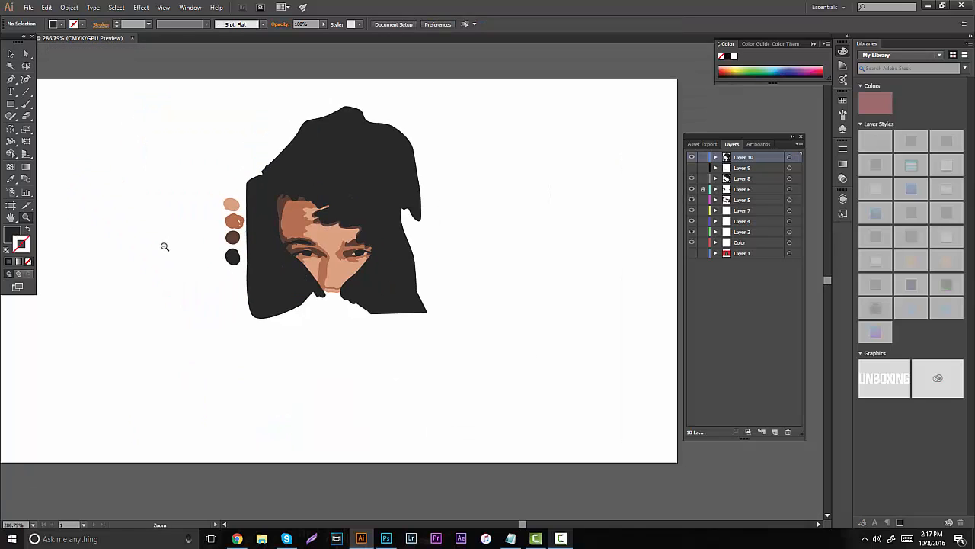
left_click_drag(277, 245, 351, 239)
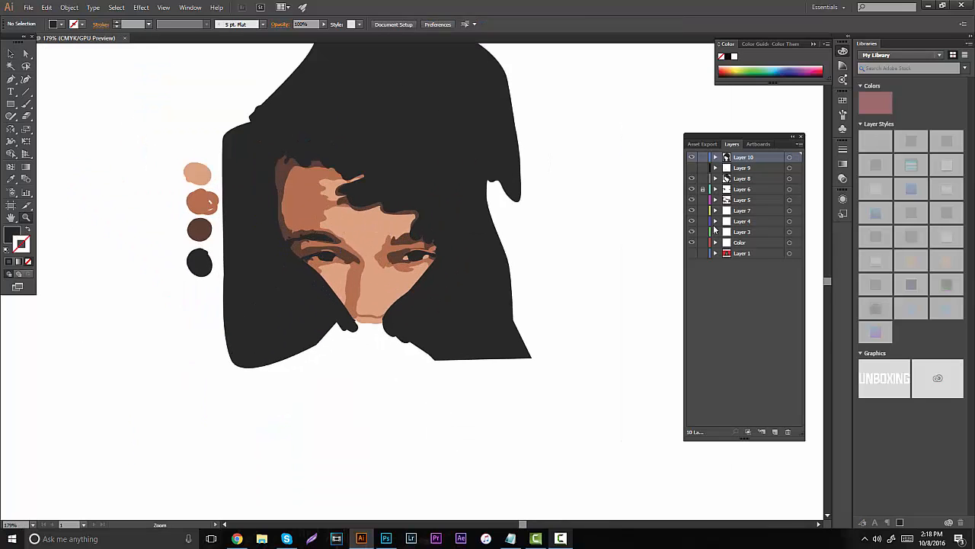
left_click(692, 157)
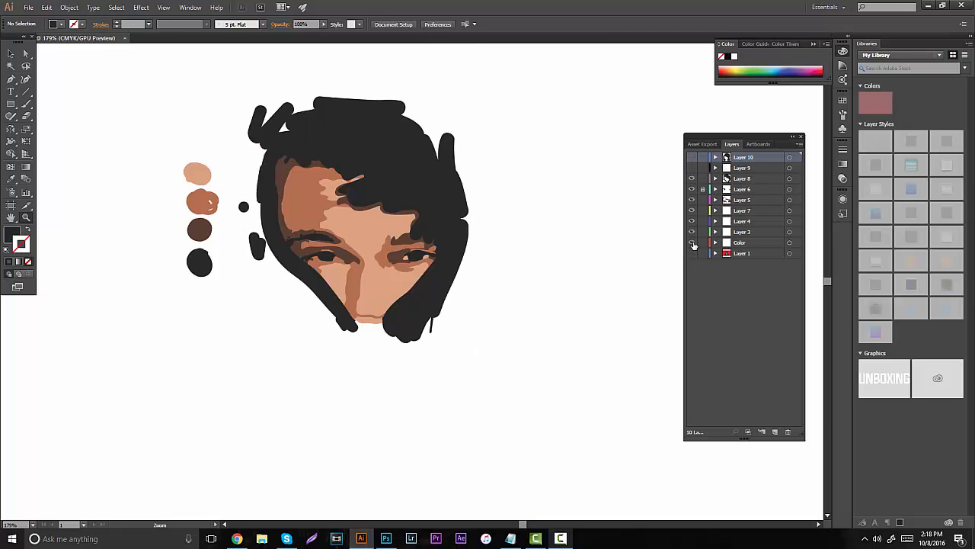
left_click_drag(692, 168, 692, 242)
left_click(692, 253)
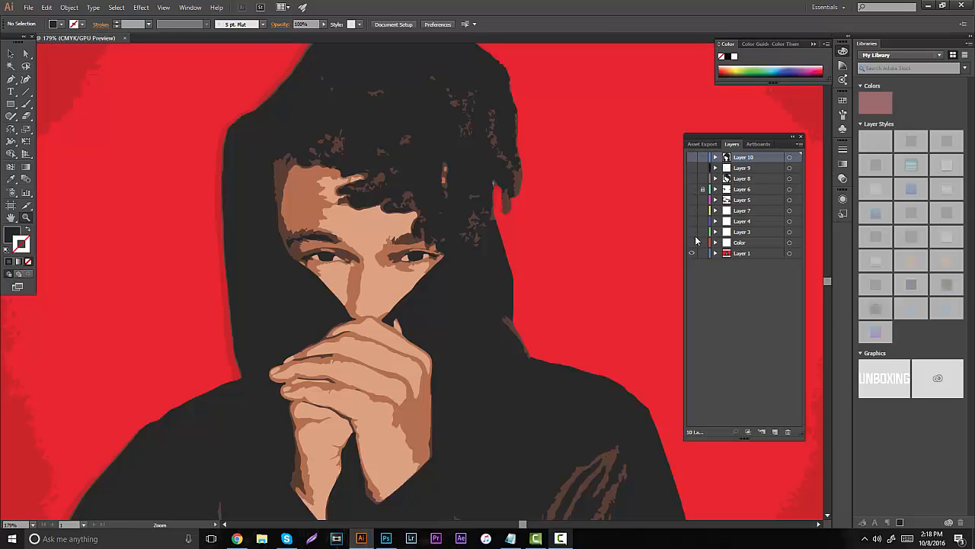